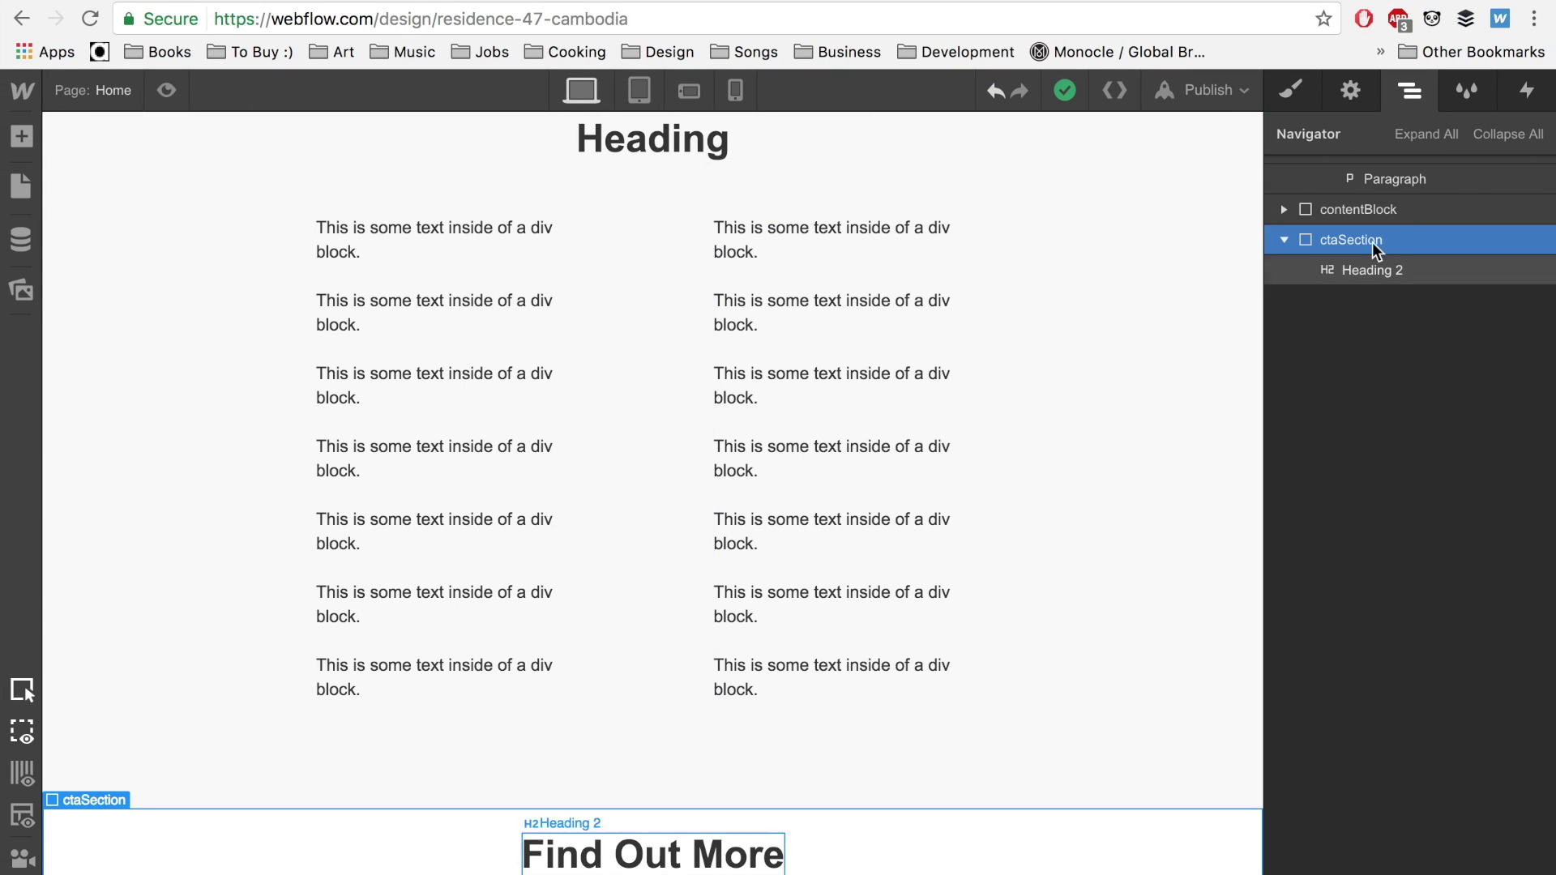
# Add a div block inside ctaSection, below the Find Out More heading.
pyautogui.click(1295, 95)
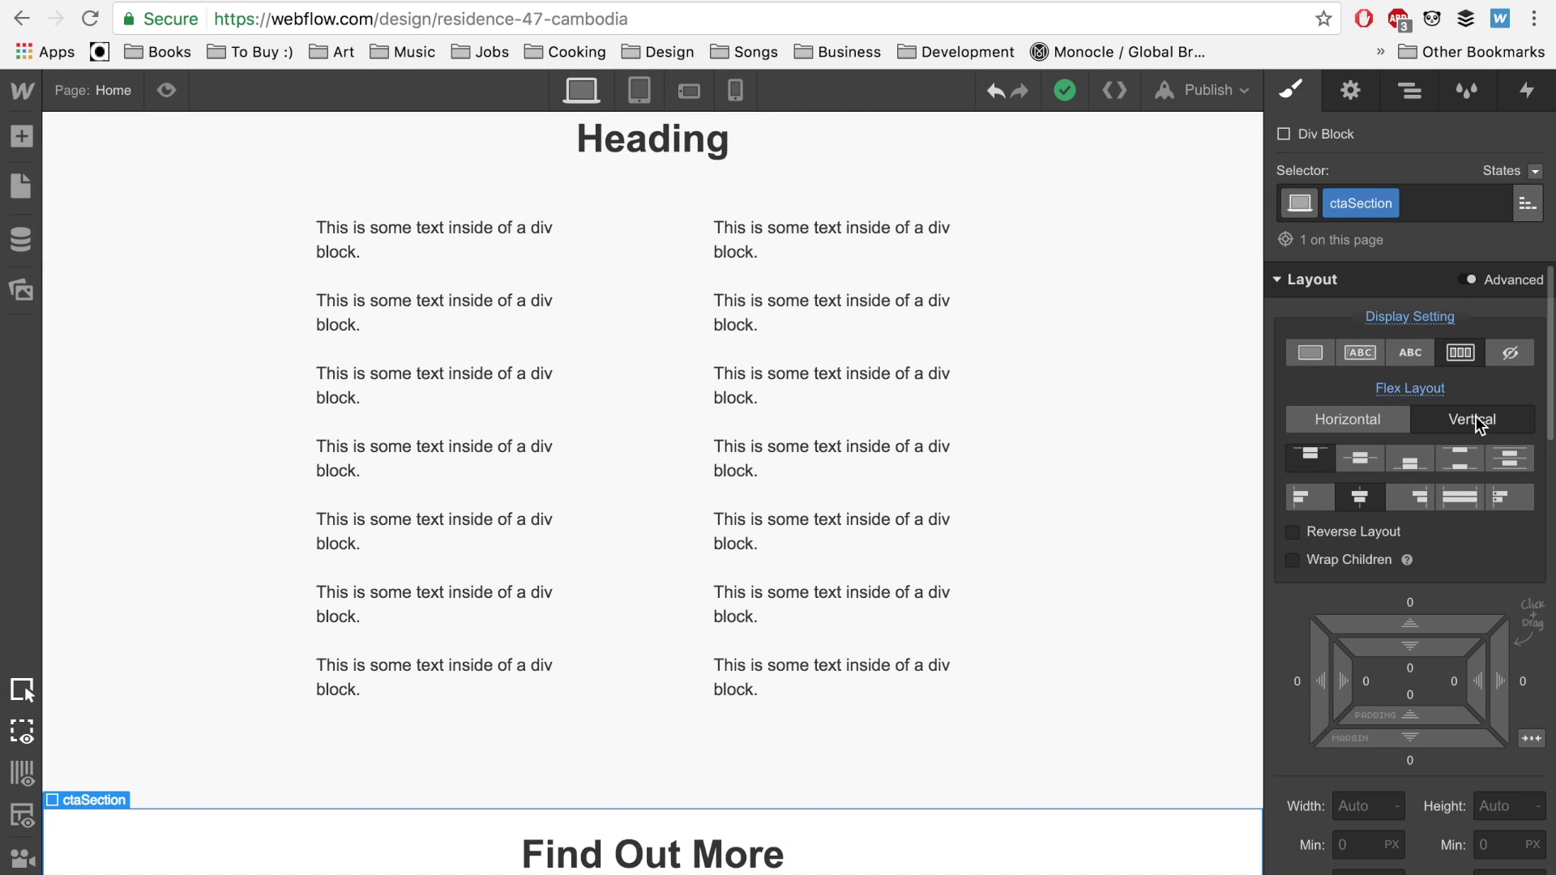
pyautogui.click(1409, 91)
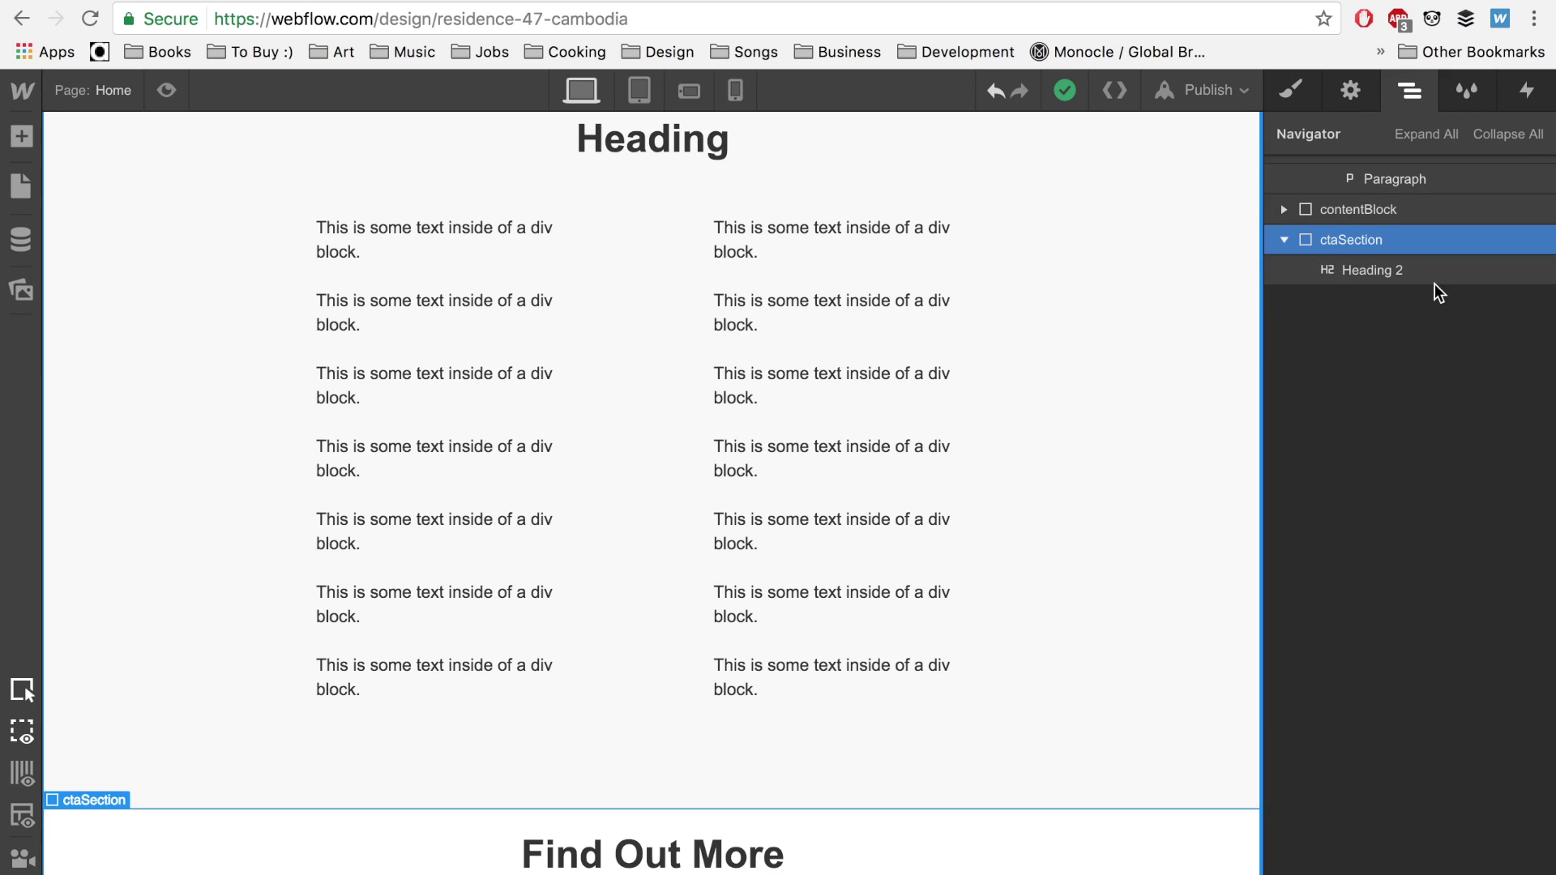
pyautogui.click(26, 134)
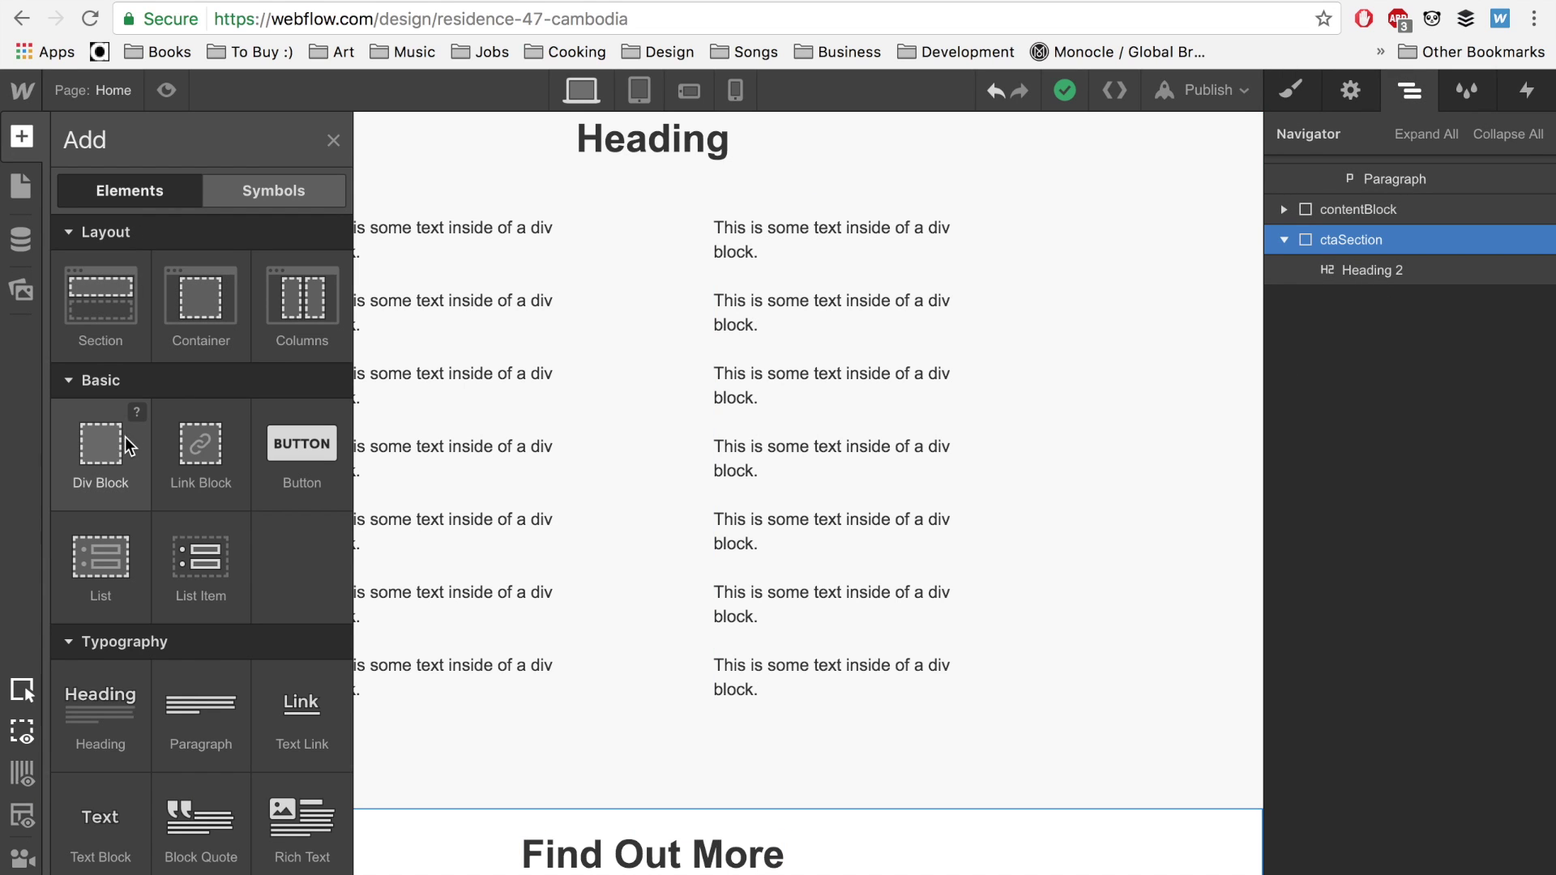
pyautogui.moveTo(1266, 309); pyautogui.dragTo(1347, 303)
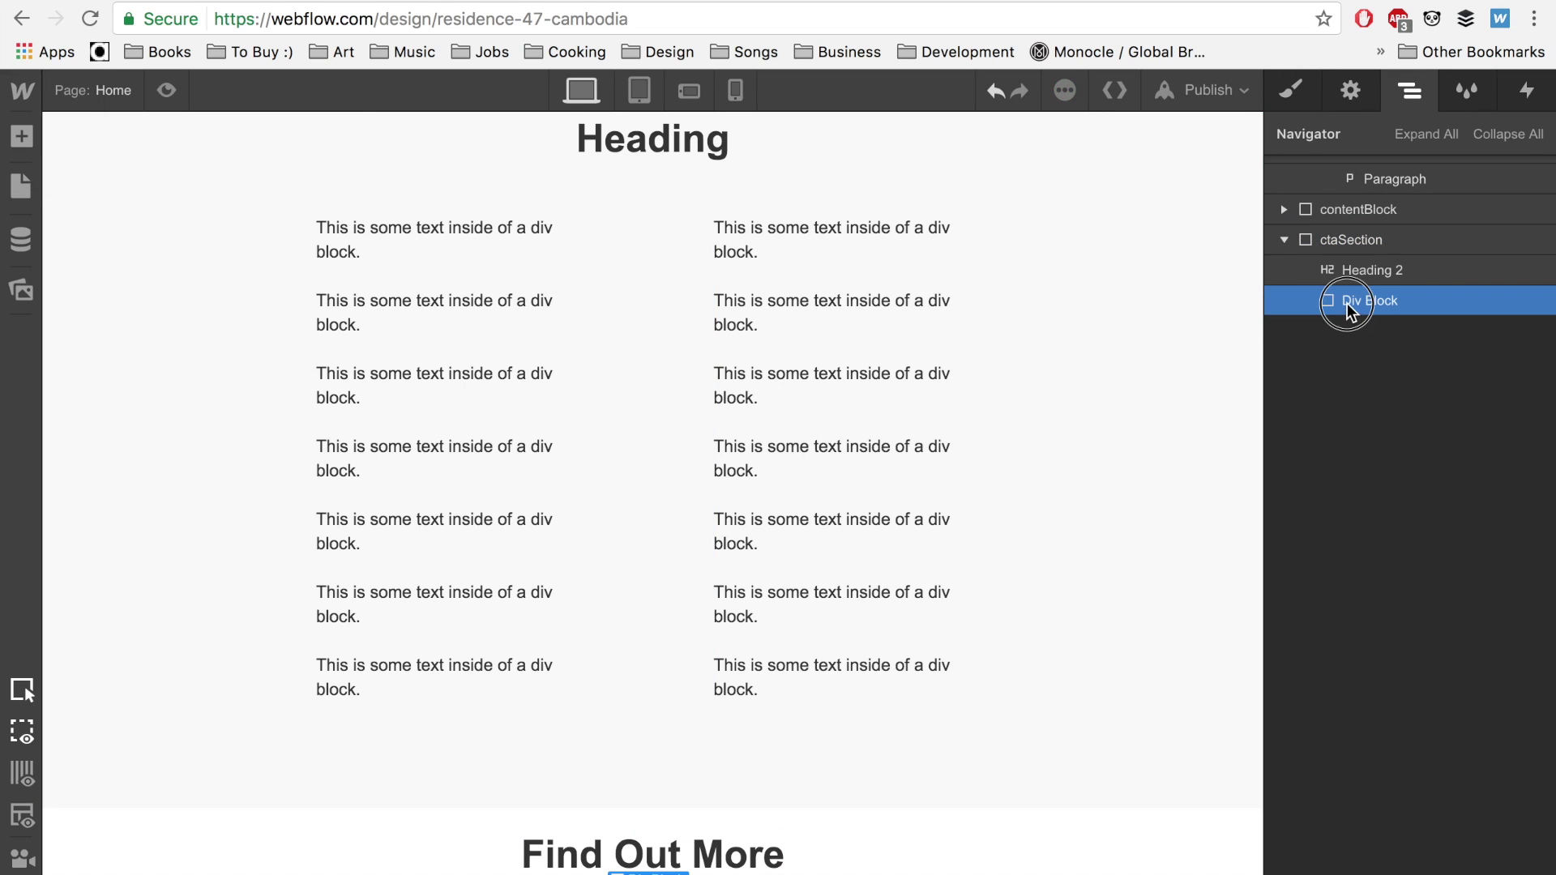
# Assign the new class iconWrapper to the div block under the Find Out More heading.
pyautogui.press('s')
pyautogui.press('super+Return')
pyautogui.write('iconWrapper')
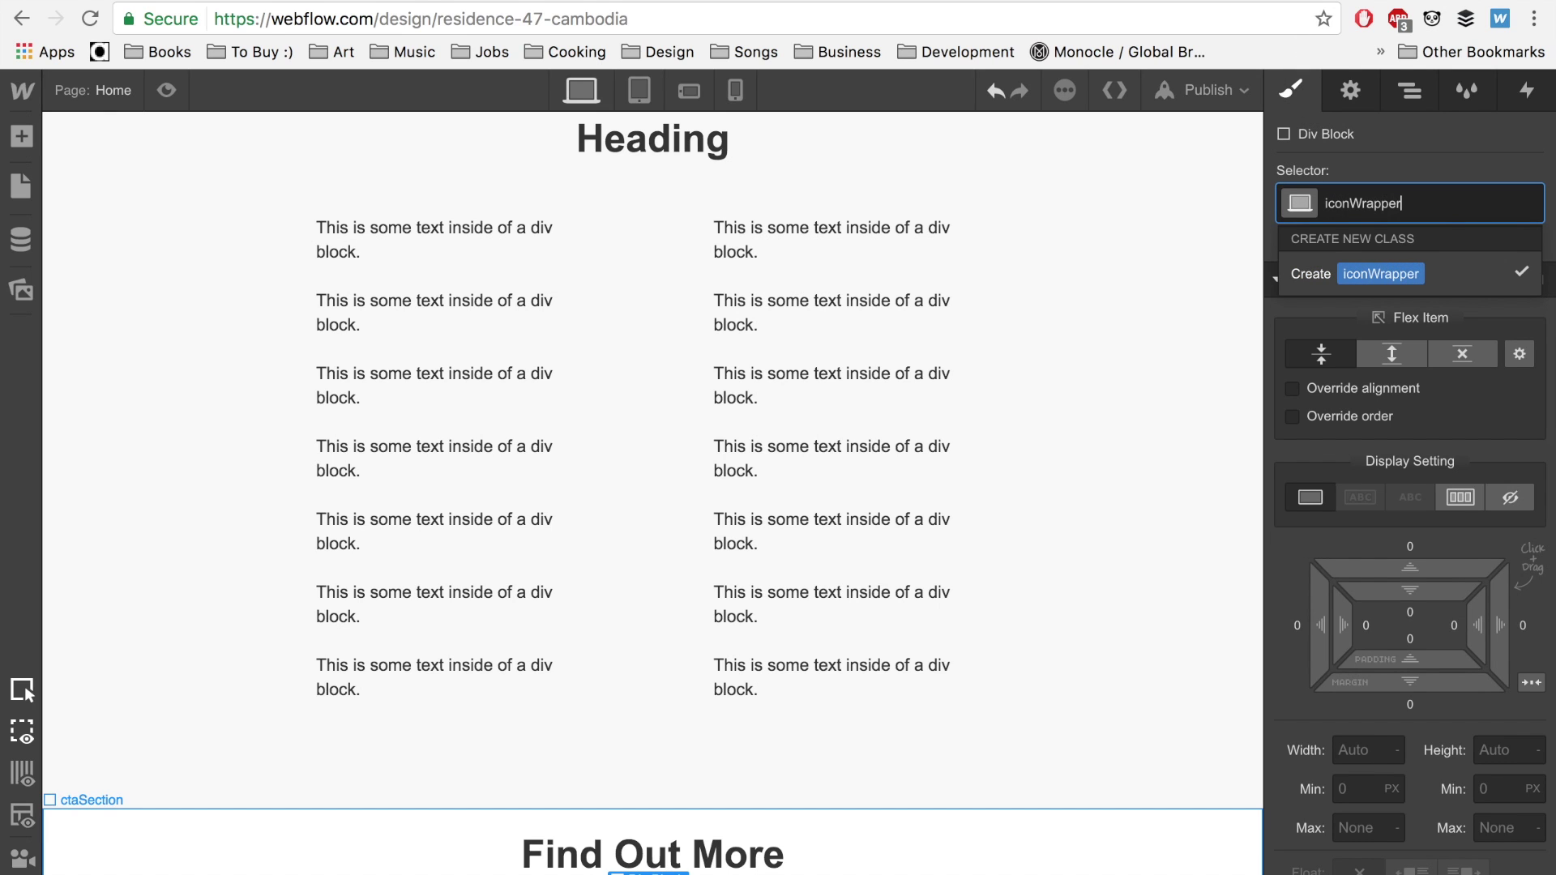
pyautogui.press('Return')
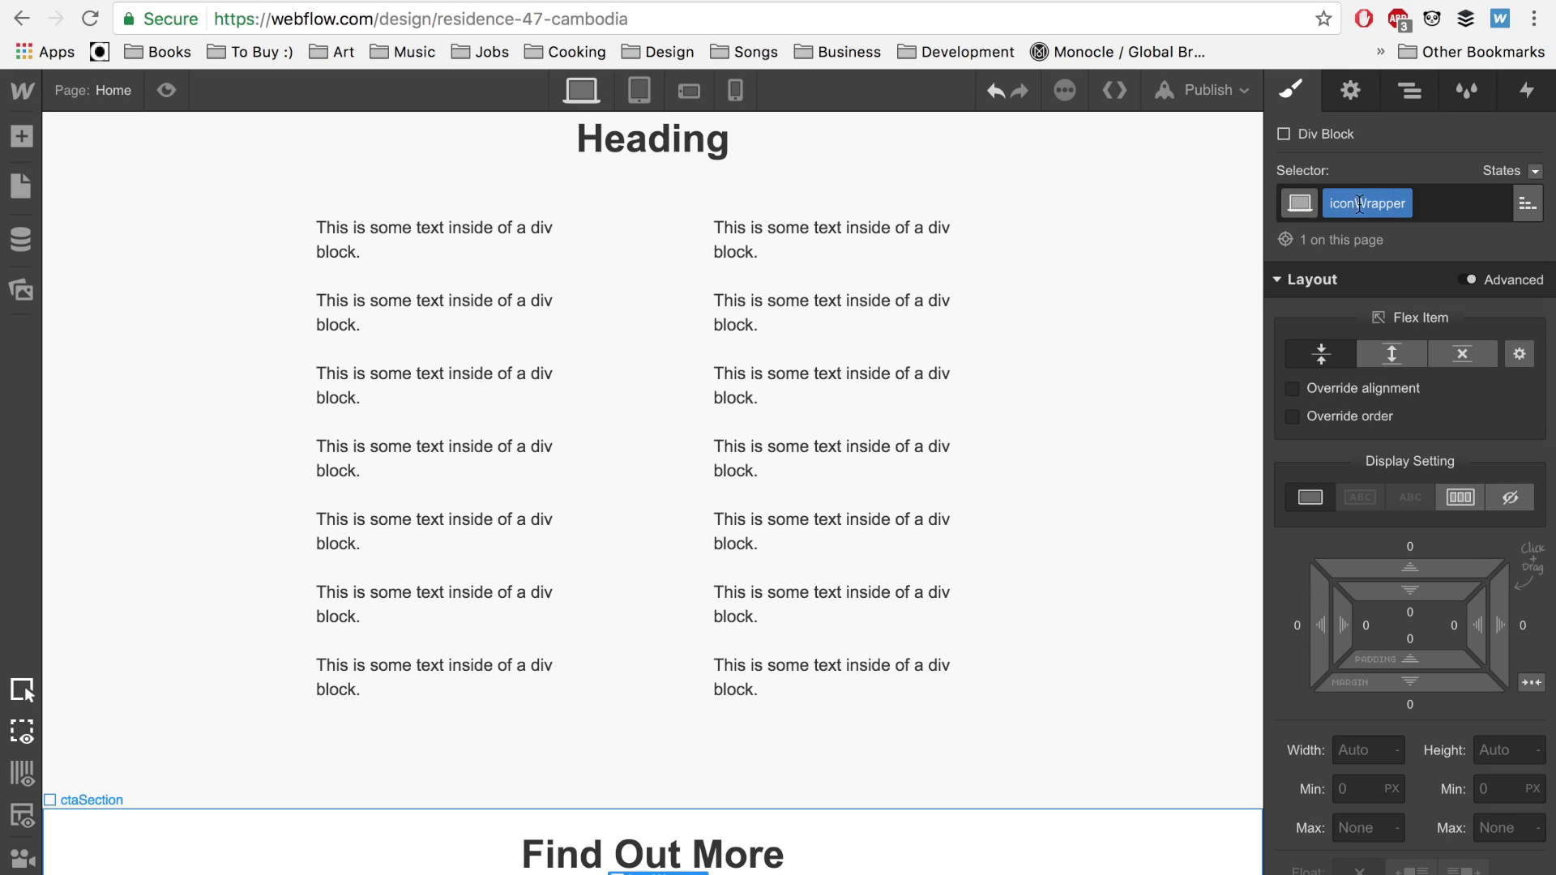
# Set iconWrapper to a horizontal flex layout with its children justified to the center.
pyautogui.scroll(-2, 1330, 330)
pyautogui.scroll(2, 1330, 329)
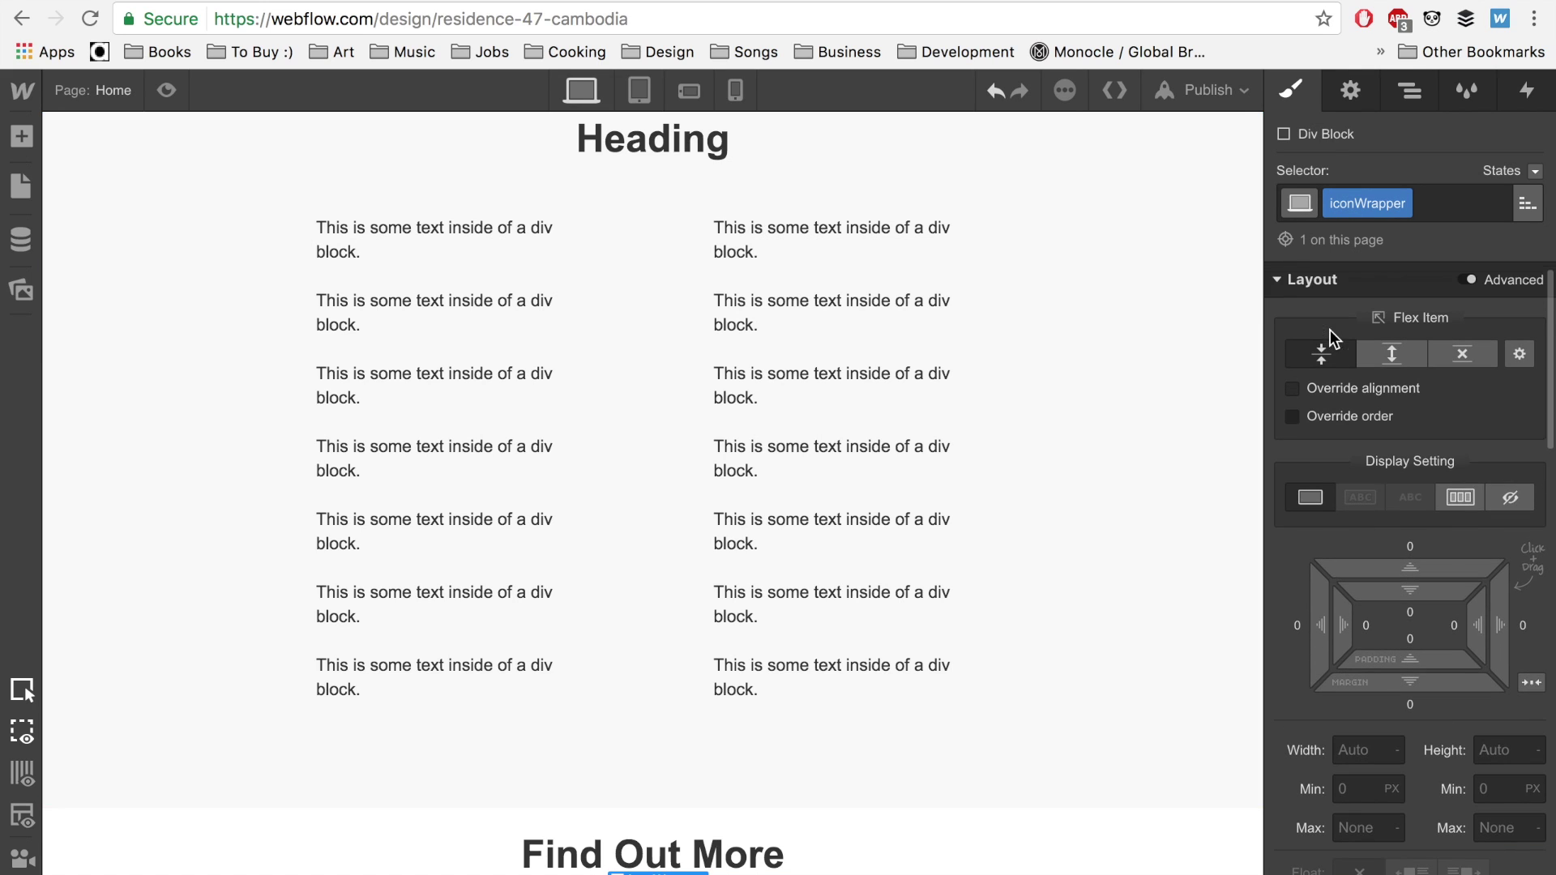
pyautogui.click(1455, 503)
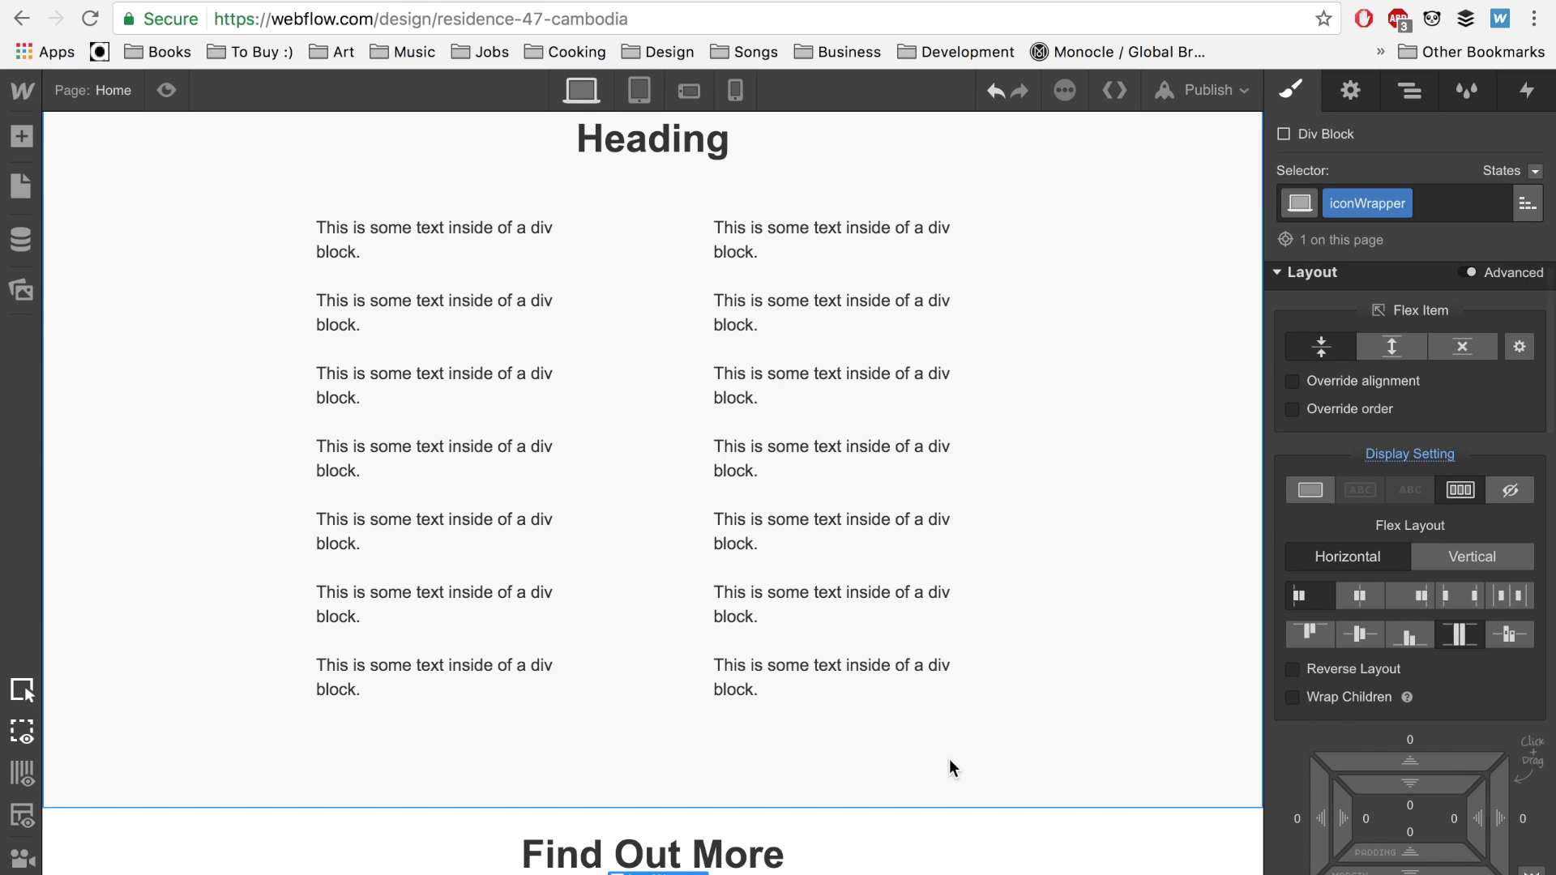
pyautogui.scroll(-1, 950, 758)
pyautogui.scroll(-1, 1306, 630)
pyautogui.click(1362, 571)
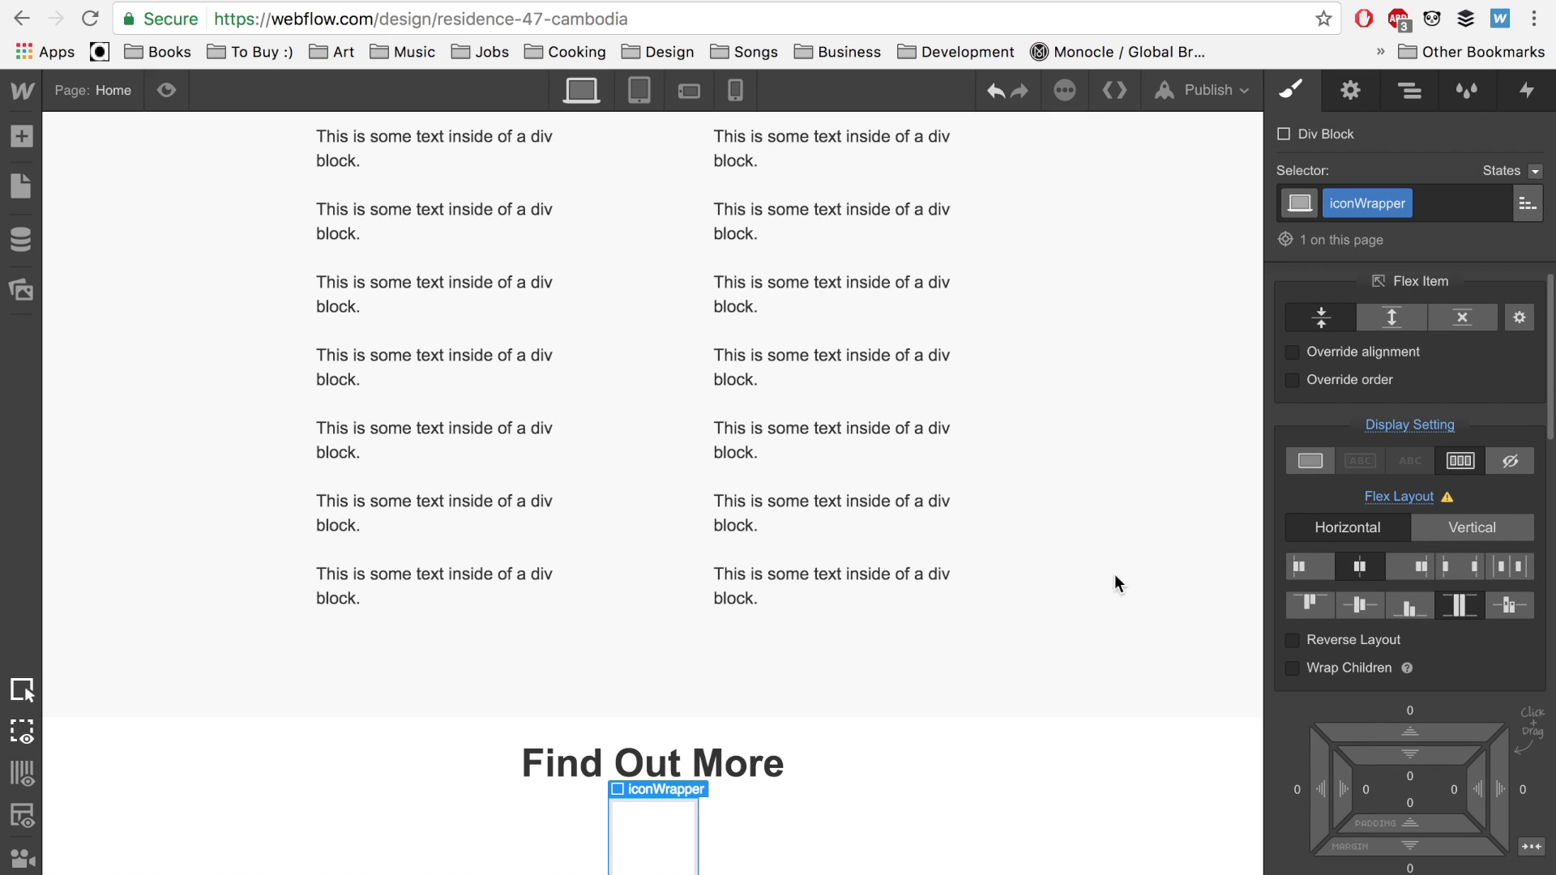
# Set iconWrapper's top margin to 35 px, measuring the gap between heading and booking icon in the Sketch mockup.
pyautogui.click(1413, 714)
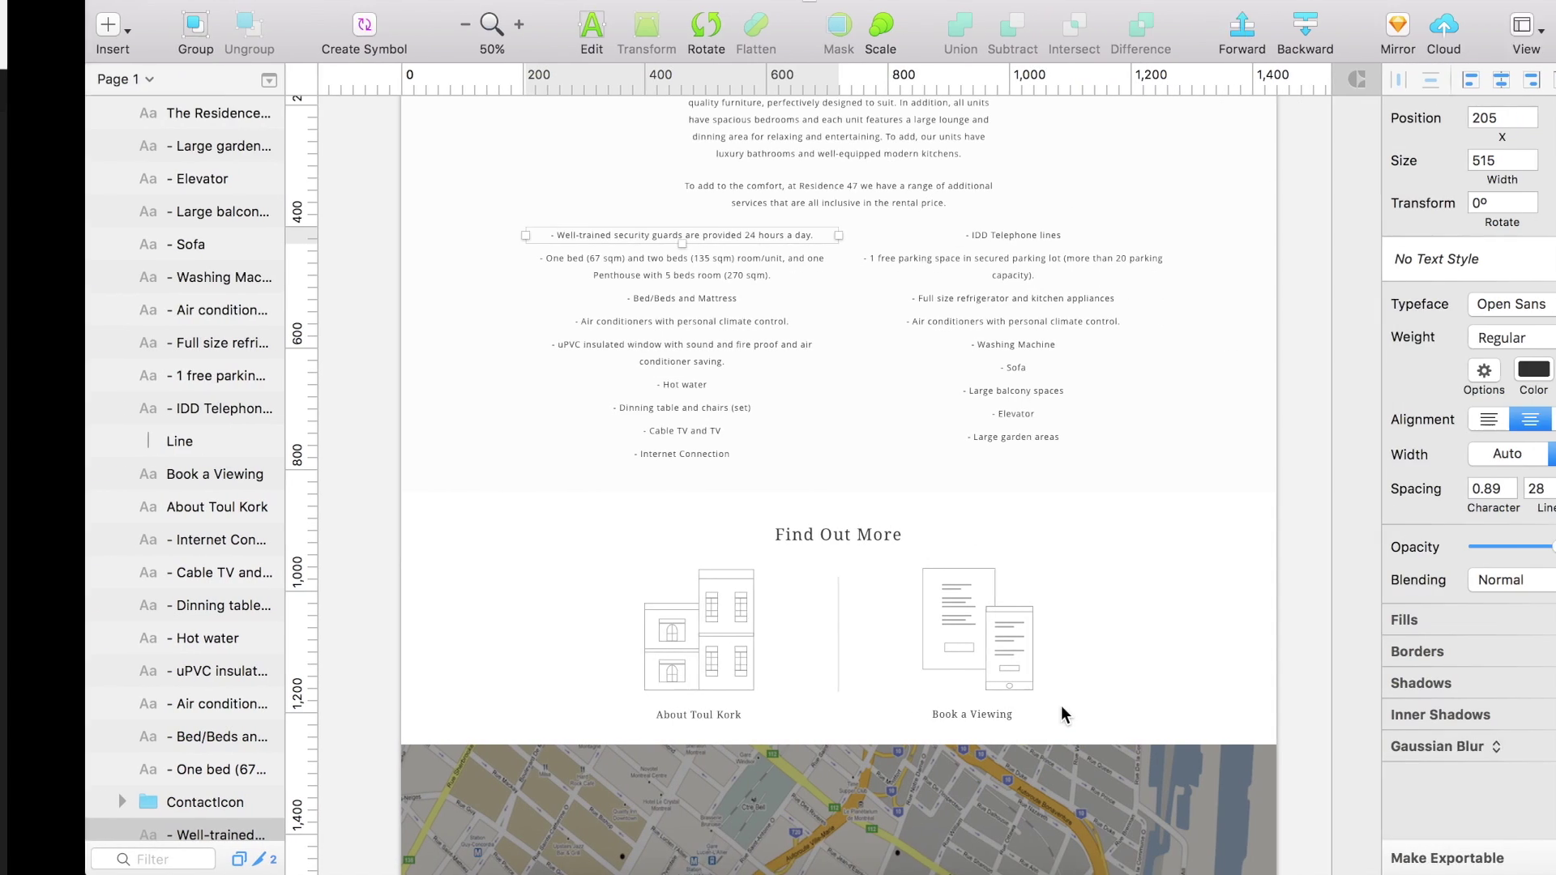
pyautogui.click(866, 586)
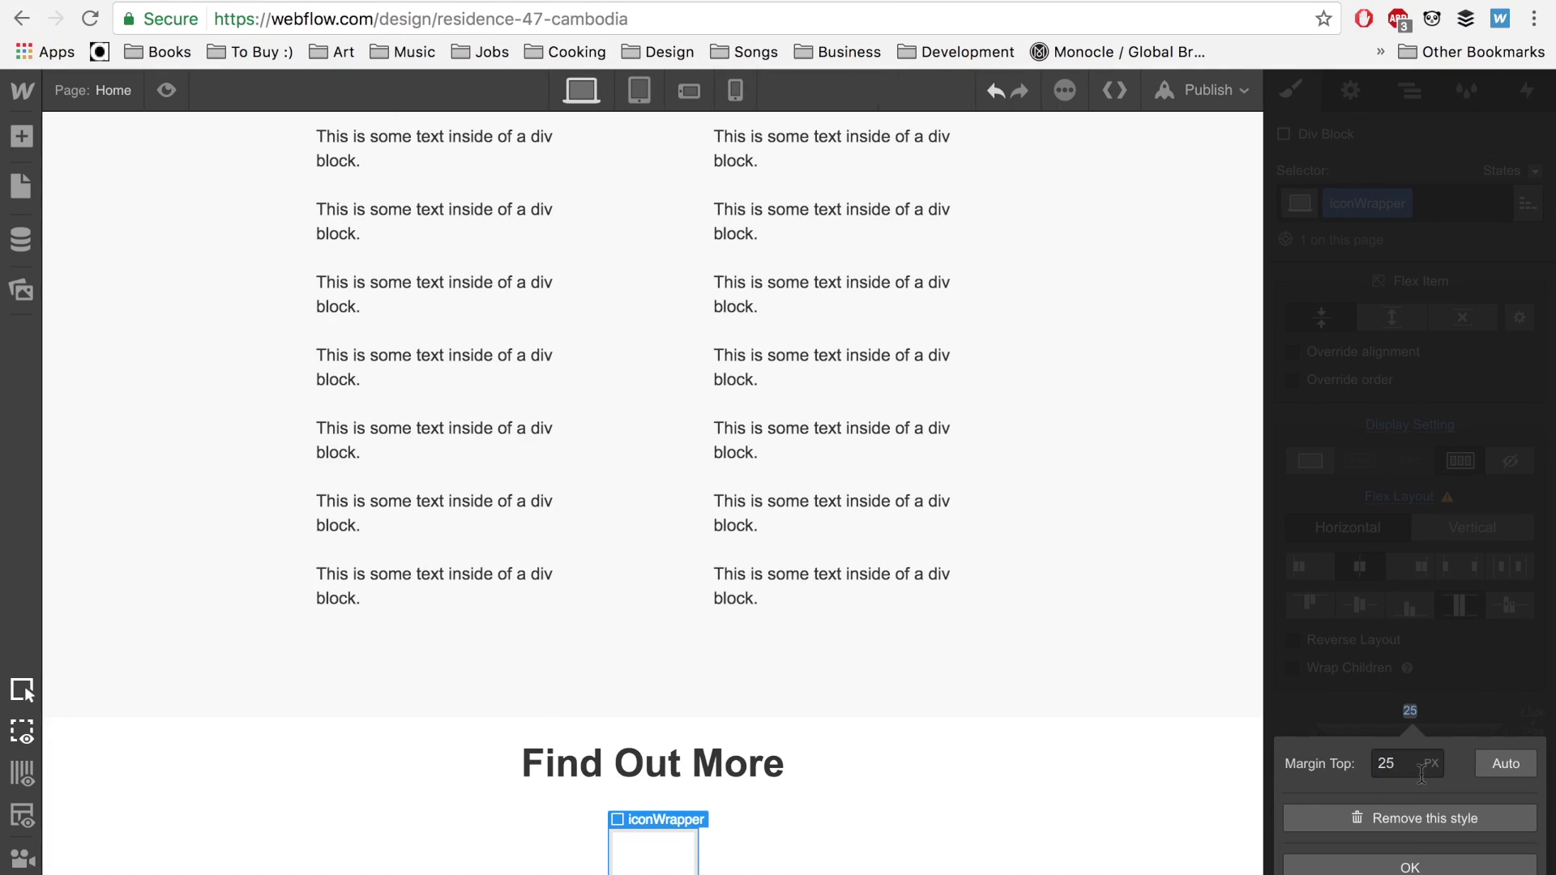
pyautogui.press('BackSpace')
pyautogui.write('35')
pyautogui.press('Return')
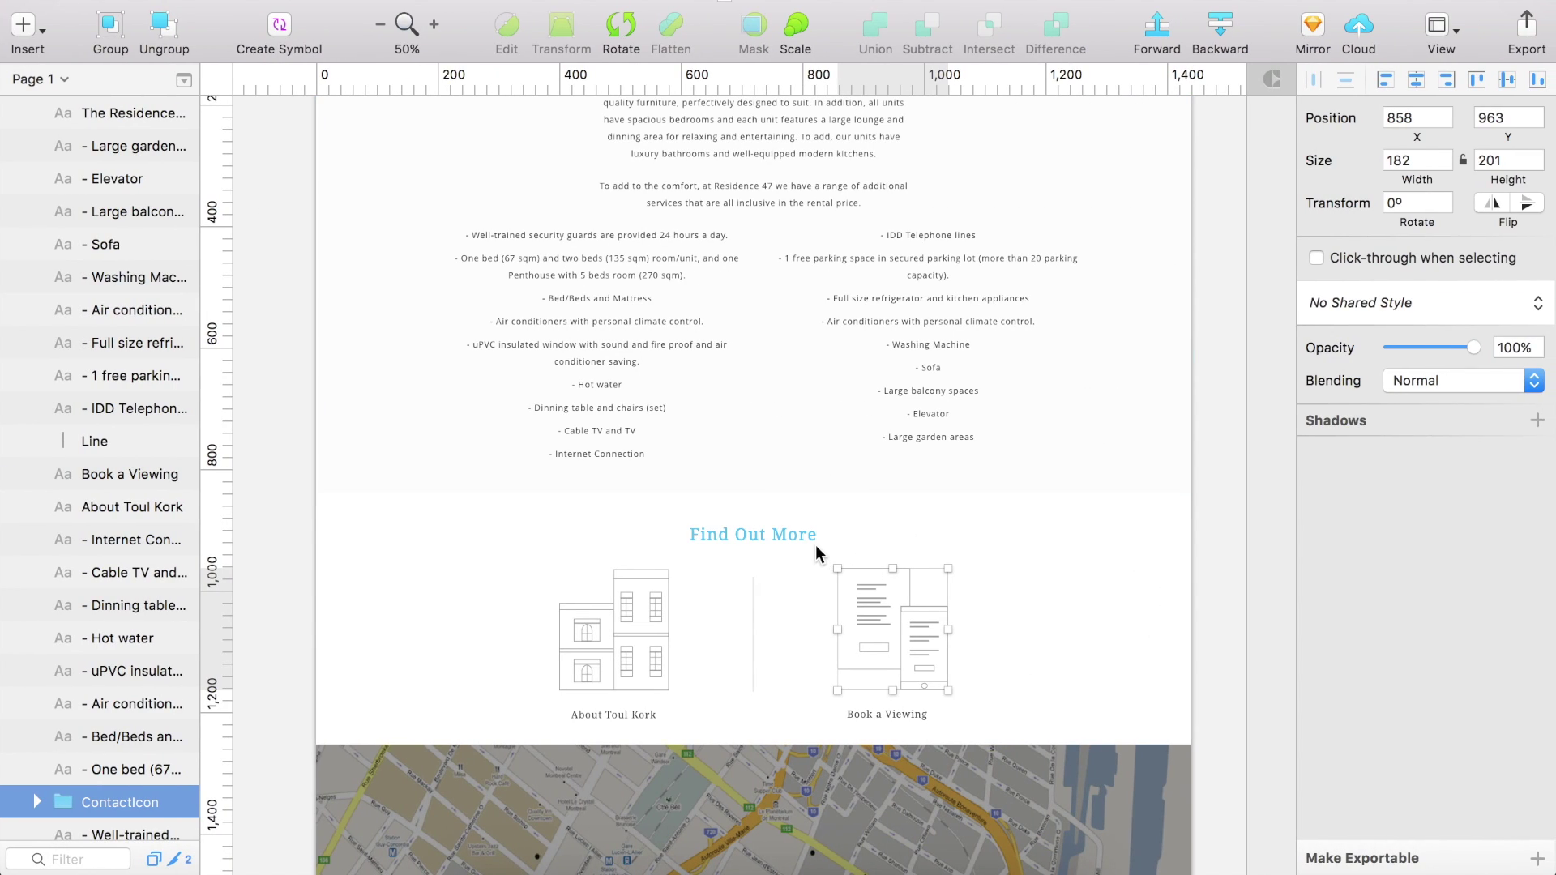
pyautogui.press('alt')
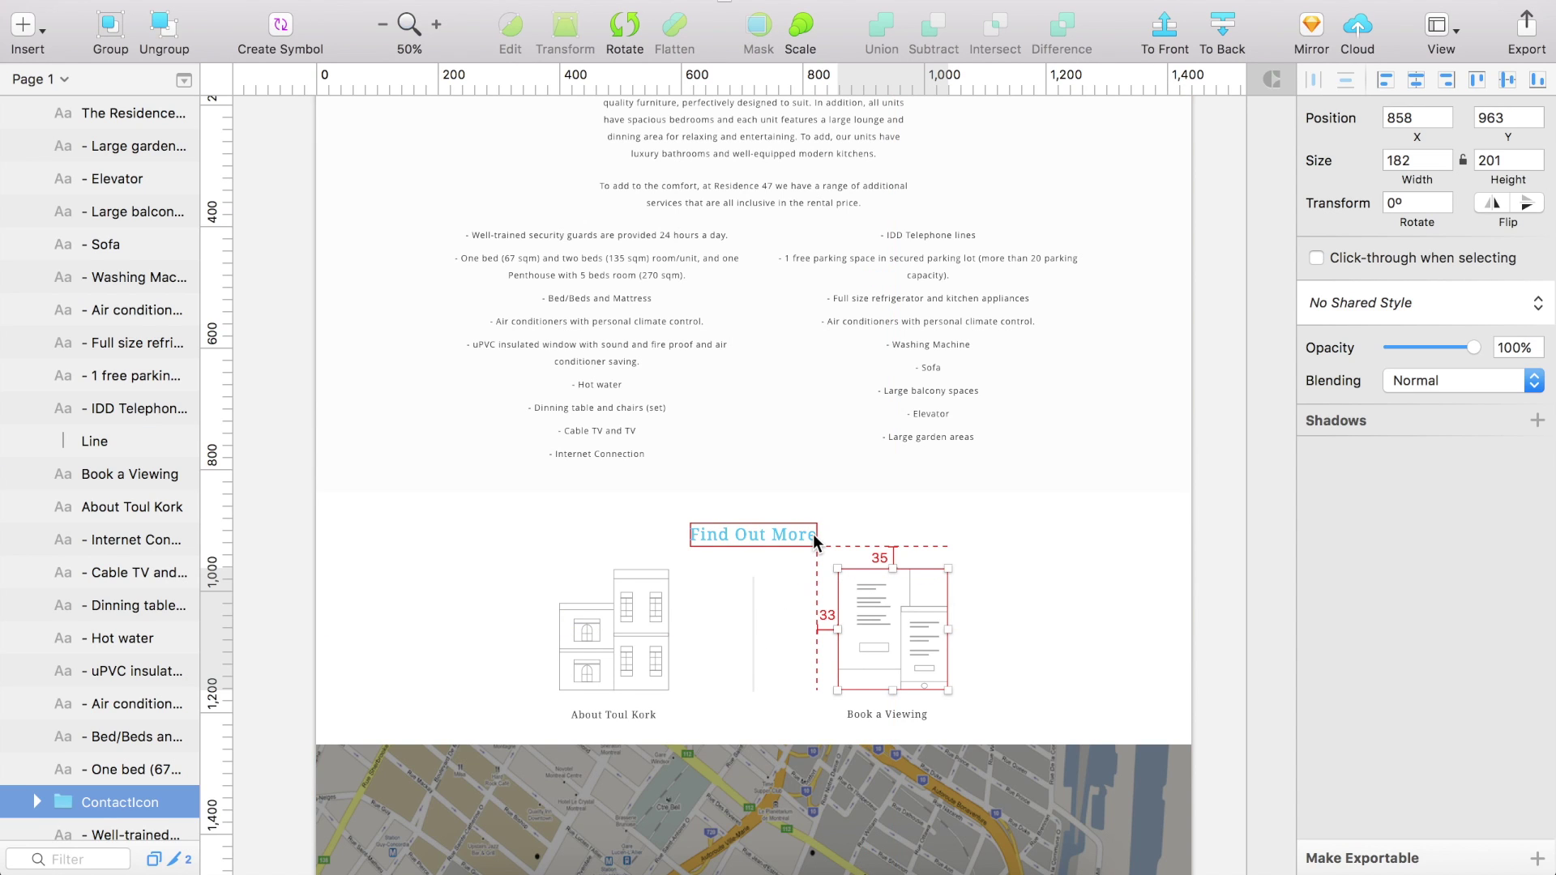
pyautogui.hotkey('ctrl', 'Left')
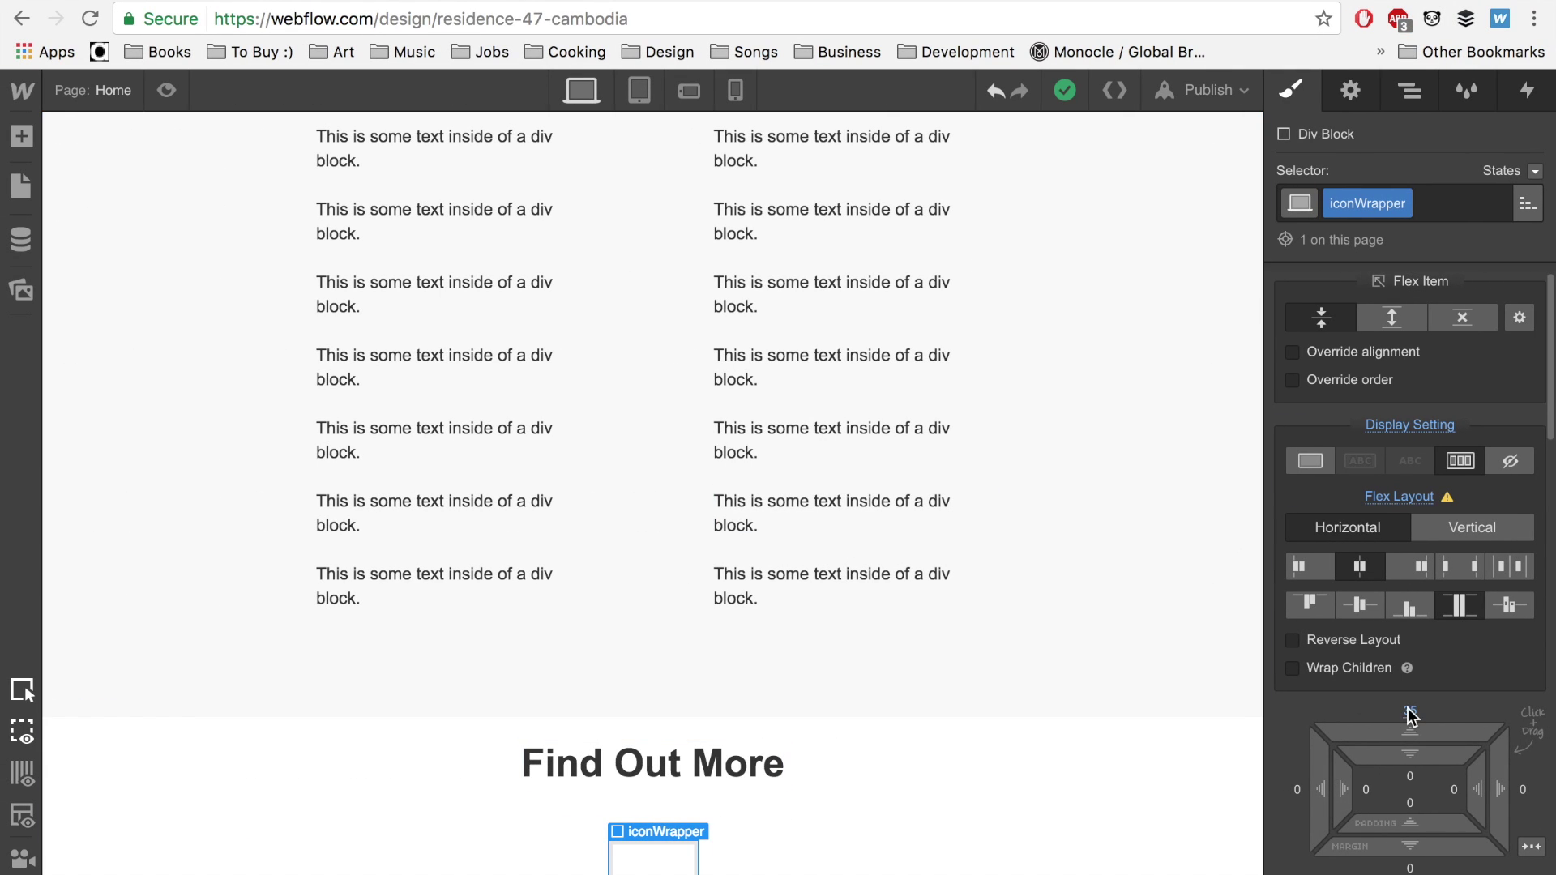
# Check the Find Out More heading's margins and set iconWrapper's top margin to 25 px.
pyautogui.click(760, 772)
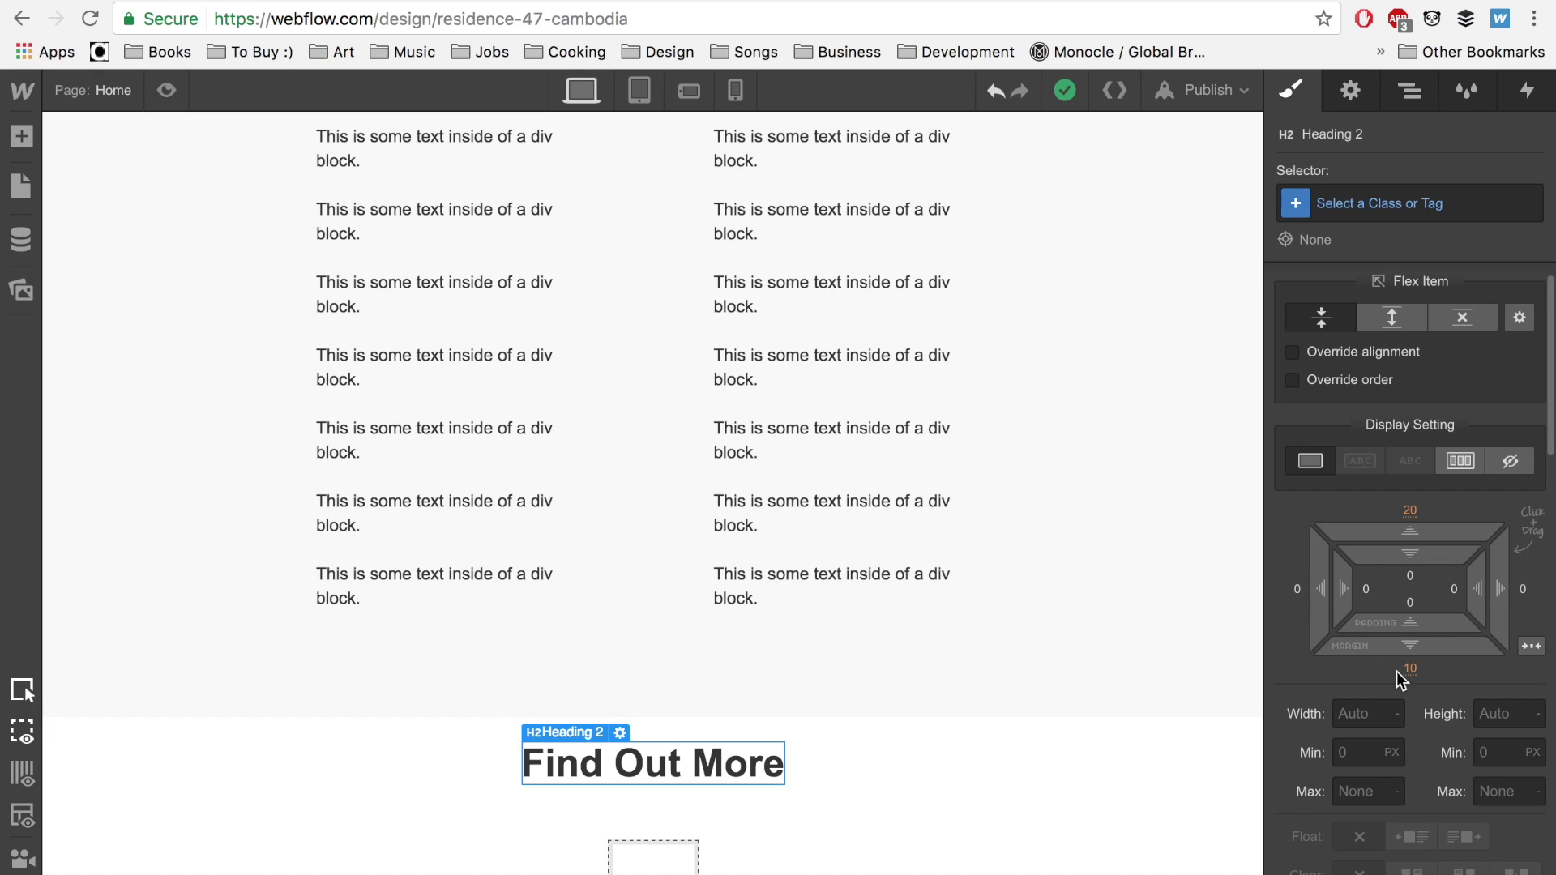
pyautogui.click(673, 870)
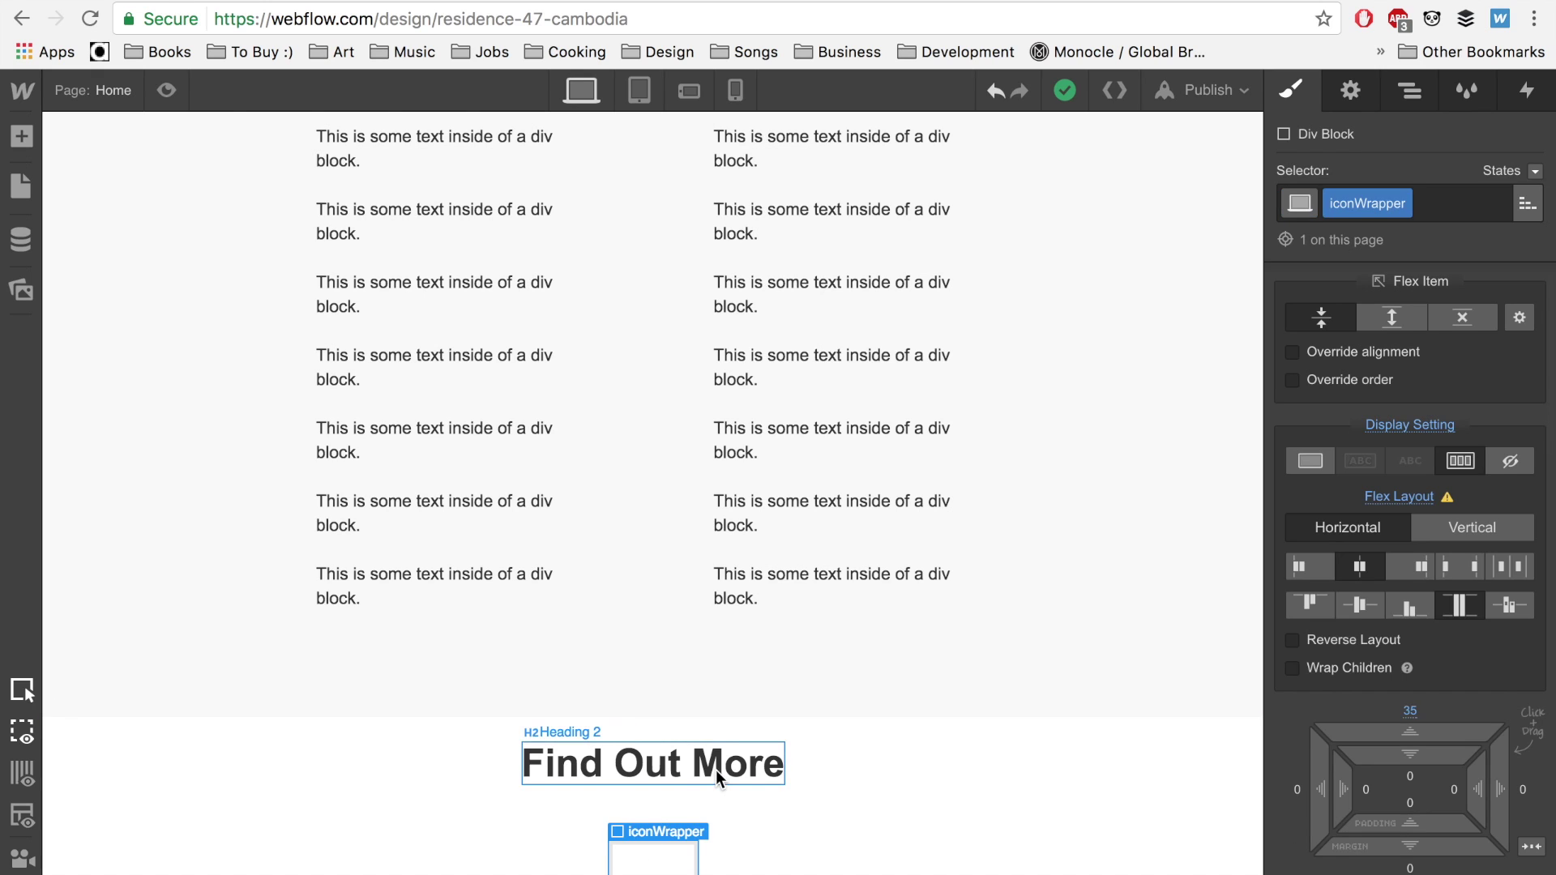
pyautogui.click(684, 851)
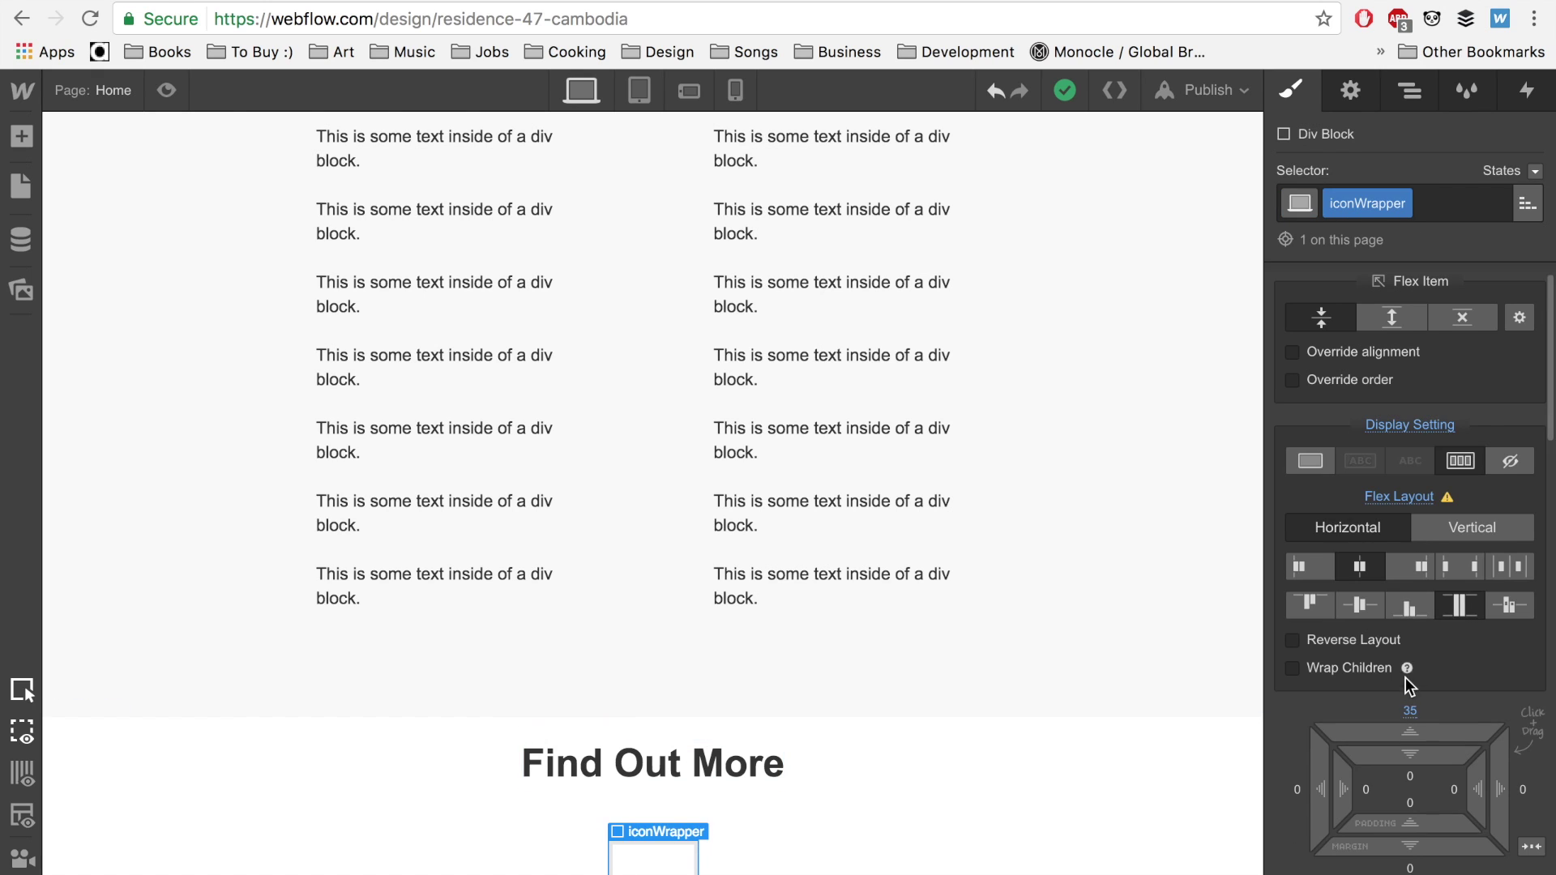
pyautogui.click(1411, 707)
pyautogui.write('25')
pyautogui.press('Return')
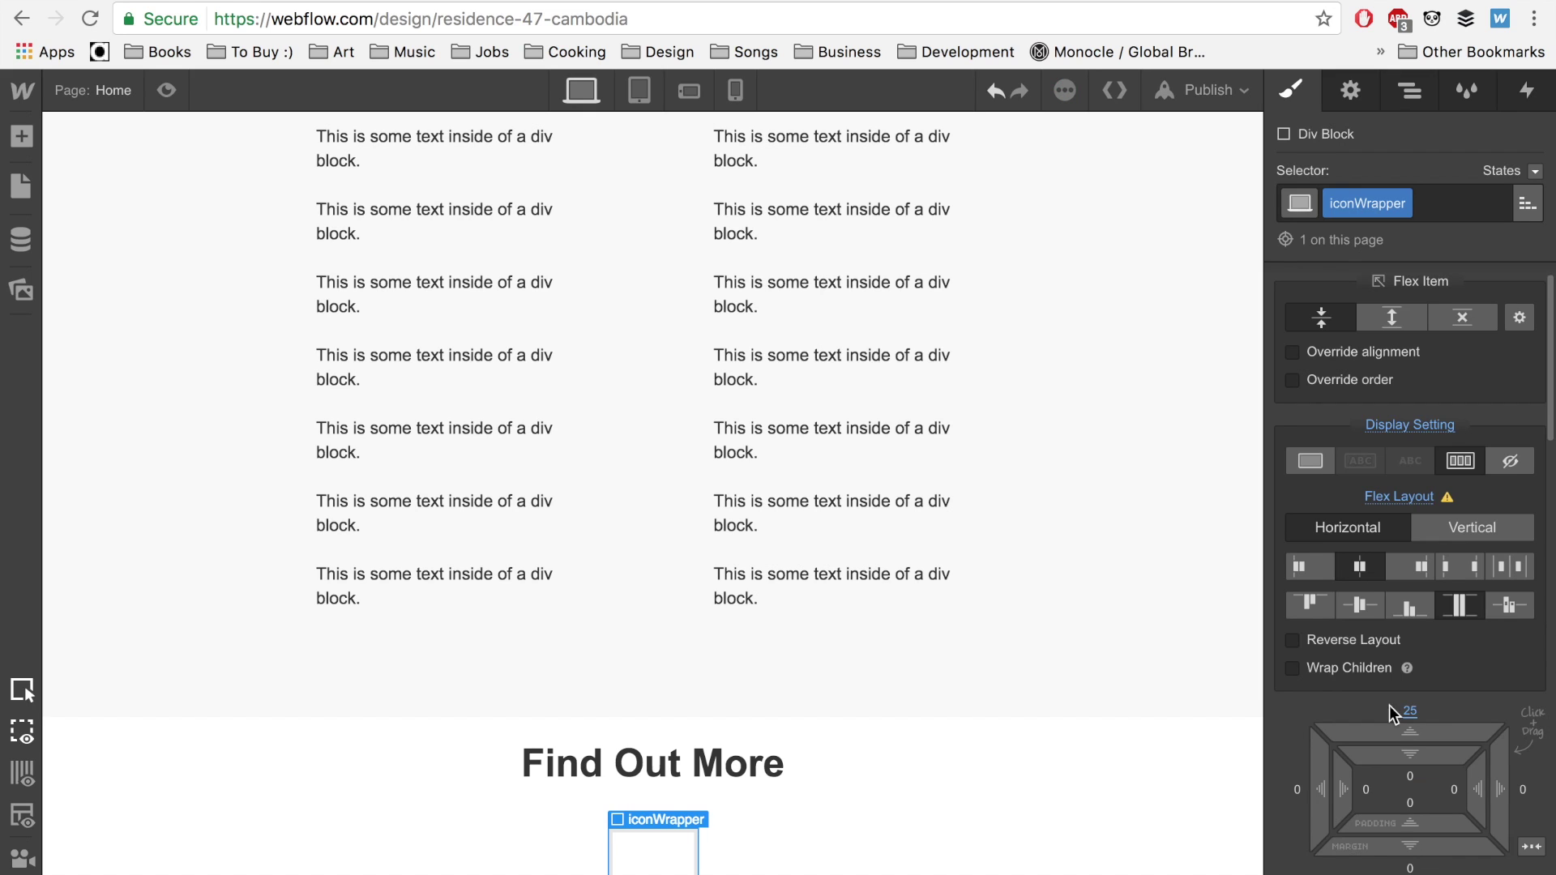
# Add a div block inside iconWrapper.
pyautogui.scroll(-1, 988, 697)
pyautogui.click(1410, 91)
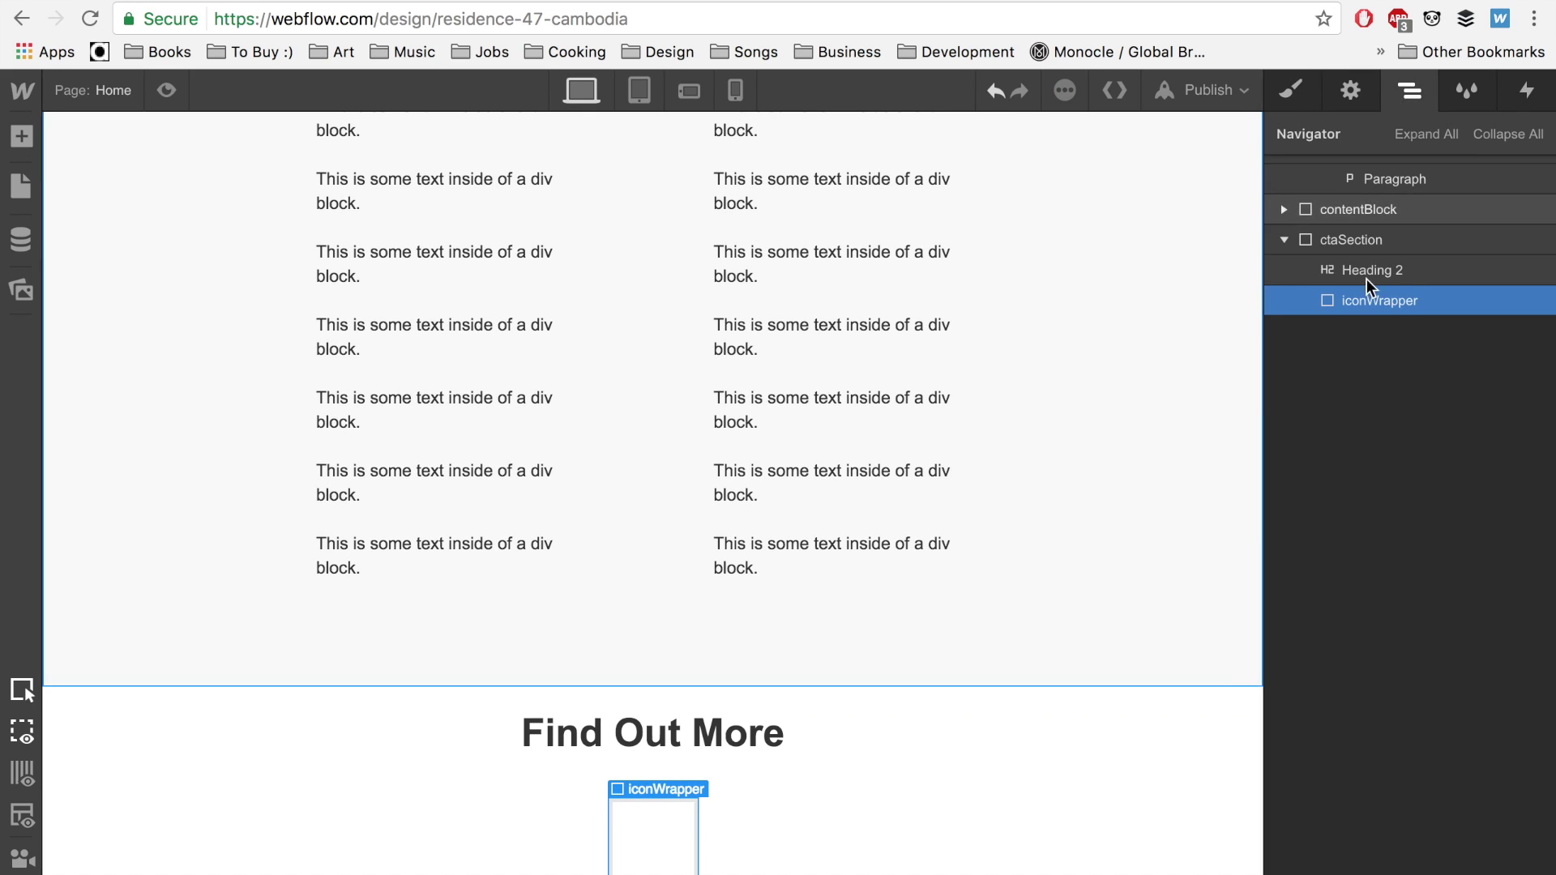
pyautogui.press('a')
pyautogui.moveTo(97, 451); pyautogui.dragTo(1371, 339)
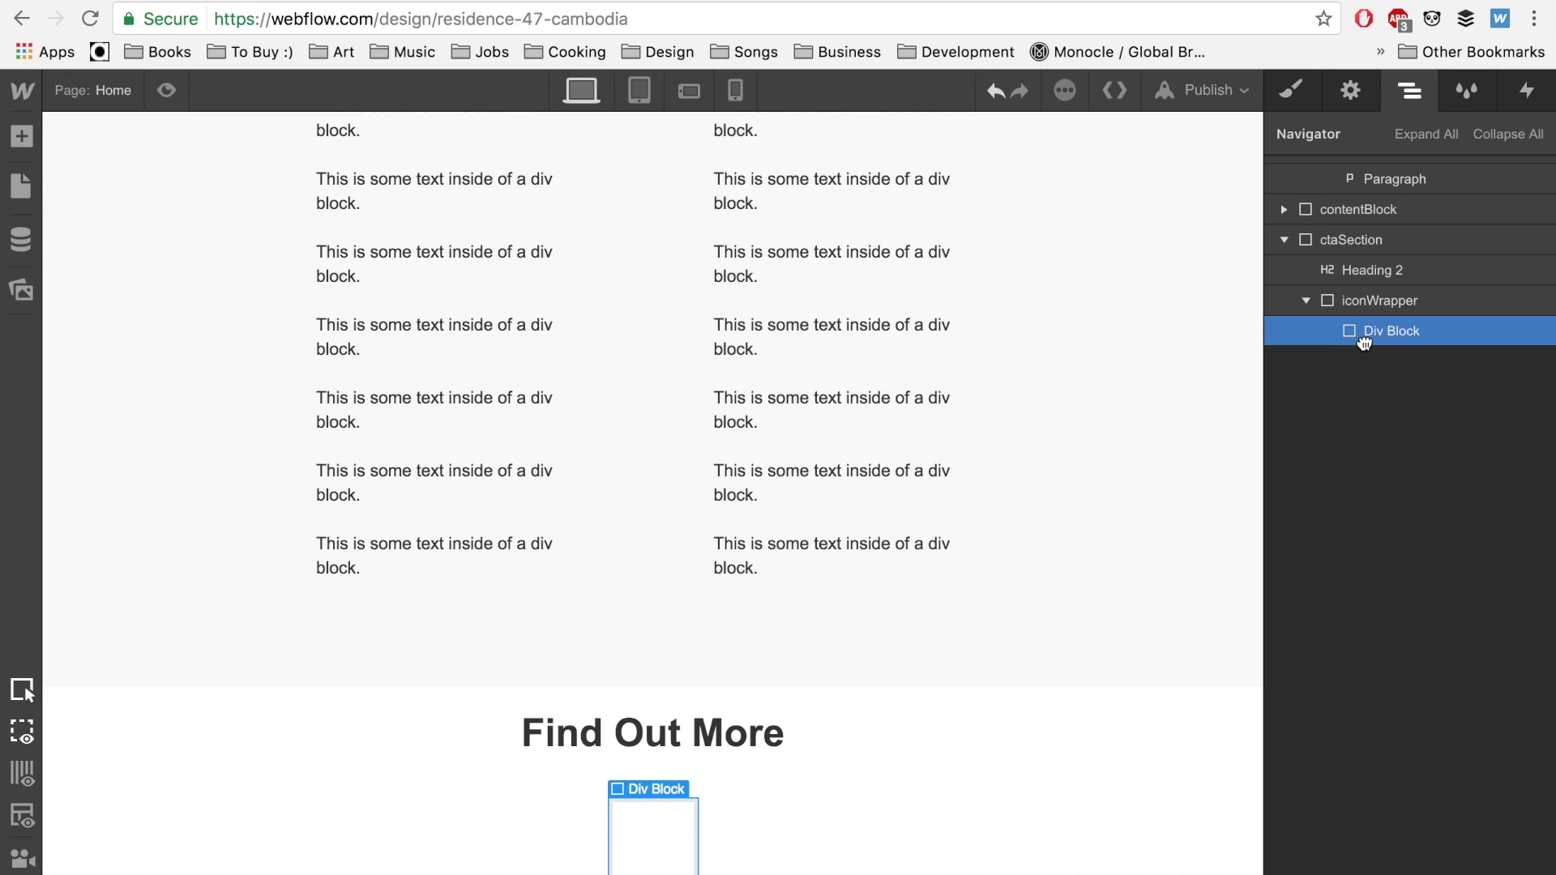
# Copy the div block inside iconWrapper and paste it twice alongside the original.
pyautogui.hotkey('ctrl', 'c')
pyautogui.hotkey('ctrl', 'v')
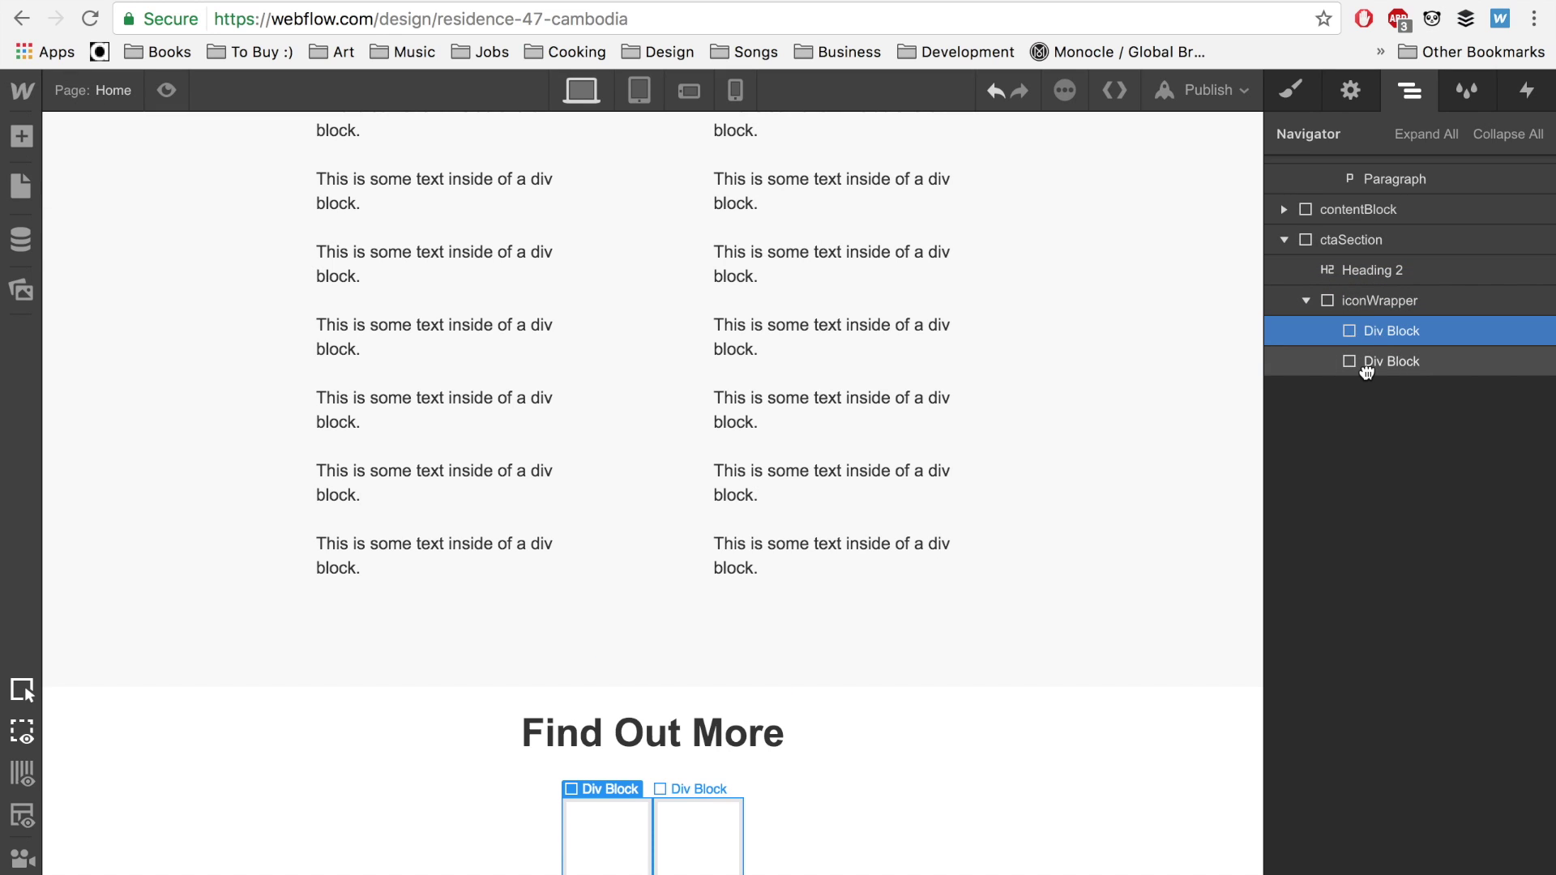
pyautogui.click(1368, 361)
pyautogui.hotkey('ctrl', 'v')
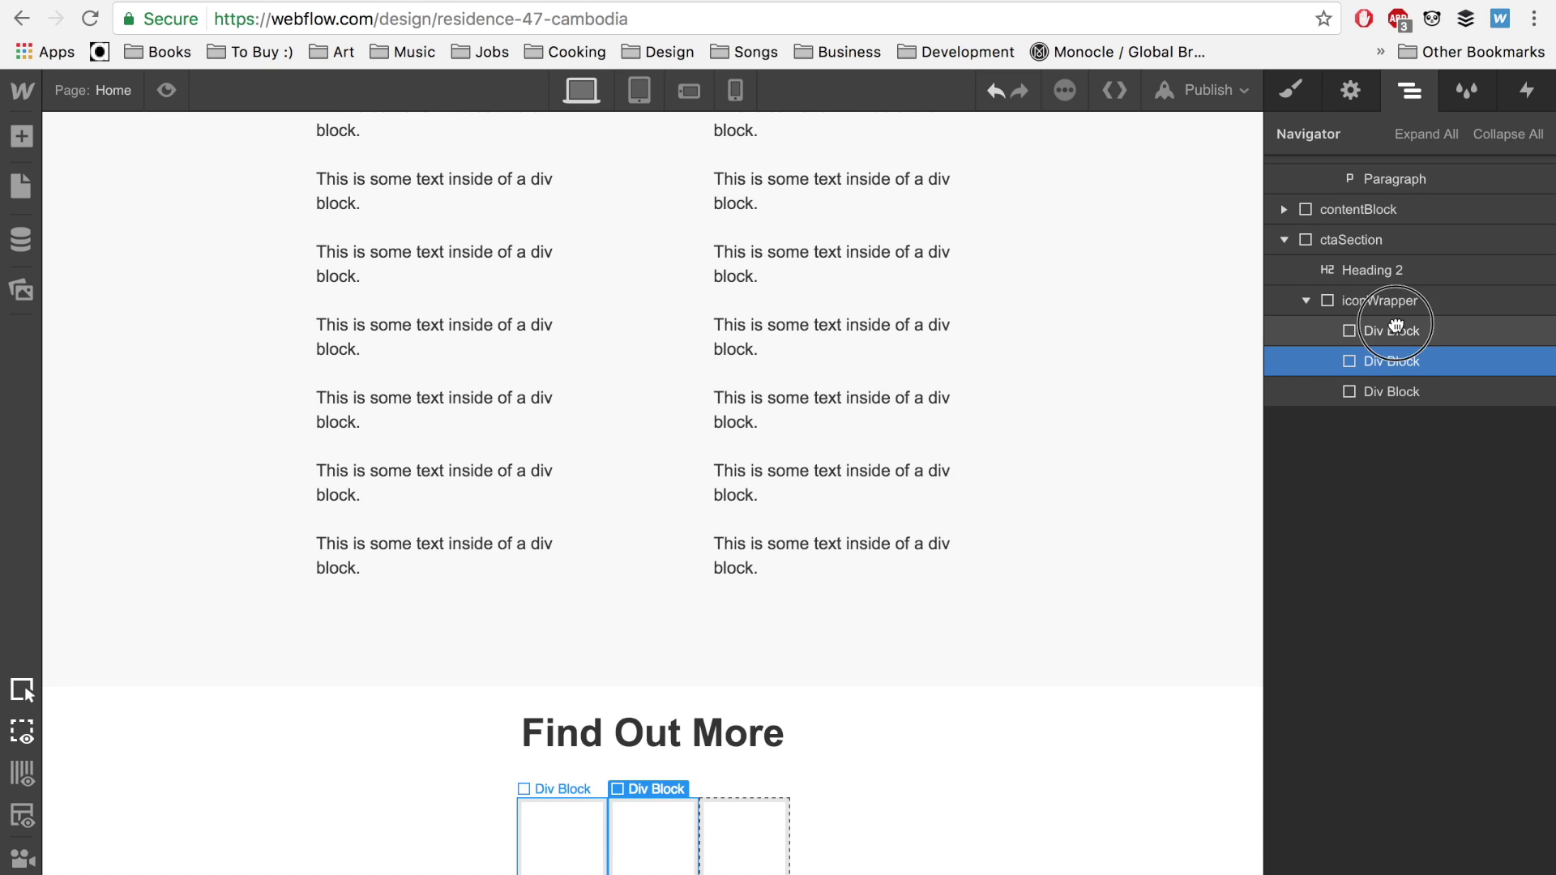
# Check the icon layout in the Sketch mockup and place an image element in iconWrapper's first div block.
pyautogui.click(1387, 329)
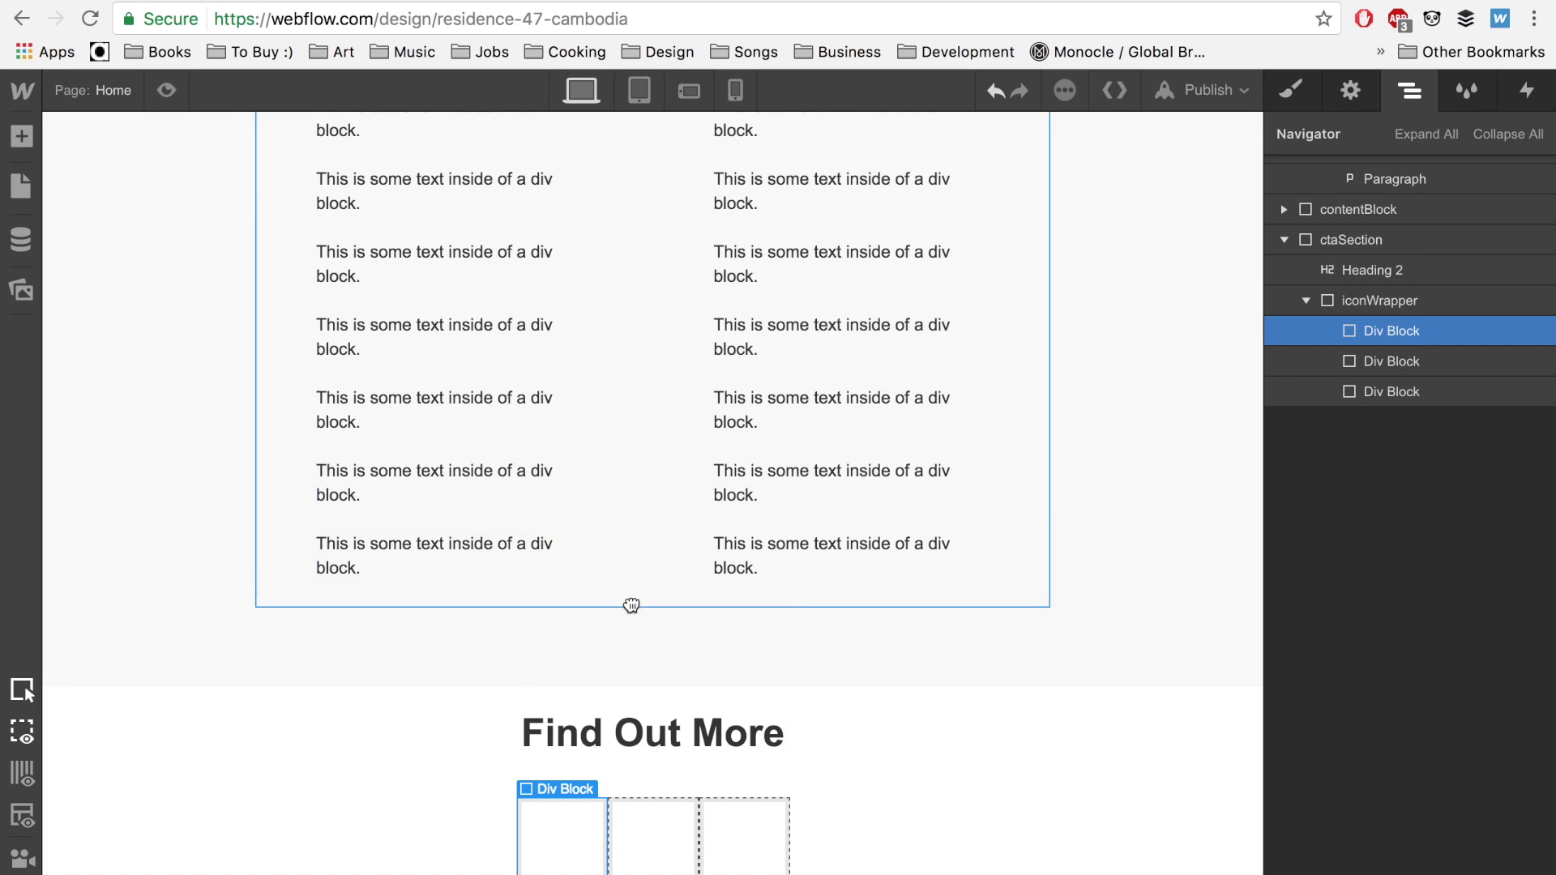
pyautogui.hotkey('ctrl', 'Right')
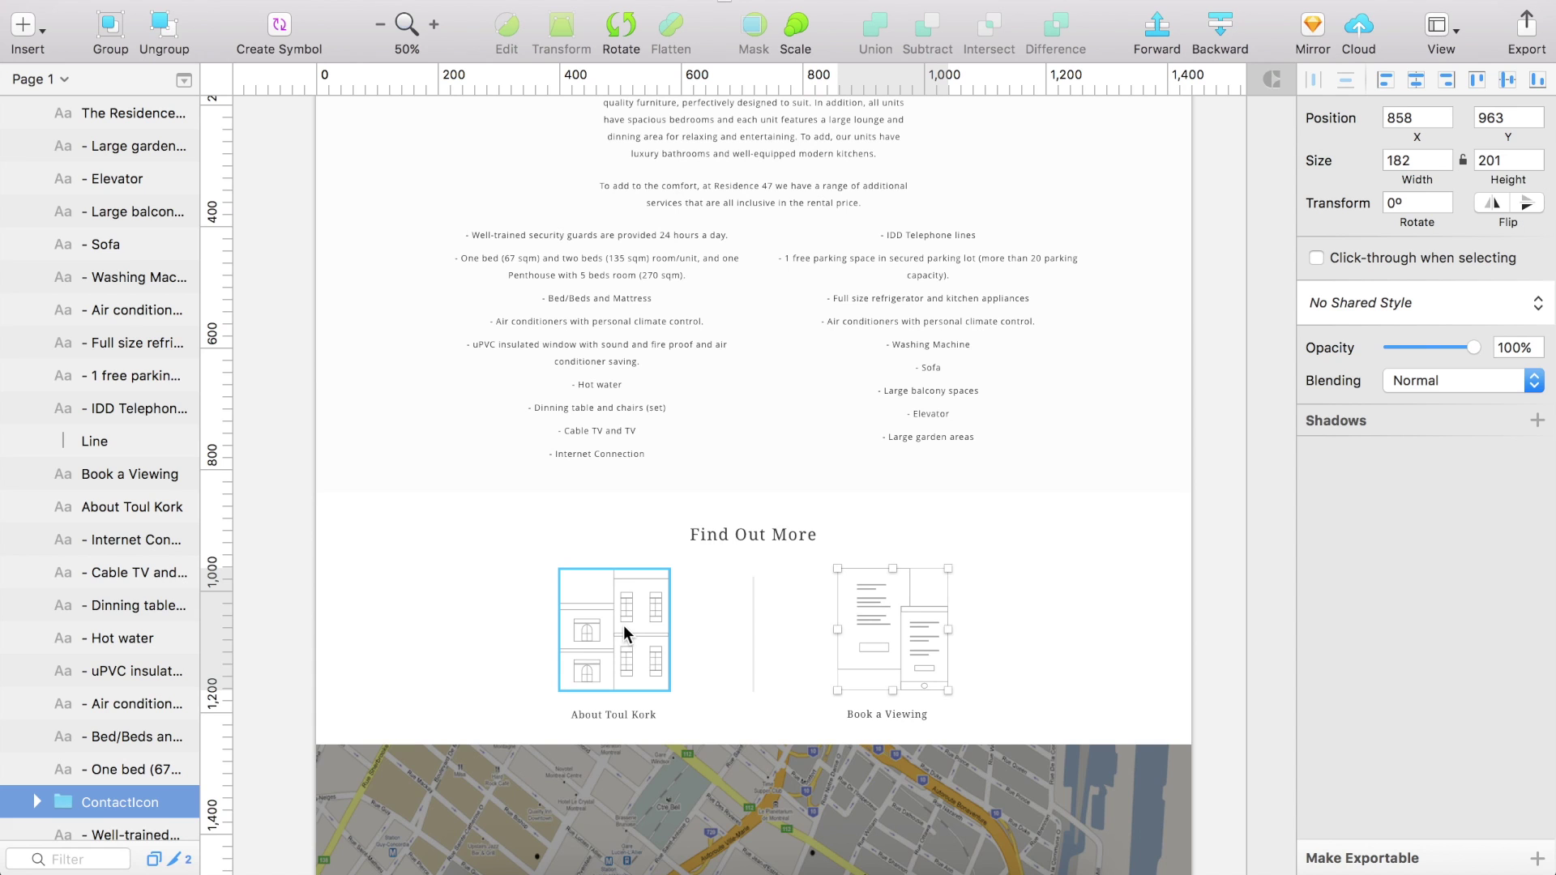
pyautogui.hotkey('ctrl', 'Left')
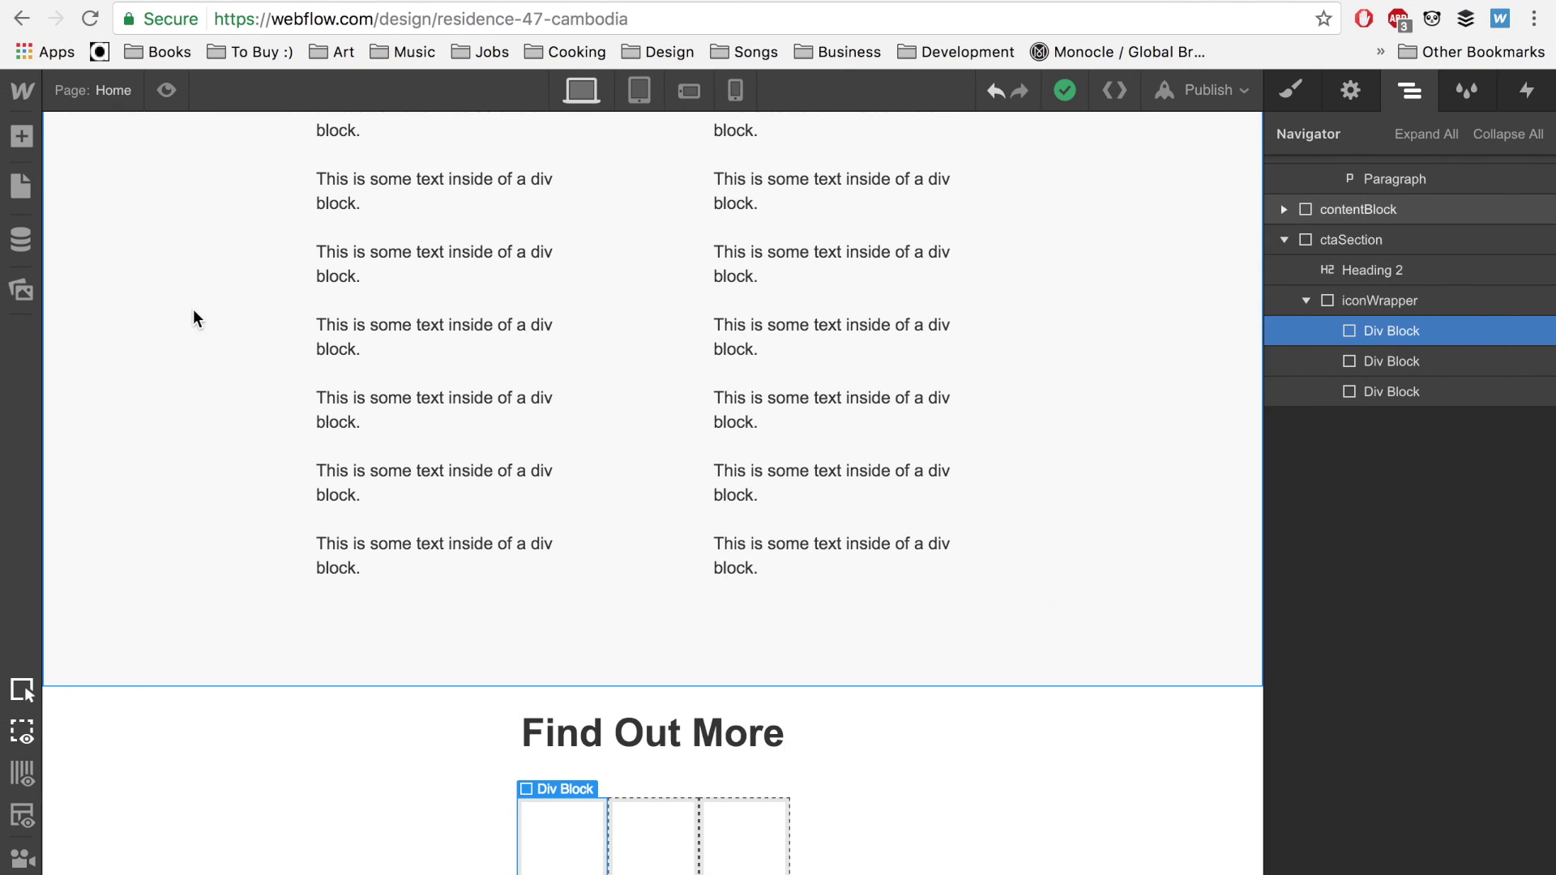
pyautogui.click(29, 143)
pyautogui.scroll(-10, 162, 394)
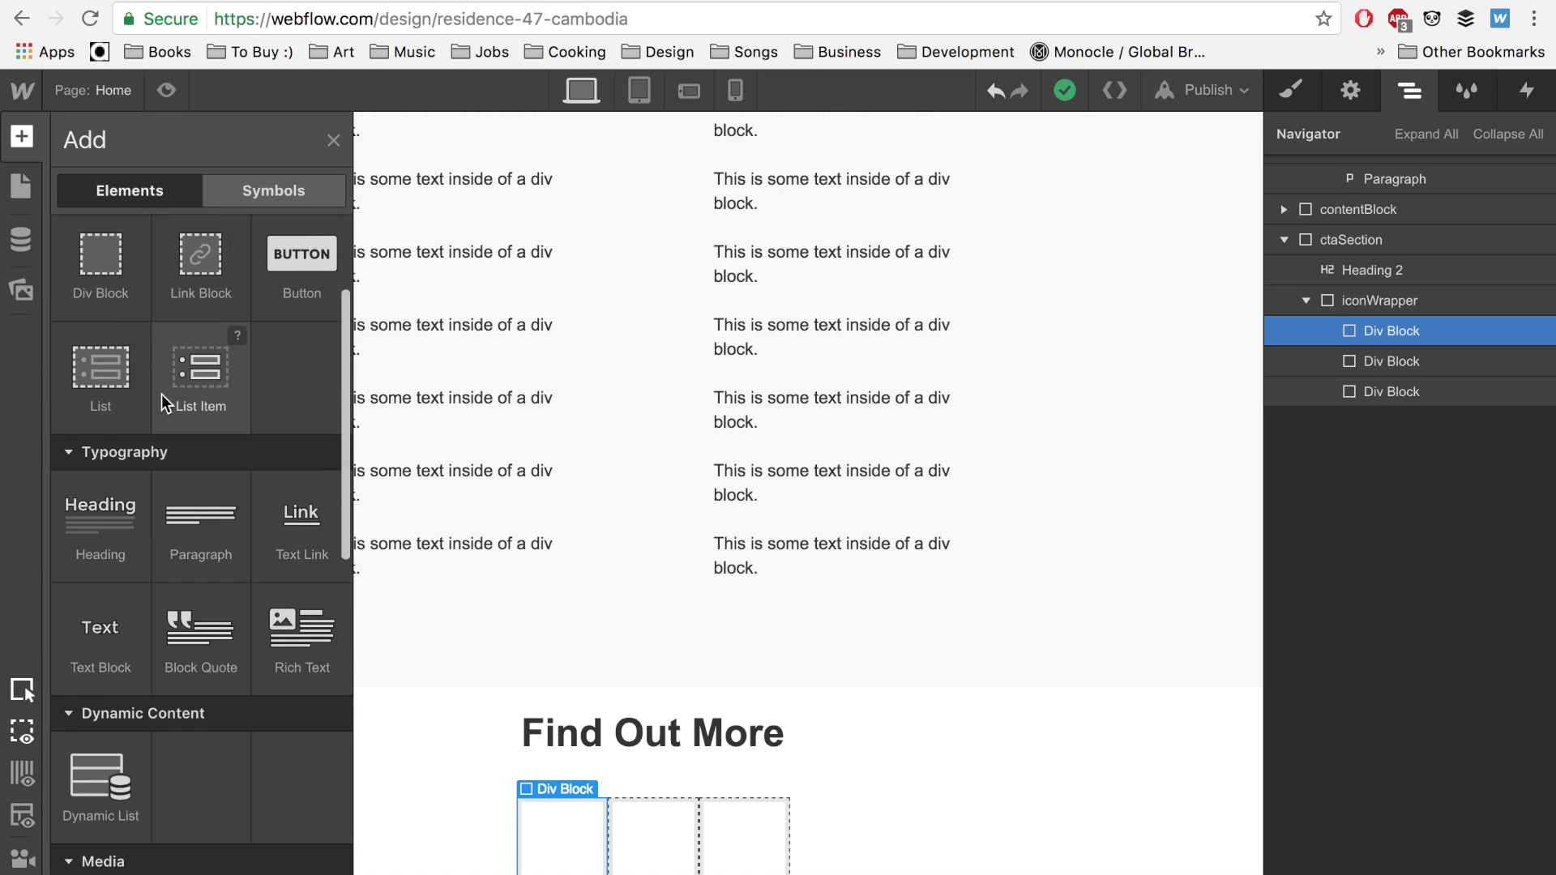
pyautogui.scroll(-3, 154, 401)
pyautogui.moveTo(100, 396); pyautogui.dragTo(546, 828)
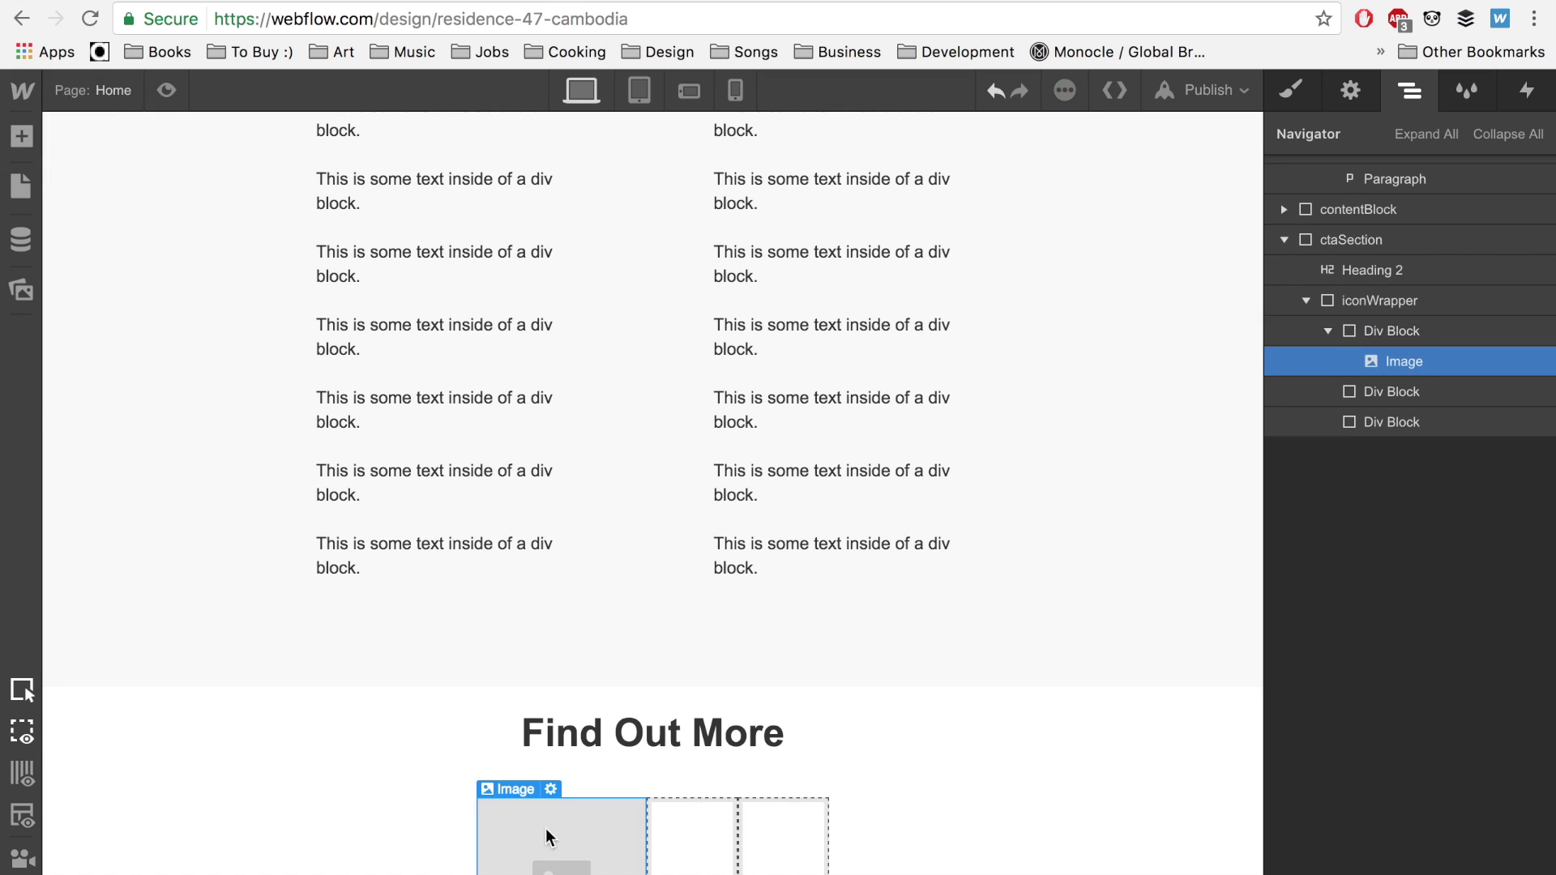
pyautogui.click(809, 806)
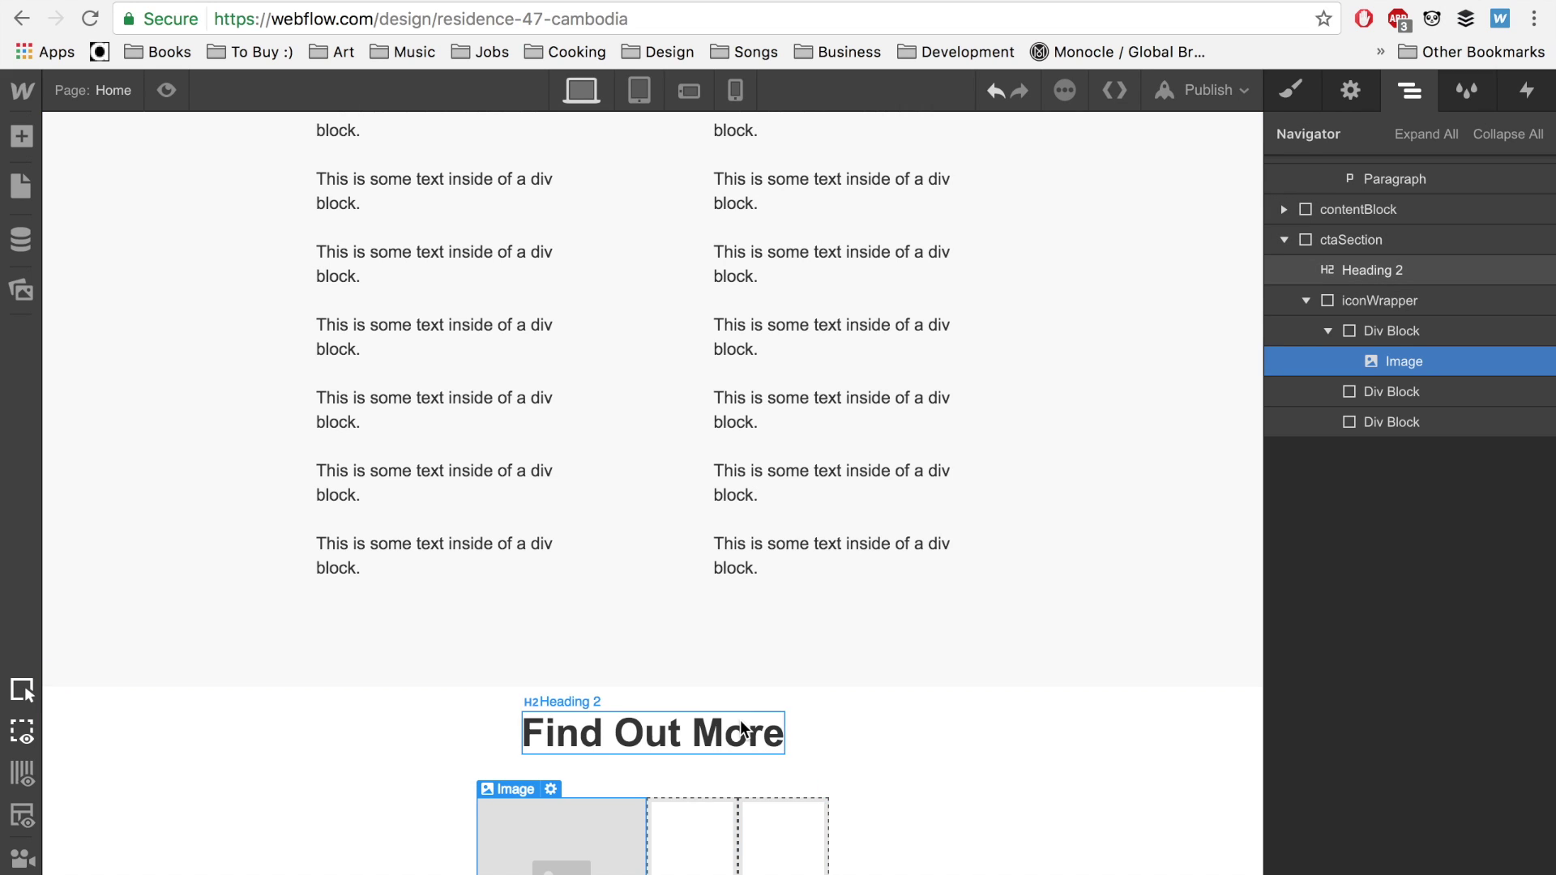
pyautogui.scroll(-1, 713, 729)
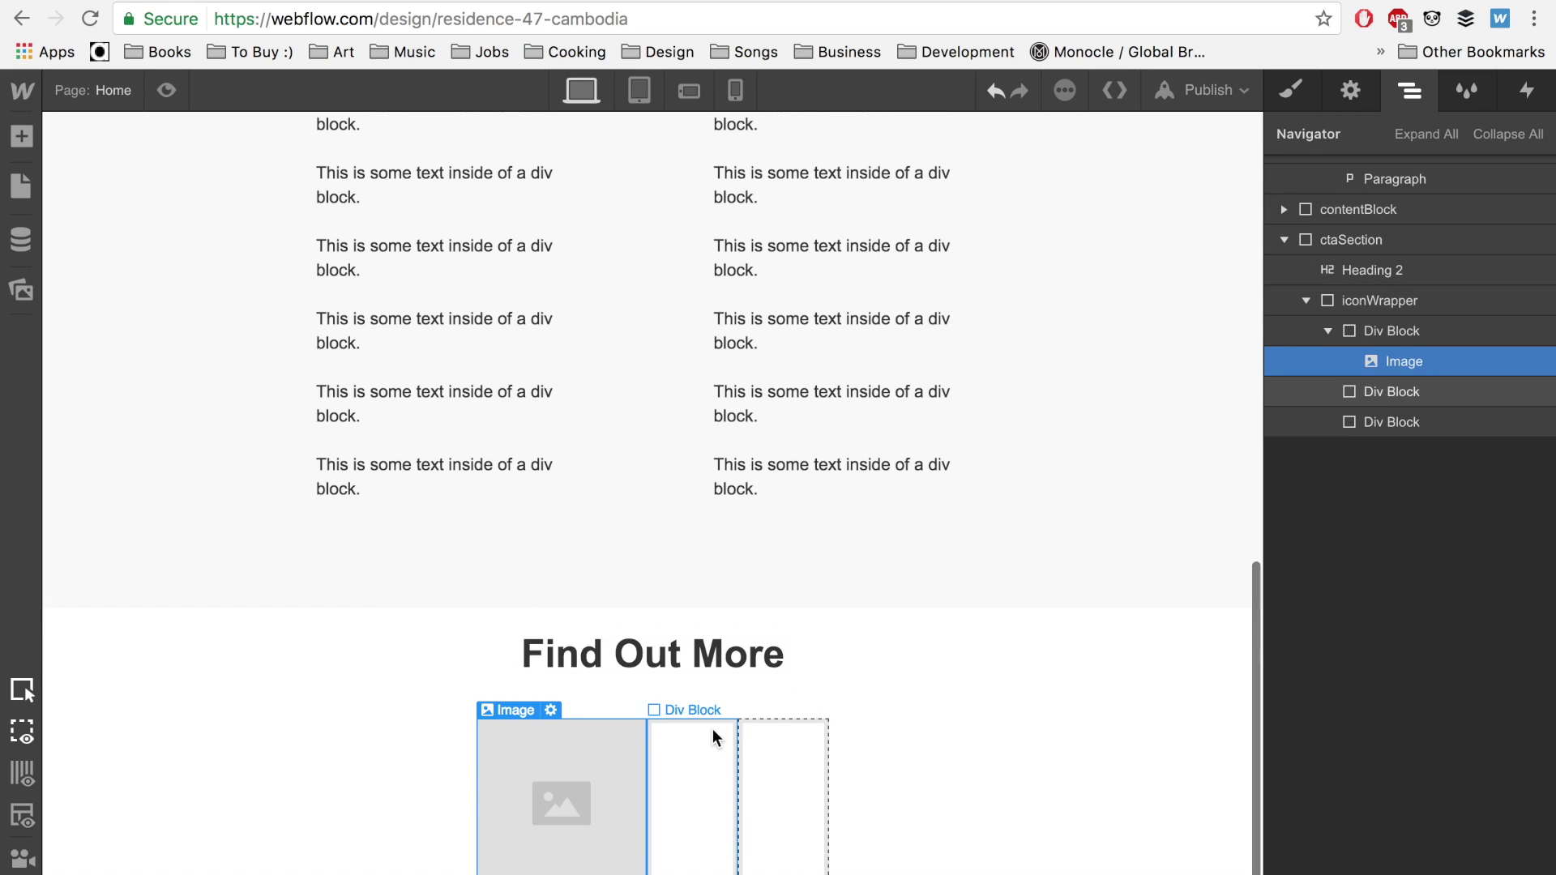
# Delete the two empty div blocks from iconWrapper, keeping the one that holds the image.
pyautogui.click(1420, 339)
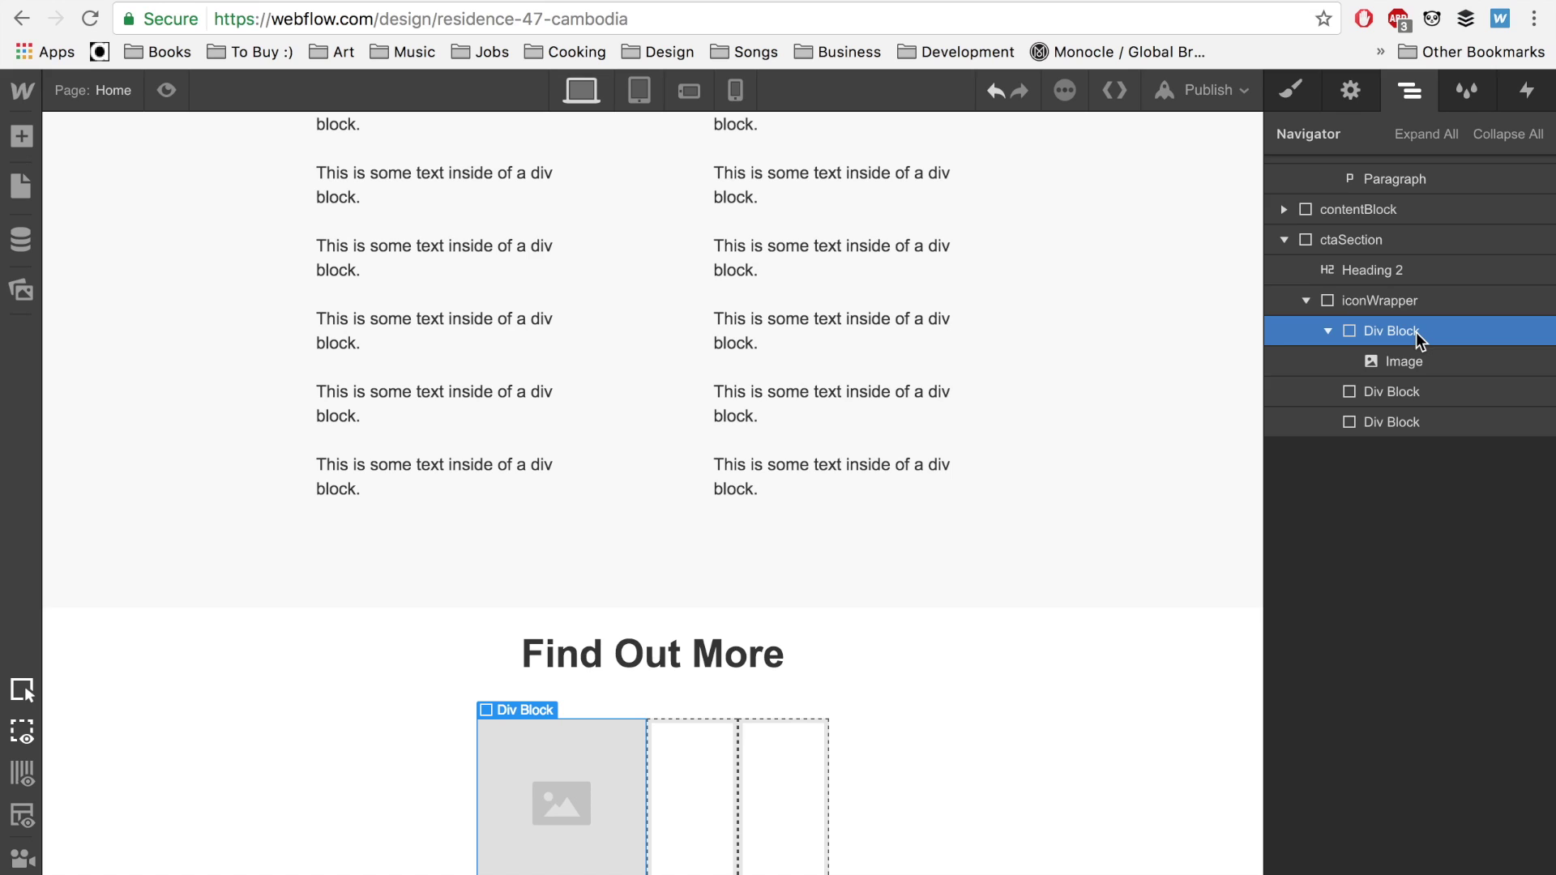
pyautogui.click(1358, 391)
pyautogui.press('Delete')
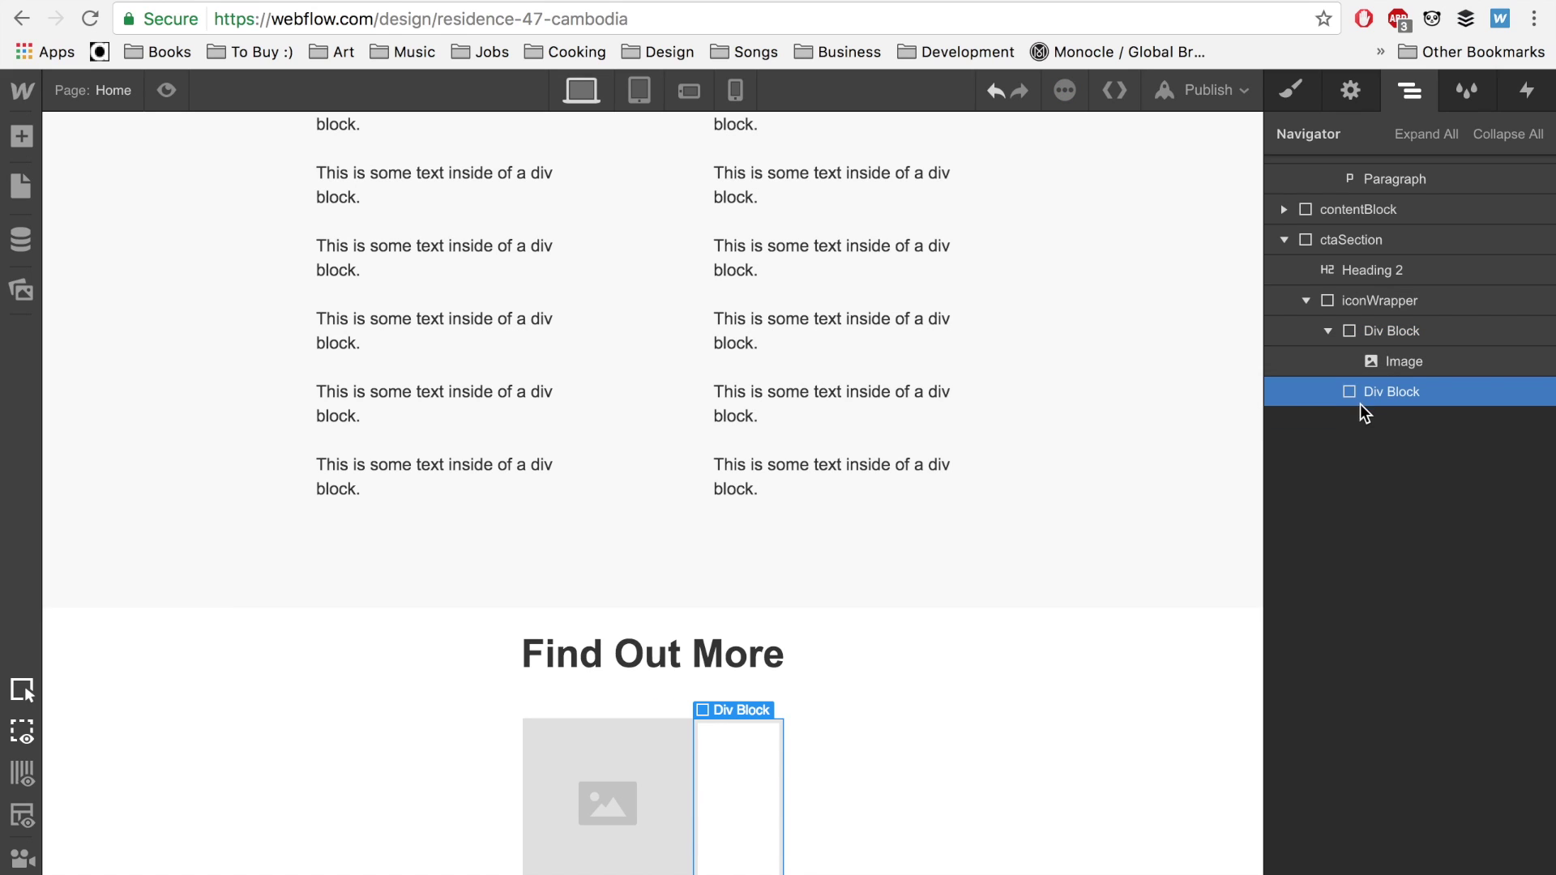
pyautogui.press('Delete')
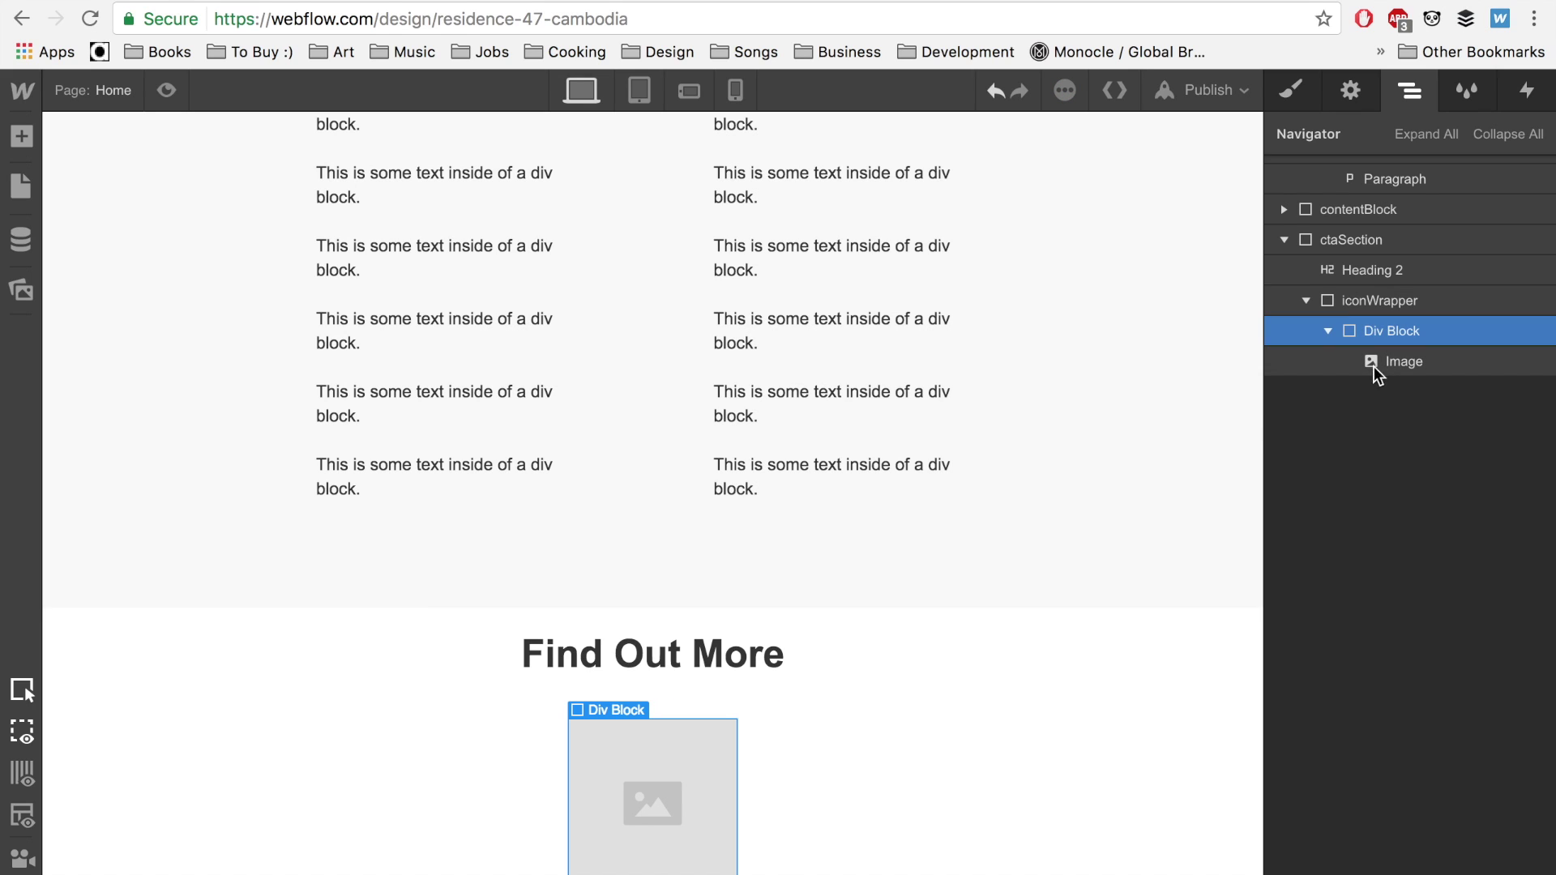
# Try to assign the existing iconWrapper class to the div block that holds the image, and undo the assignment.
pyautogui.click(1329, 332)
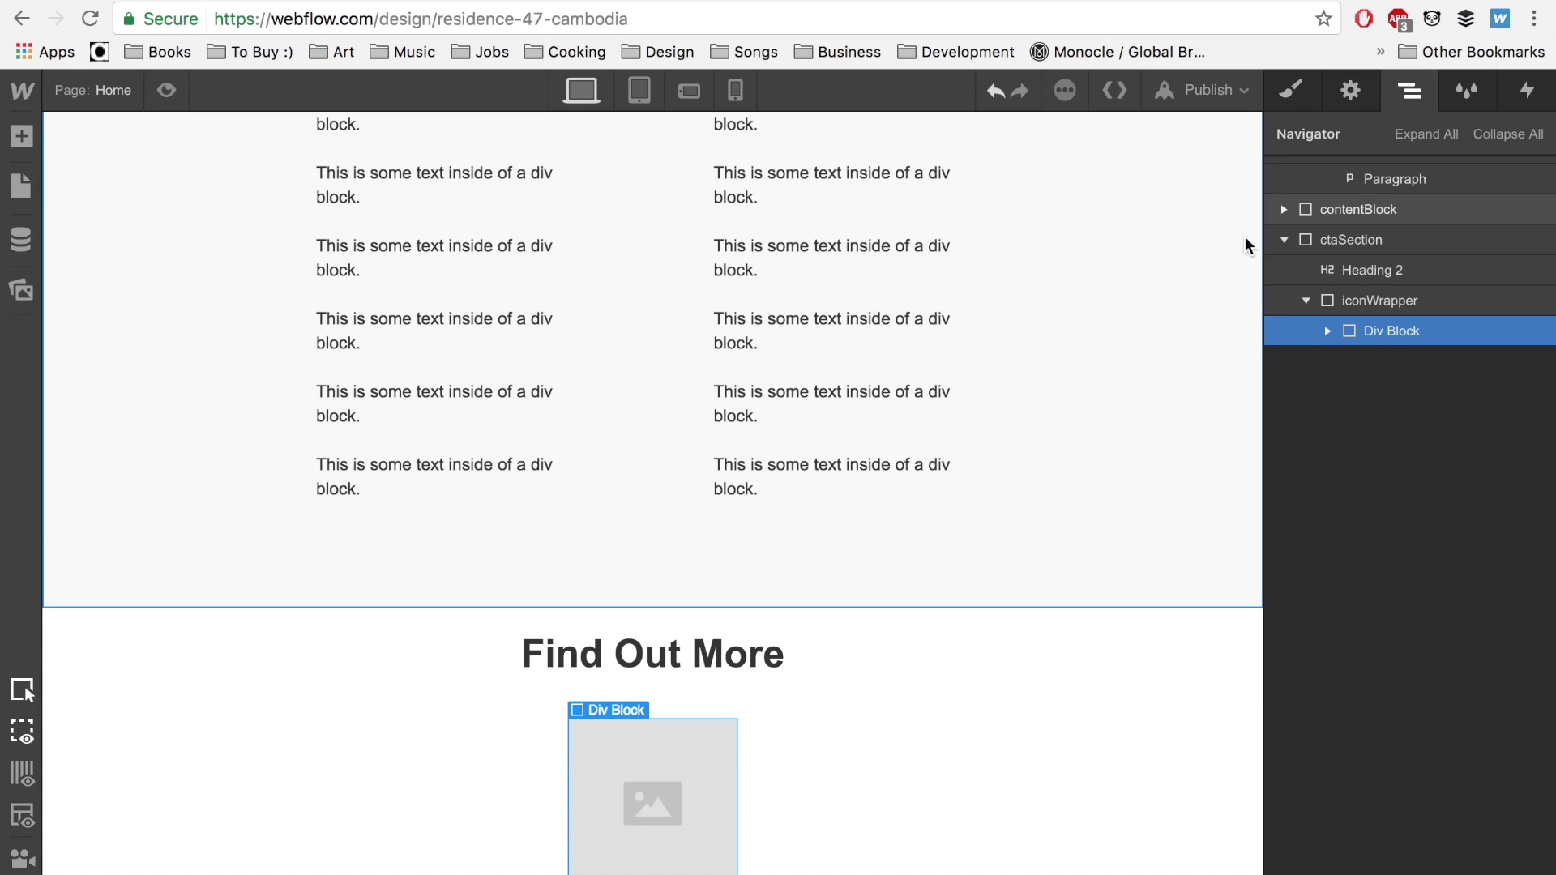
pyautogui.click(1291, 95)
pyautogui.click(1301, 207)
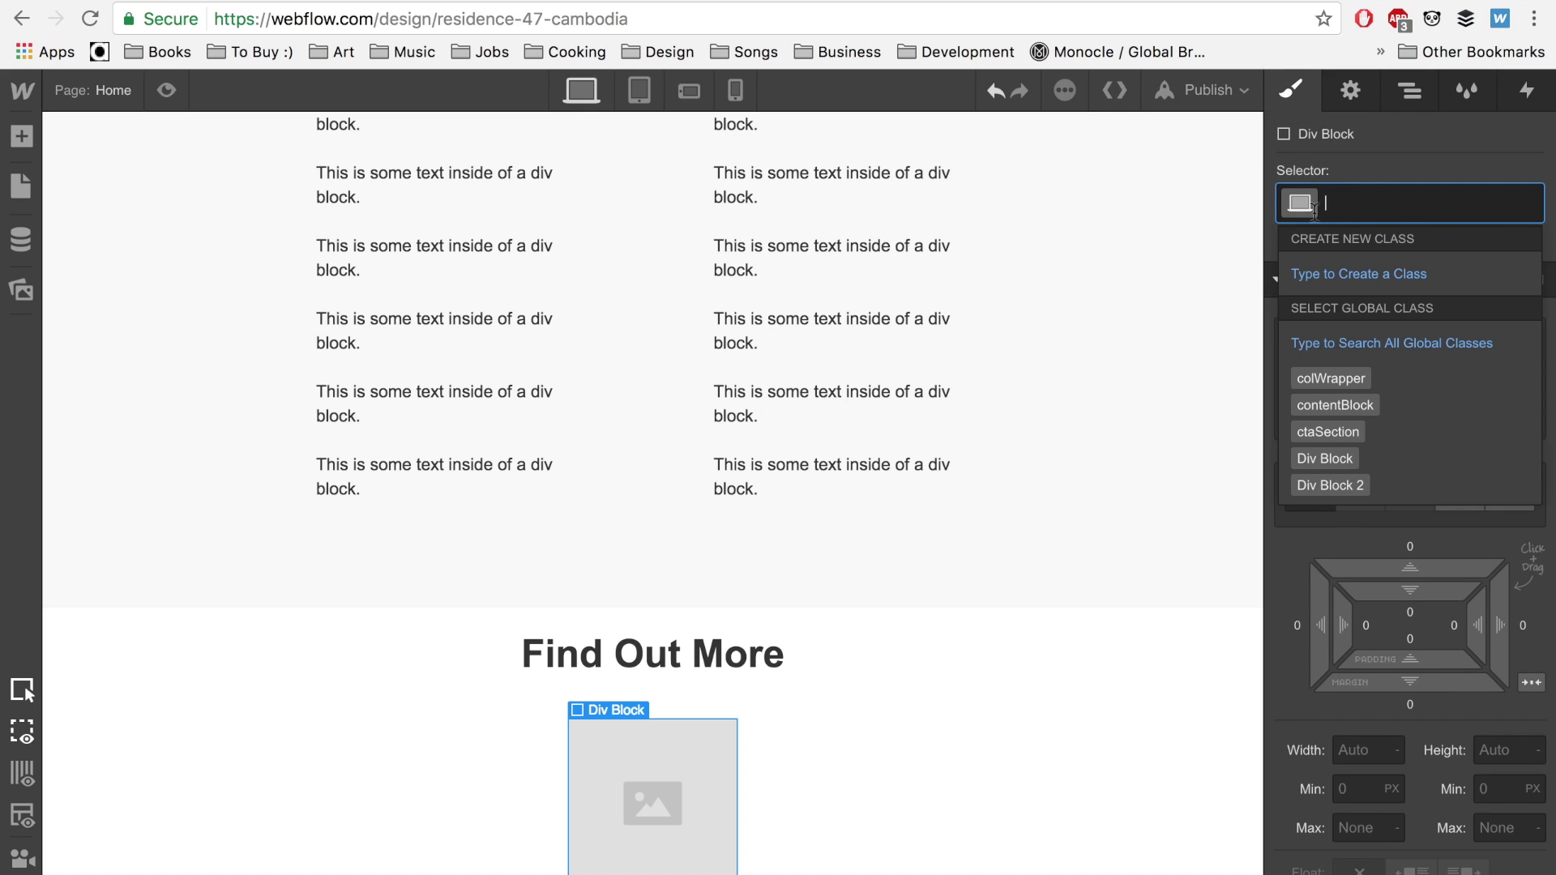
pyautogui.write('icon')
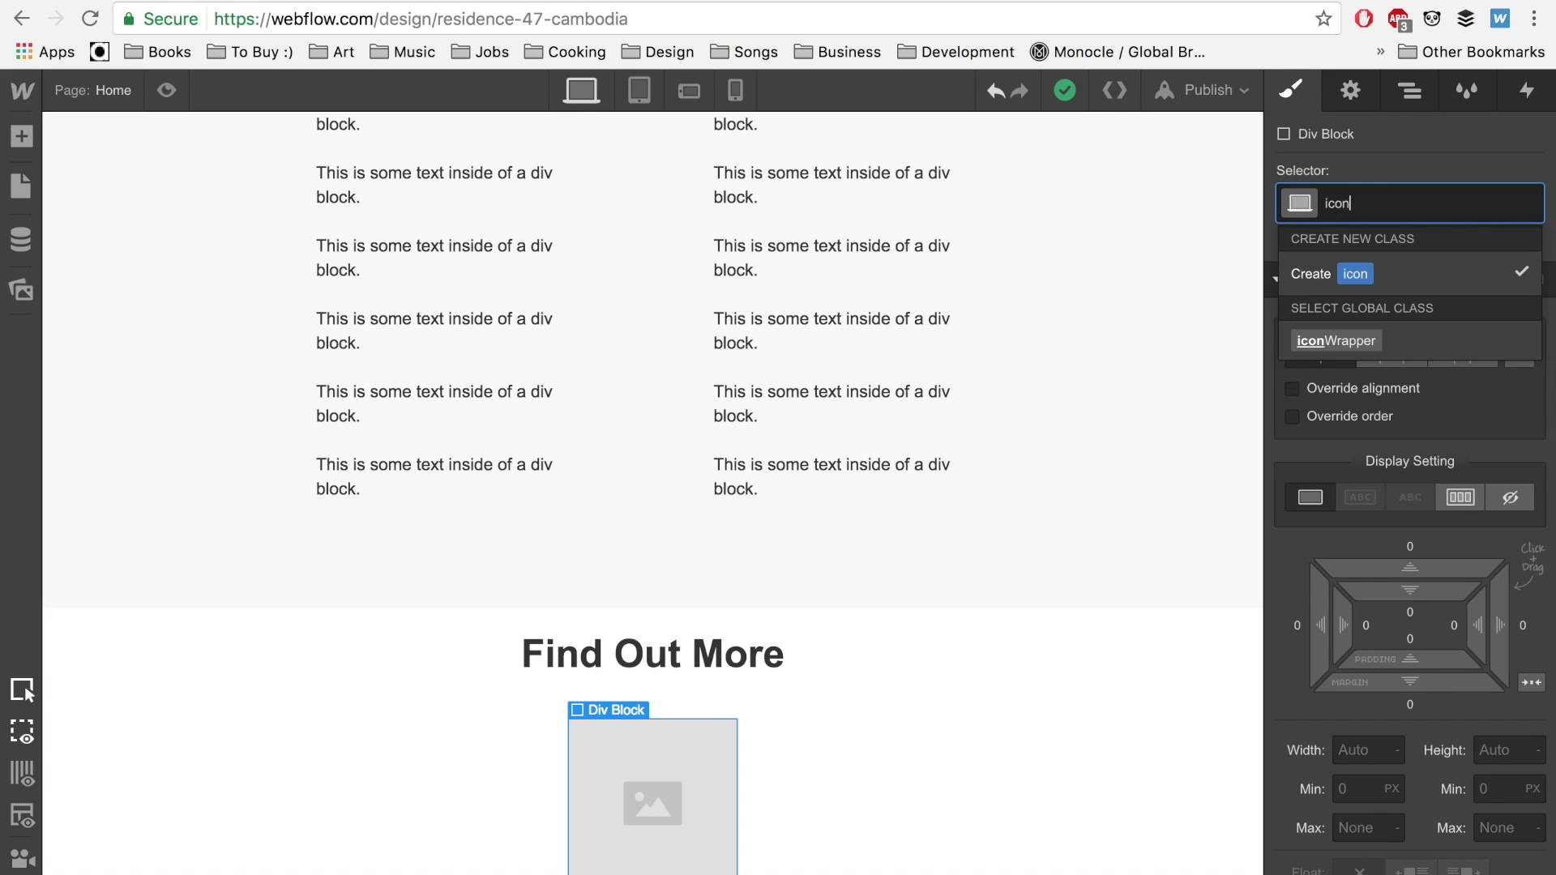
pyautogui.write('Wrapper')
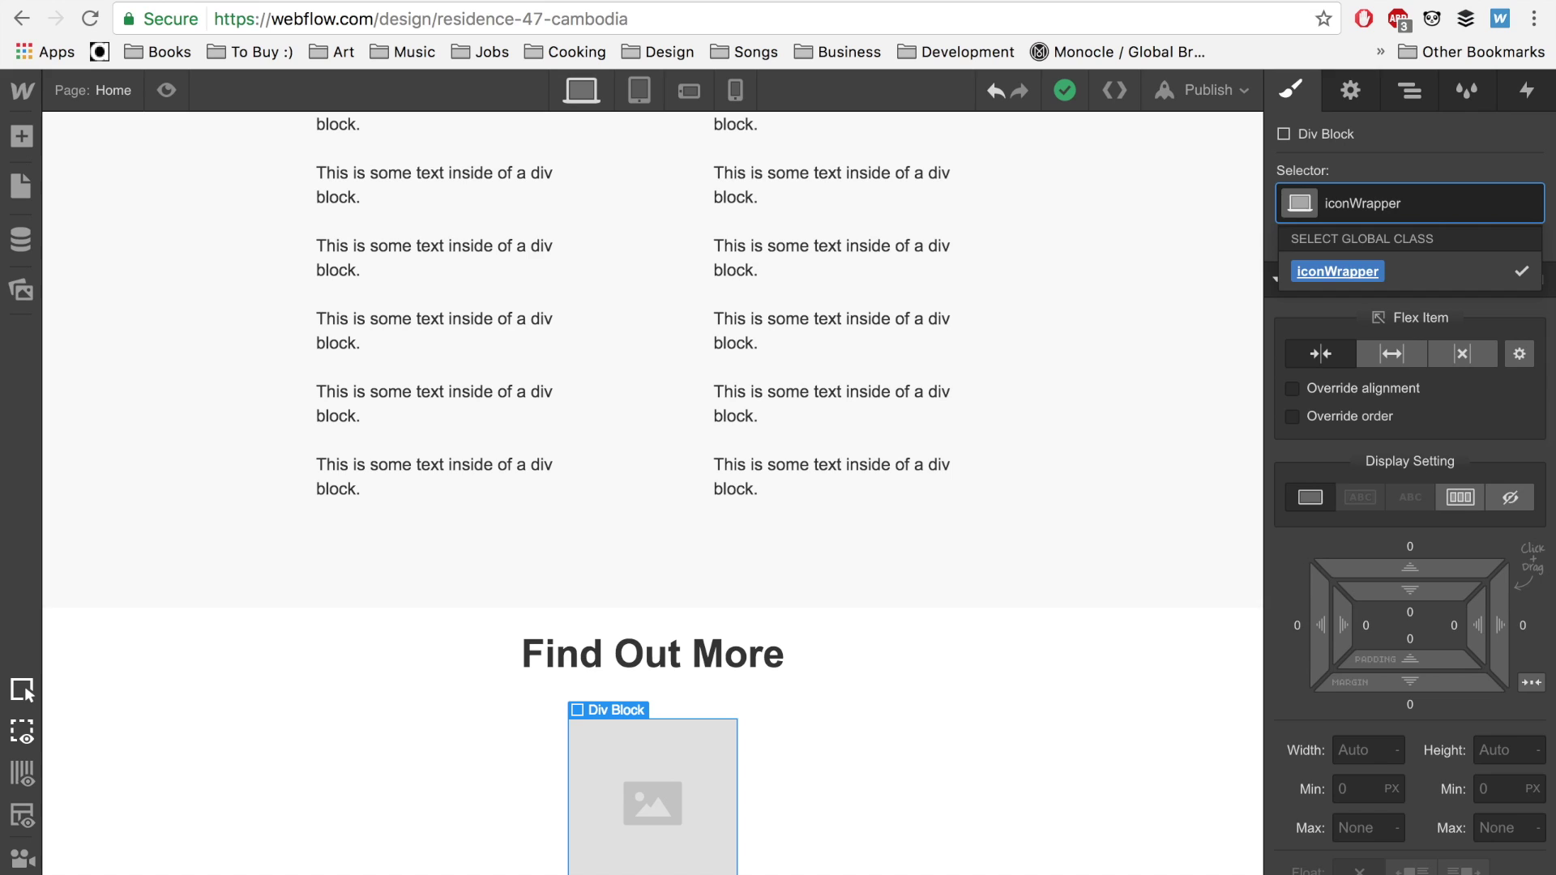
pyautogui.press('Return')
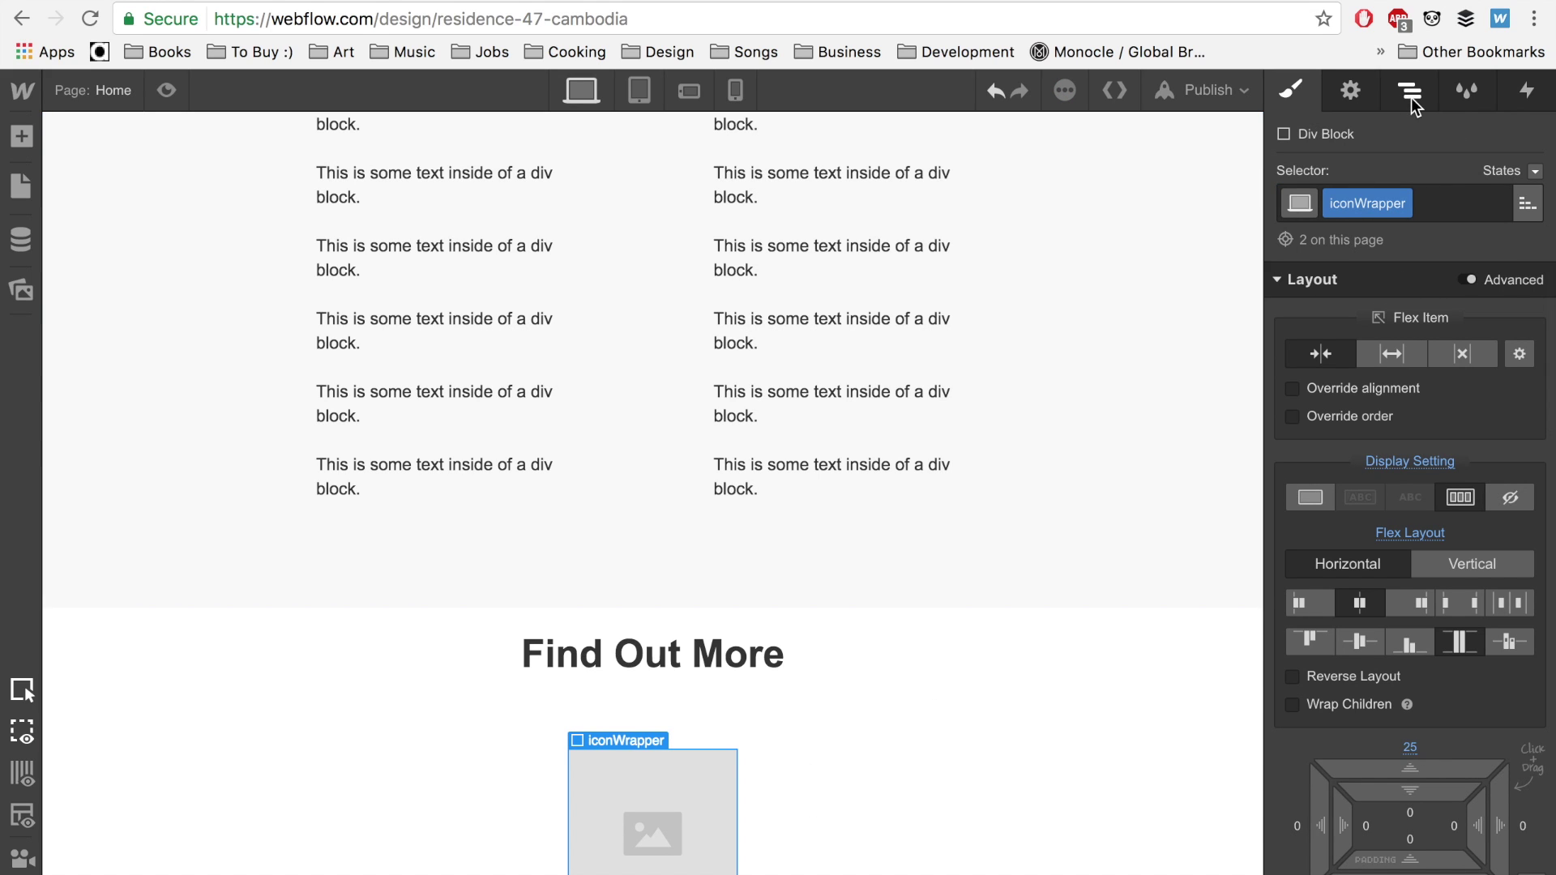
pyautogui.hotkey('ctrl', 'z')
# Create the class iconImage on the div block that holds the image.
pyautogui.click(1289, 205)
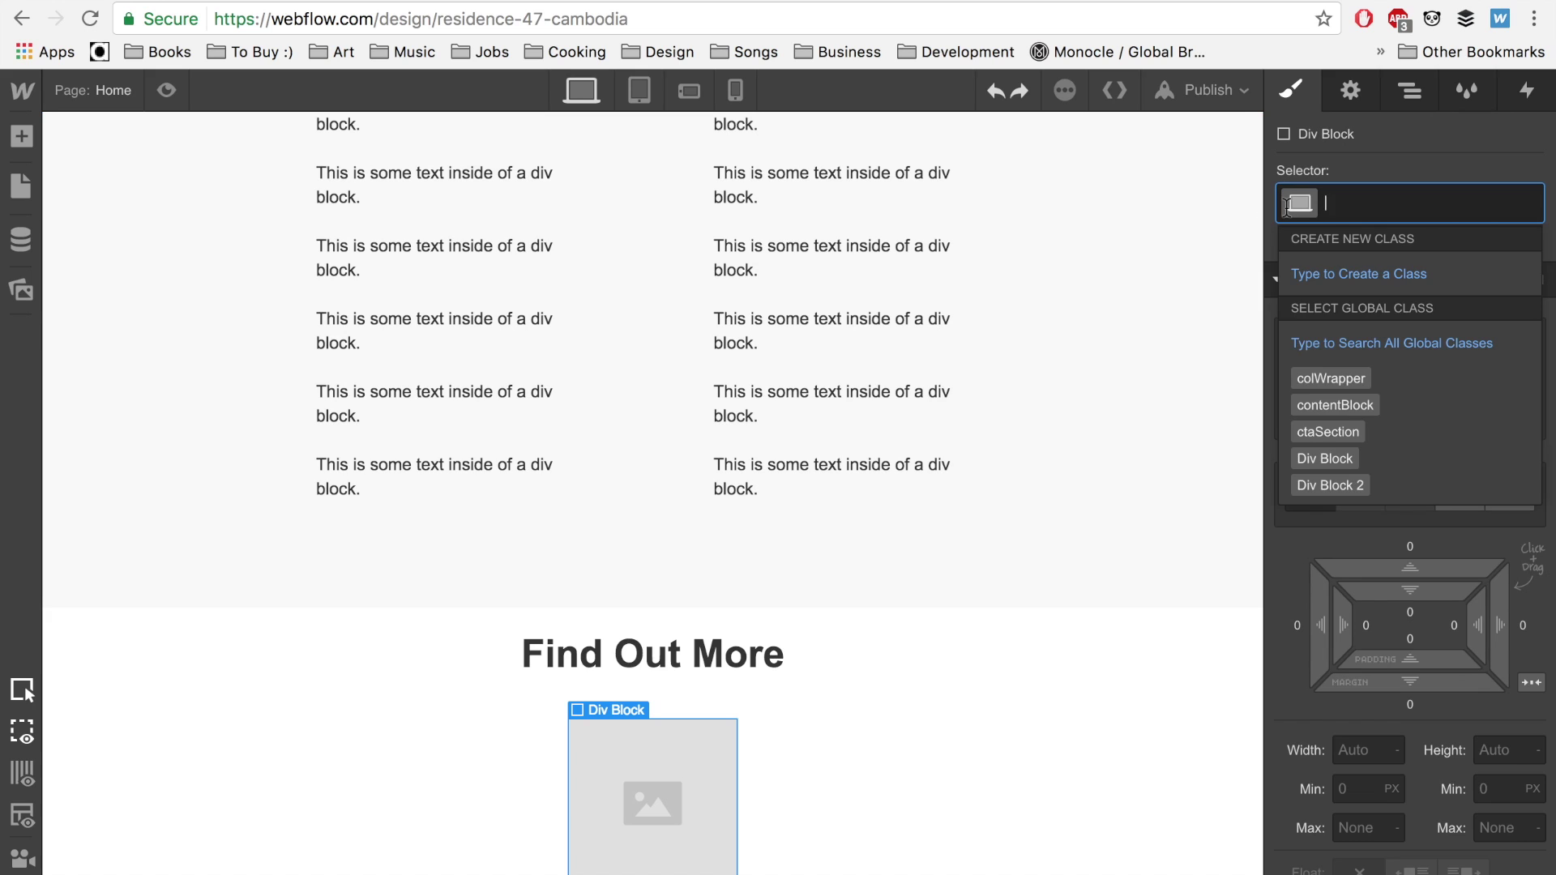
pyautogui.write('image')
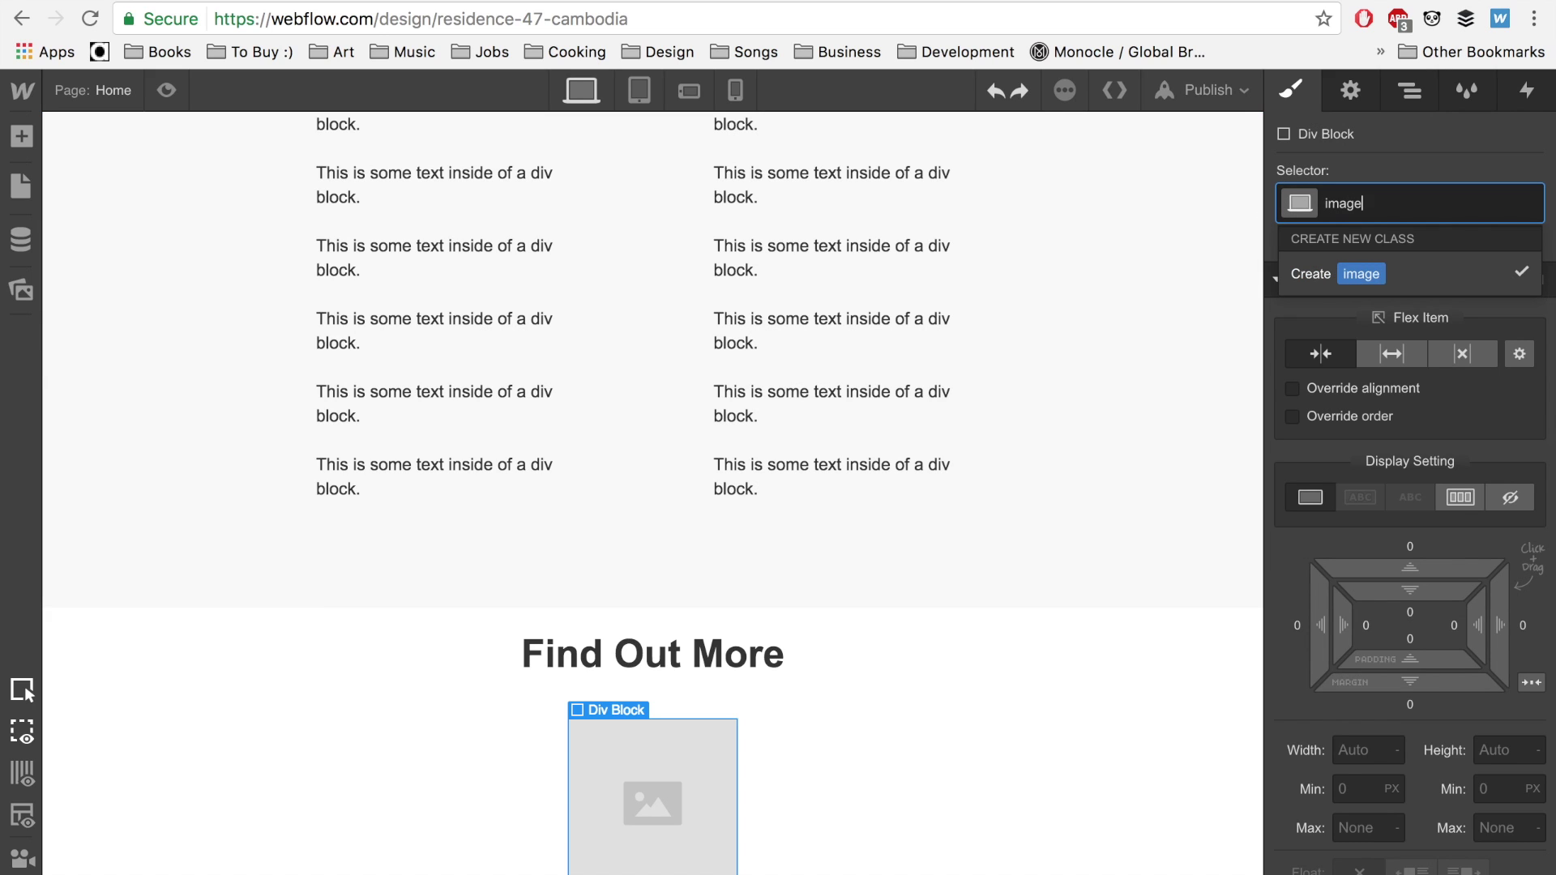
pyautogui.press('BackSpace')
pyautogui.press('BackSpace')
pyautogui.press('BackSpace')
pyautogui.press('BackSpace')
pyautogui.press('BackSpace')
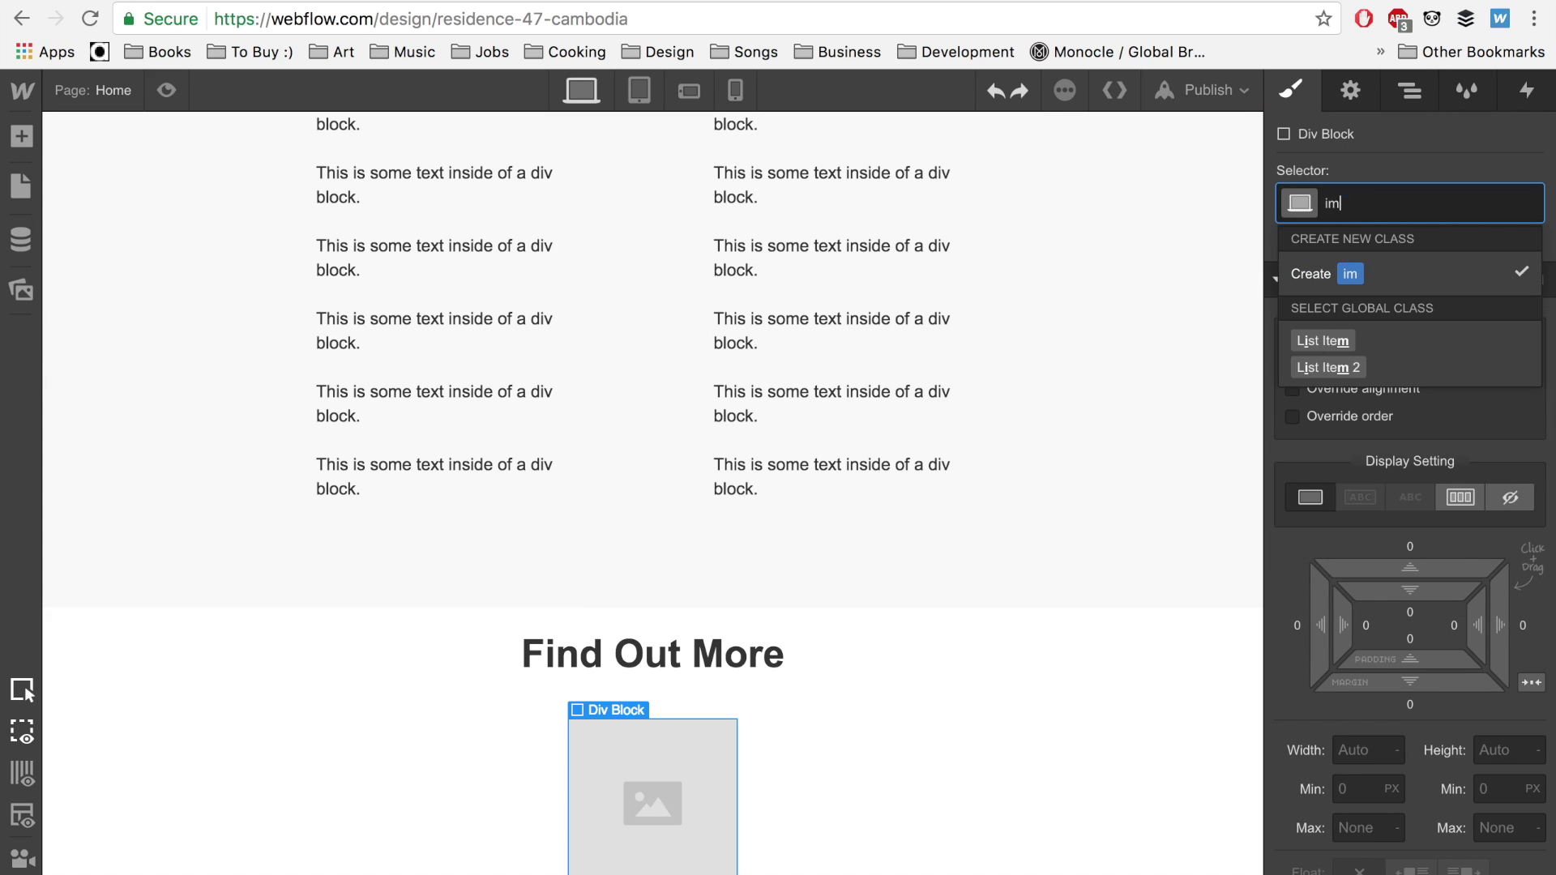
pyautogui.write('iconImage')
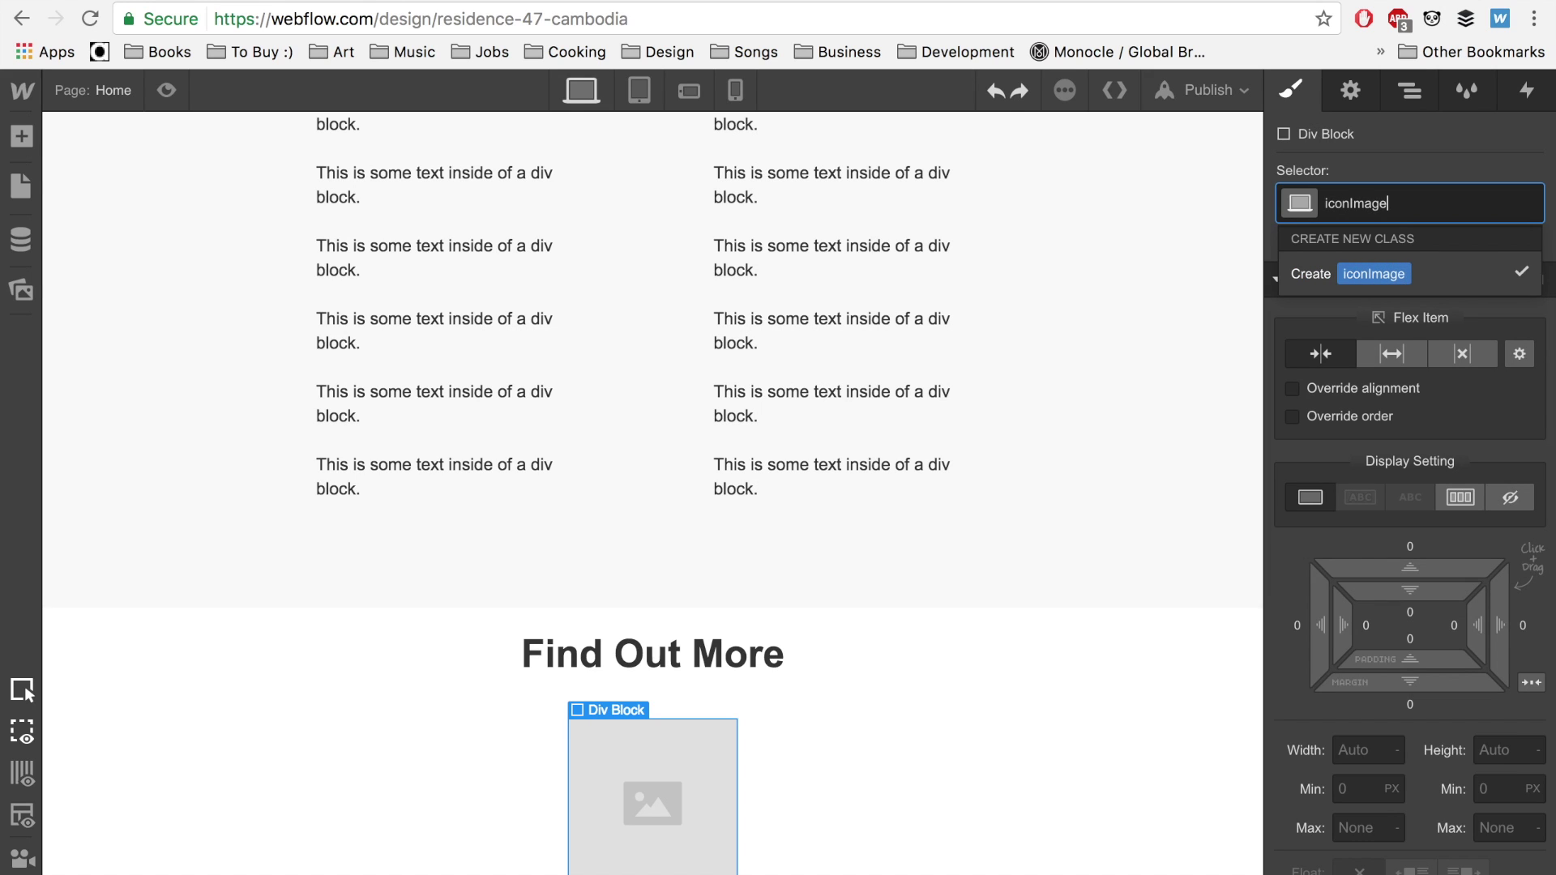
pyautogui.press('Return')
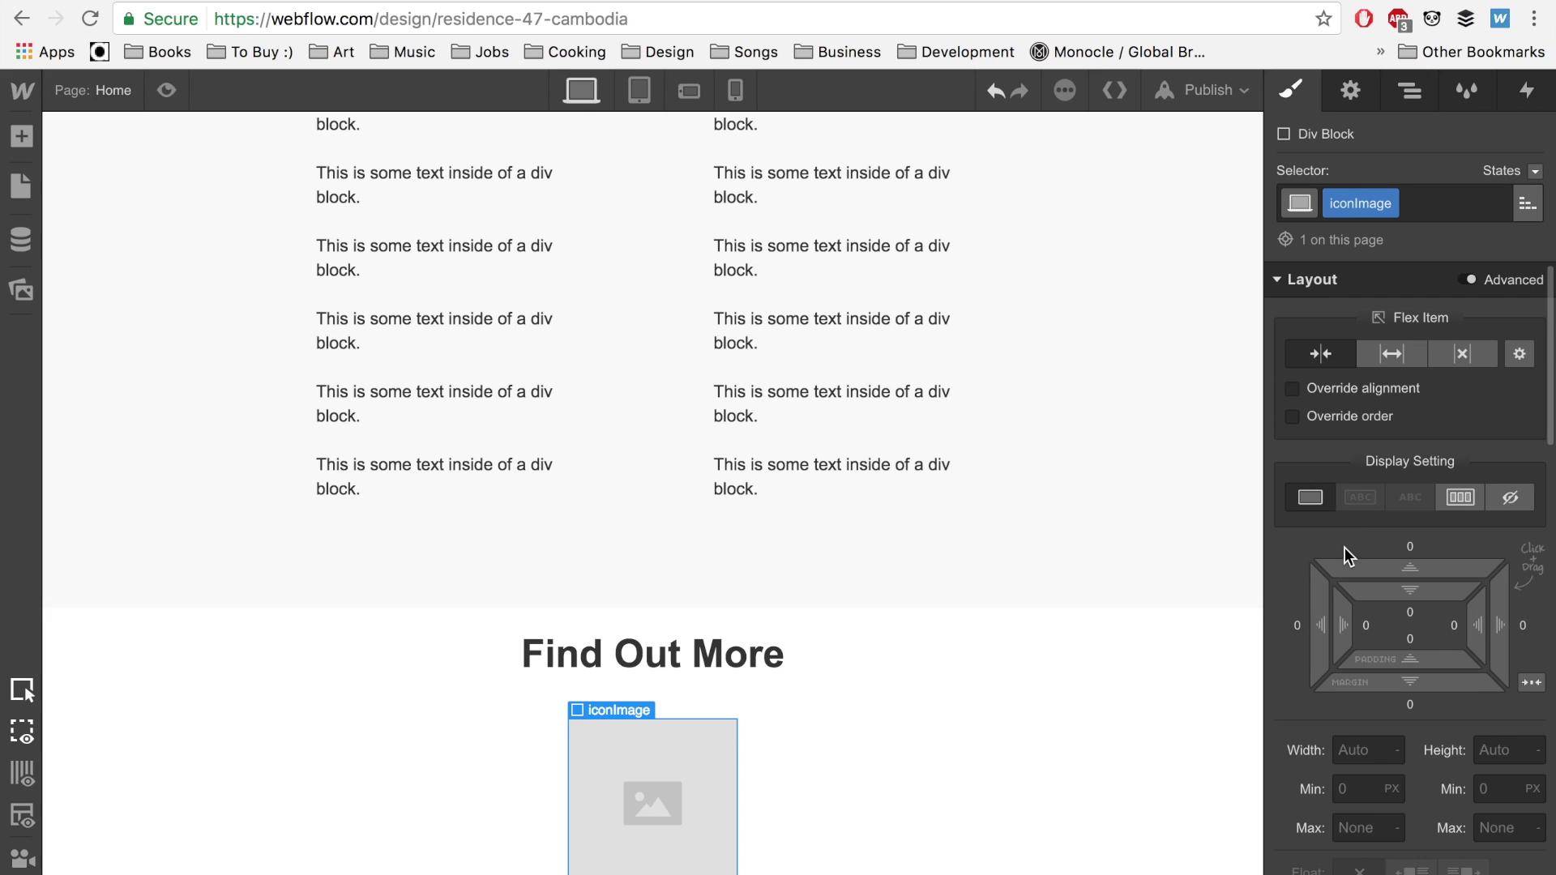
# Select the image inside iconImage and open its image settings.
pyautogui.scroll(-5, 1345, 547)
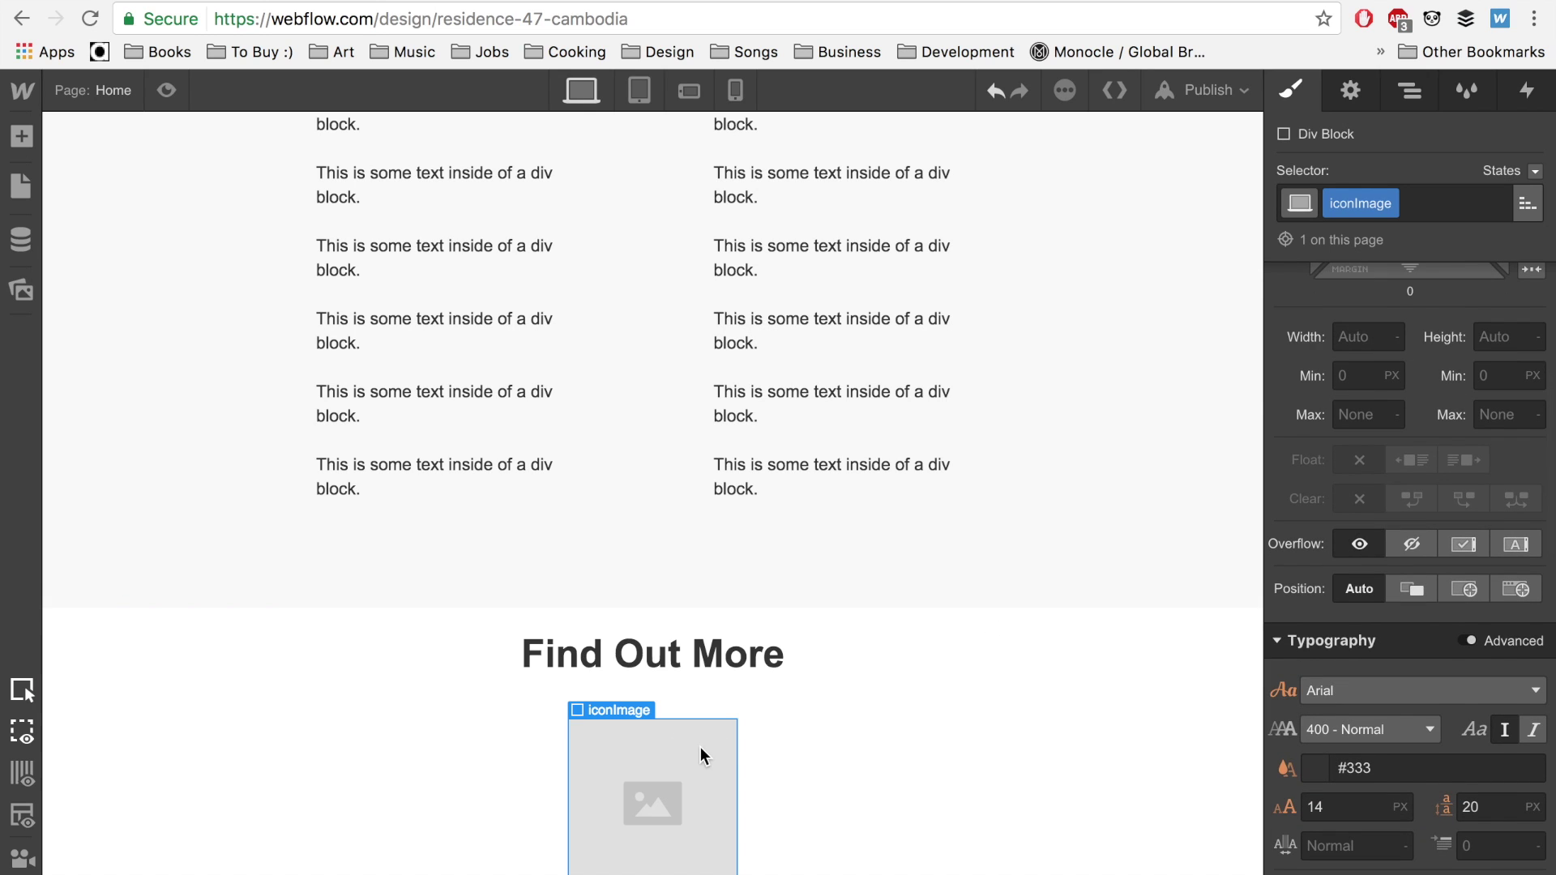
pyautogui.click(700, 747)
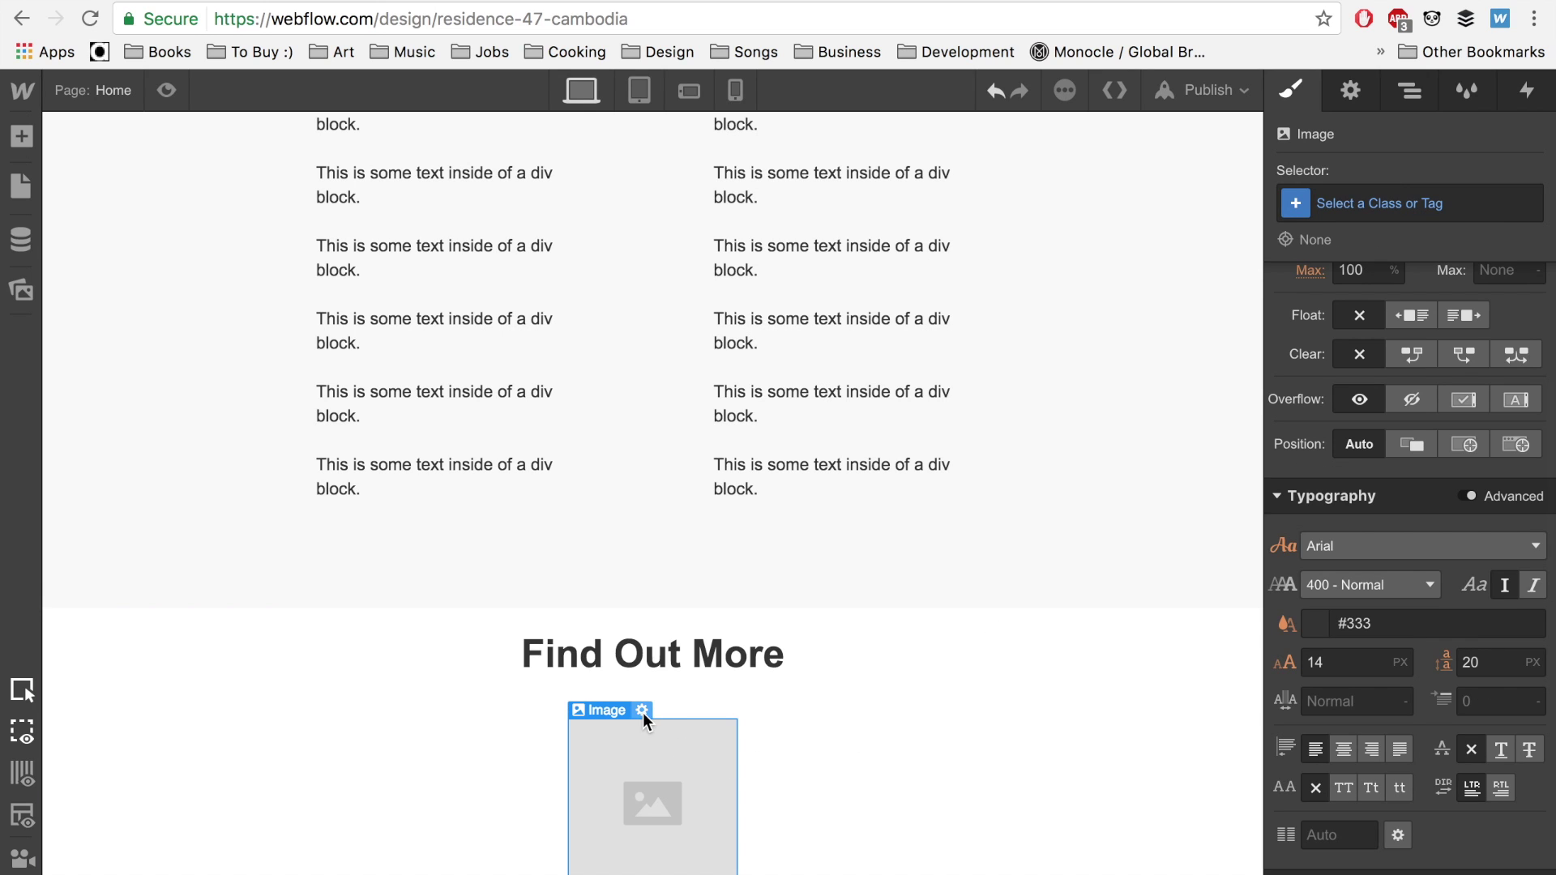
pyautogui.click(1410, 94)
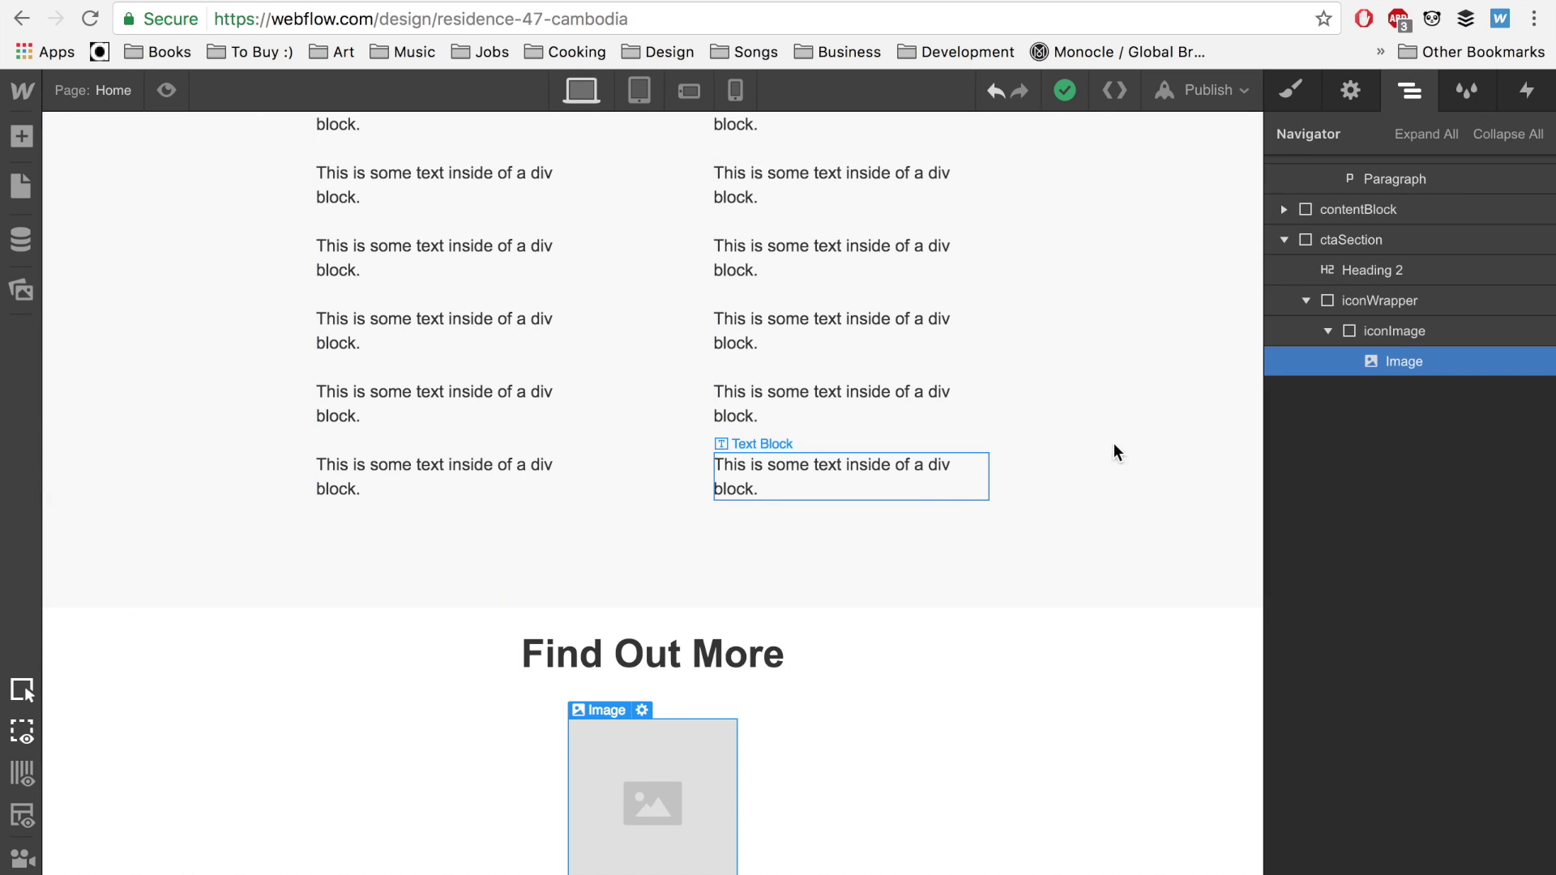
pyautogui.click(642, 711)
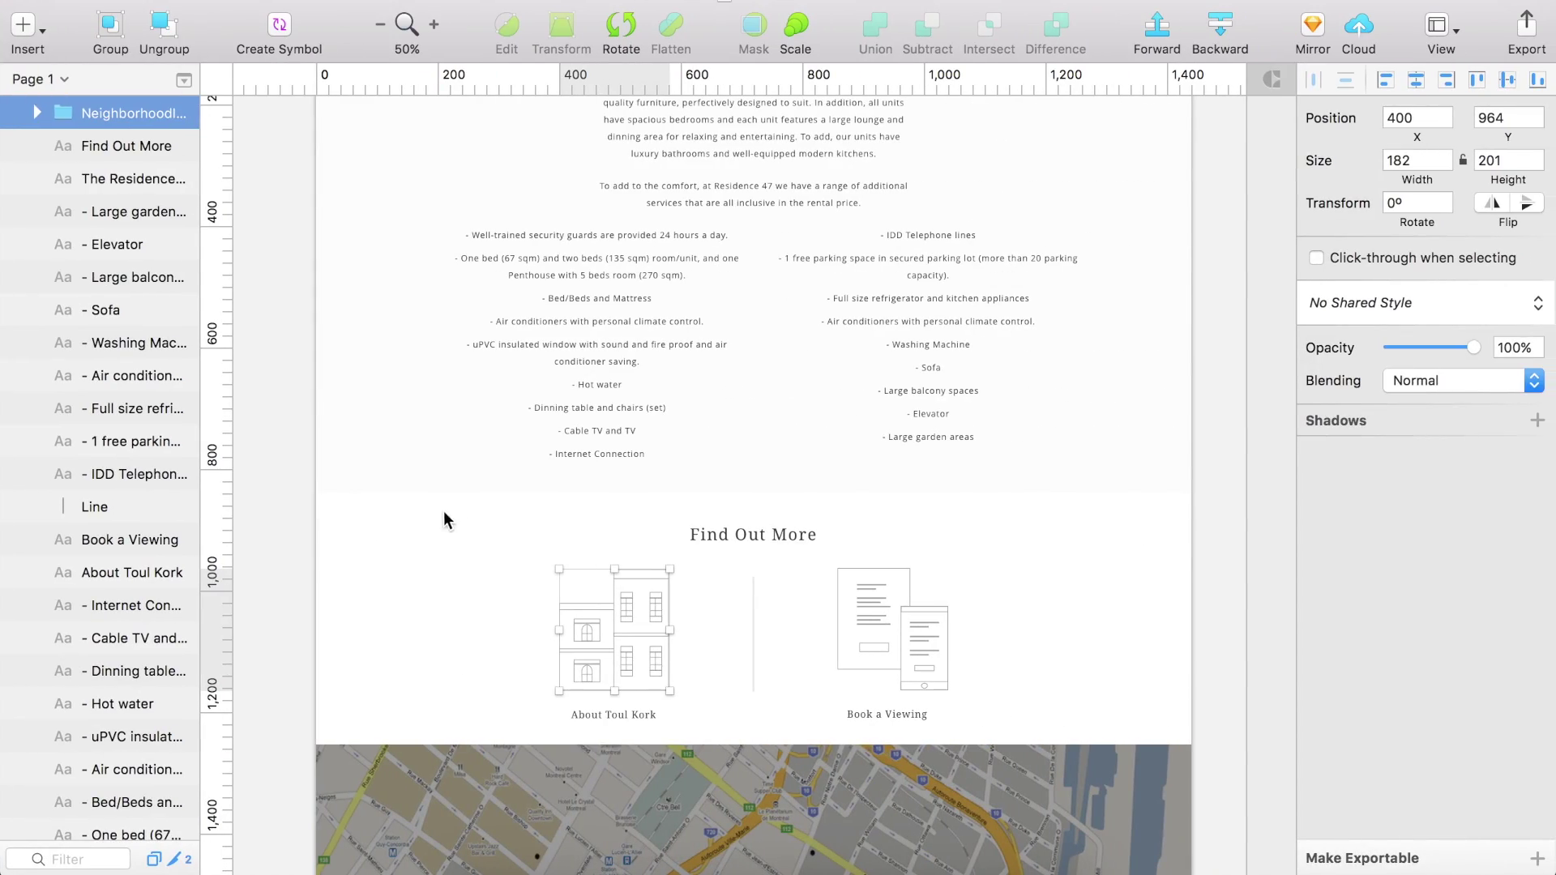
# Switch to the Sketch mockup and examine the layer group of the About Toul Kork building icon, including its hidden rectangle.
pyautogui.click(266, 571)
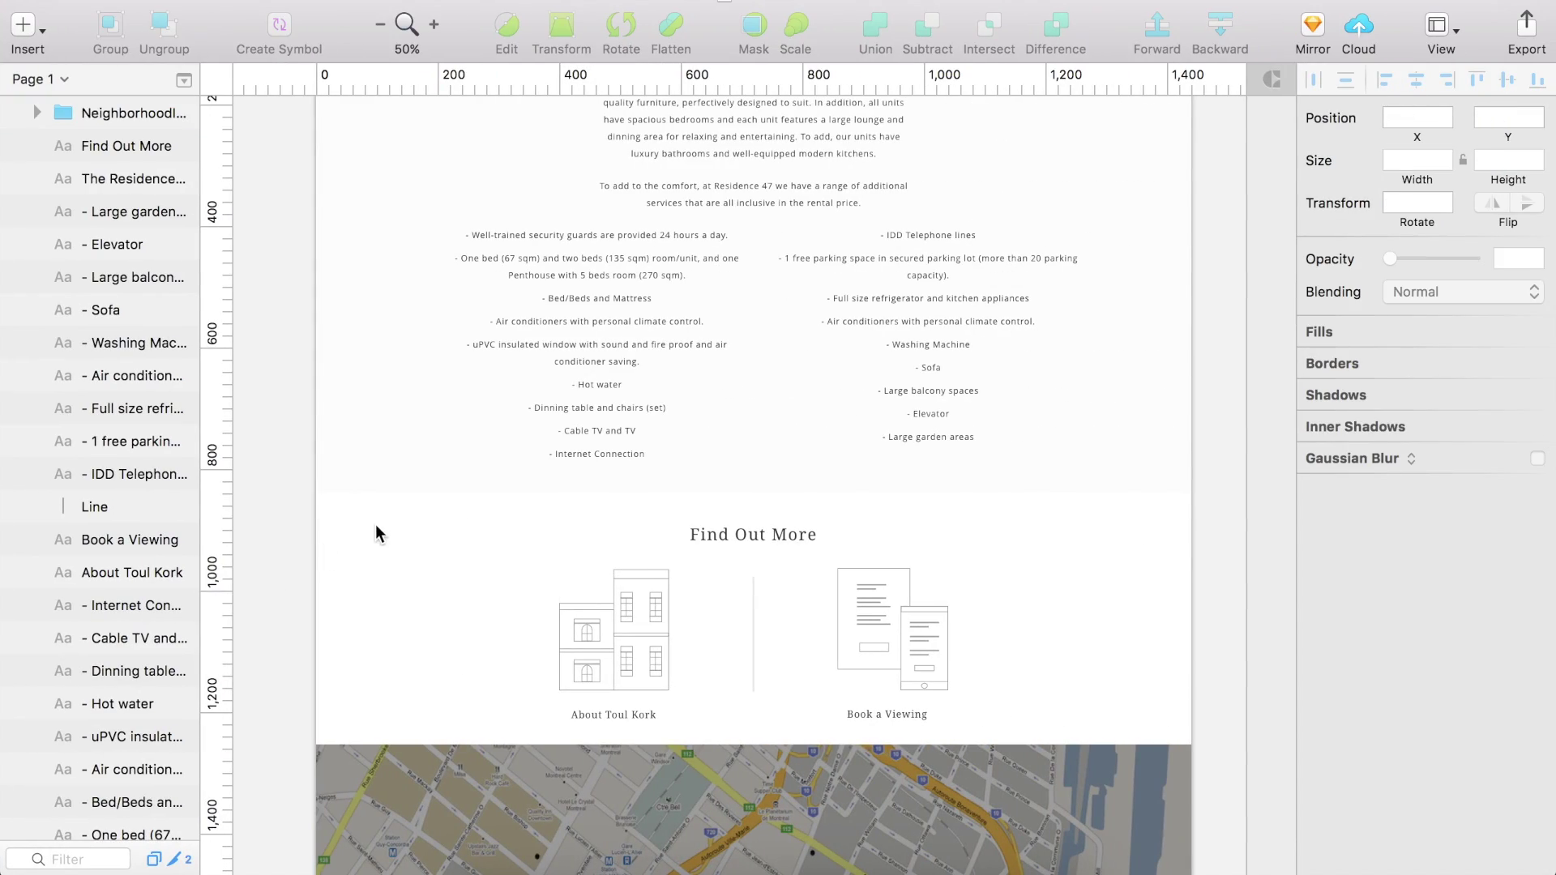
pyautogui.click(590, 641)
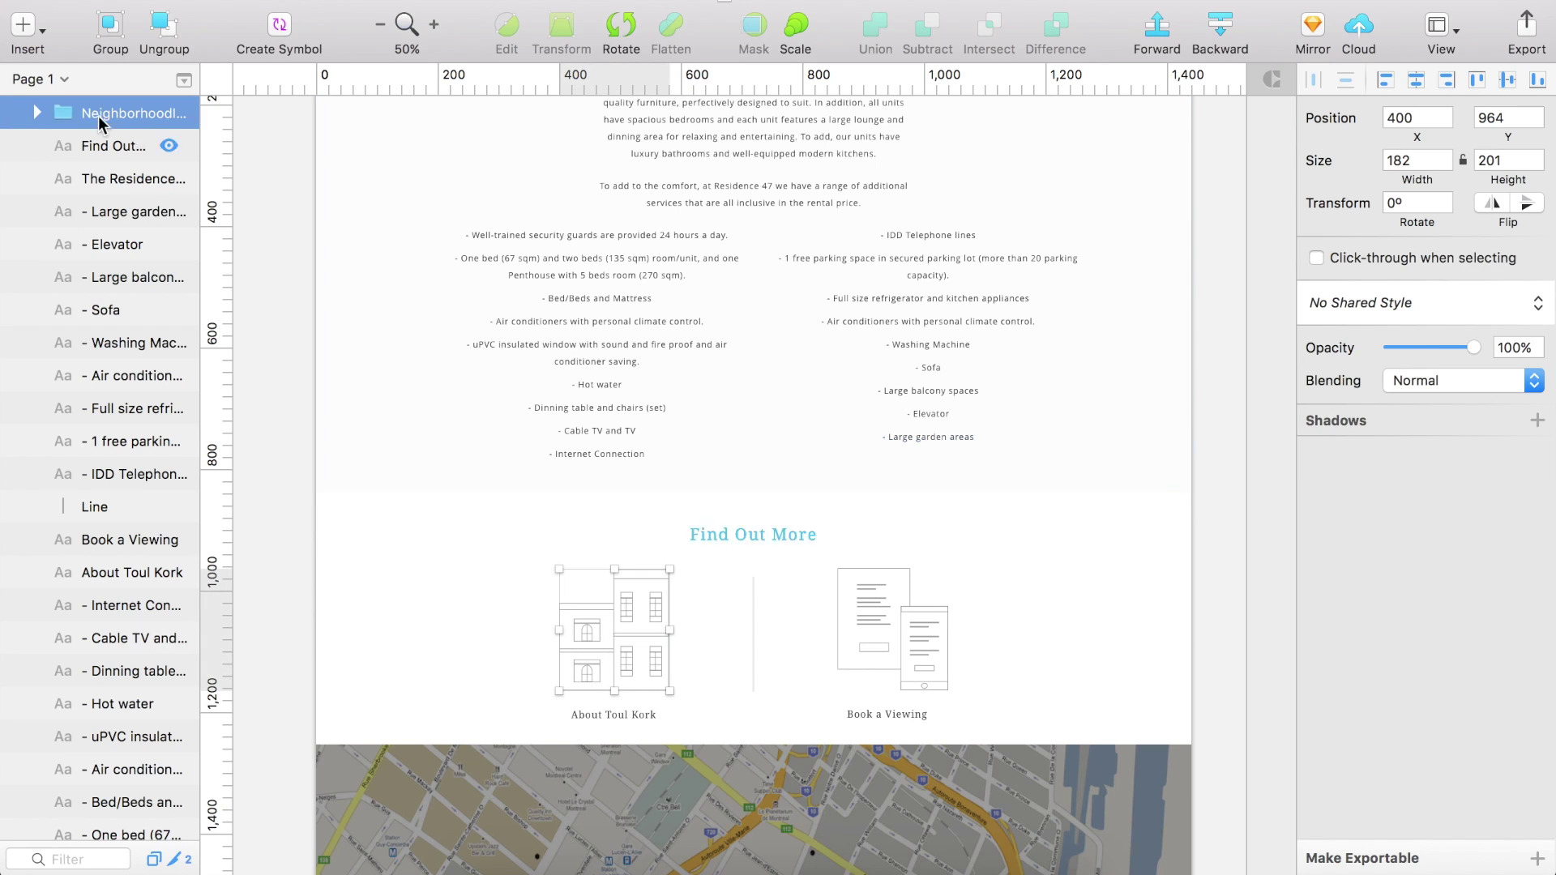
pyautogui.click(39, 113)
pyautogui.click(55, 146)
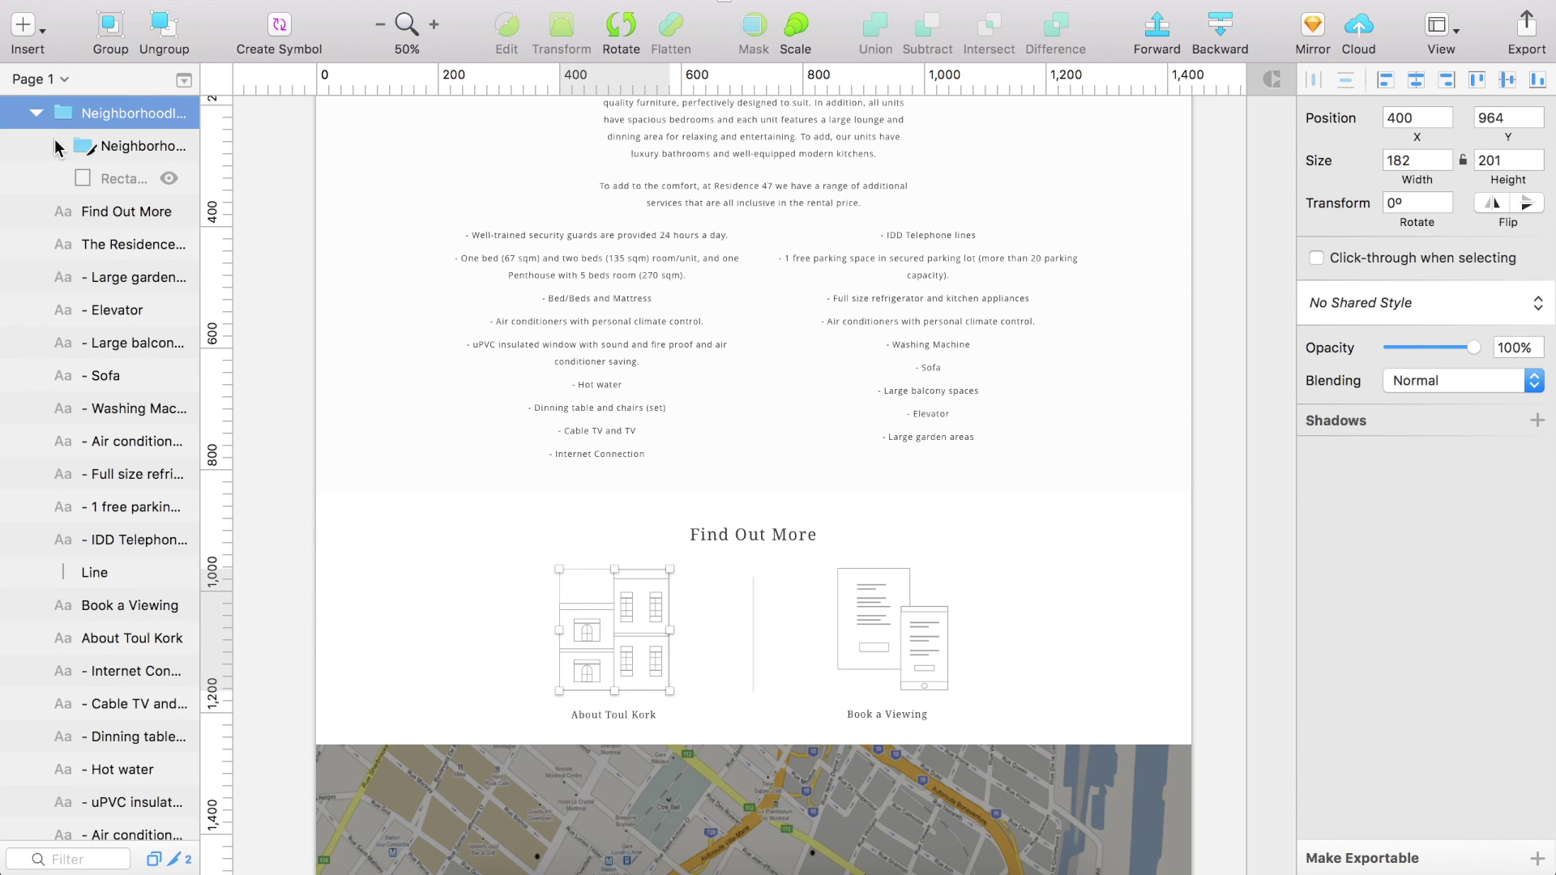
pyautogui.click(168, 180)
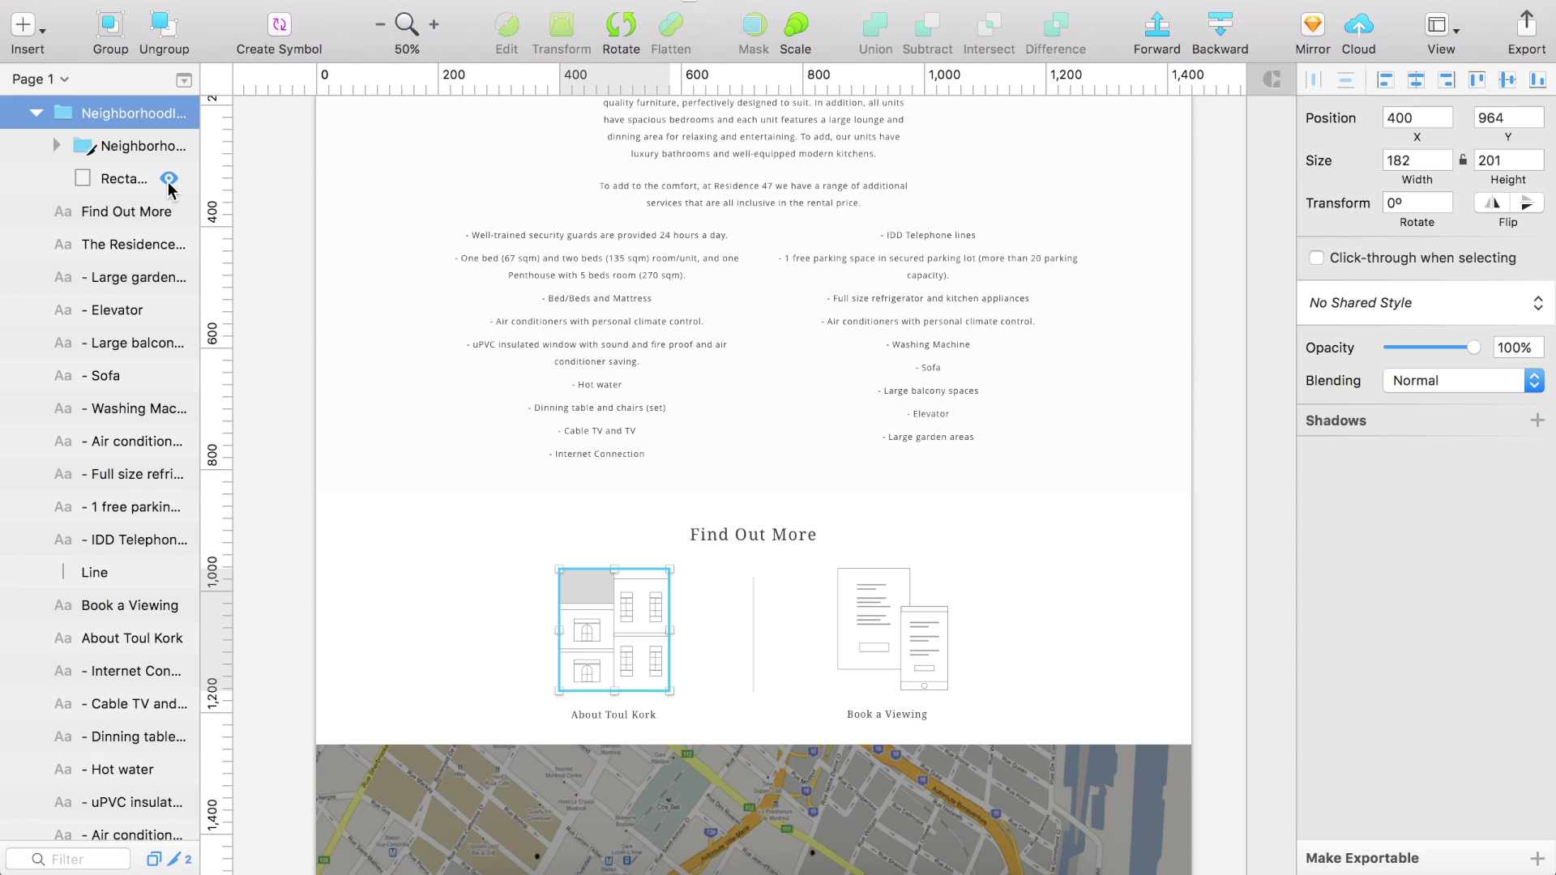
pyautogui.click(168, 180)
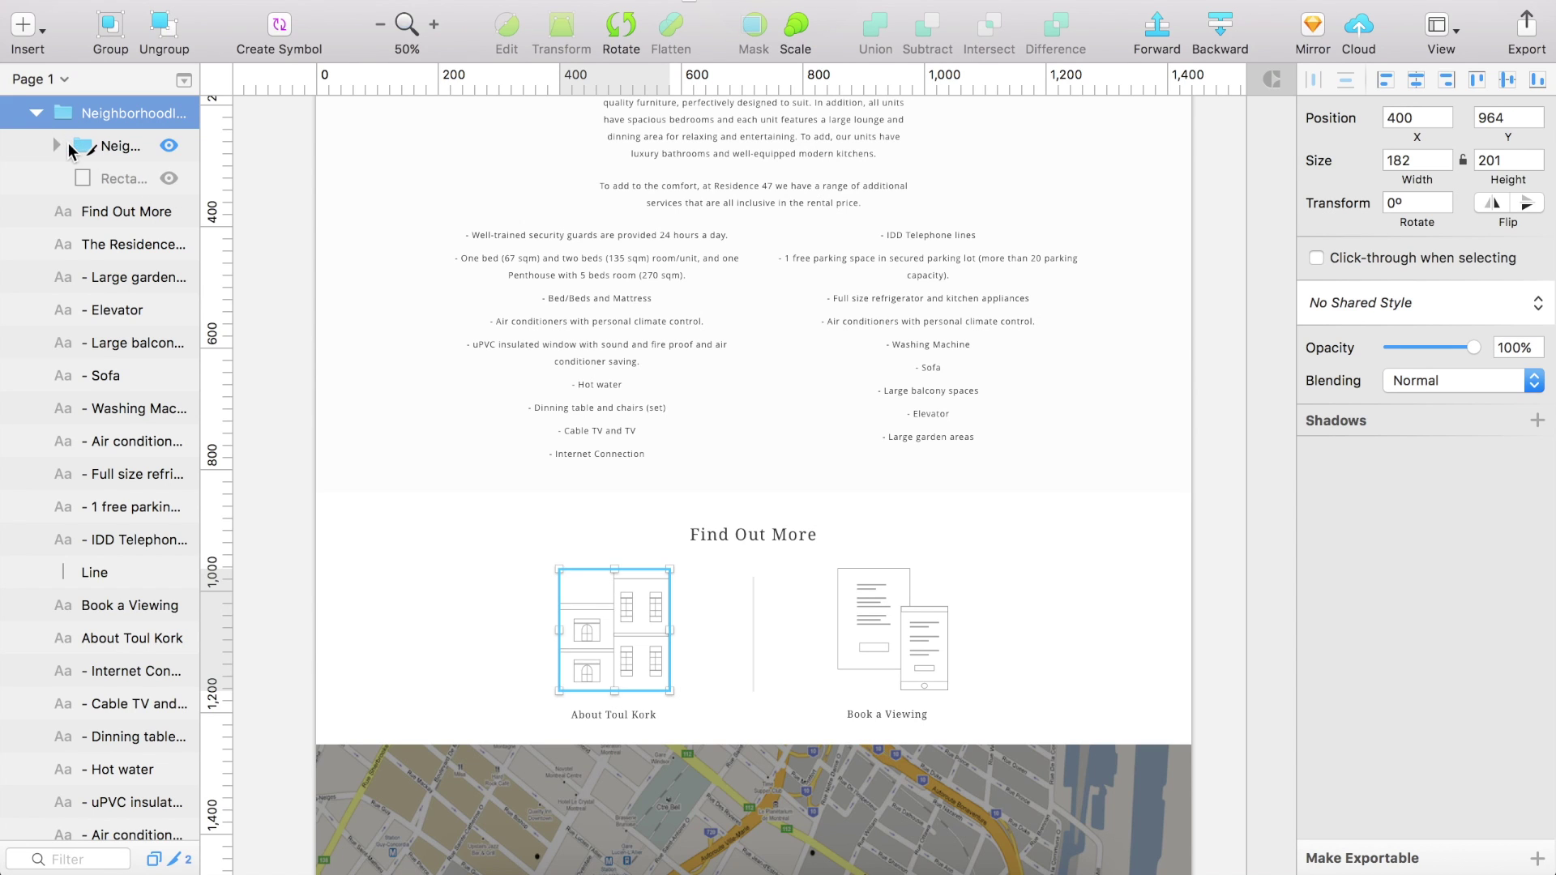
pyautogui.click(57, 145)
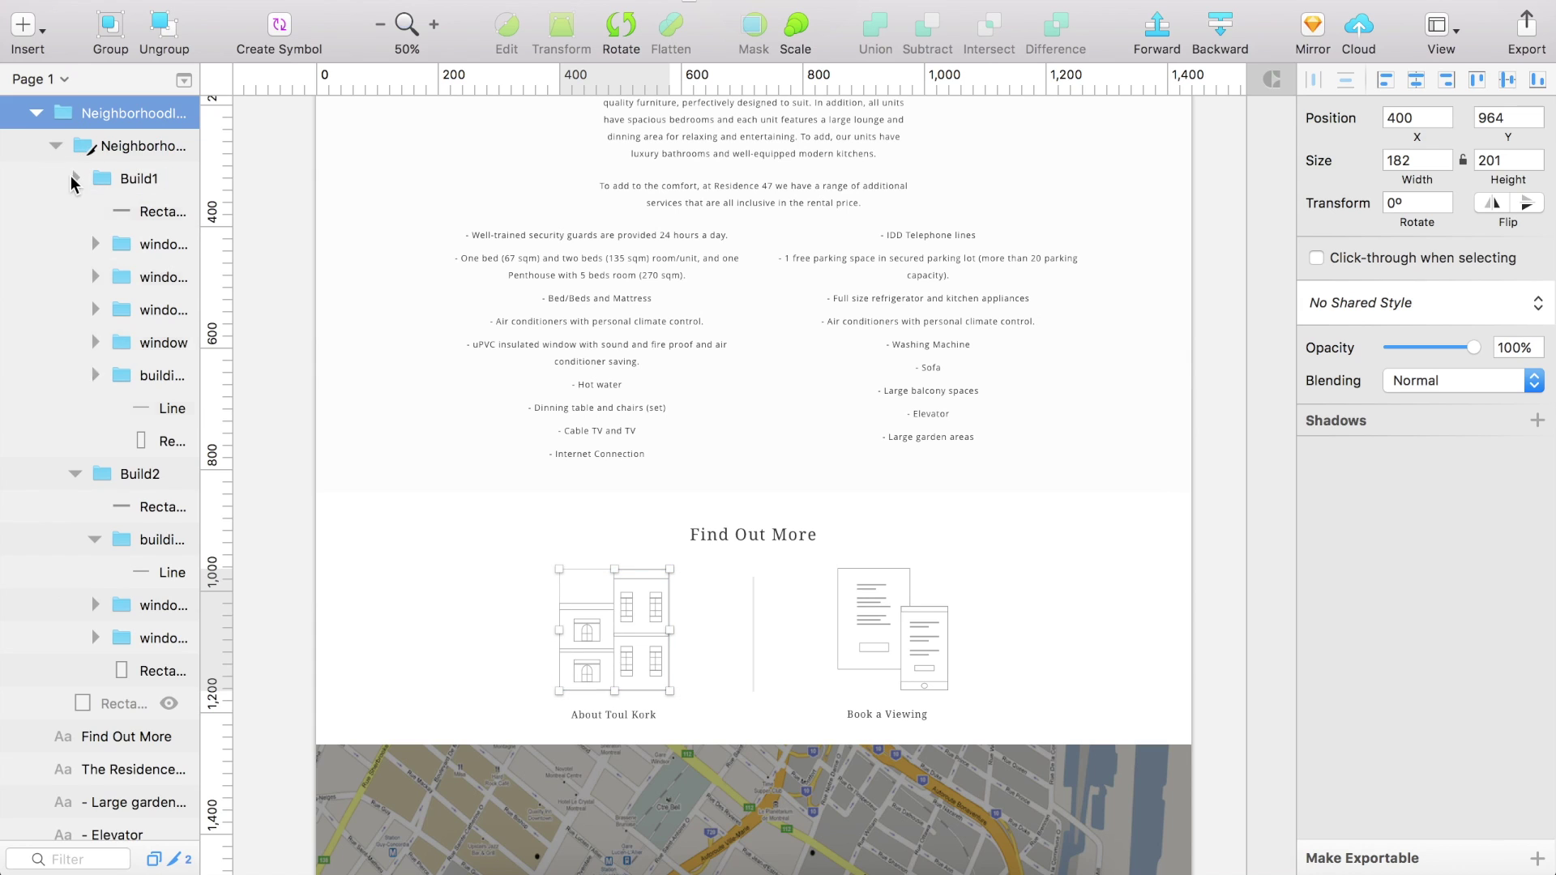
pyautogui.click(74, 178)
pyautogui.click(76, 211)
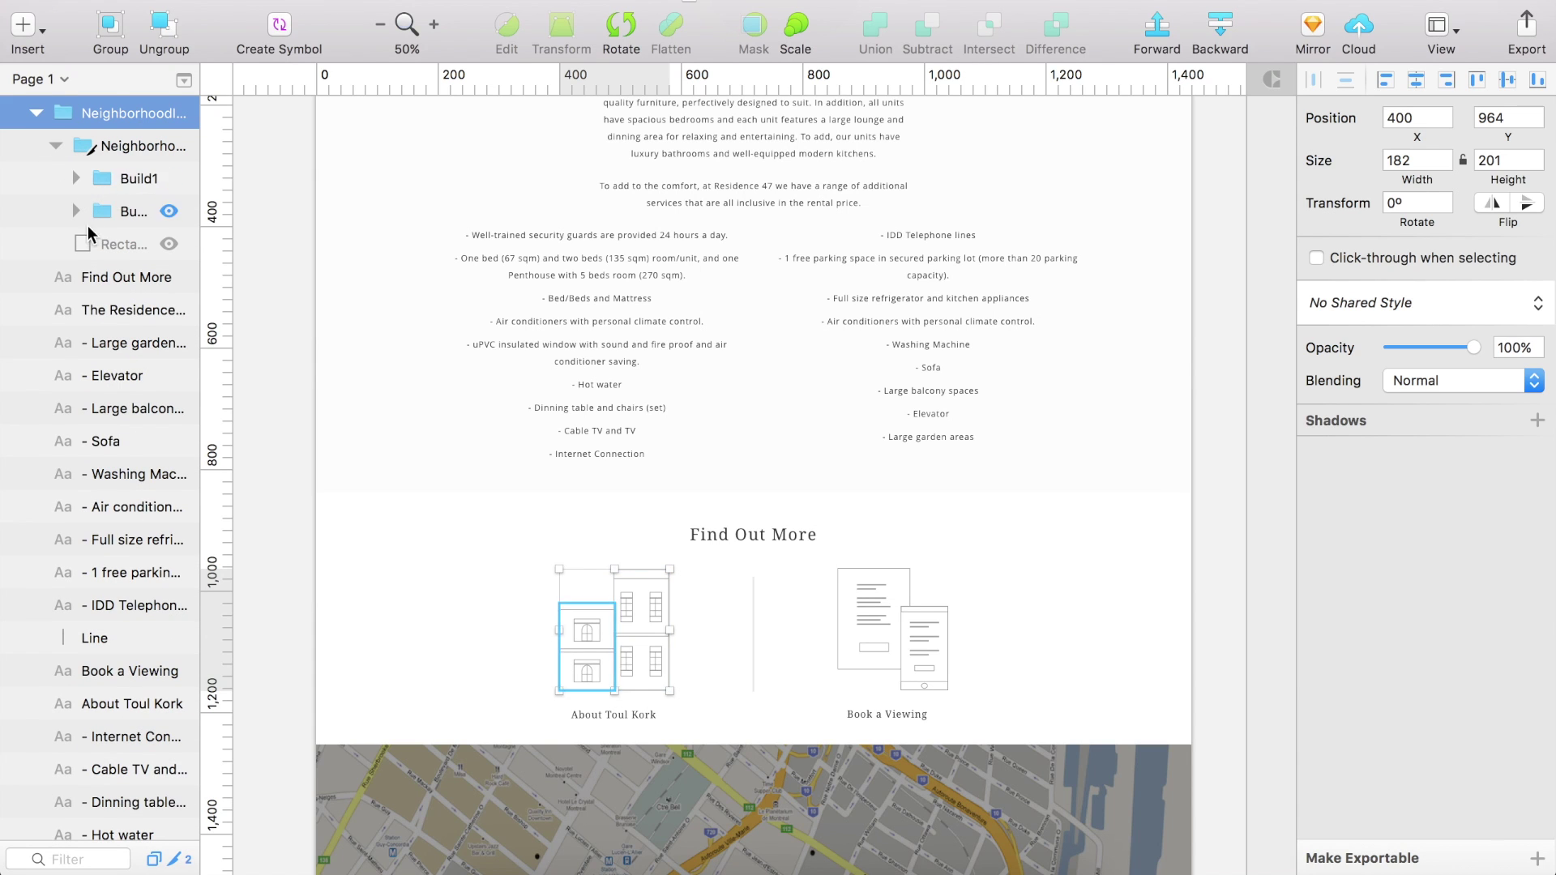
pyautogui.click(38, 116)
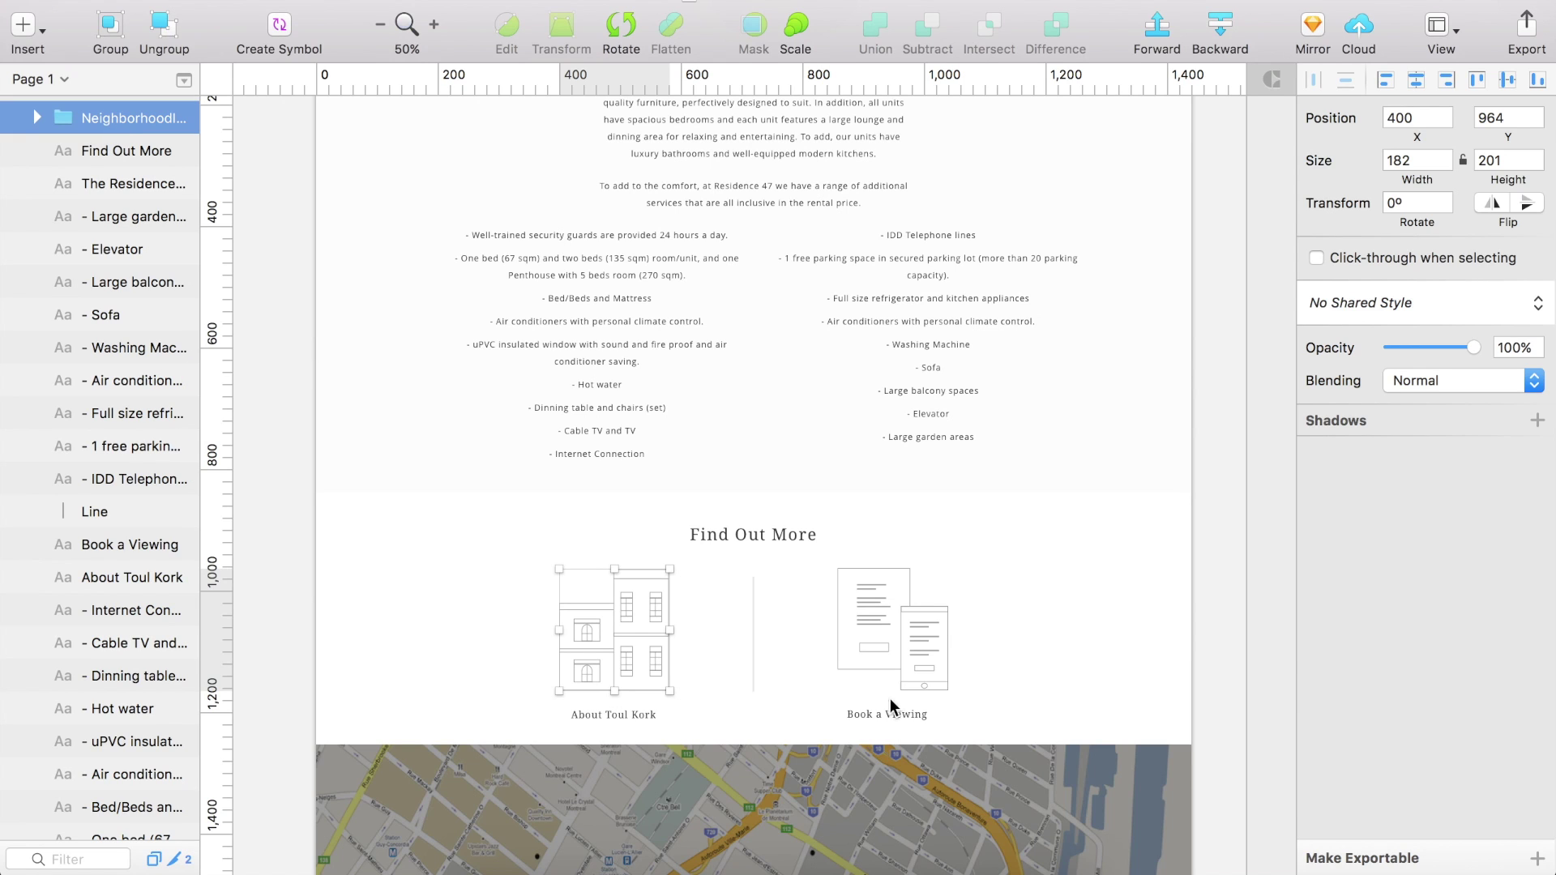
# Make the NeighborhoodIcon group exportable as a PNG.
pyautogui.click(1377, 859)
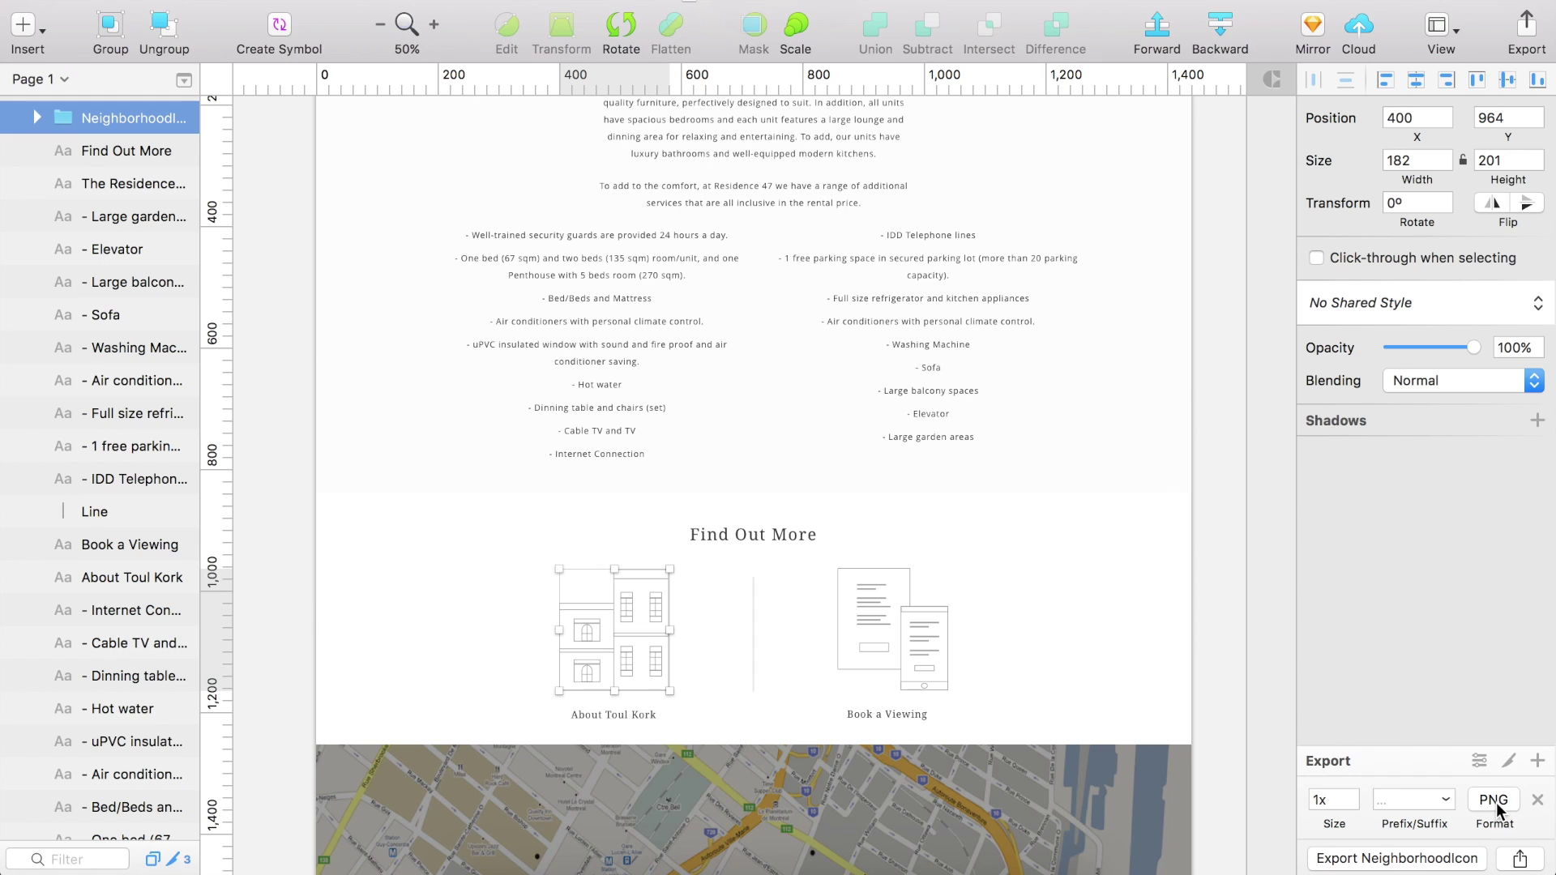
pyautogui.click(1322, 801)
# Switch to Webflow, turn on HiDPI for the image inside iconImage, and return to Sketch.
pyautogui.hotkey('ctrl', 'Left')
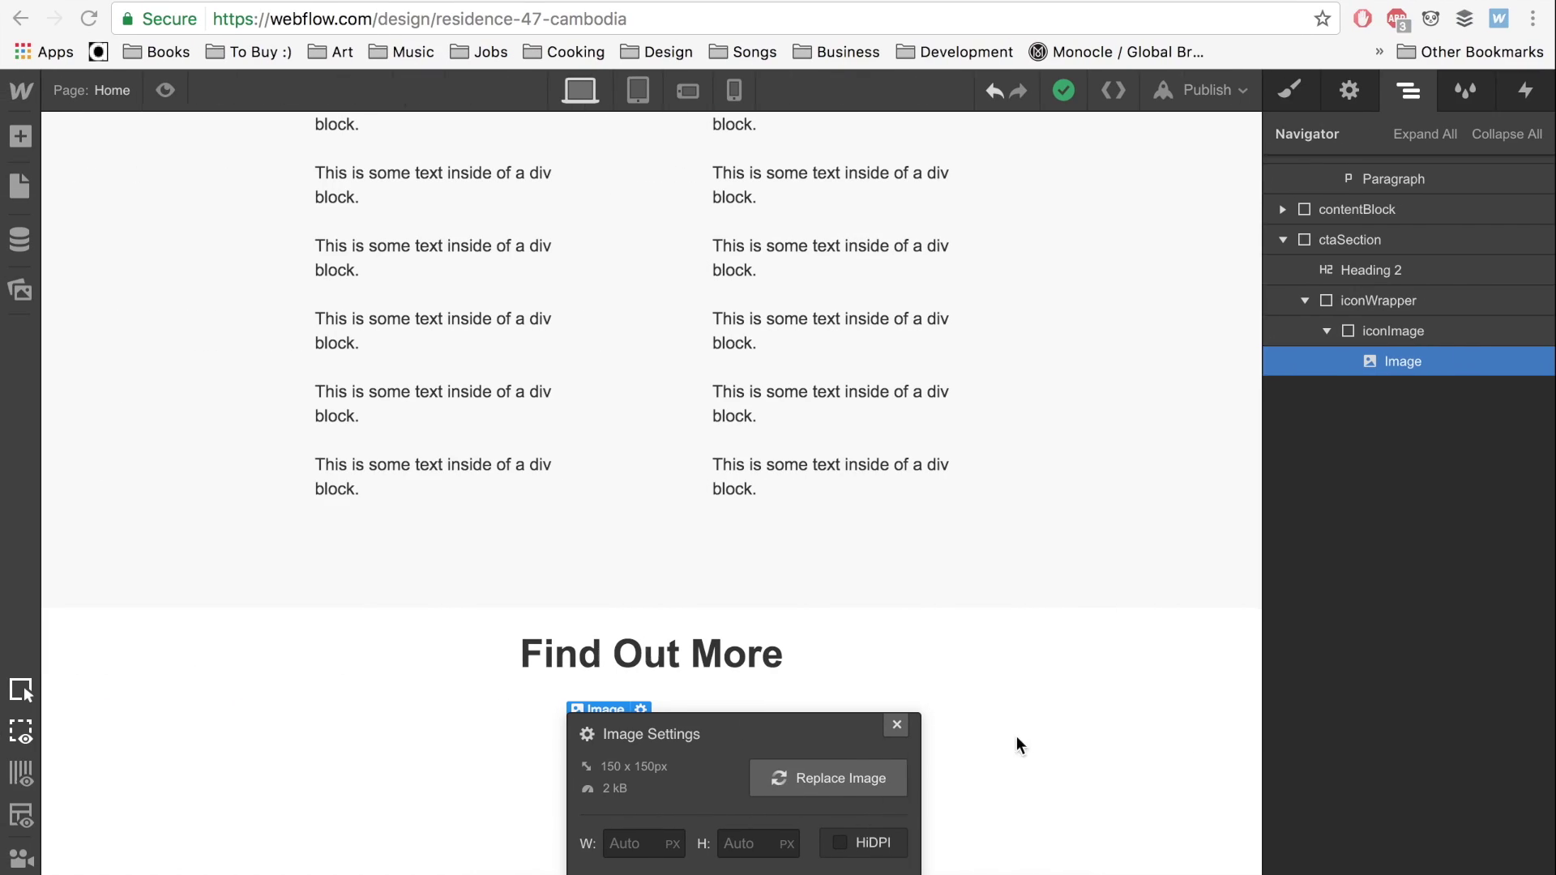
pyautogui.click(844, 846)
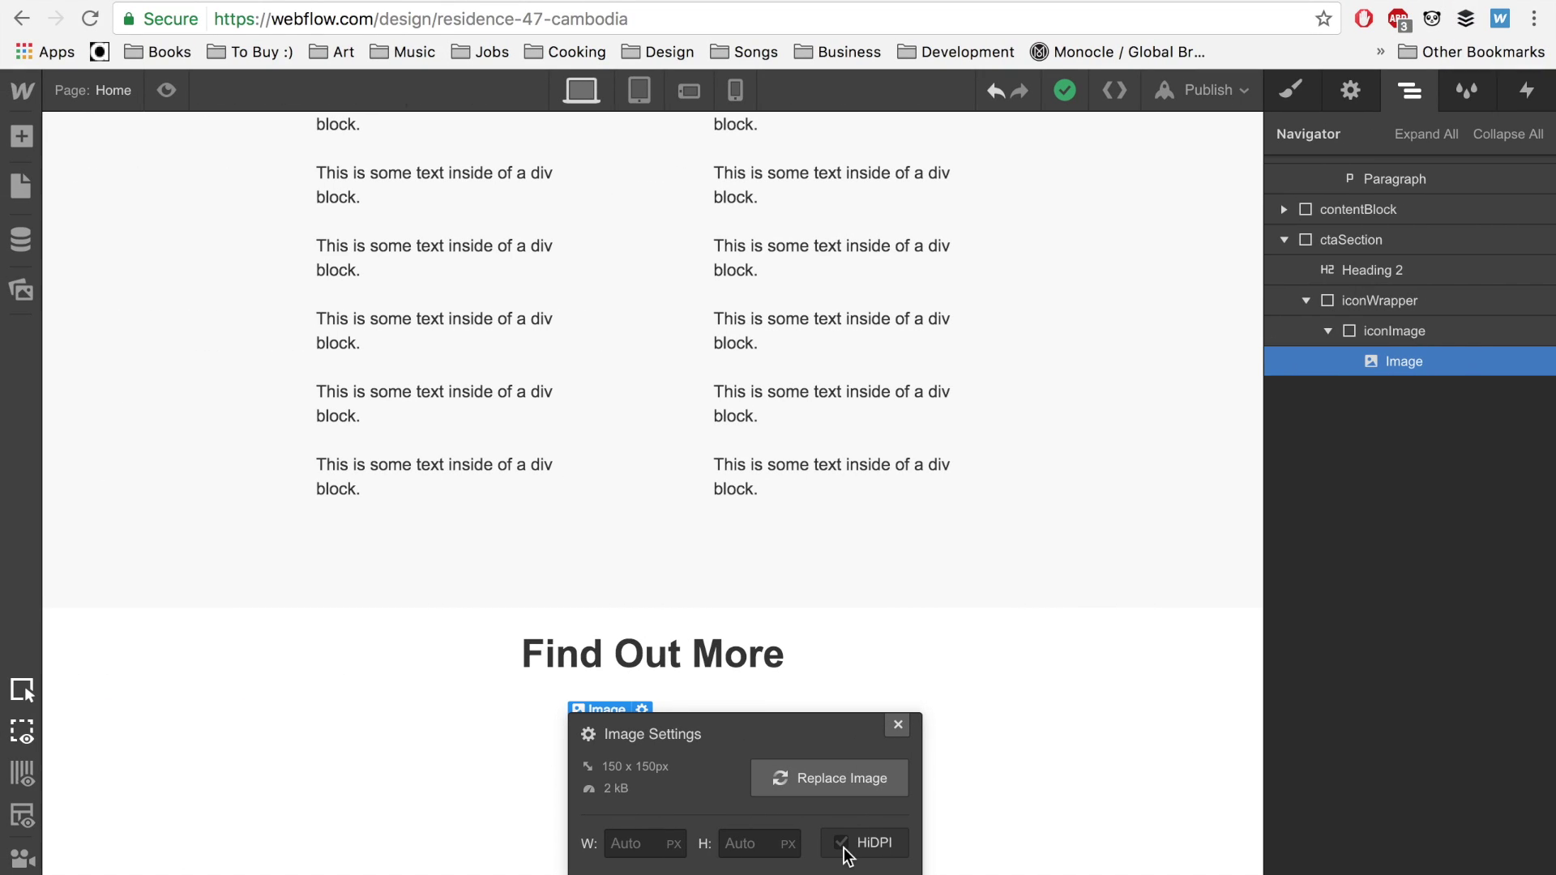
pyautogui.hotkey('ctrl', 'Right')
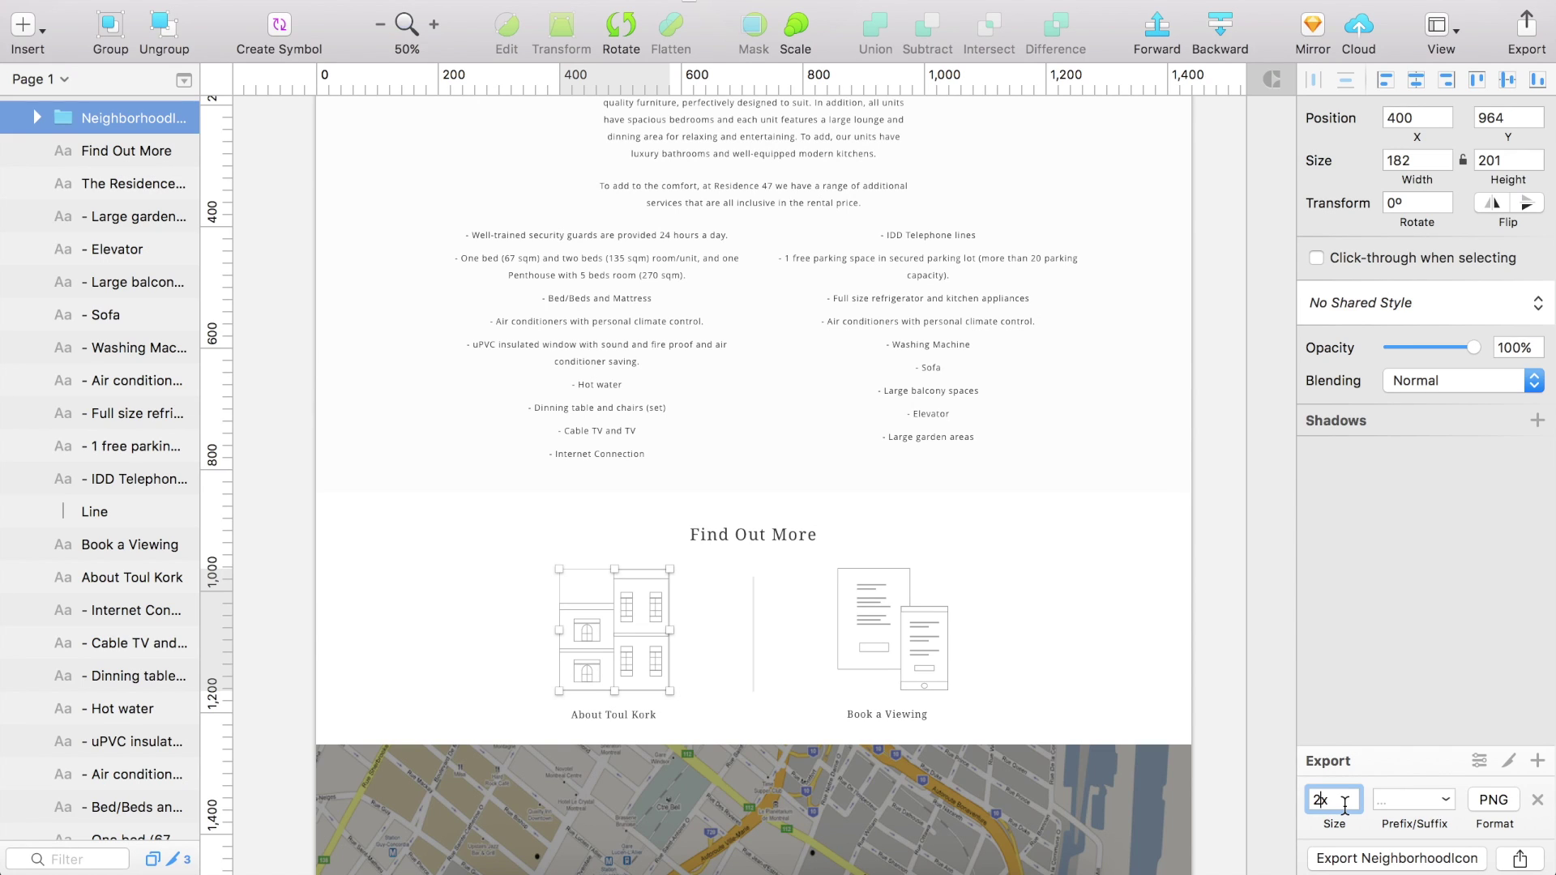
# Start the export of NeighborhoodIcon at 2x size and choose the iCloud Desktop as its destination.
pyautogui.click(1376, 864)
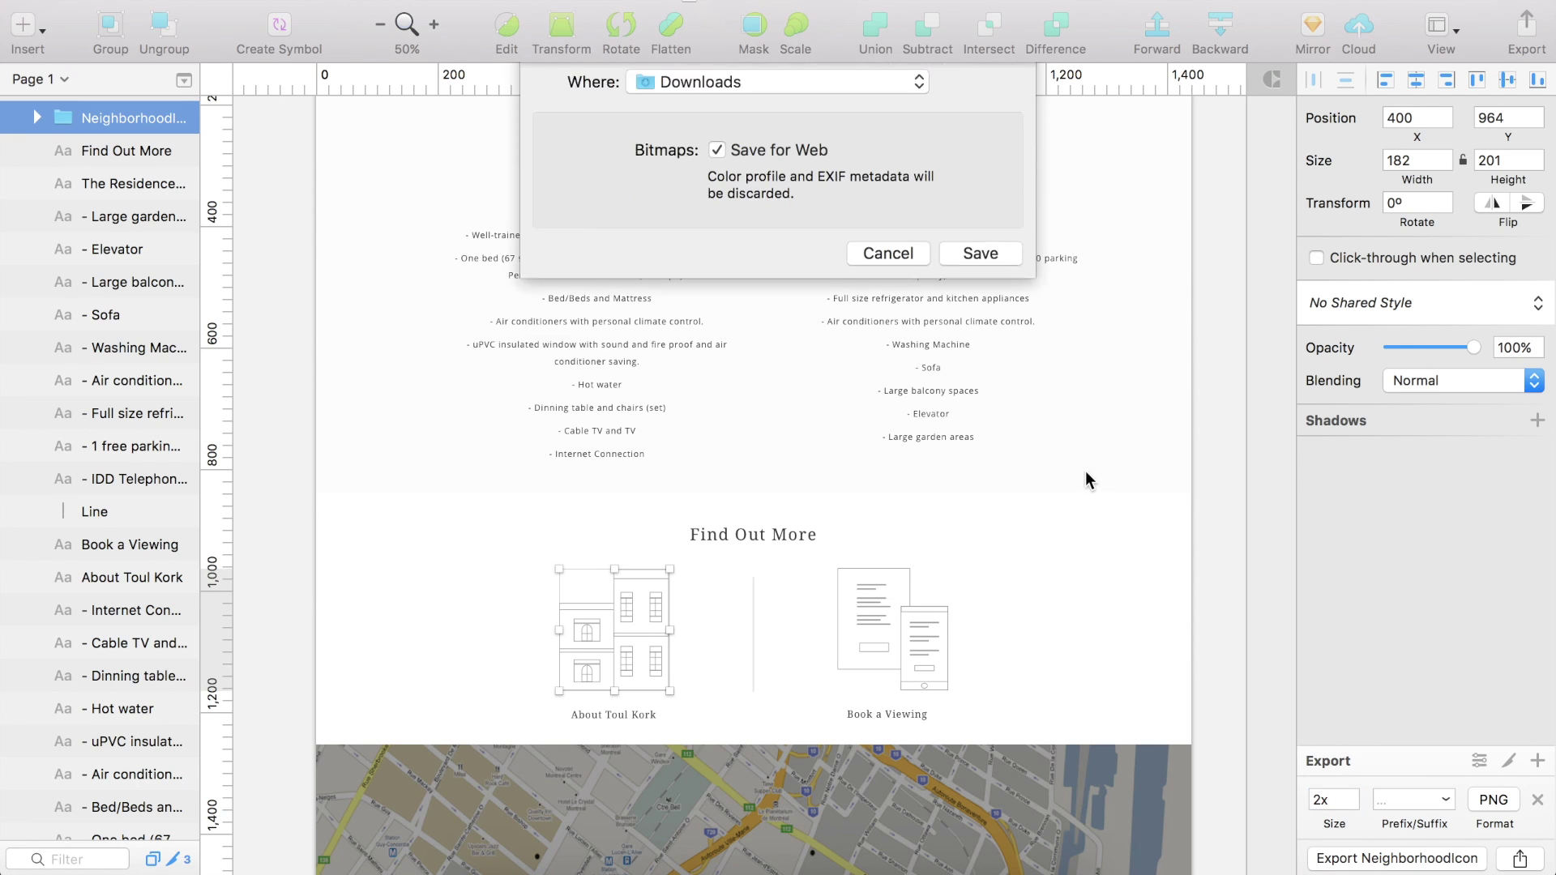
pyautogui.click(659, 170)
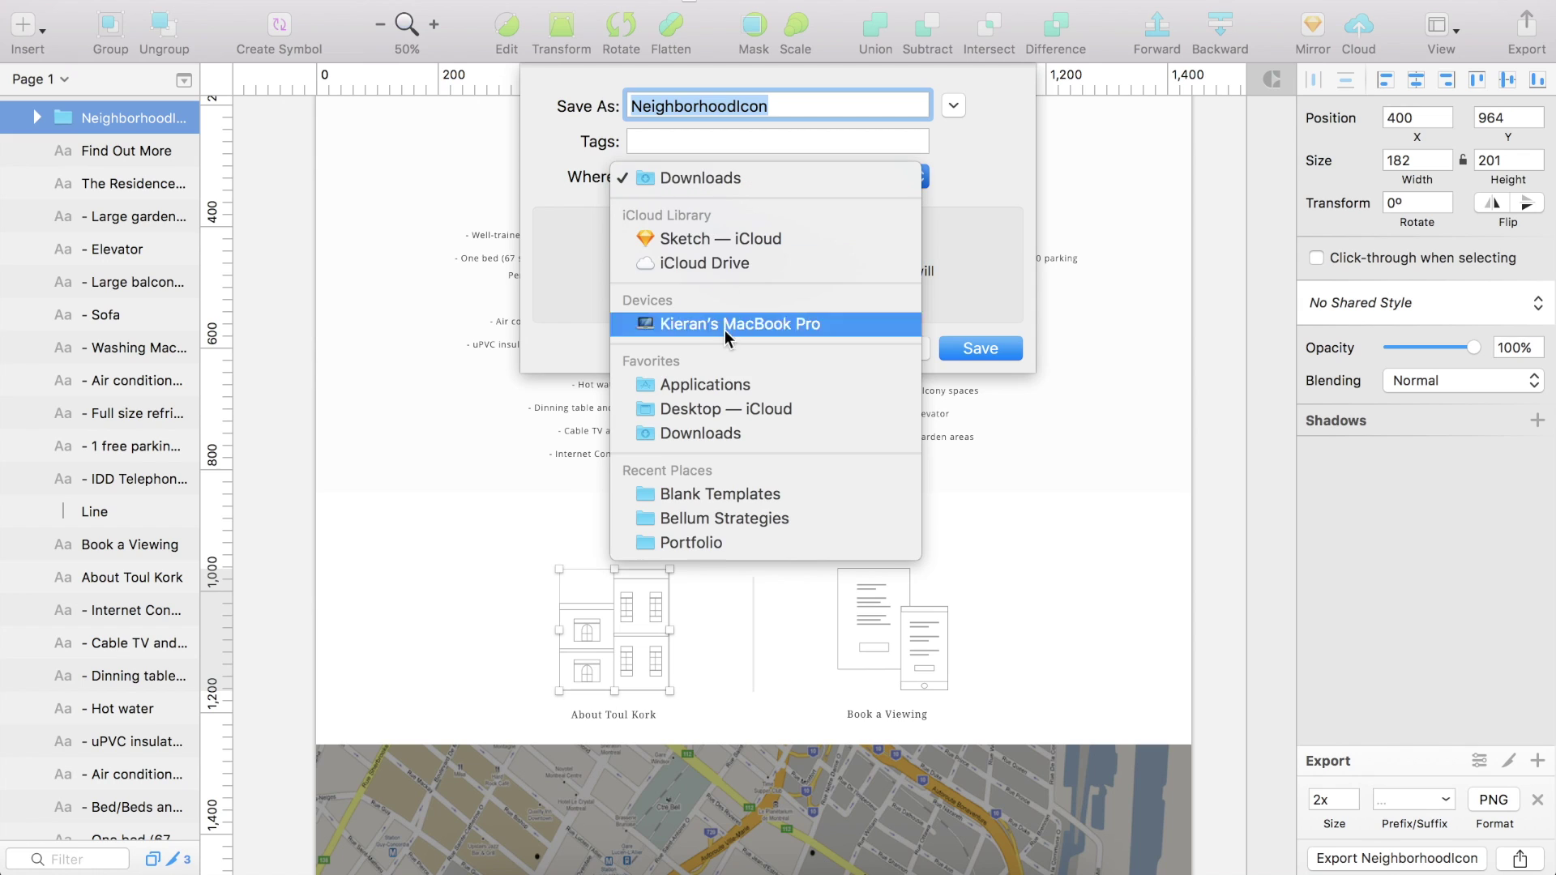
pyautogui.click(748, 408)
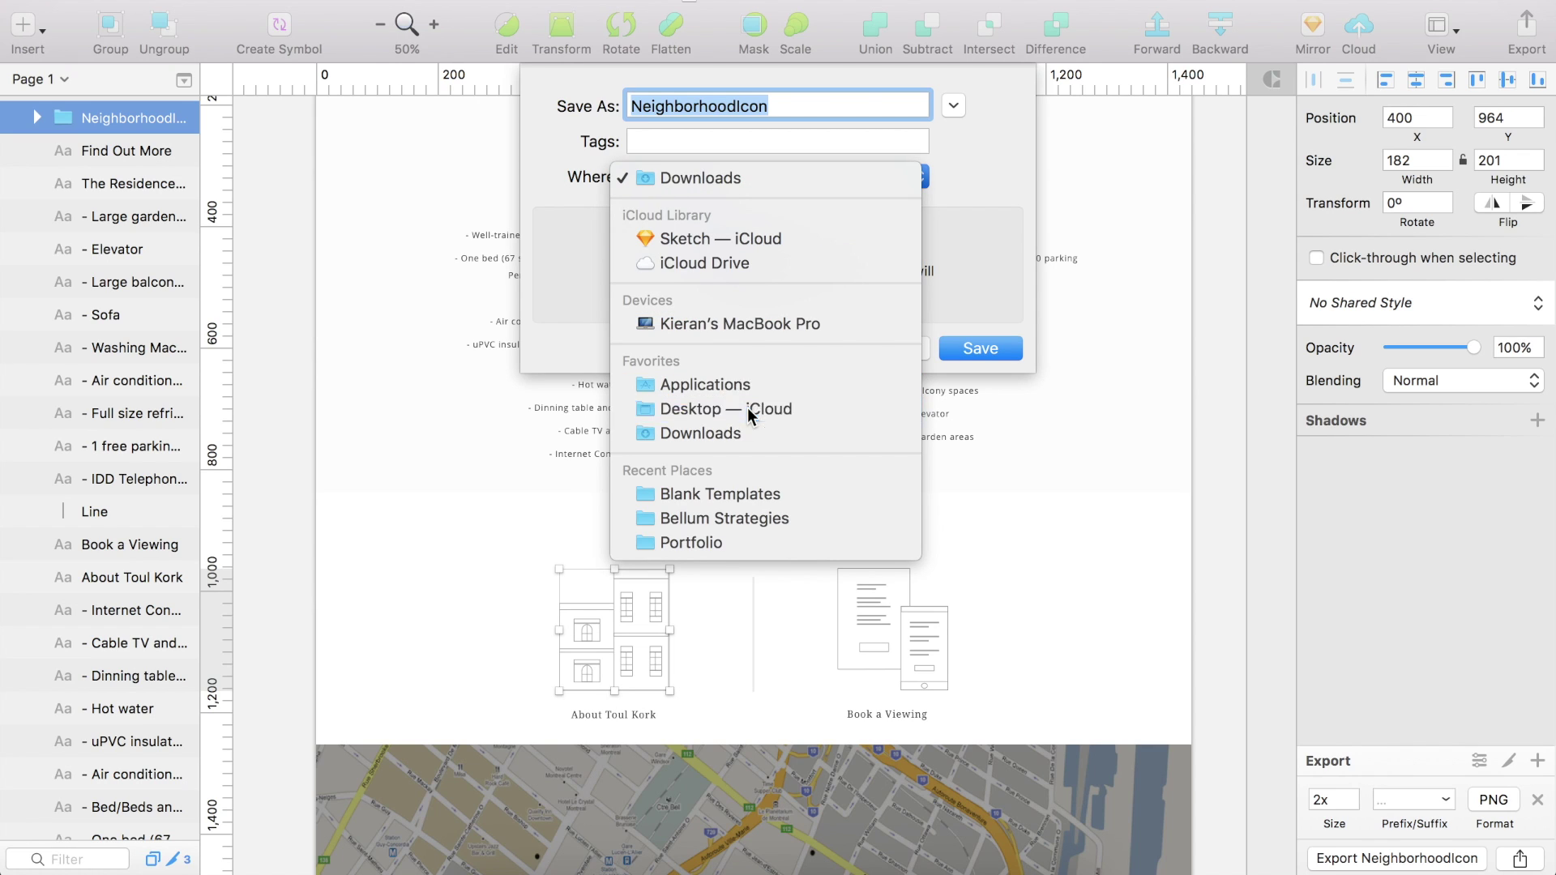
# Name the exported icon file residence-47-toul-kork-cambodia and save it.
pyautogui.click(817, 110)
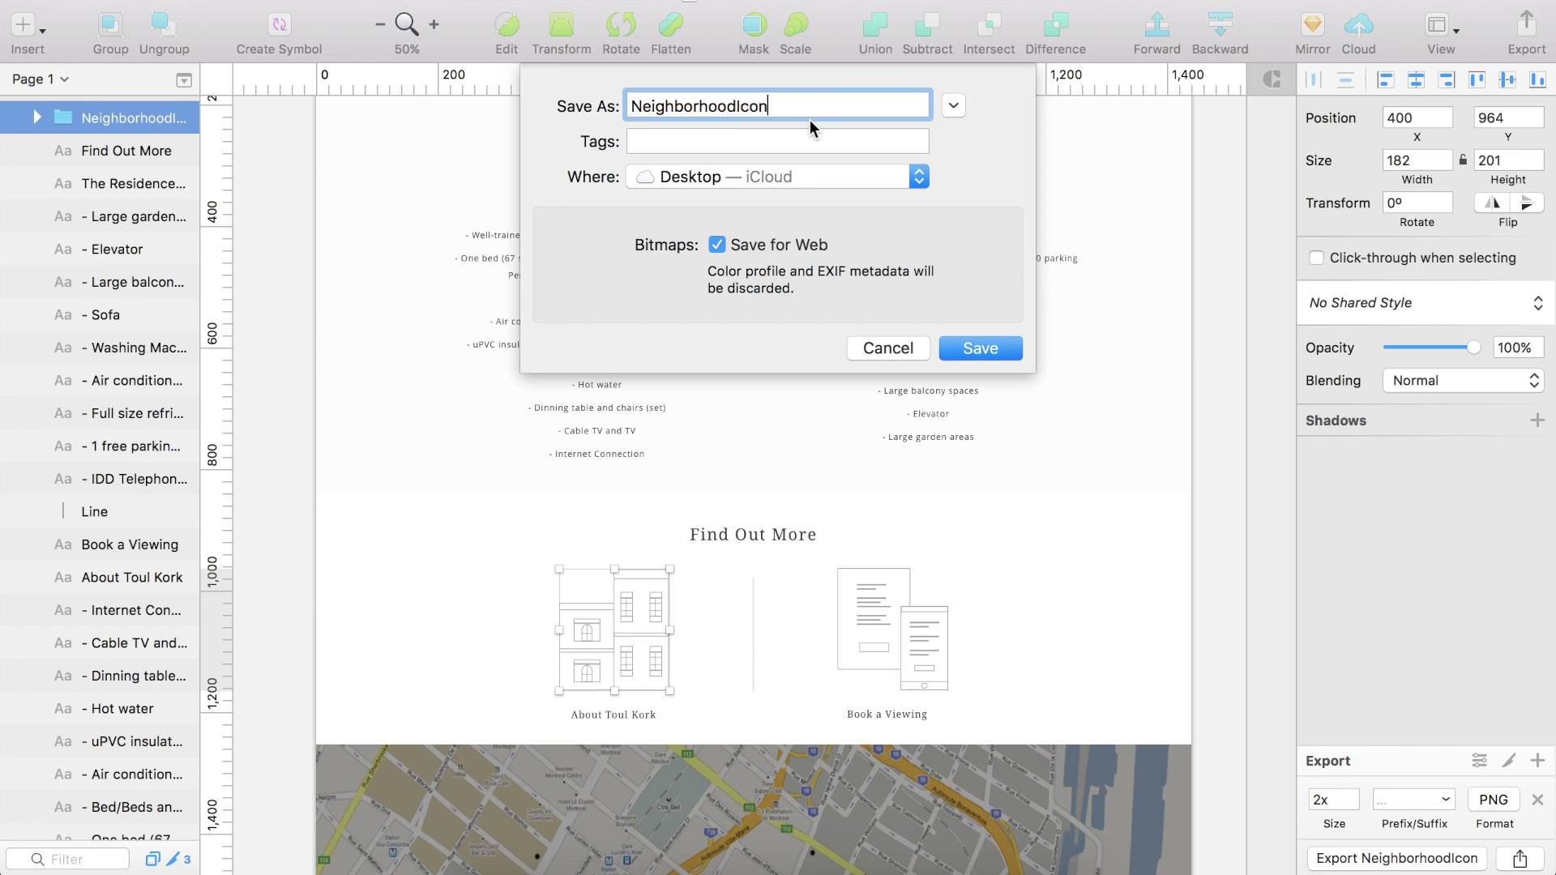
pyautogui.doubleClick(659, 99)
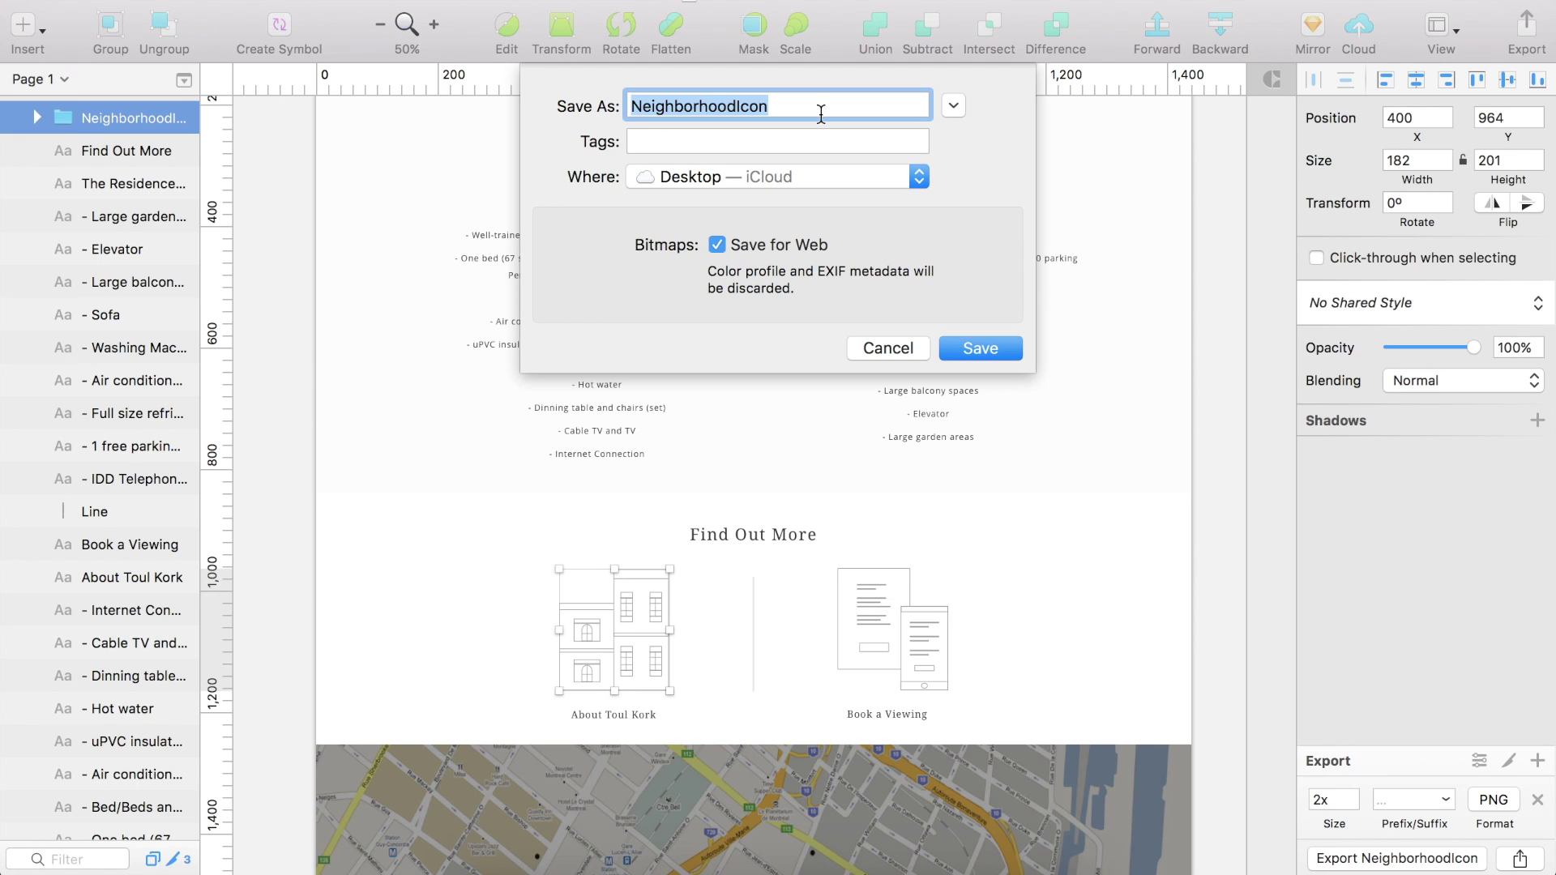
pyautogui.write('residen')
pyautogui.press('BackSpace')
pyautogui.press('BackSpace')
pyautogui.press('BackSpace')
pyautogui.write('dence')
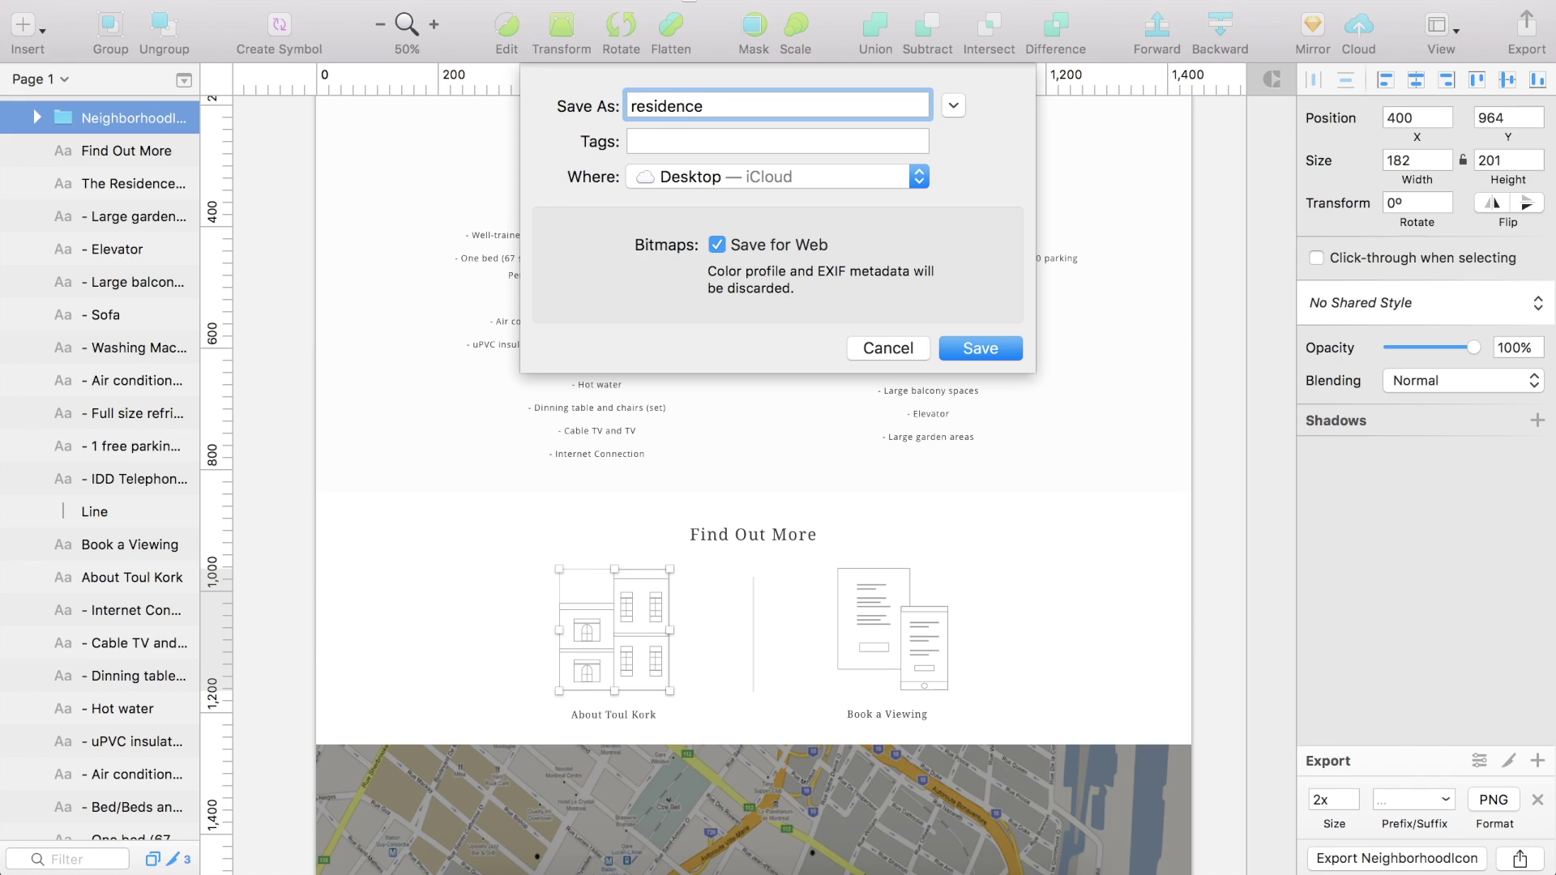
pyautogui.write('-47-toul-kork-cambodia')
pyautogui.click(999, 346)
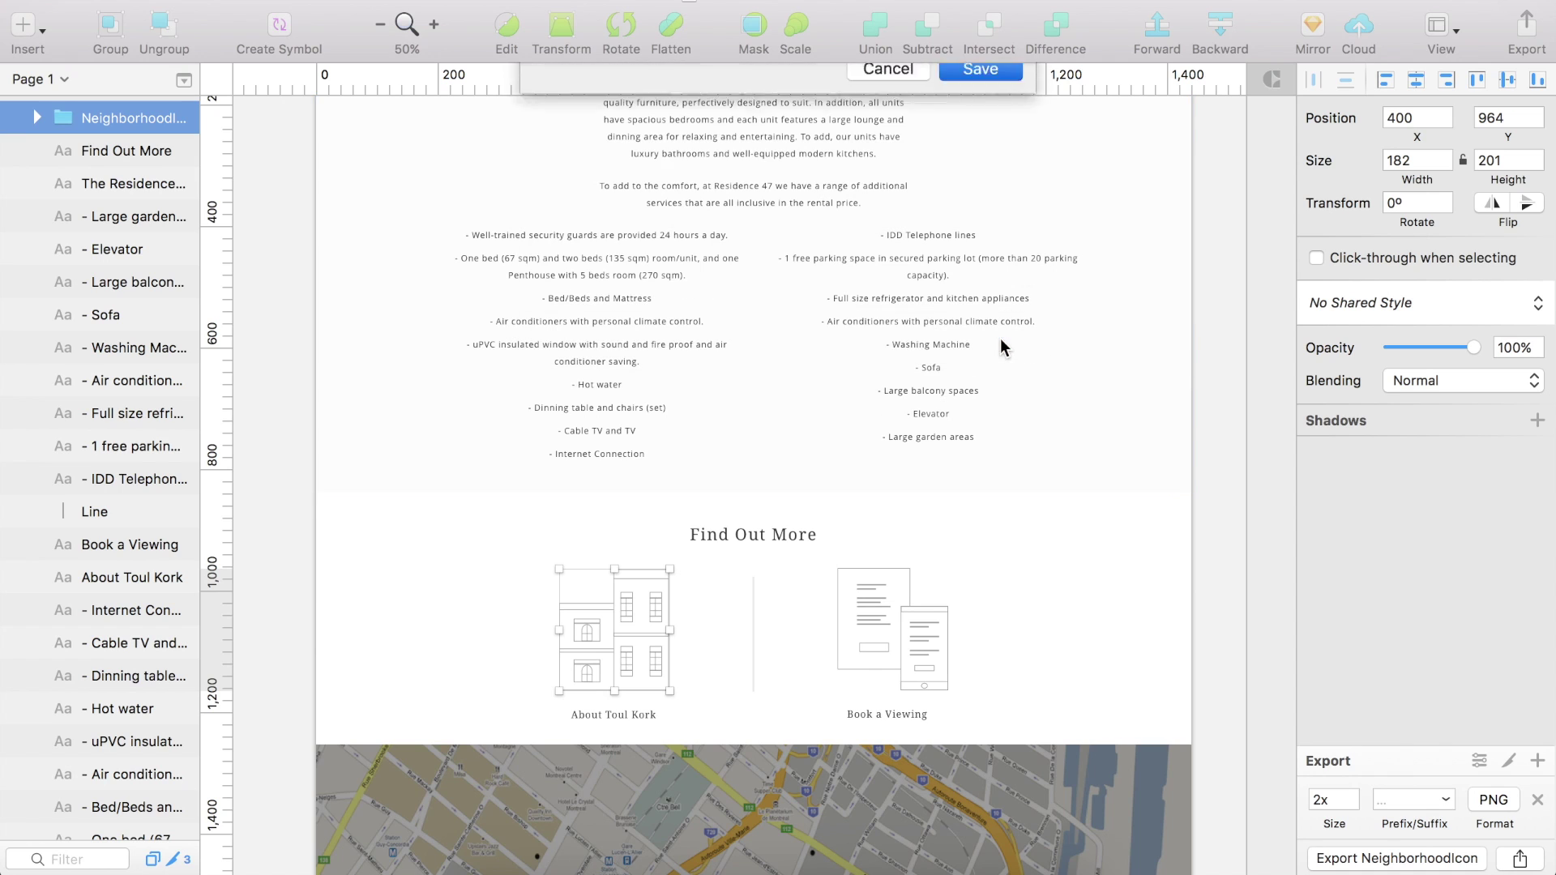
# Make the ContactIcon group above Book a Viewing exportable as a PNG.
pyautogui.click(838, 630)
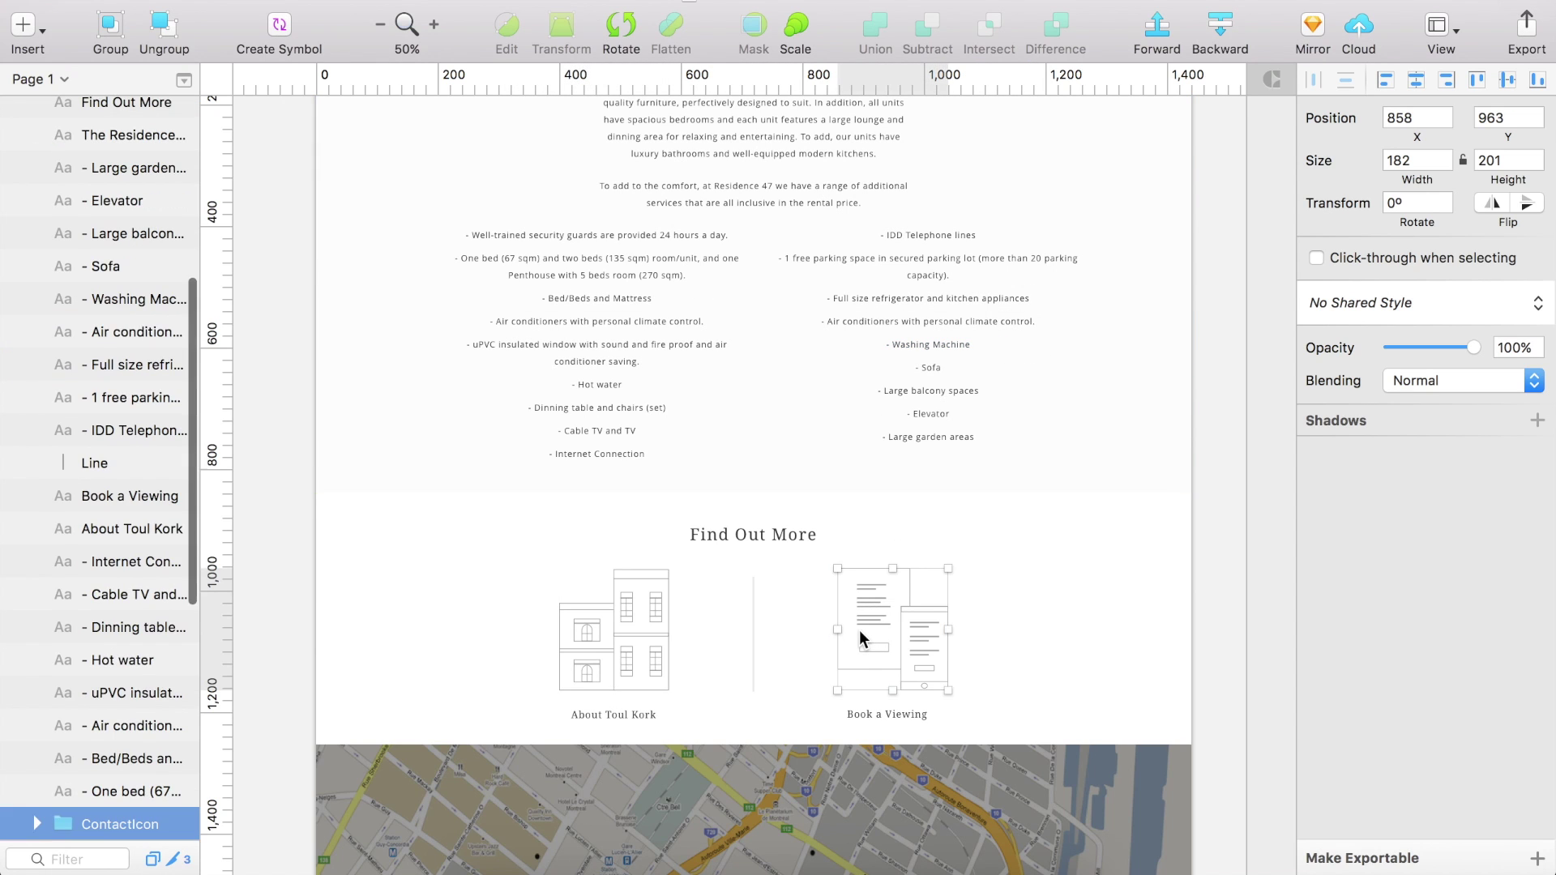
pyautogui.scroll(-3, 113, 678)
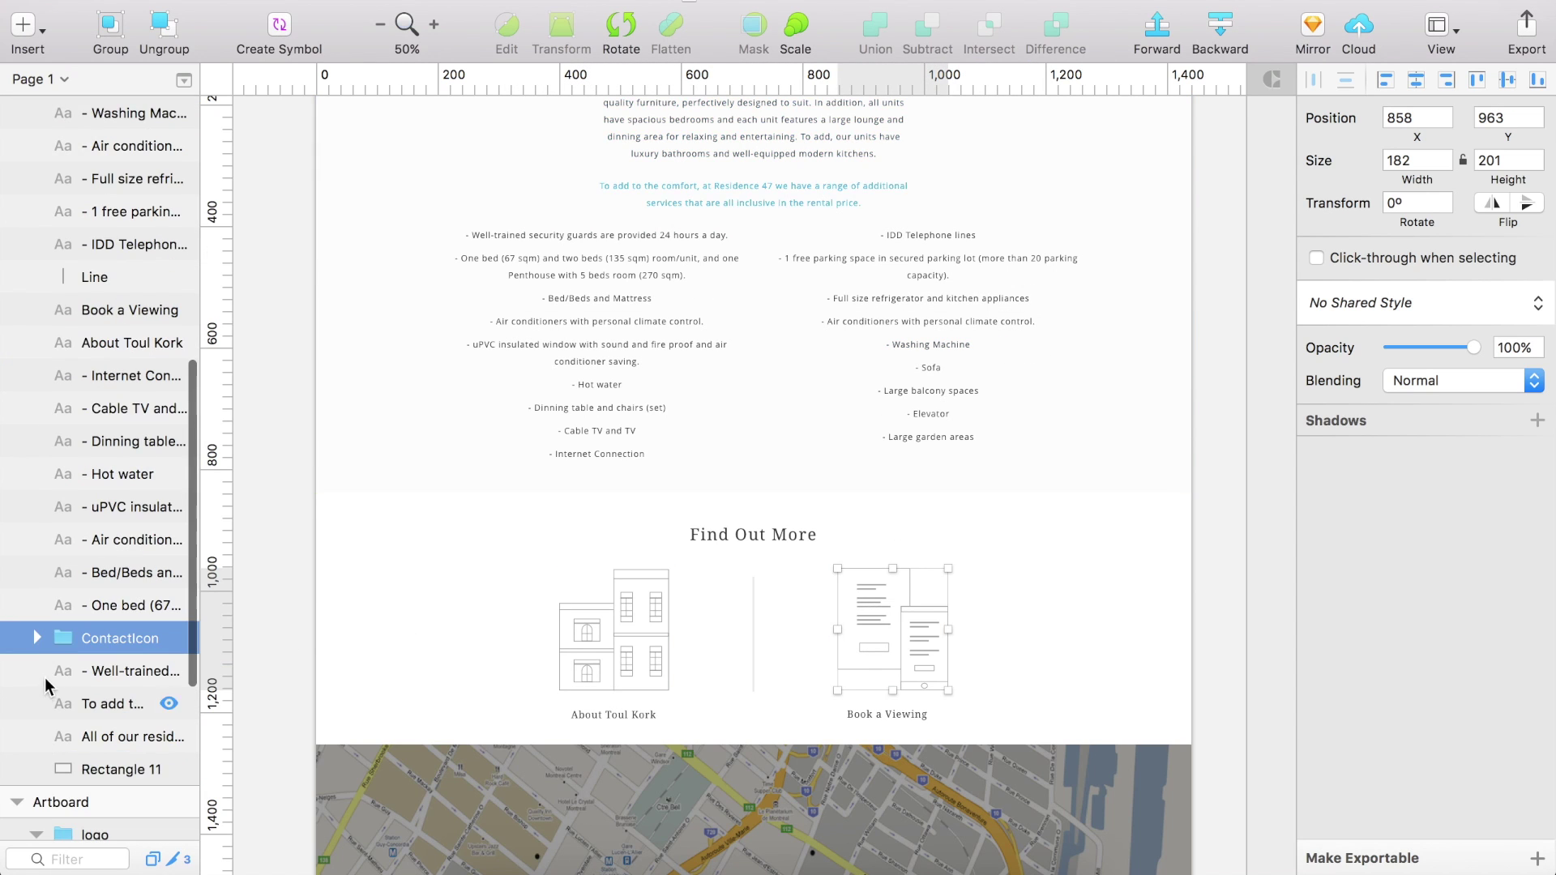
pyautogui.click(37, 639)
pyautogui.click(38, 640)
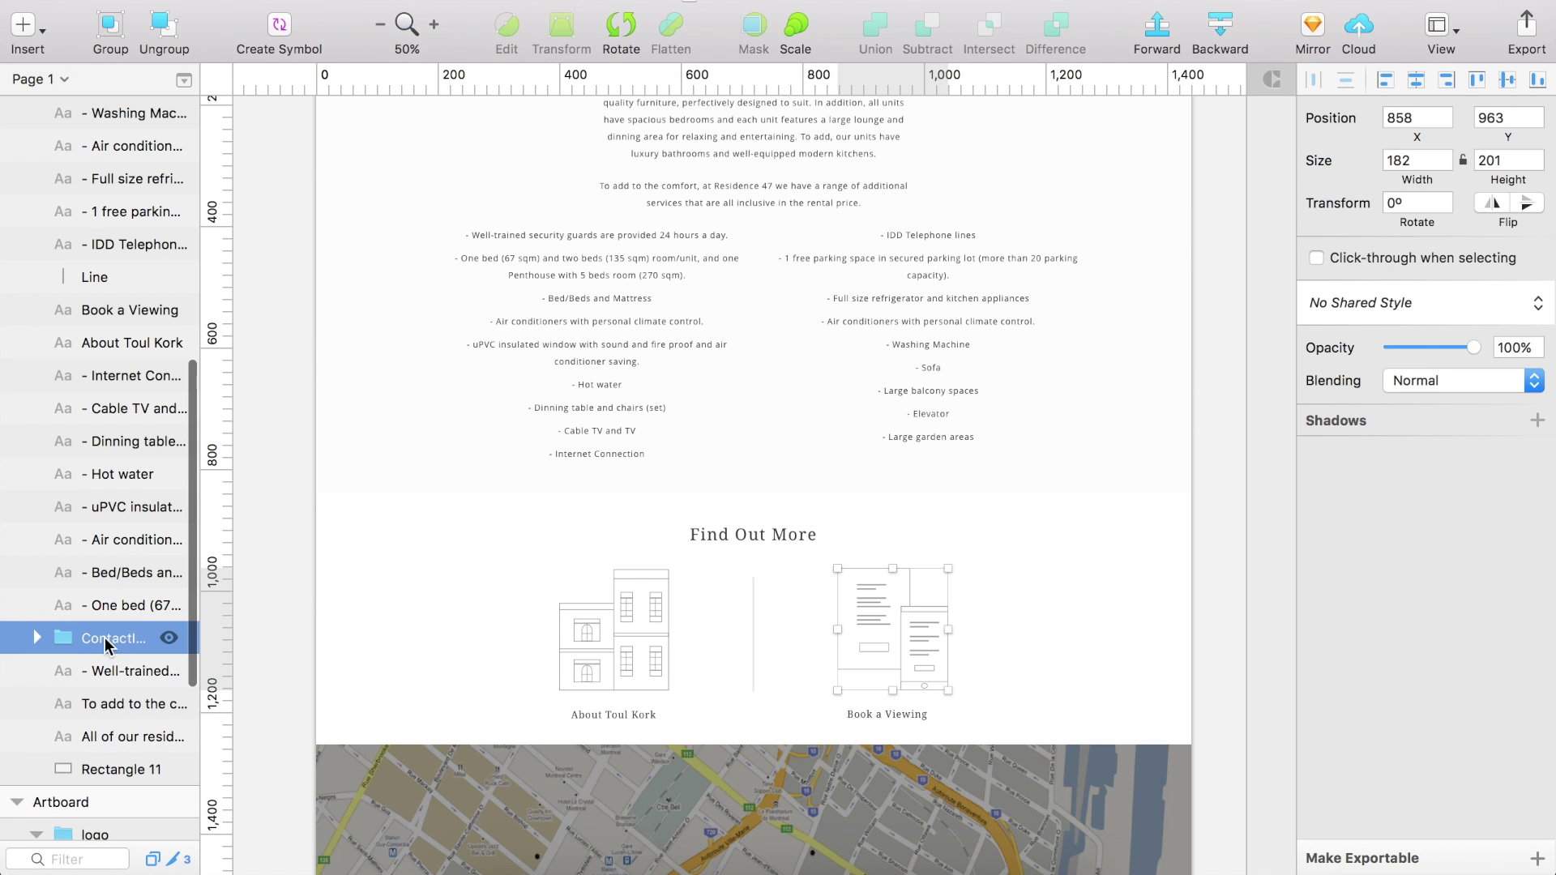
pyautogui.click(1359, 858)
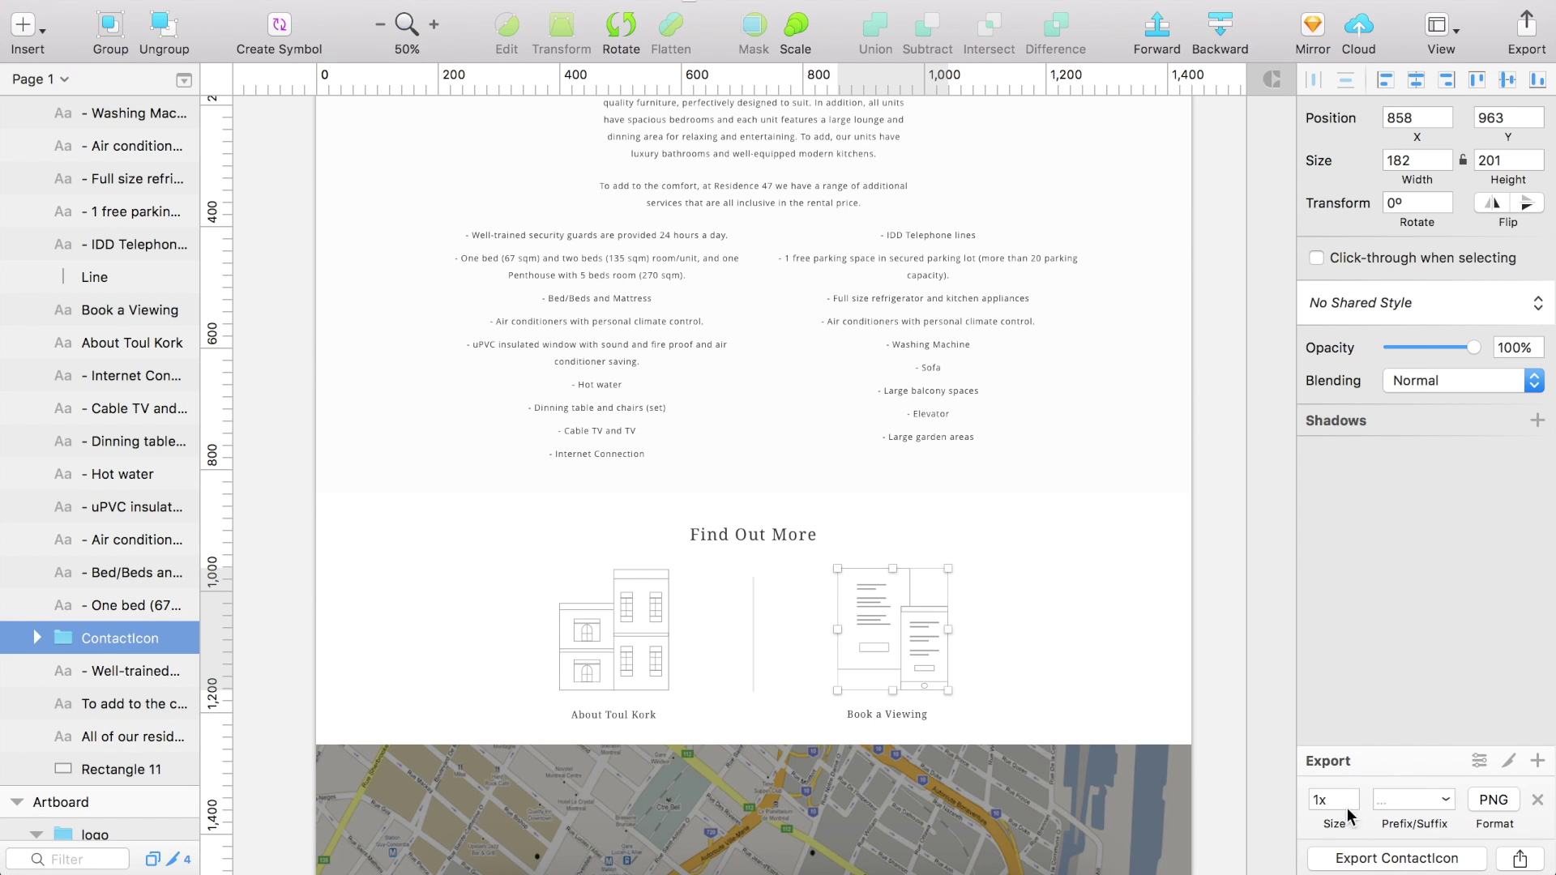
# Set the ContactIcon export size to 2x and start its export.
pyautogui.click(1325, 801)
pyautogui.press('BackSpace')
pyautogui.write('2')
pyautogui.click(1417, 861)
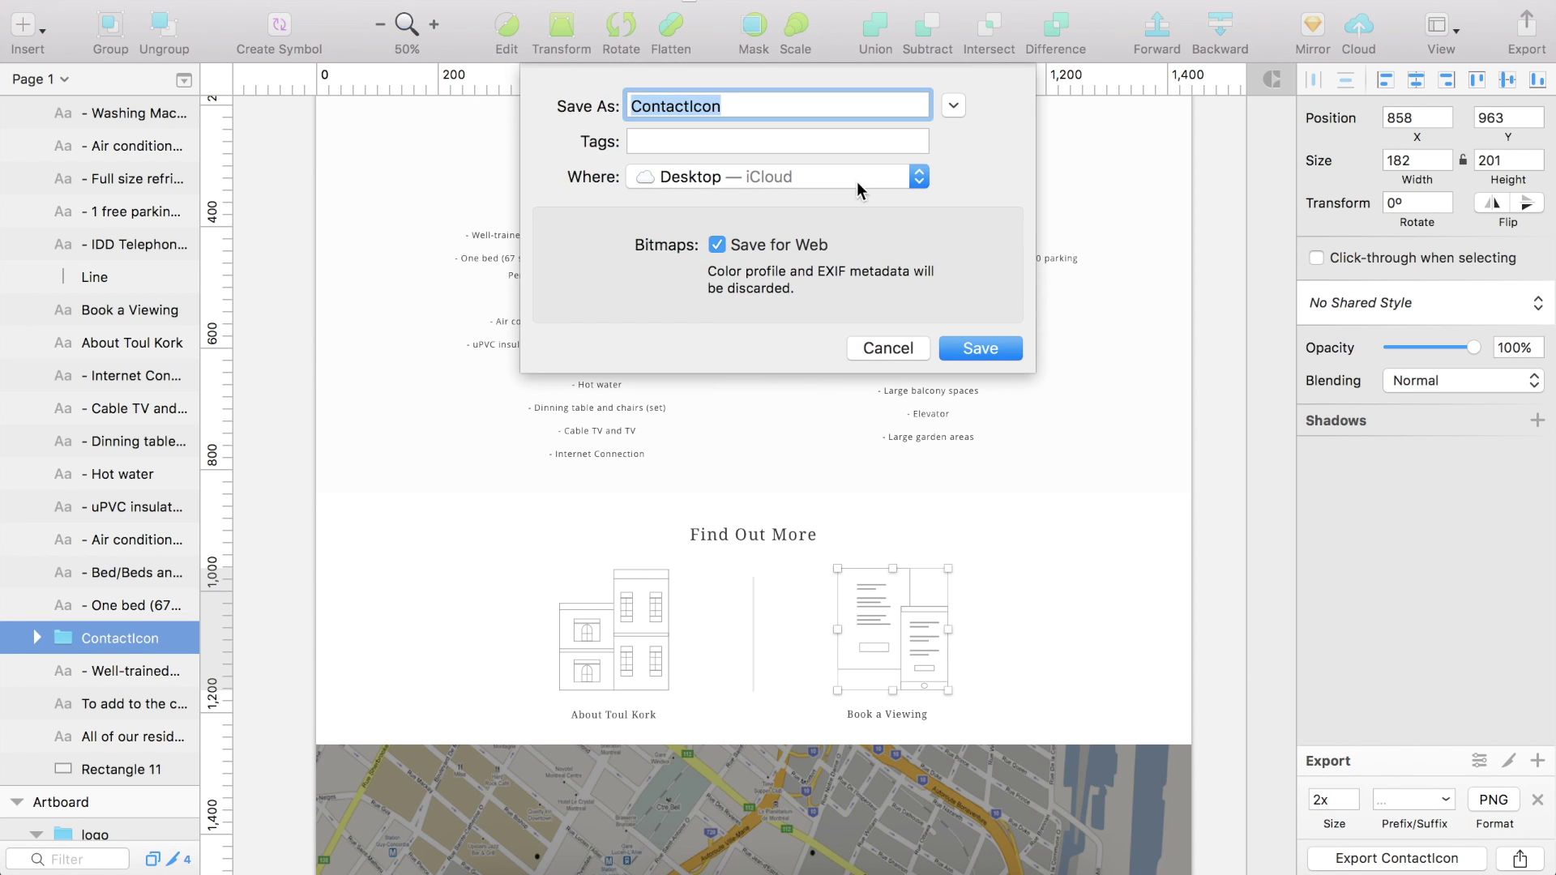
# Try to save the ContactIcon export as residence-47-toul-kork-cambodia, declining to replace the existing file.
pyautogui.write('residen')
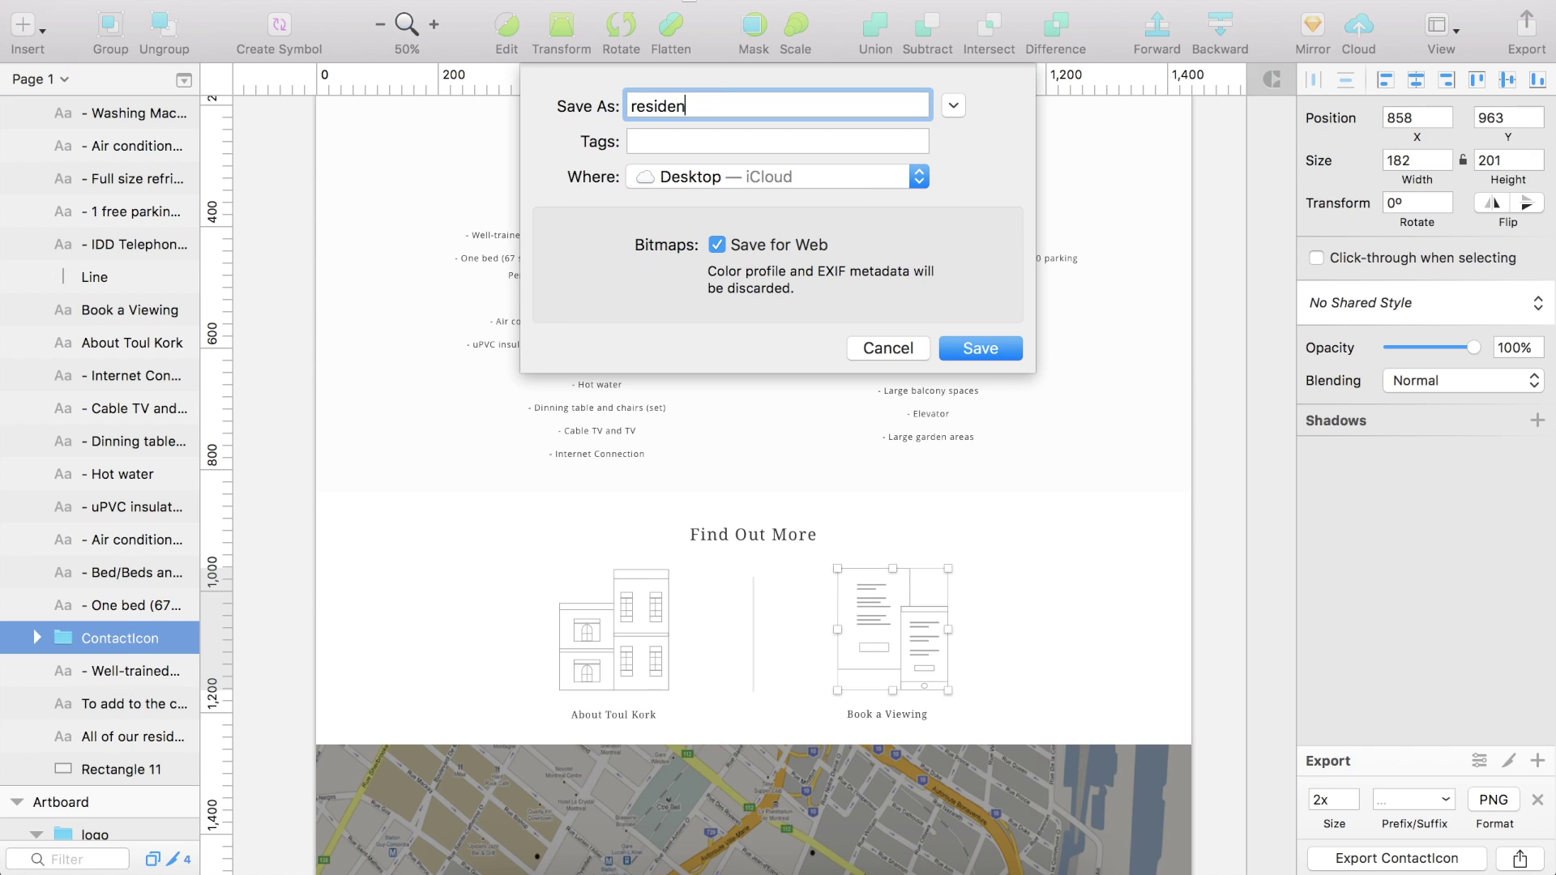
pyautogui.write('ce-47-toul-kork-cambodia')
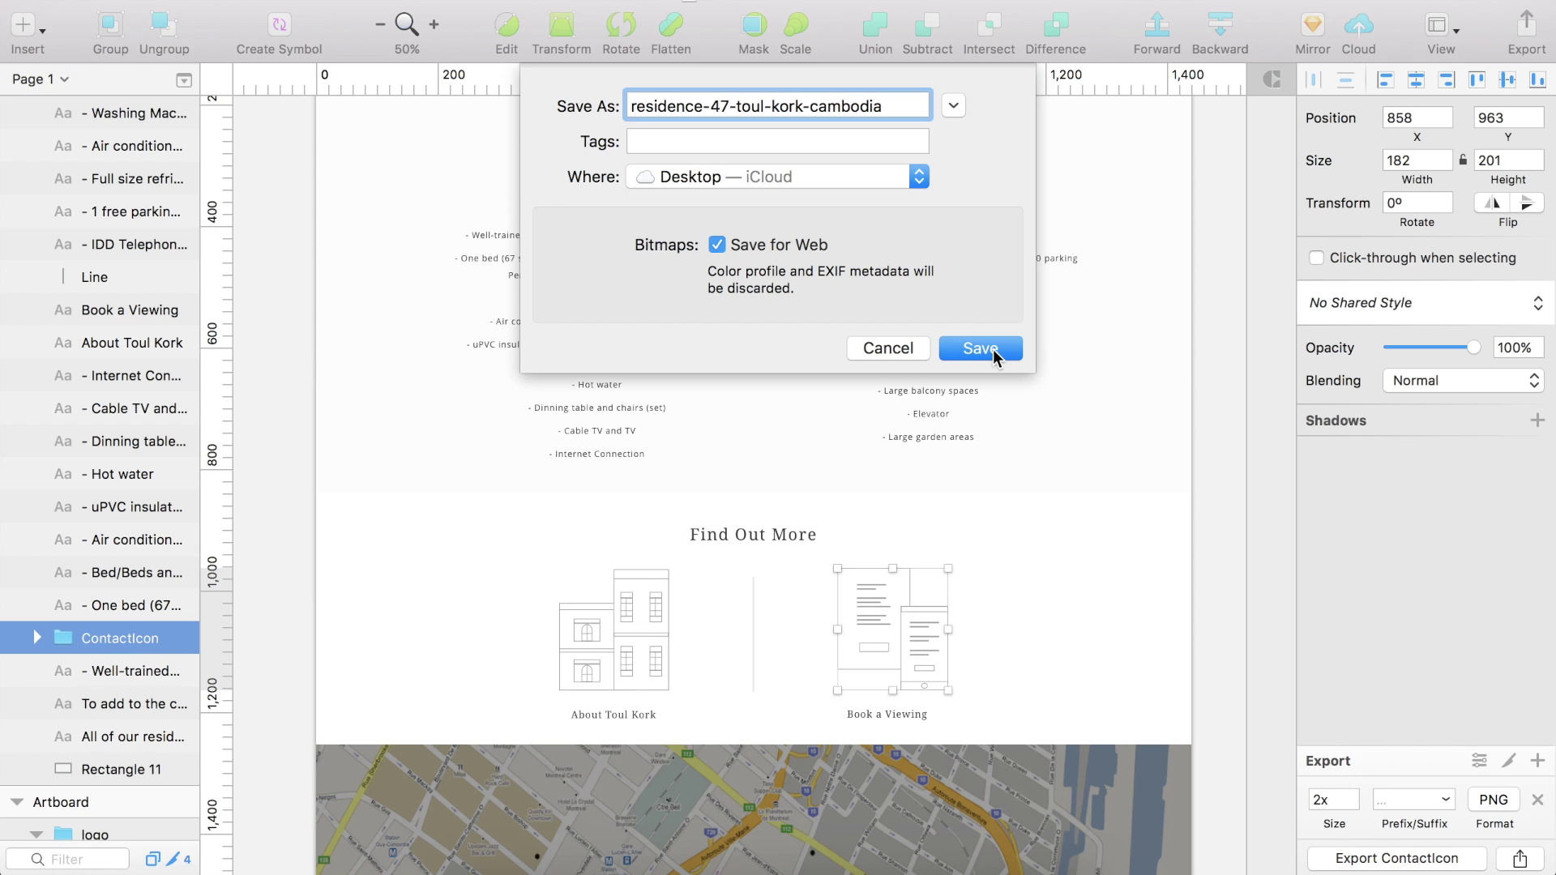
pyautogui.click(993, 348)
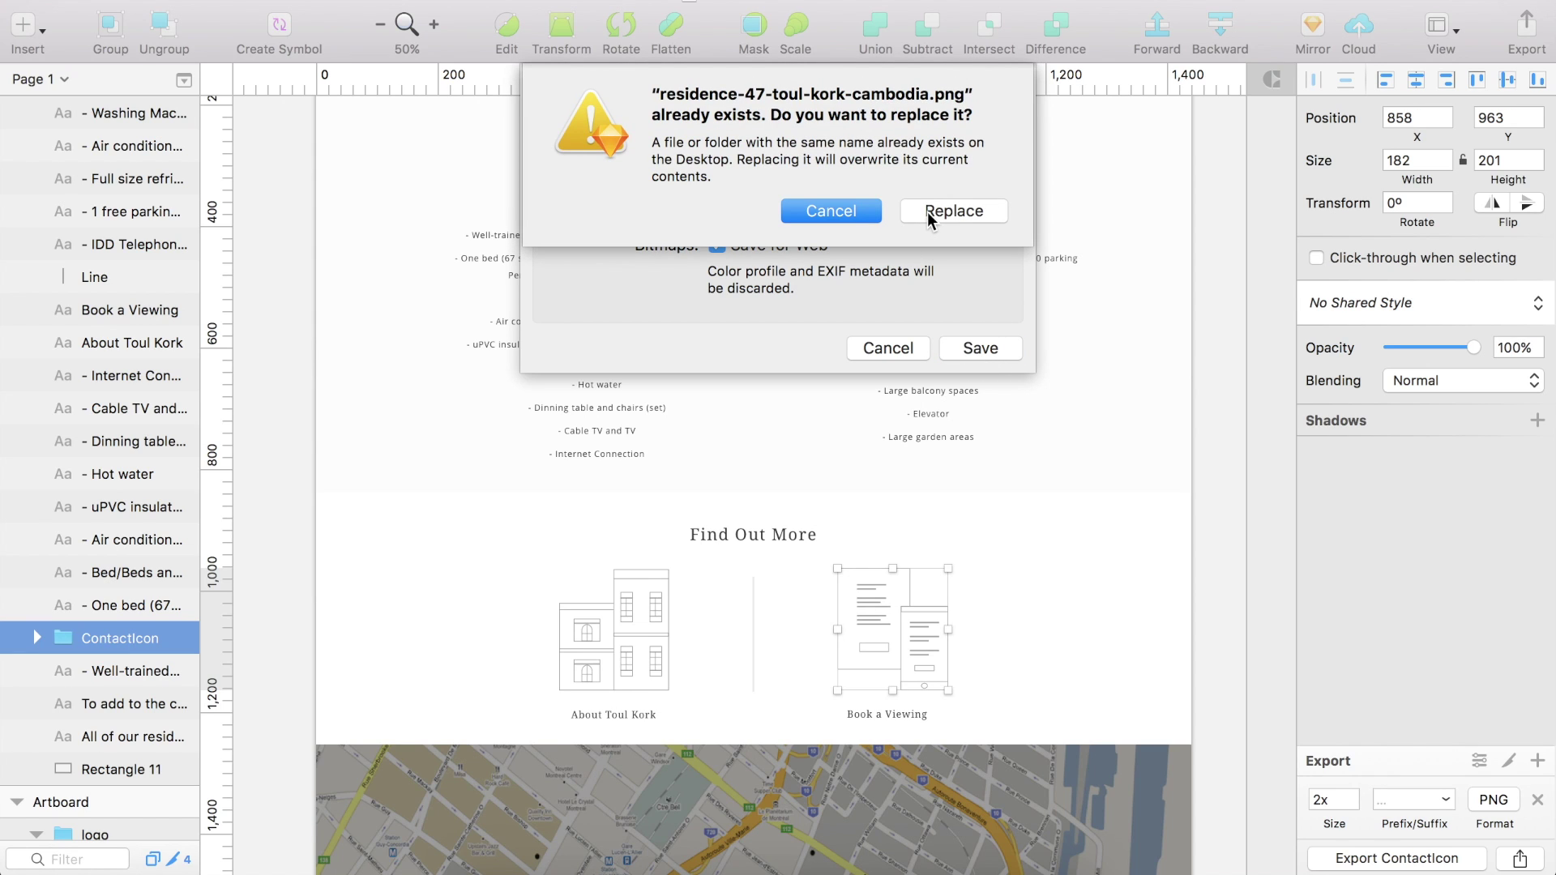
pyautogui.click(830, 207)
# Prefix the export's file name with contact- and save it to the iCloud Desktop.
pyautogui.click(878, 103)
pyautogui.click(887, 111)
pyautogui.click(631, 106)
pyautogui.write('contact-residence-47-toul-kork-cambod')
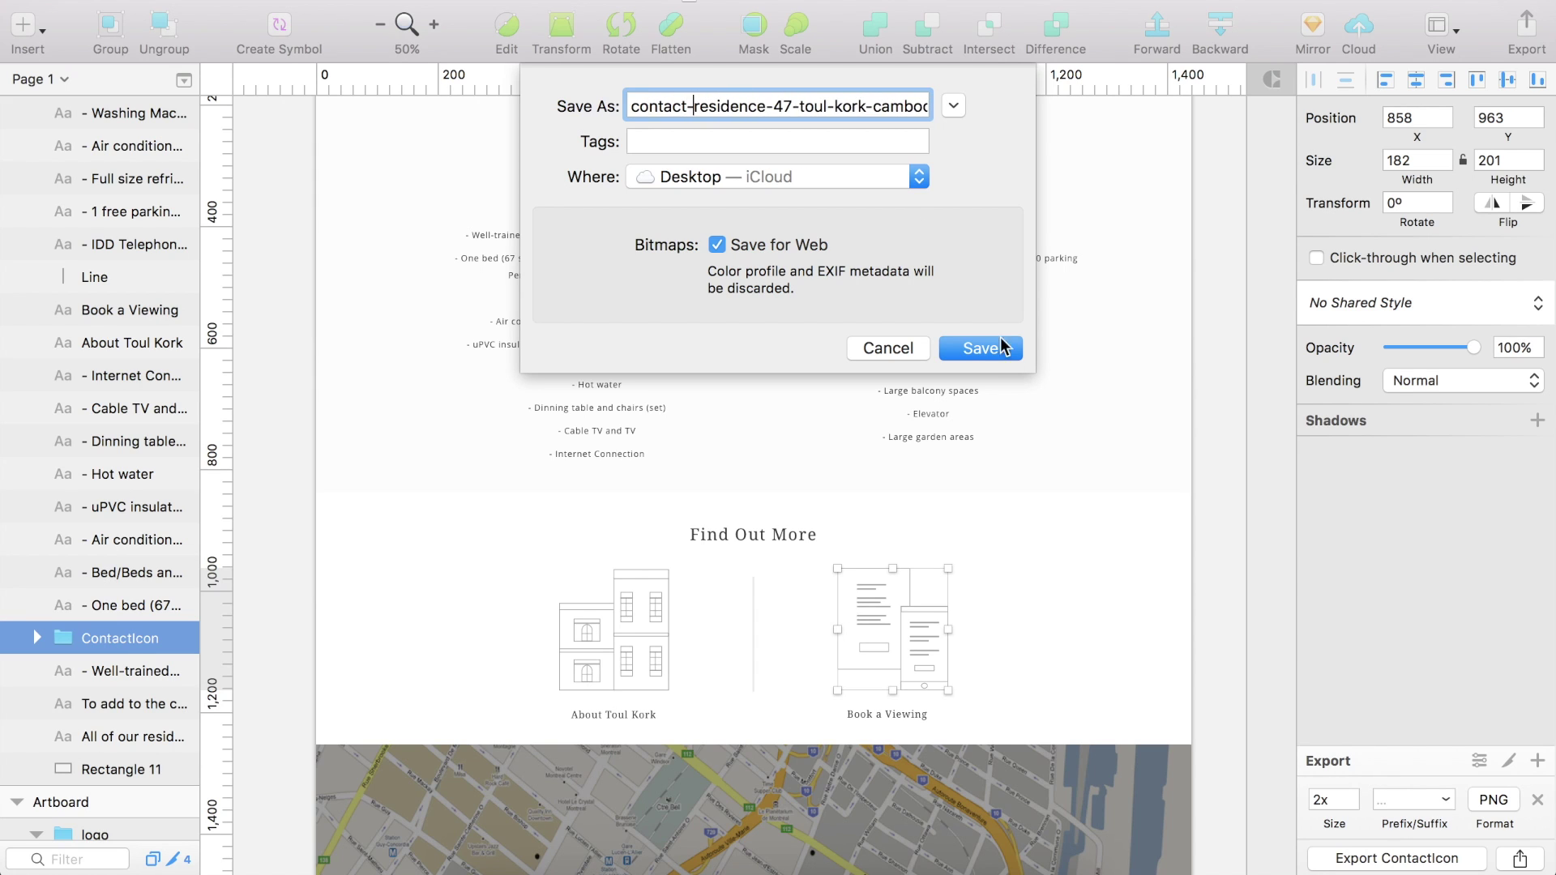
pyautogui.click(997, 345)
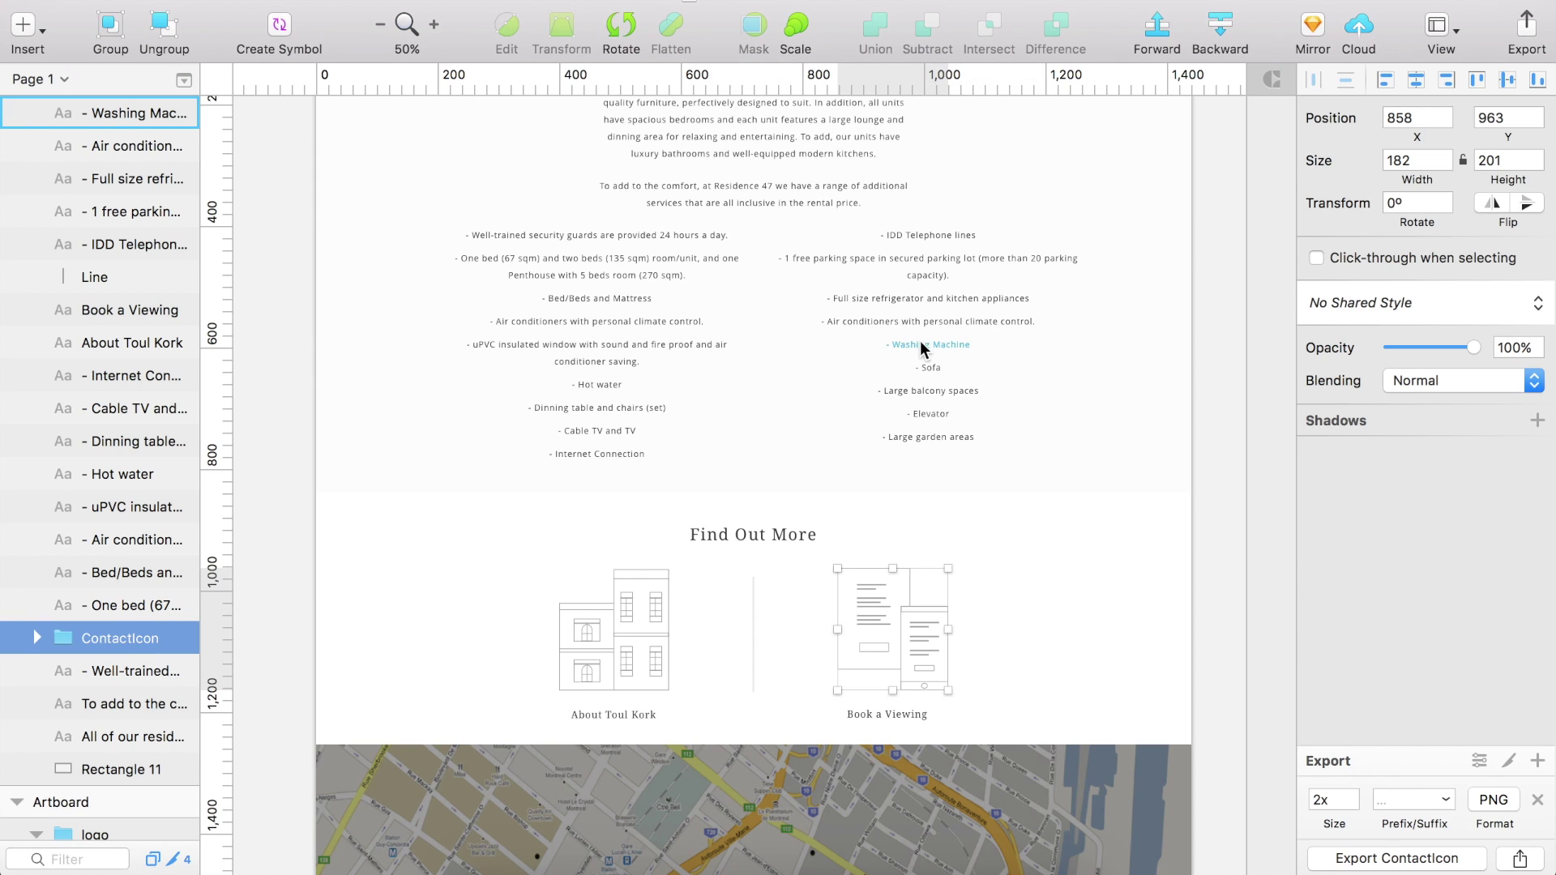
# Switch to Webflow and replace the image inside iconImage with residence-47-toul-kork-cambodia.png from the Desktop.
pyautogui.hotkey('ctrl', 'Left')
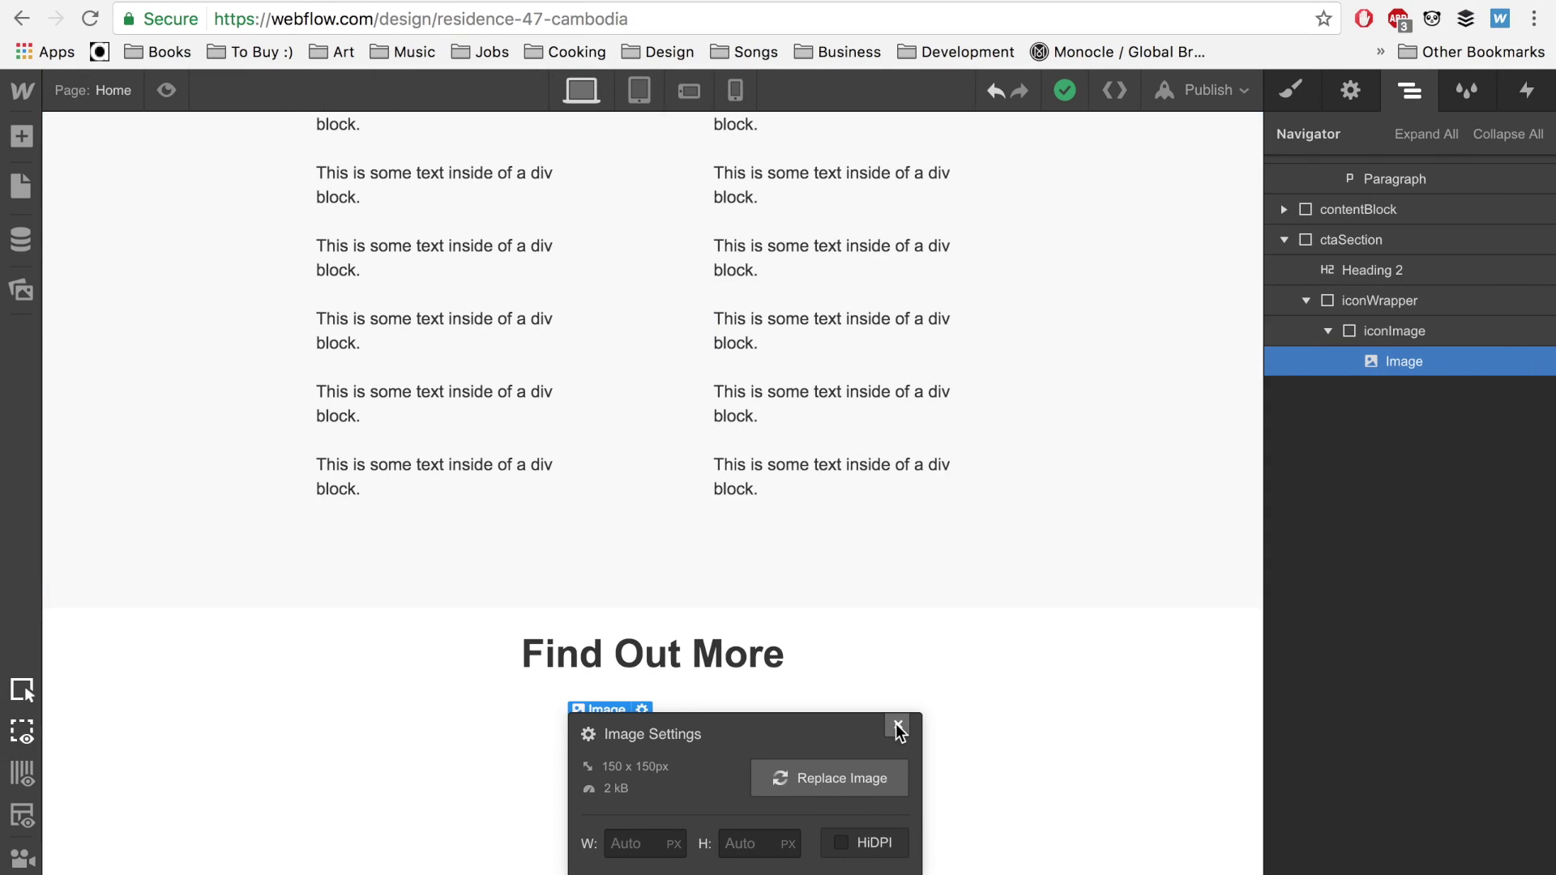
pyautogui.click(815, 780)
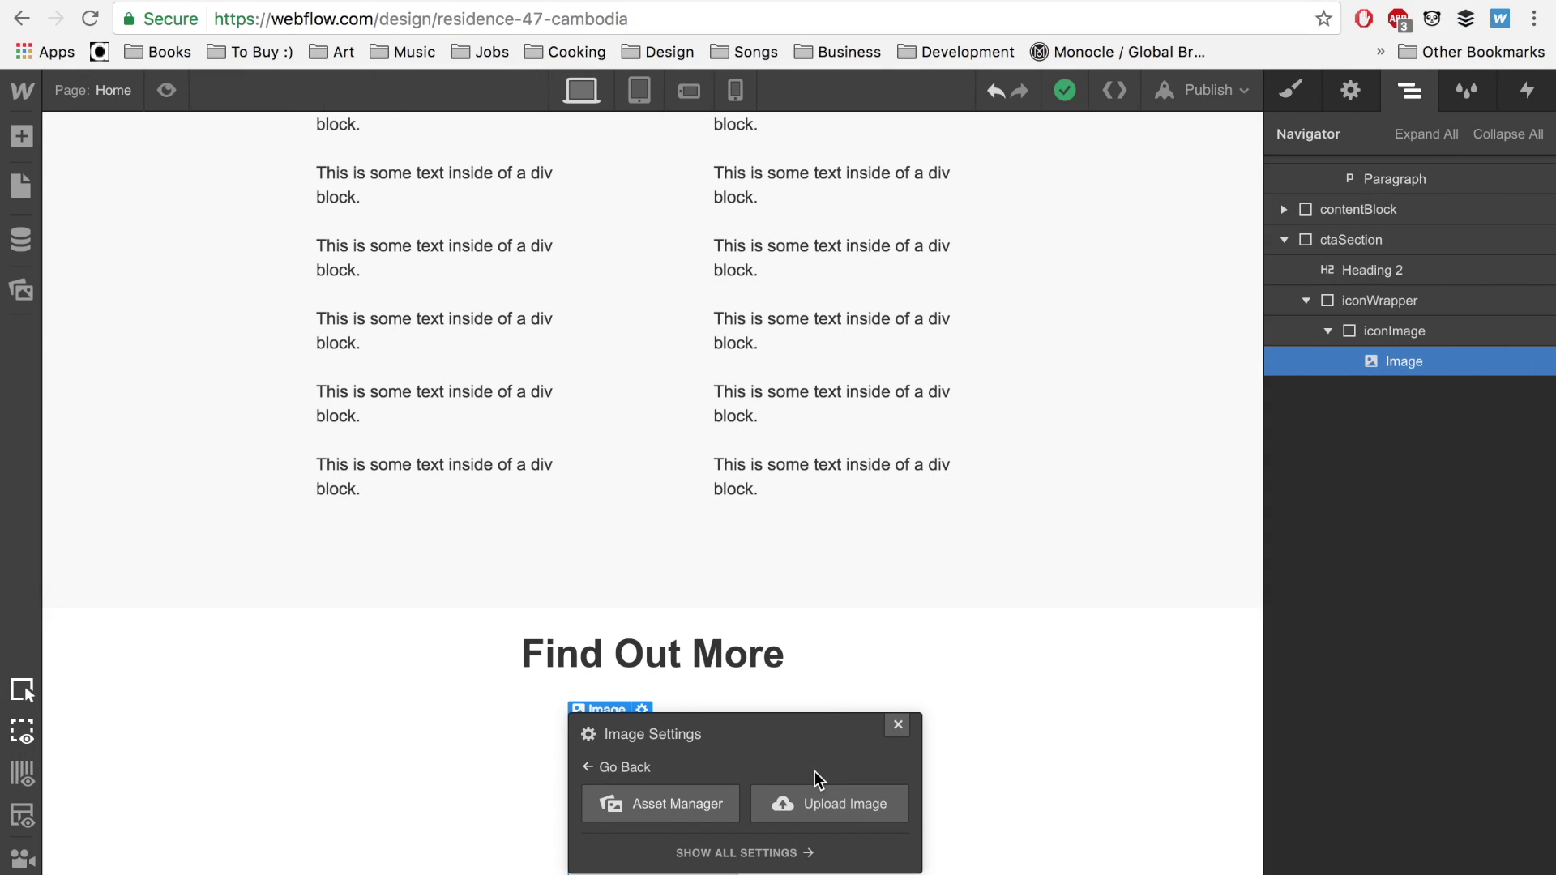
pyautogui.click(807, 782)
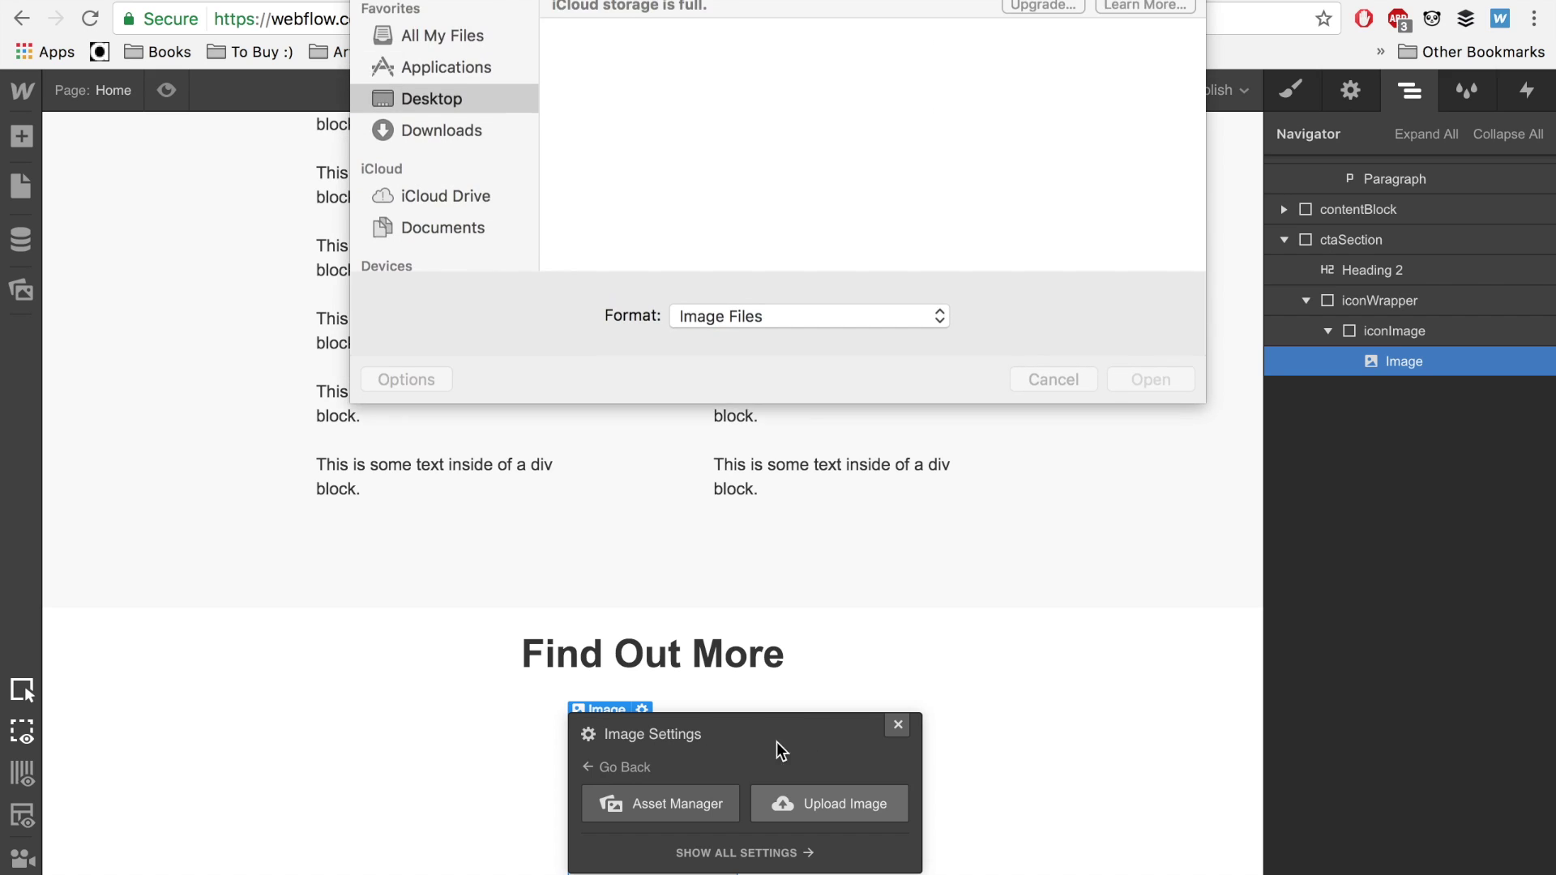
pyautogui.scroll(-10, 725, 130)
pyautogui.scroll(5, 723, 131)
pyautogui.scroll(-4, 723, 131)
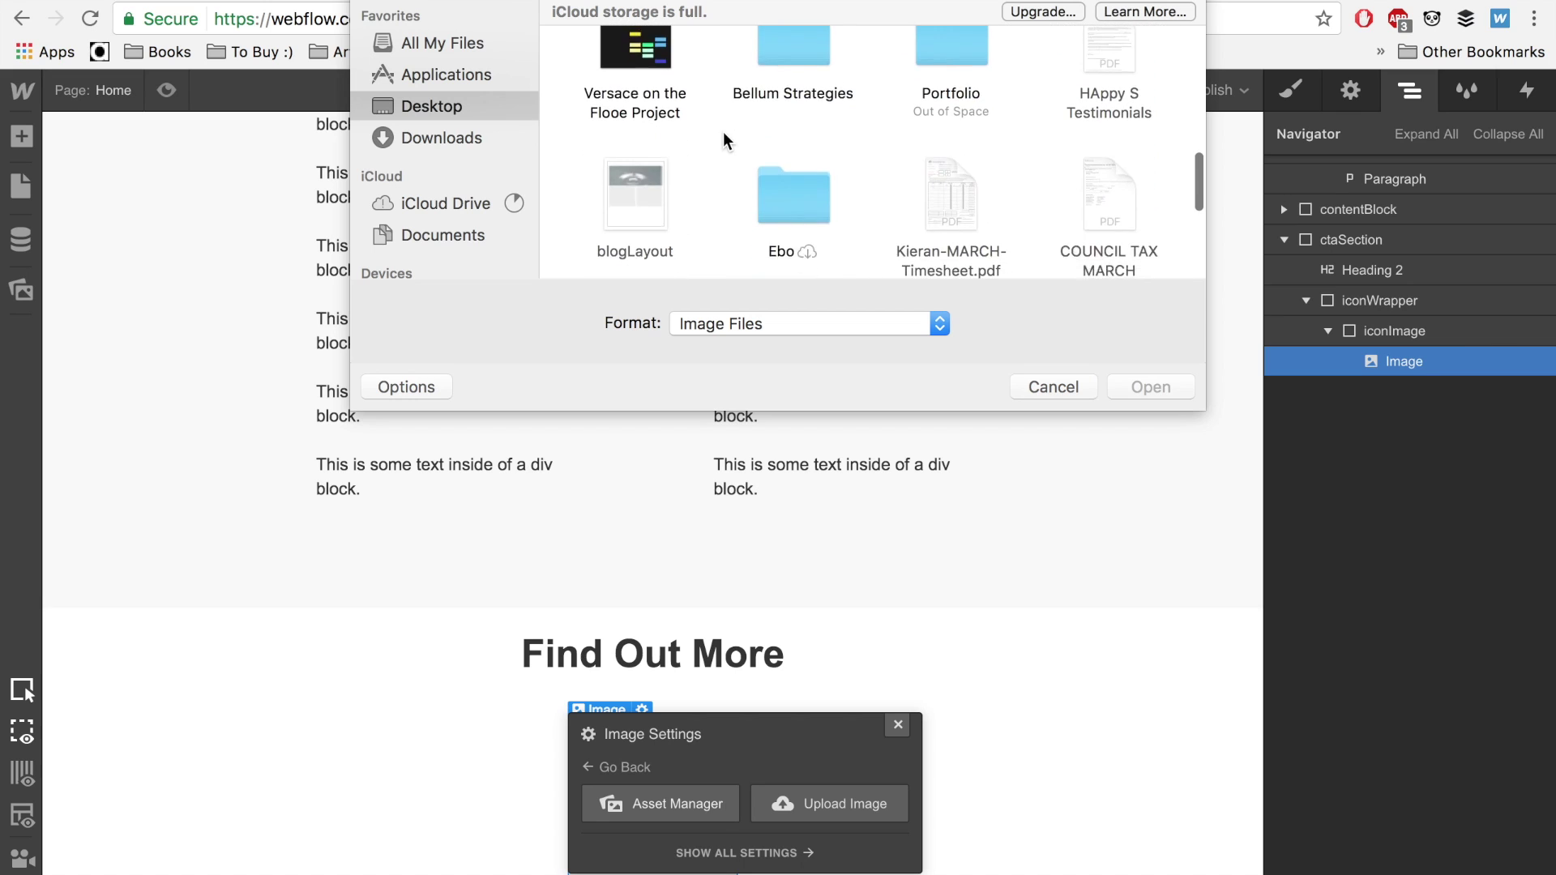
pyautogui.scroll(6, 724, 131)
pyautogui.scroll(3, 723, 131)
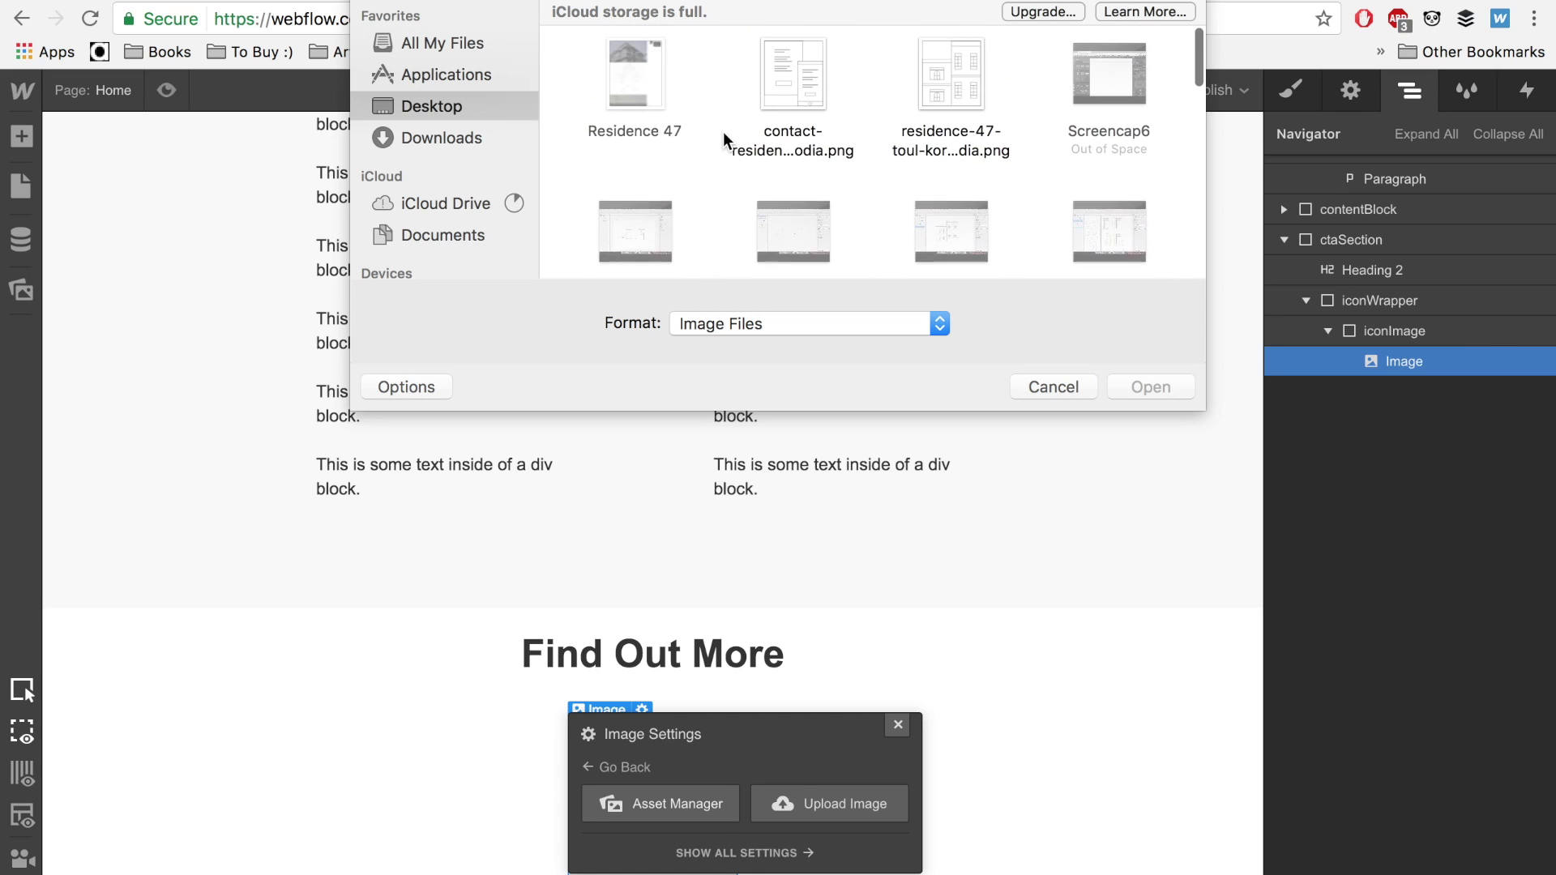
pyautogui.click(941, 86)
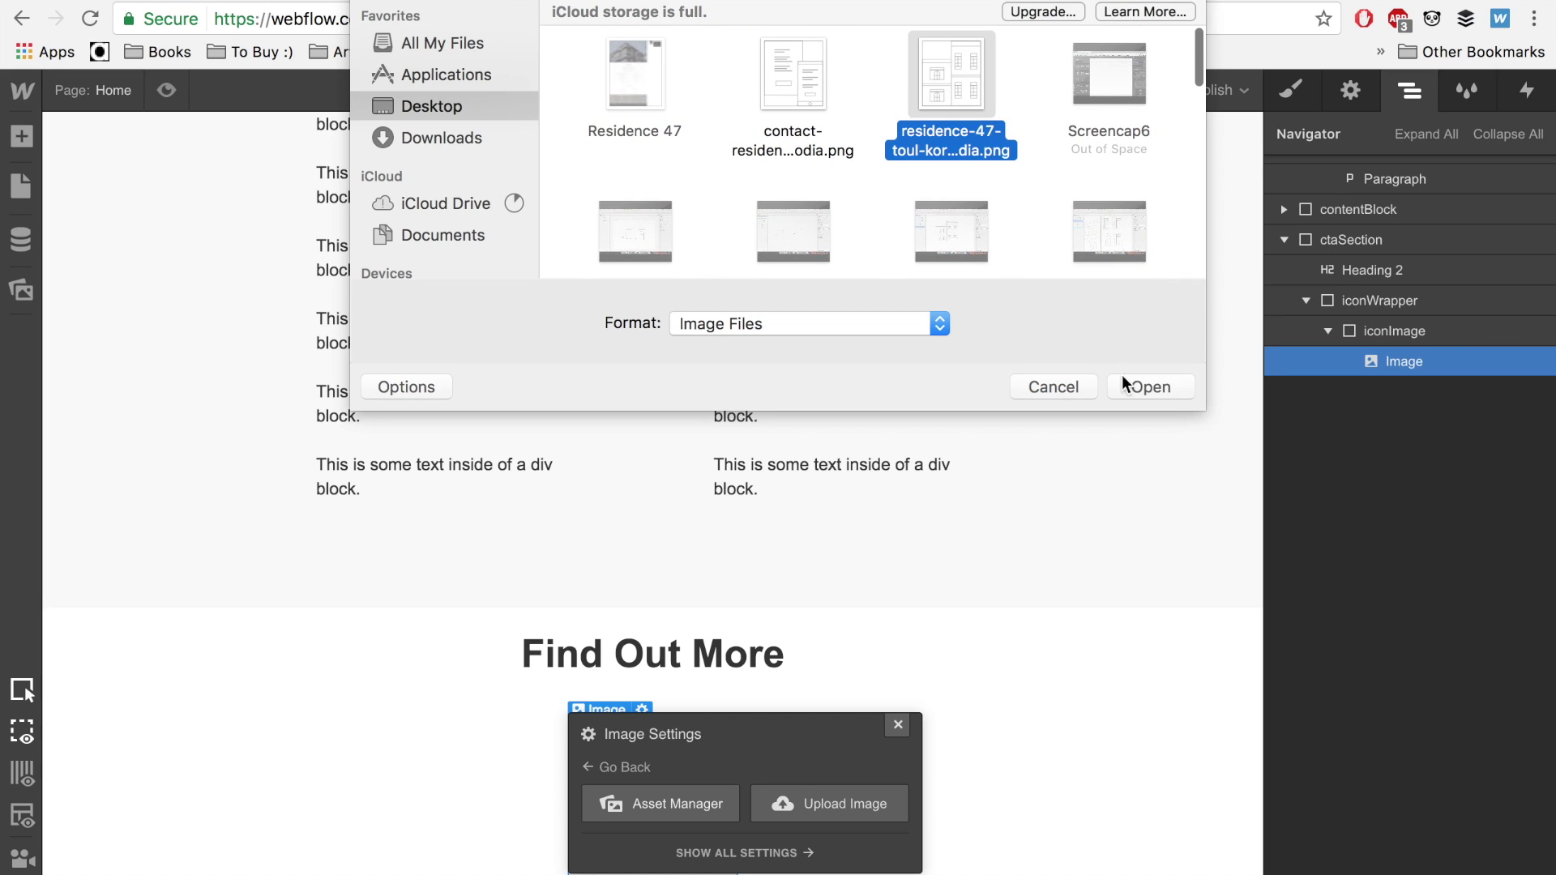
pyautogui.click(1143, 385)
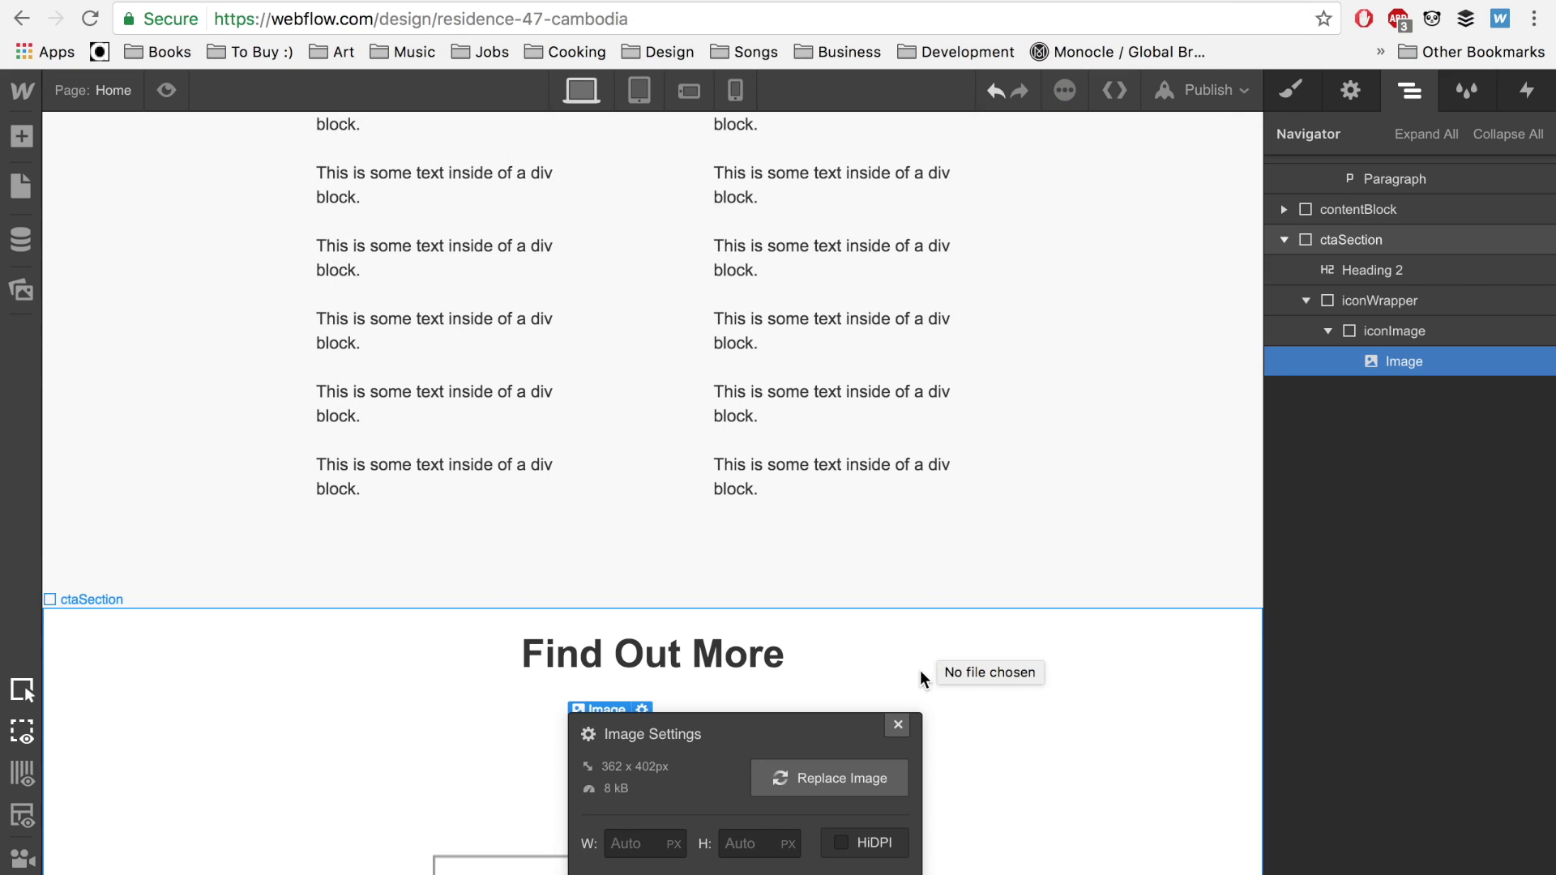
# Toggle HiDPI on and off for the uploaded building image to compare its display sizes.
pyautogui.click(842, 844)
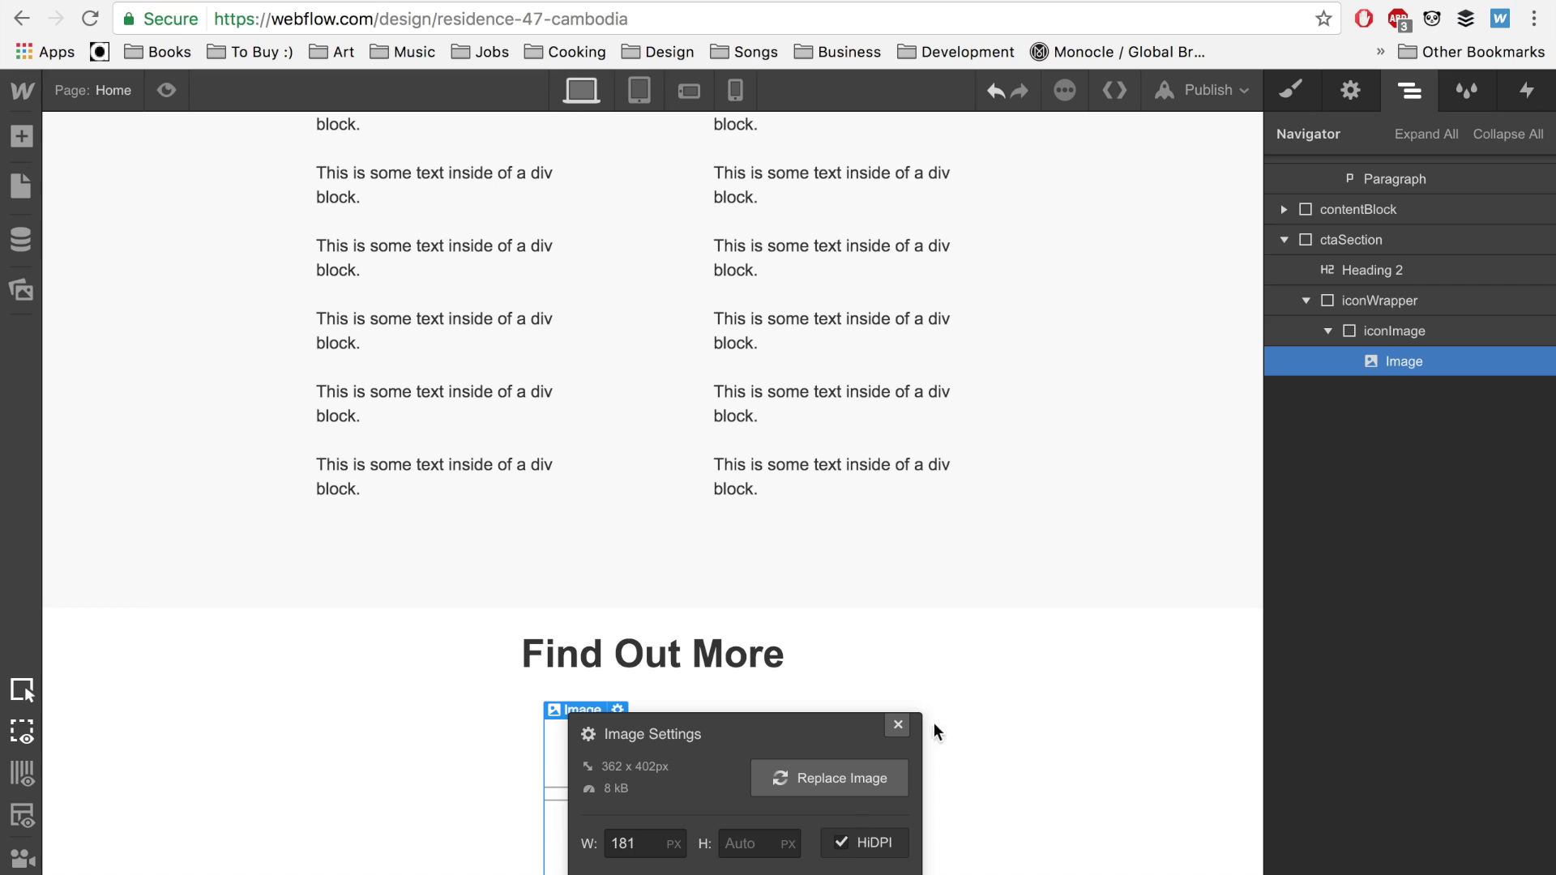
pyautogui.rightClick(899, 725)
pyautogui.click(795, 721)
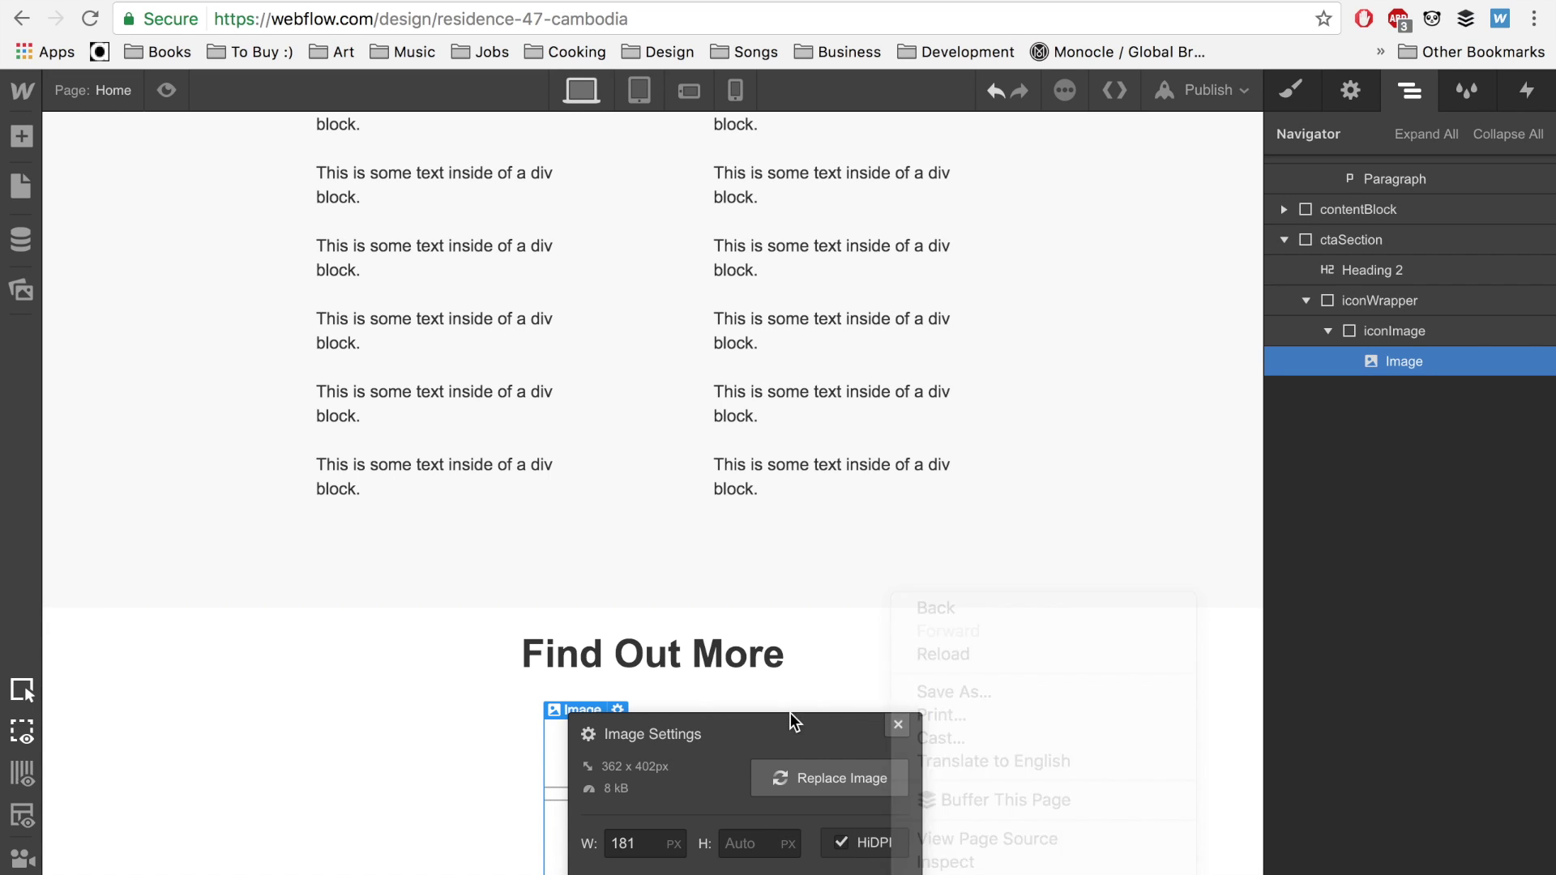
pyautogui.moveTo(638, 732); pyautogui.dragTo(652, 459)
pyautogui.click(852, 607)
pyautogui.scroll(-2, 900, 714)
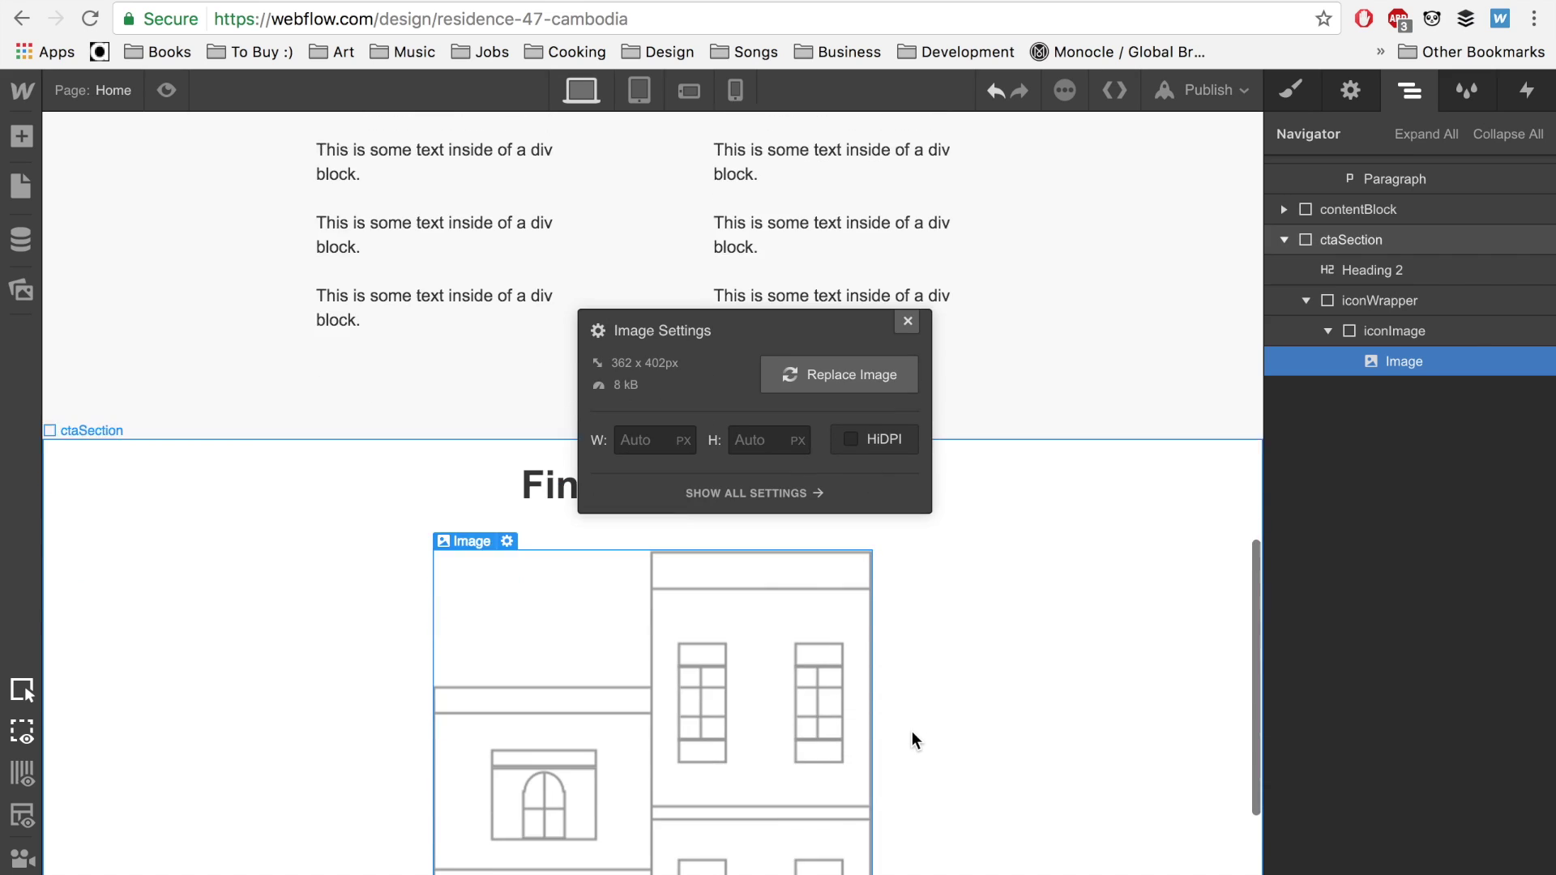
pyautogui.scroll(-2, 914, 741)
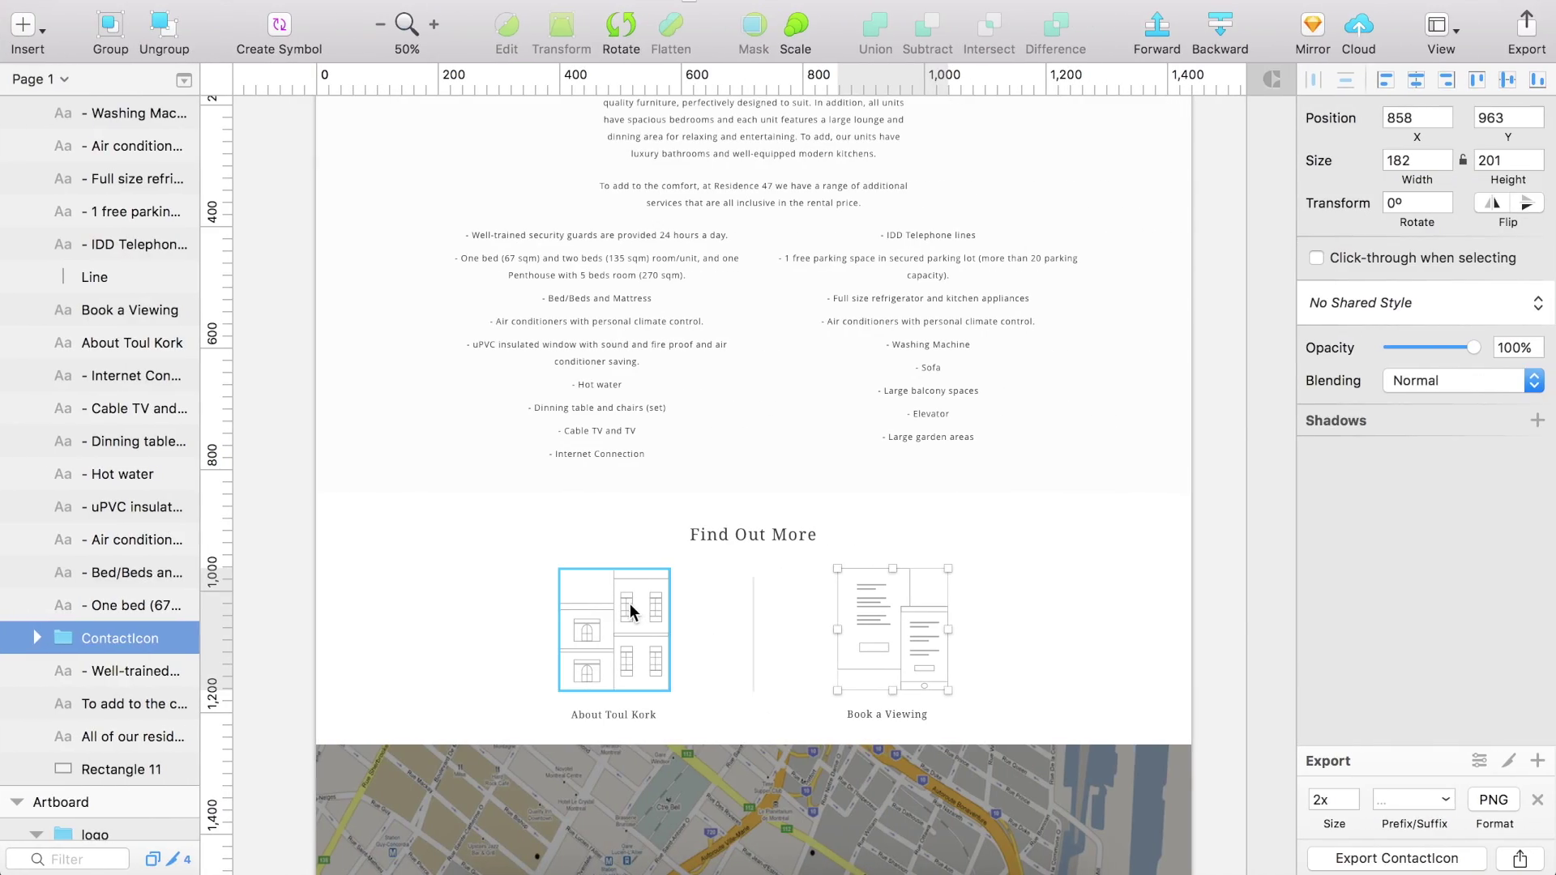
# Check the building icon in the Sketch mockup, and turn on HiDPI for the building image in Webflow.
pyautogui.doubleClick(629, 603)
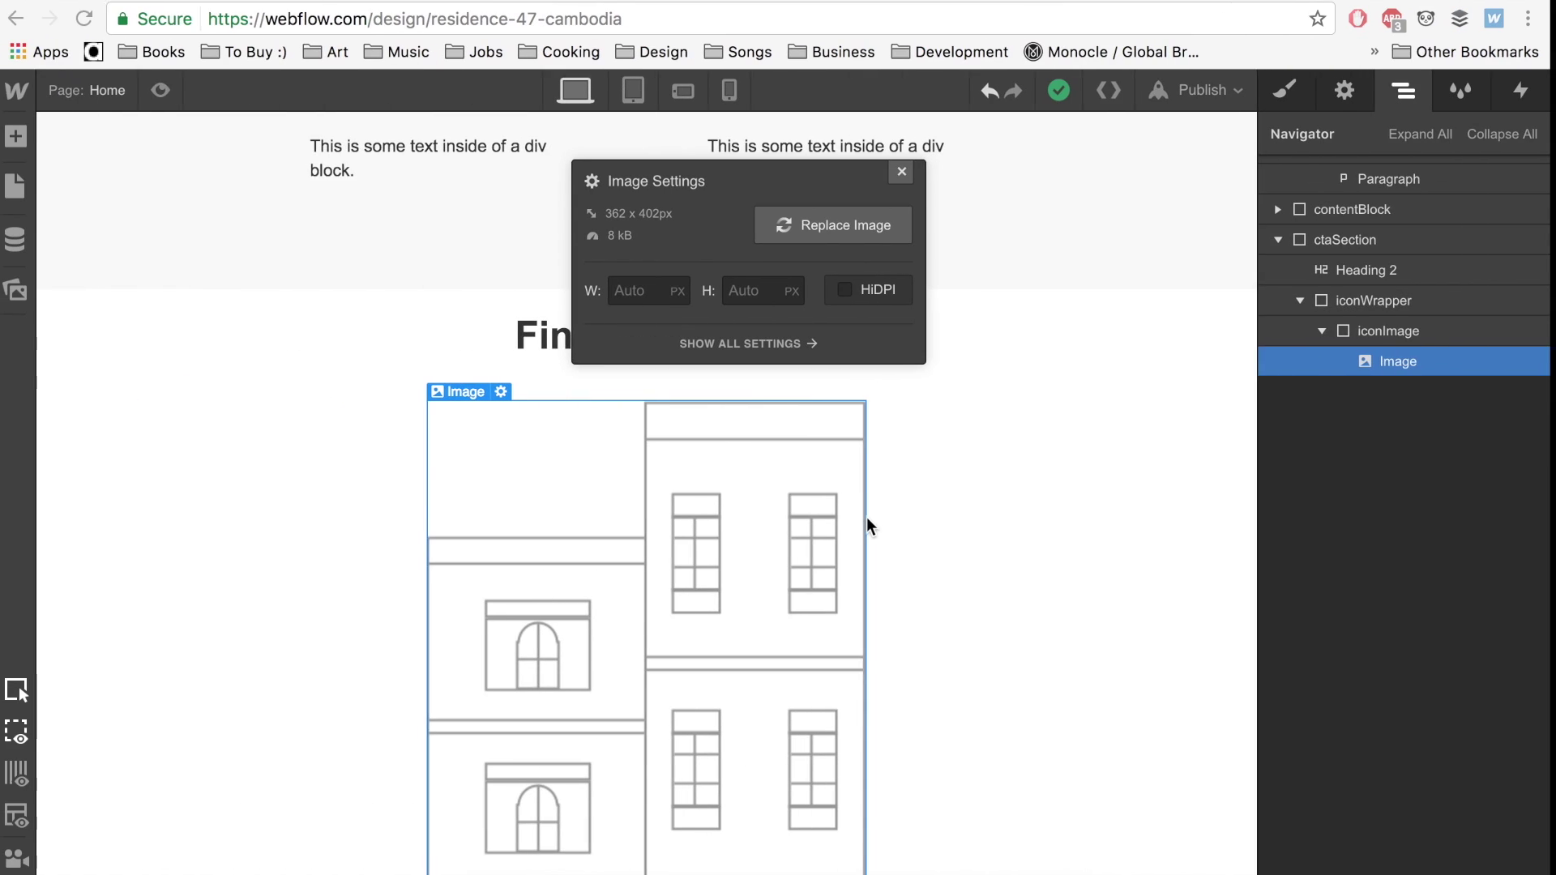
pyautogui.click(848, 292)
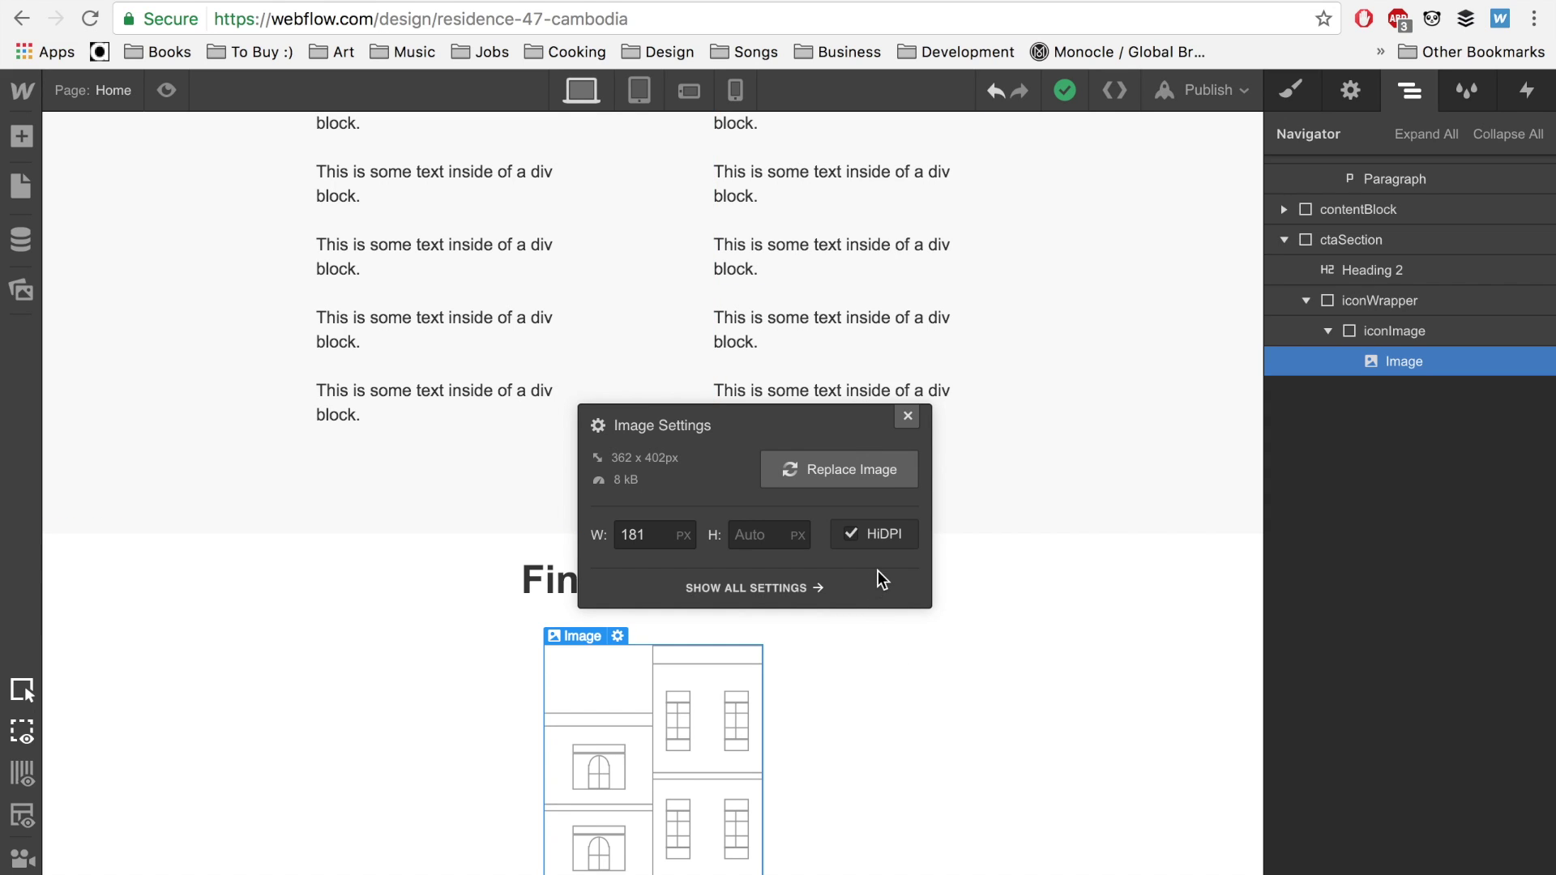
pyautogui.click(909, 420)
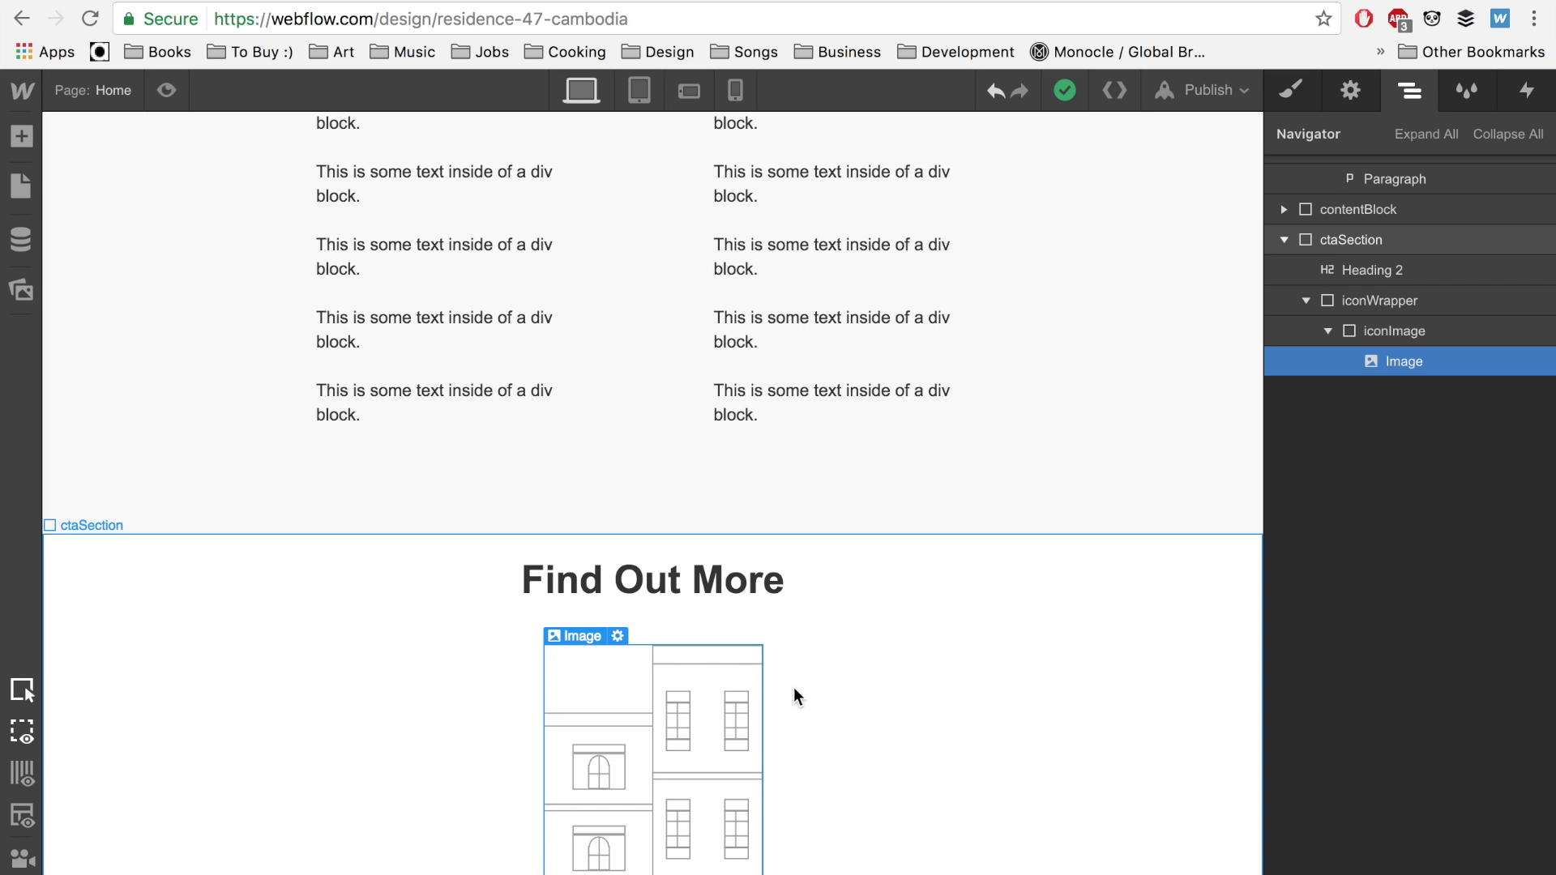
# Preview the Find Out More section with the building icon and return to editing.
pyautogui.click(167, 90)
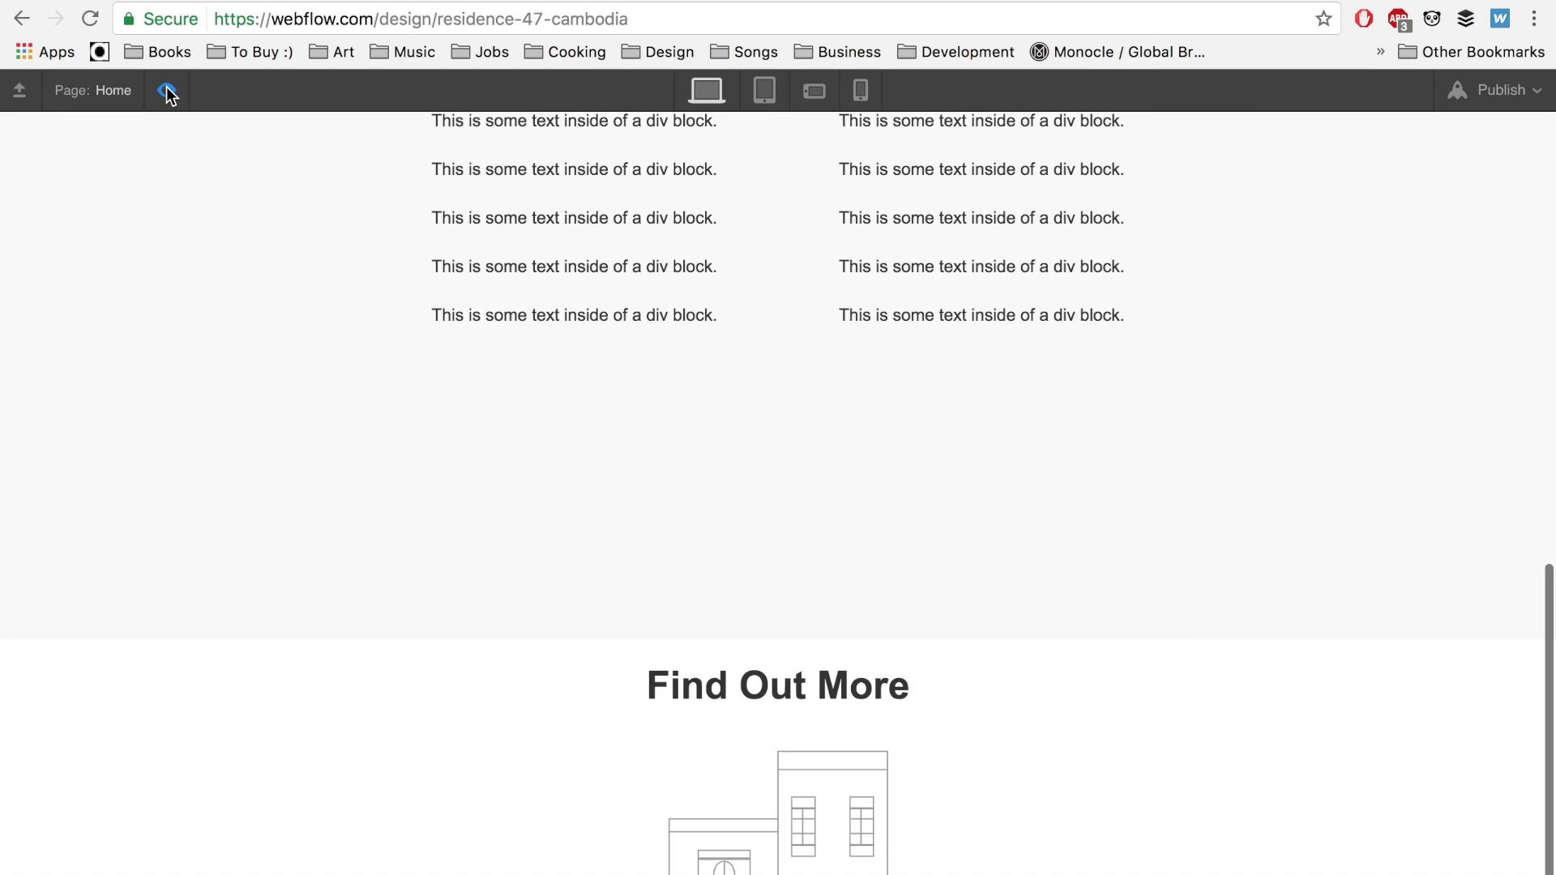
pyautogui.scroll(-1, 663, 766)
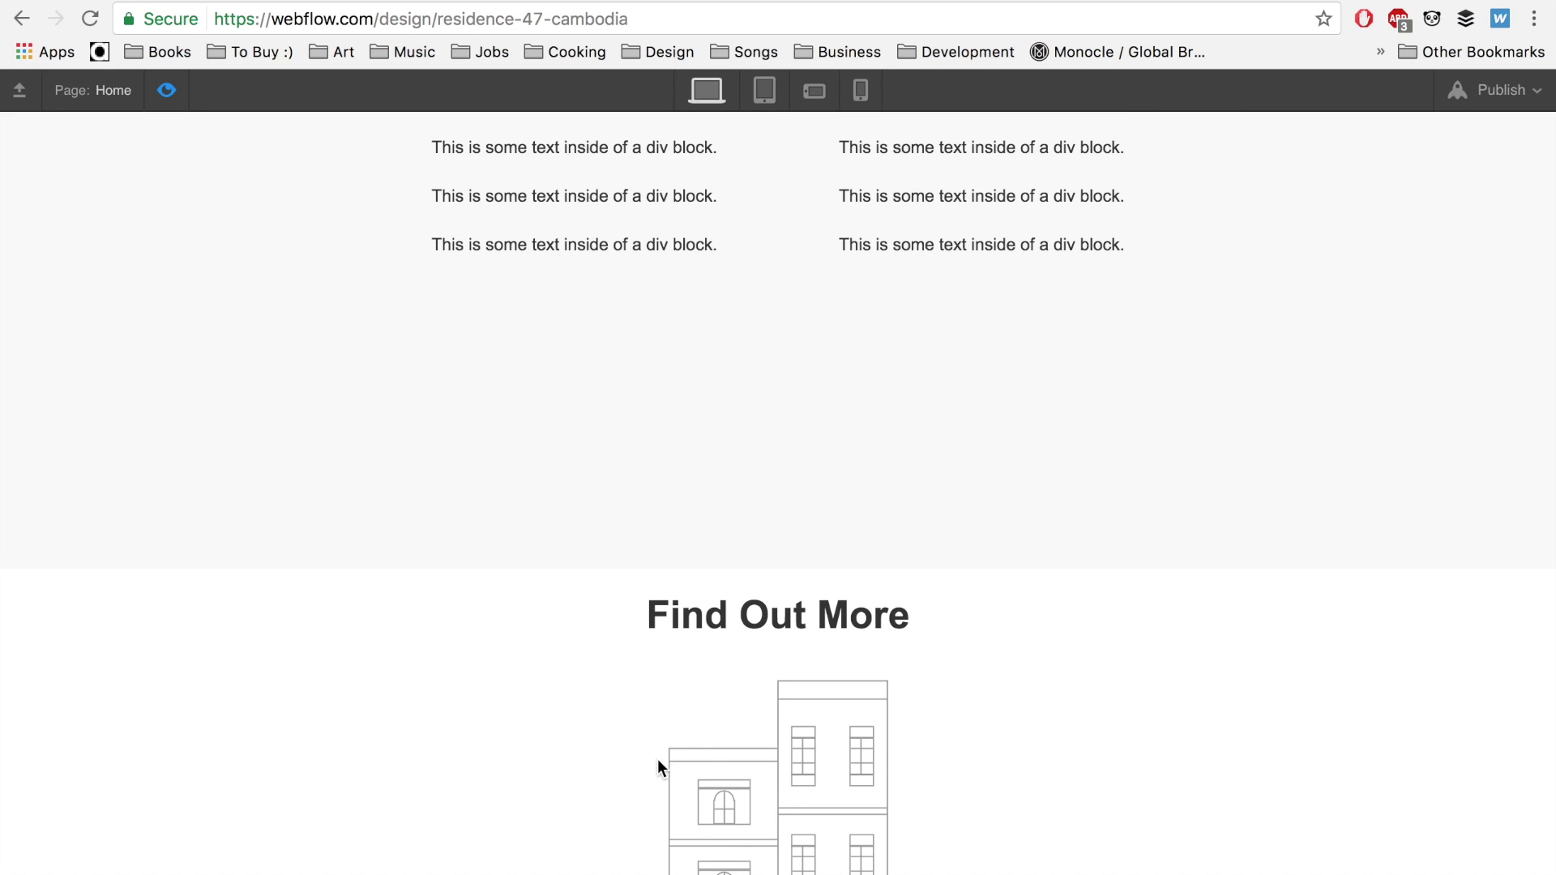
pyautogui.click(174, 91)
# Set the height of ctaSection to 75 VH.
pyautogui.click(918, 674)
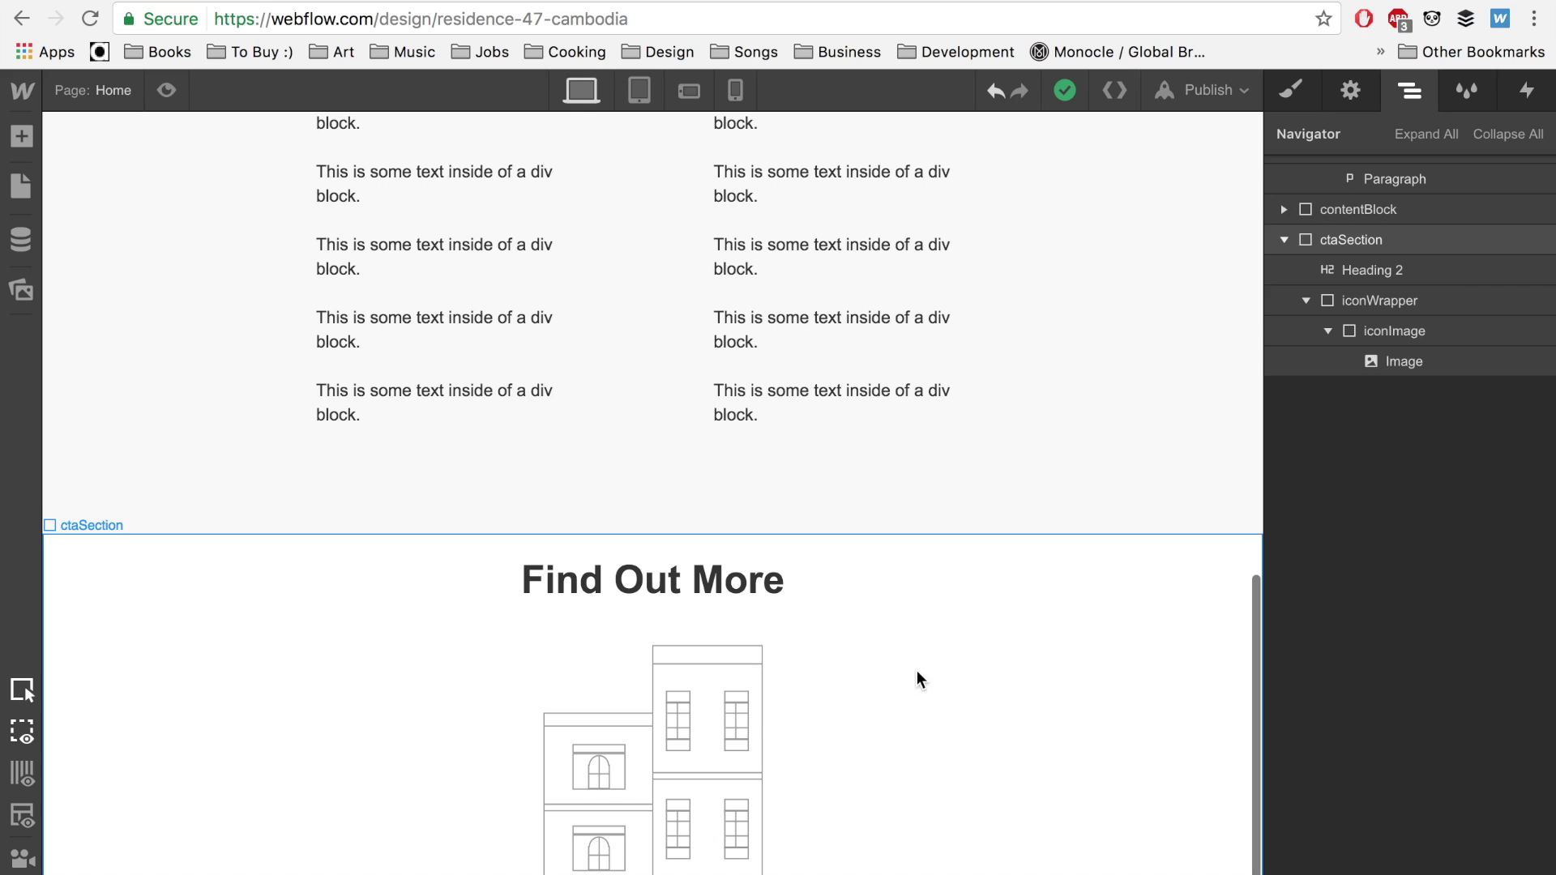
pyautogui.click(1295, 90)
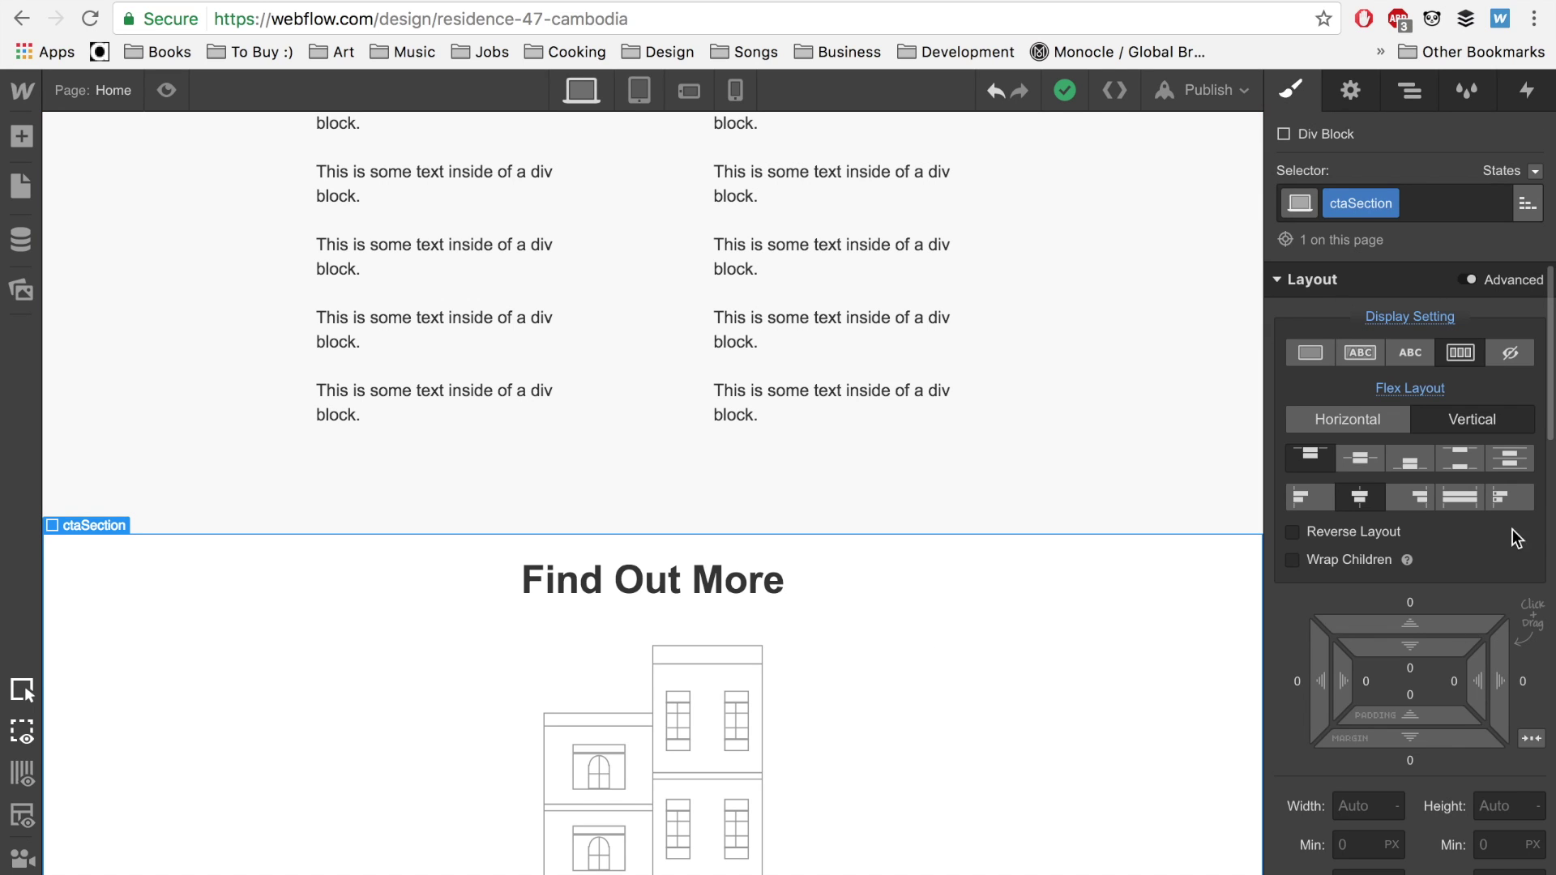
pyautogui.click(1498, 806)
pyautogui.write('75vh')
pyautogui.press('Return')
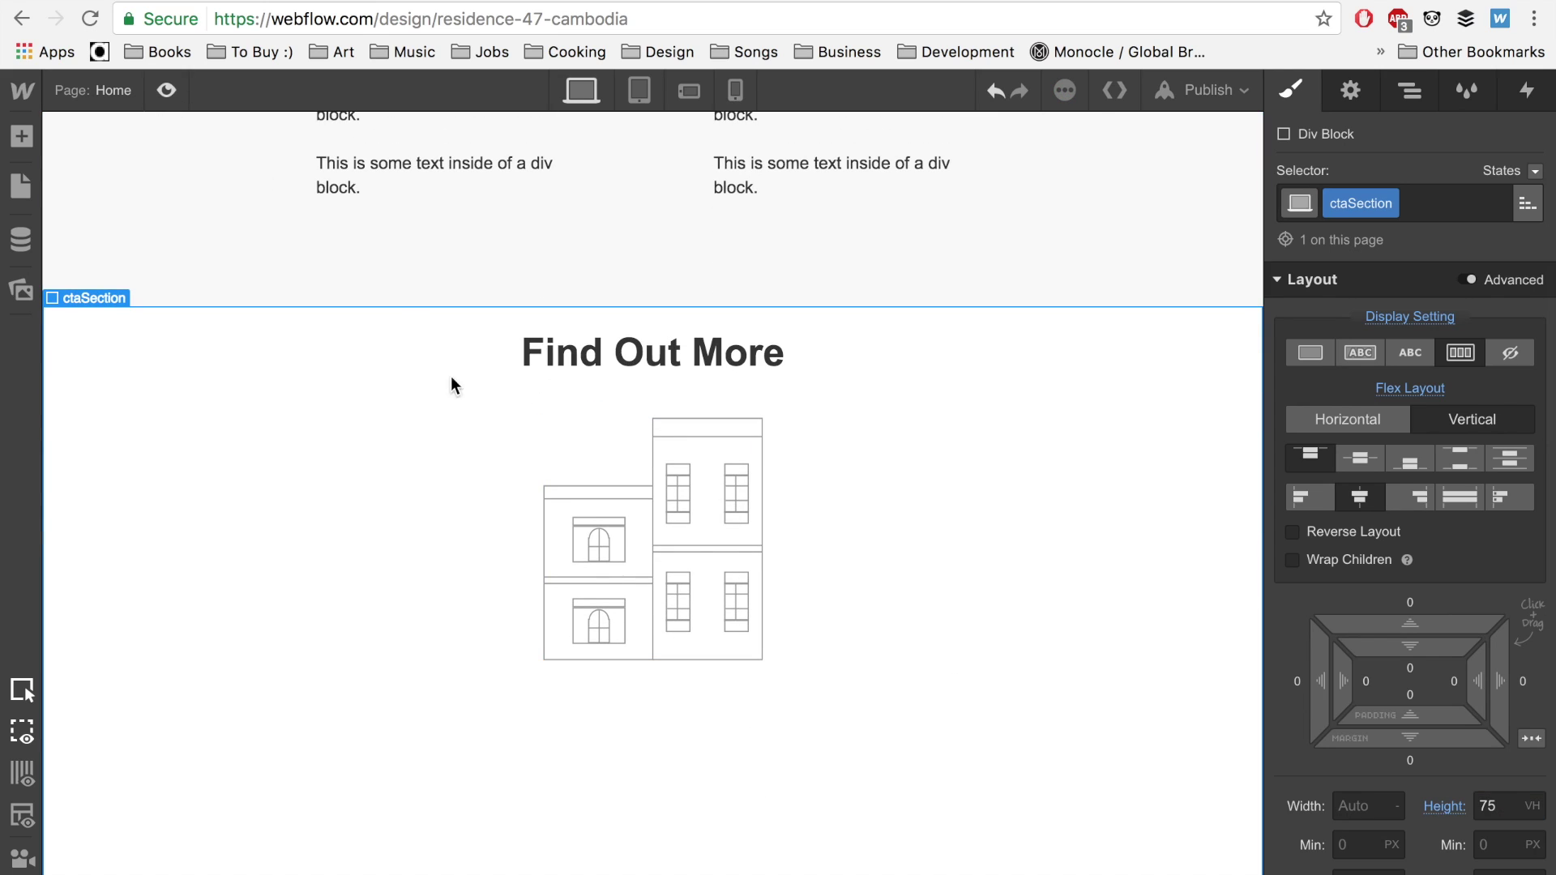
# Preview the resized Find Out More section and return to the page design.
pyautogui.press('super+shift+p')
pyautogui.scroll(3, 705, 602)
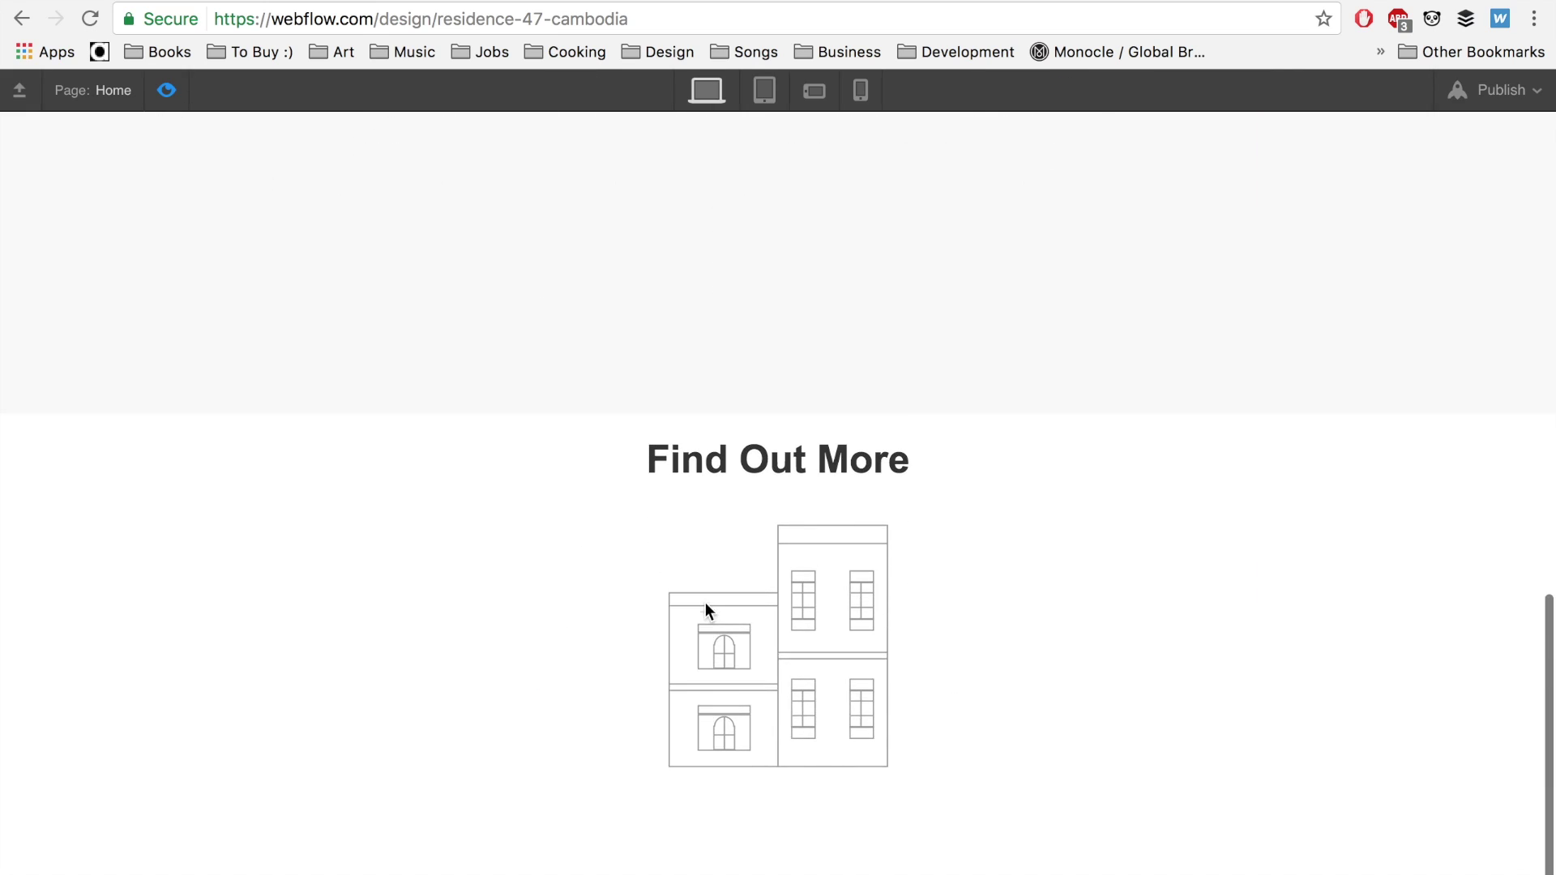
pyautogui.click(168, 90)
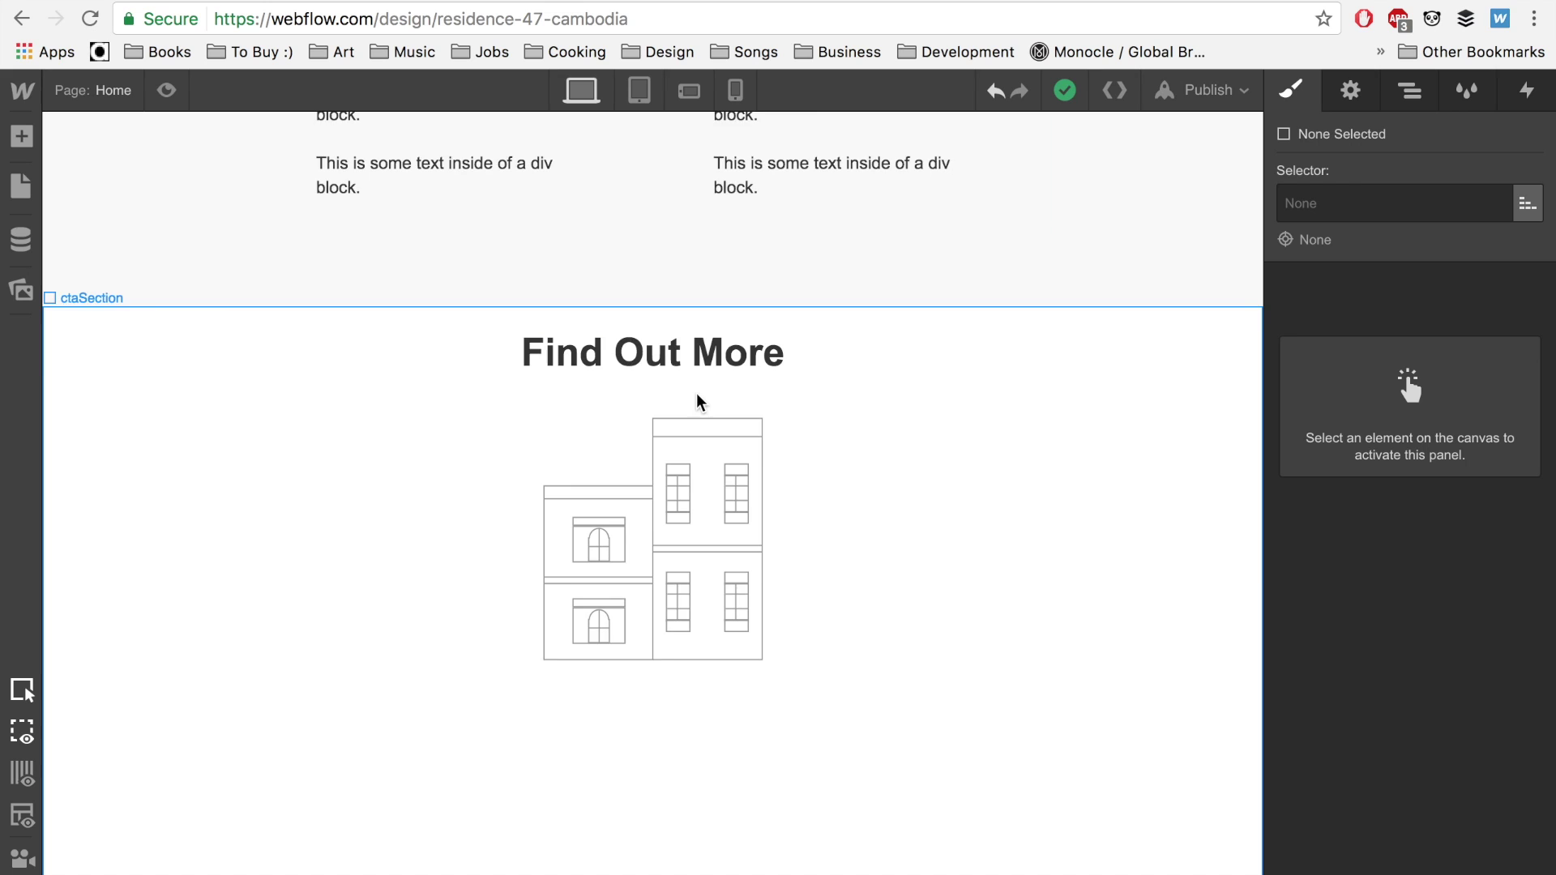
pyautogui.scroll(2, 697, 406)
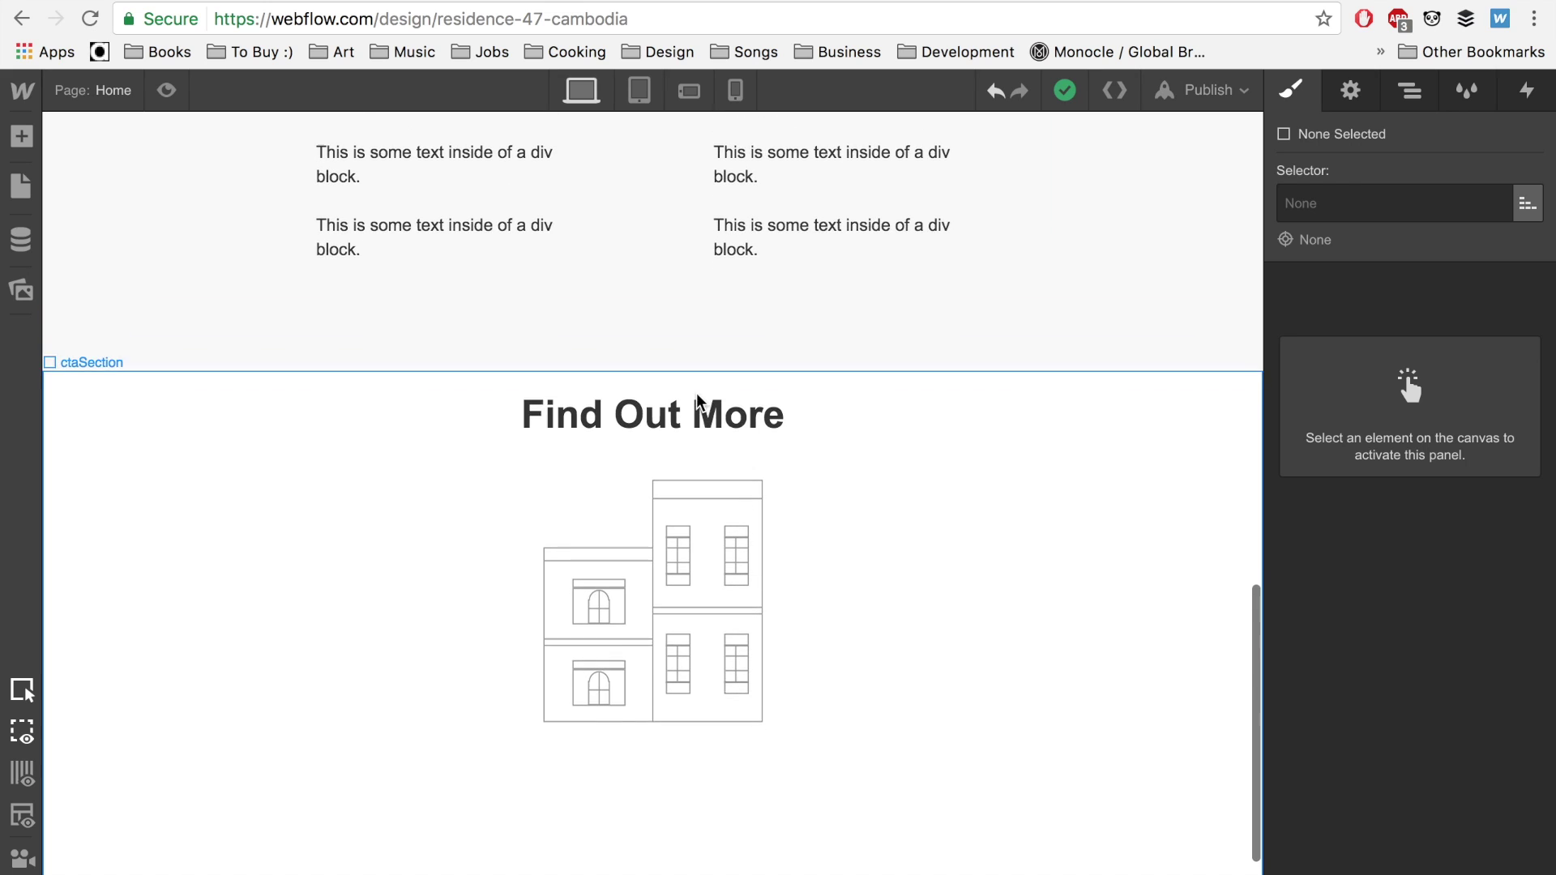
# Duplicate the iconImage div holding the building icon within iconWrapper.
pyautogui.click(1351, 91)
pyautogui.click(1295, 99)
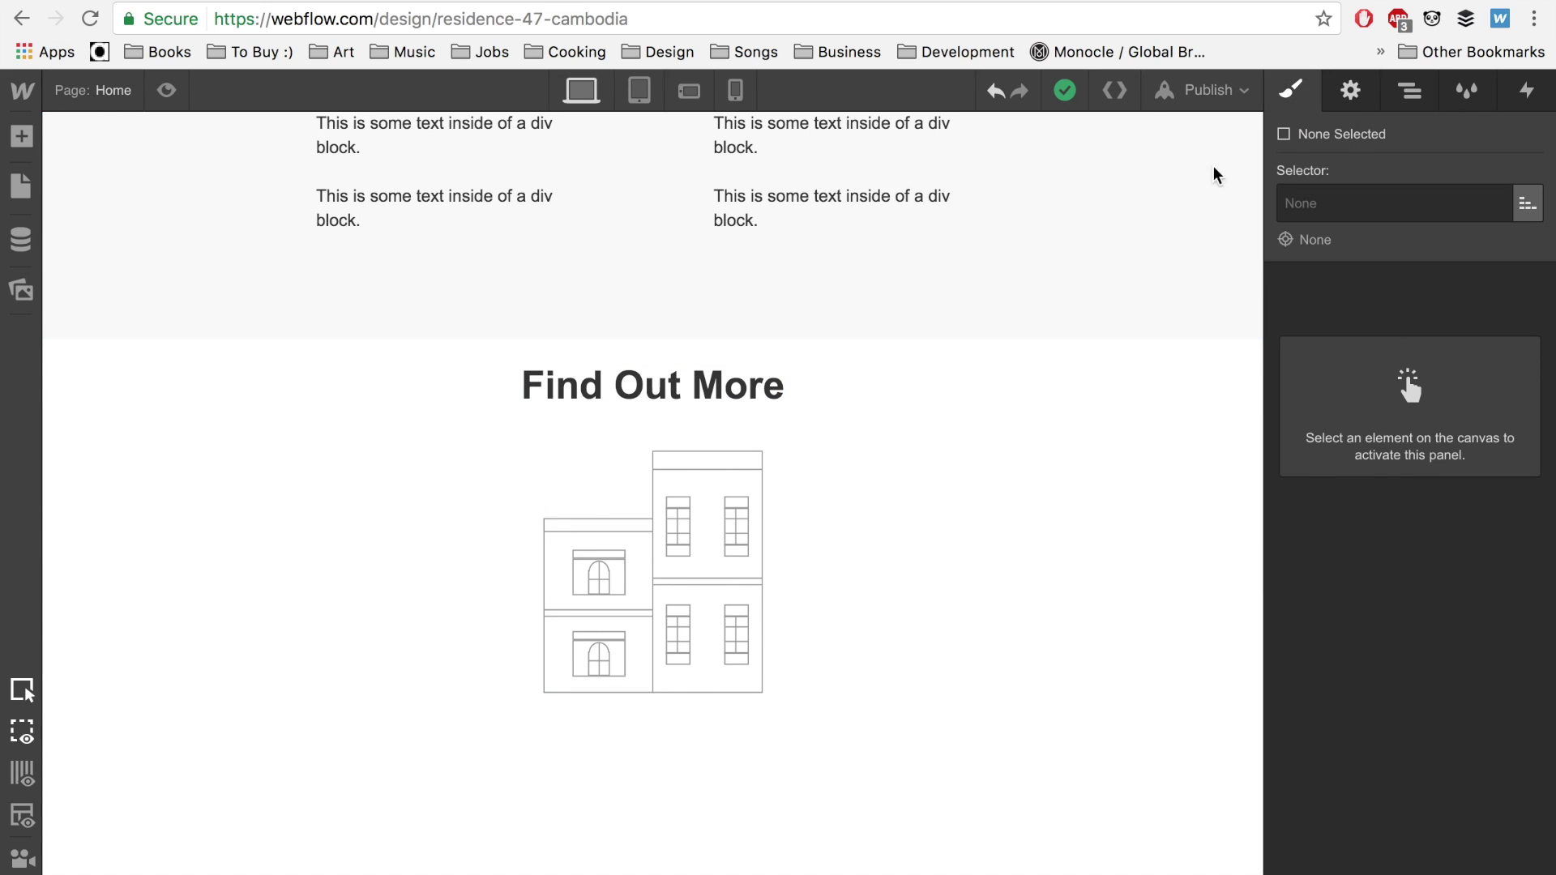
pyautogui.click(709, 478)
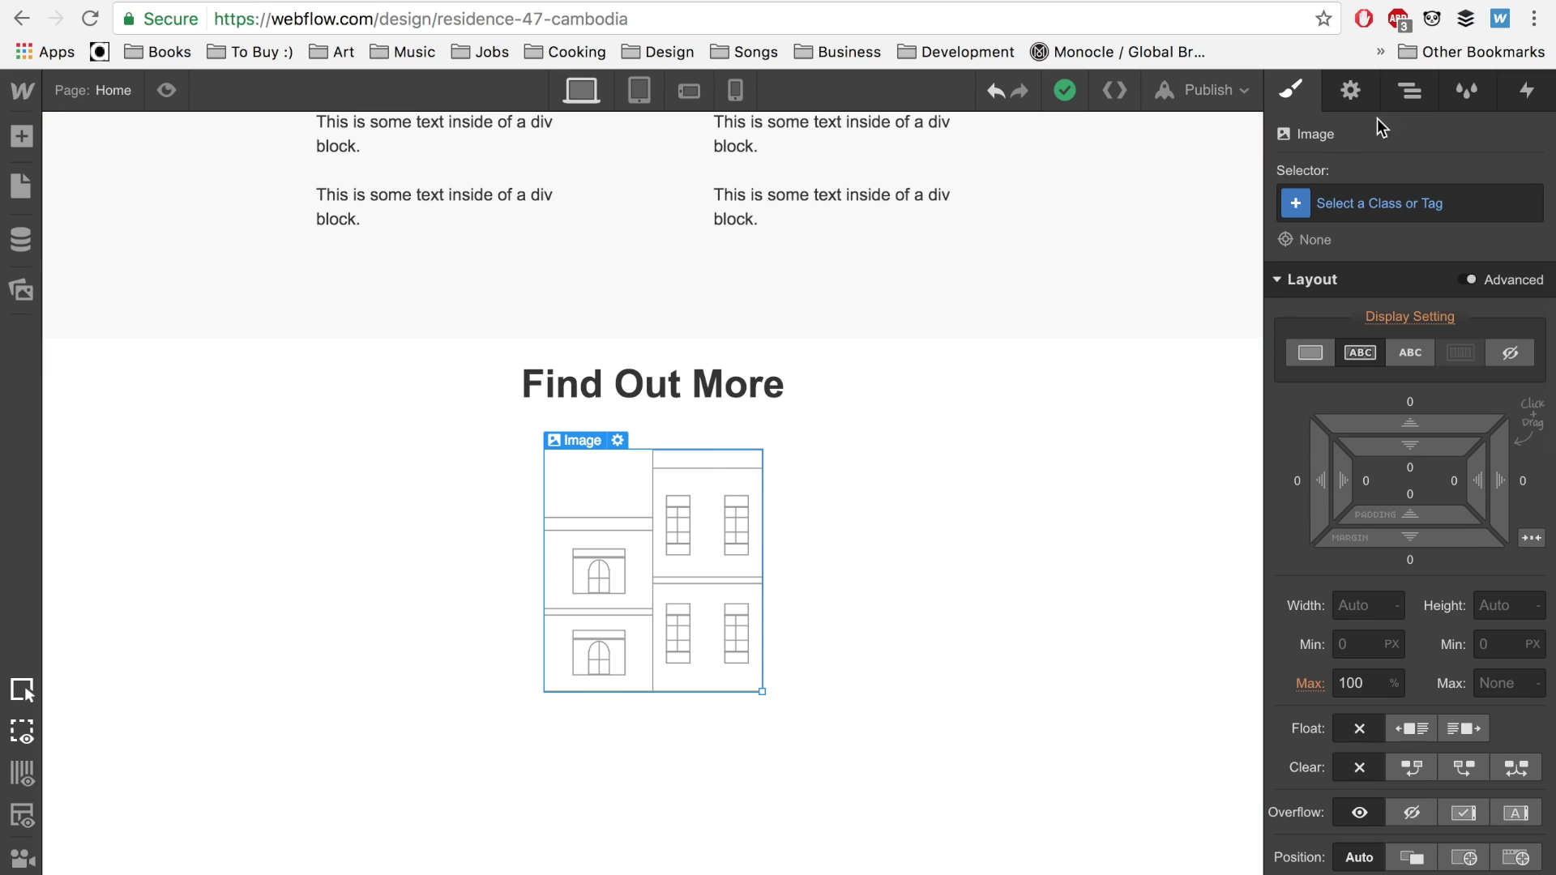
pyautogui.click(1412, 102)
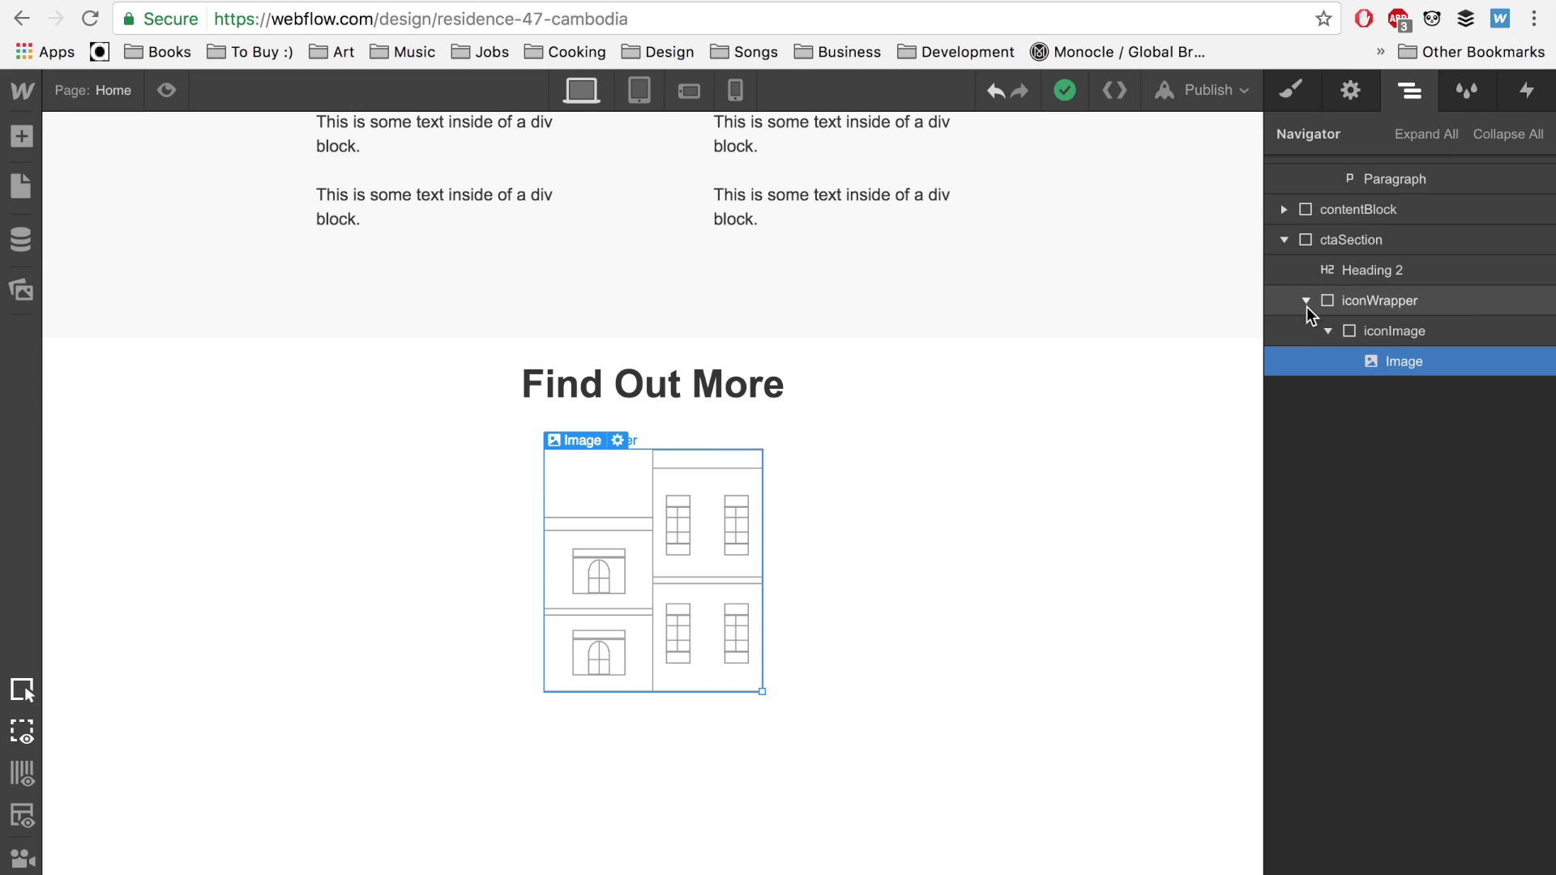
pyautogui.click(1327, 332)
pyautogui.click(1359, 333)
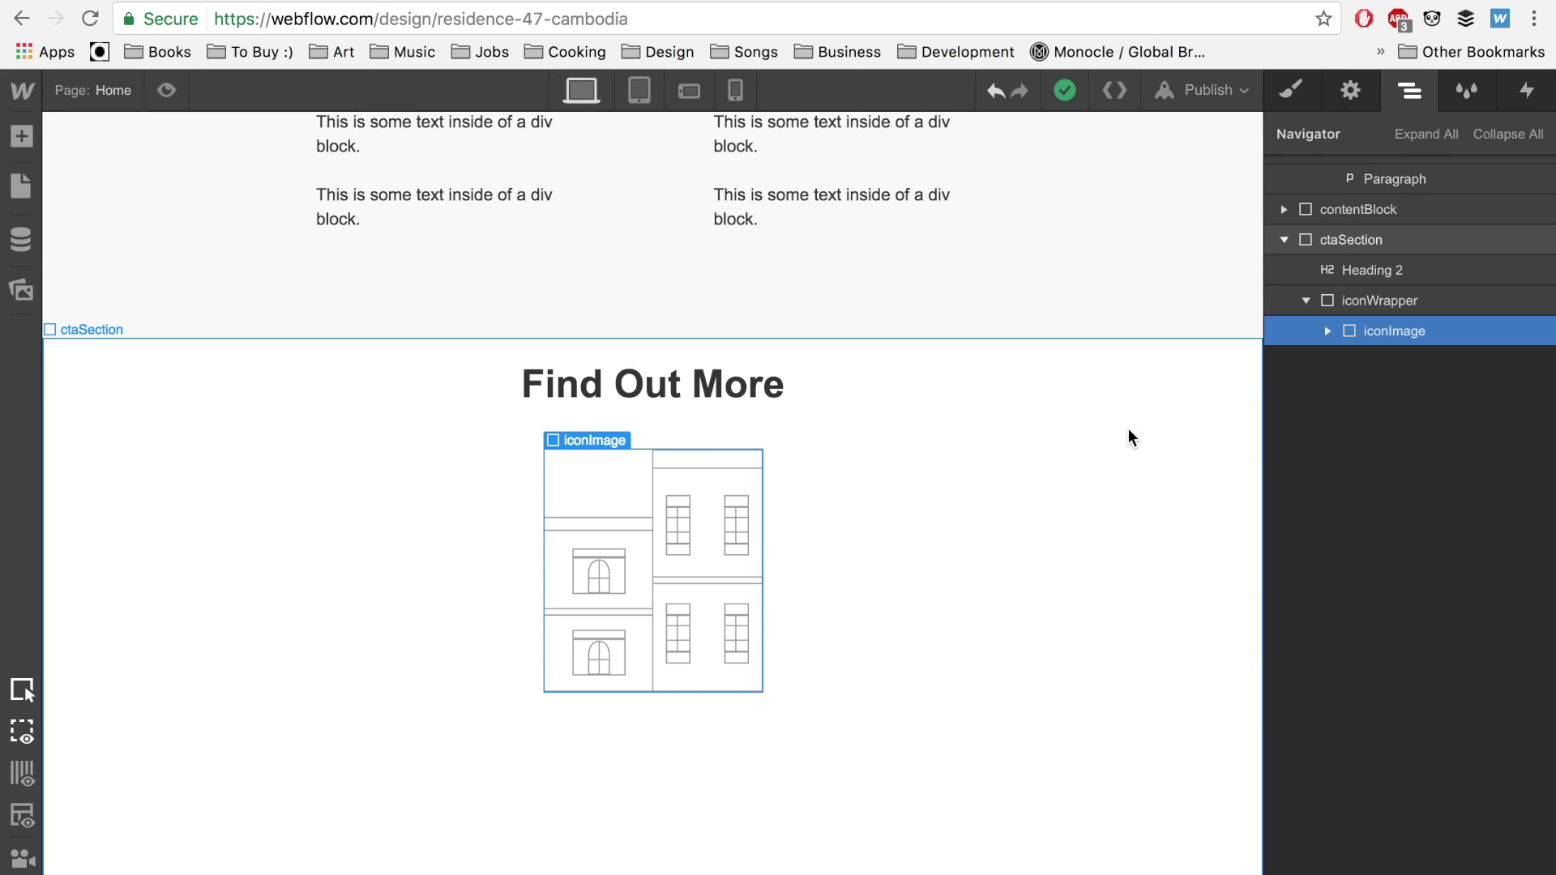
pyautogui.press('super+d')
pyautogui.click(1374, 372)
pyautogui.click(1392, 330)
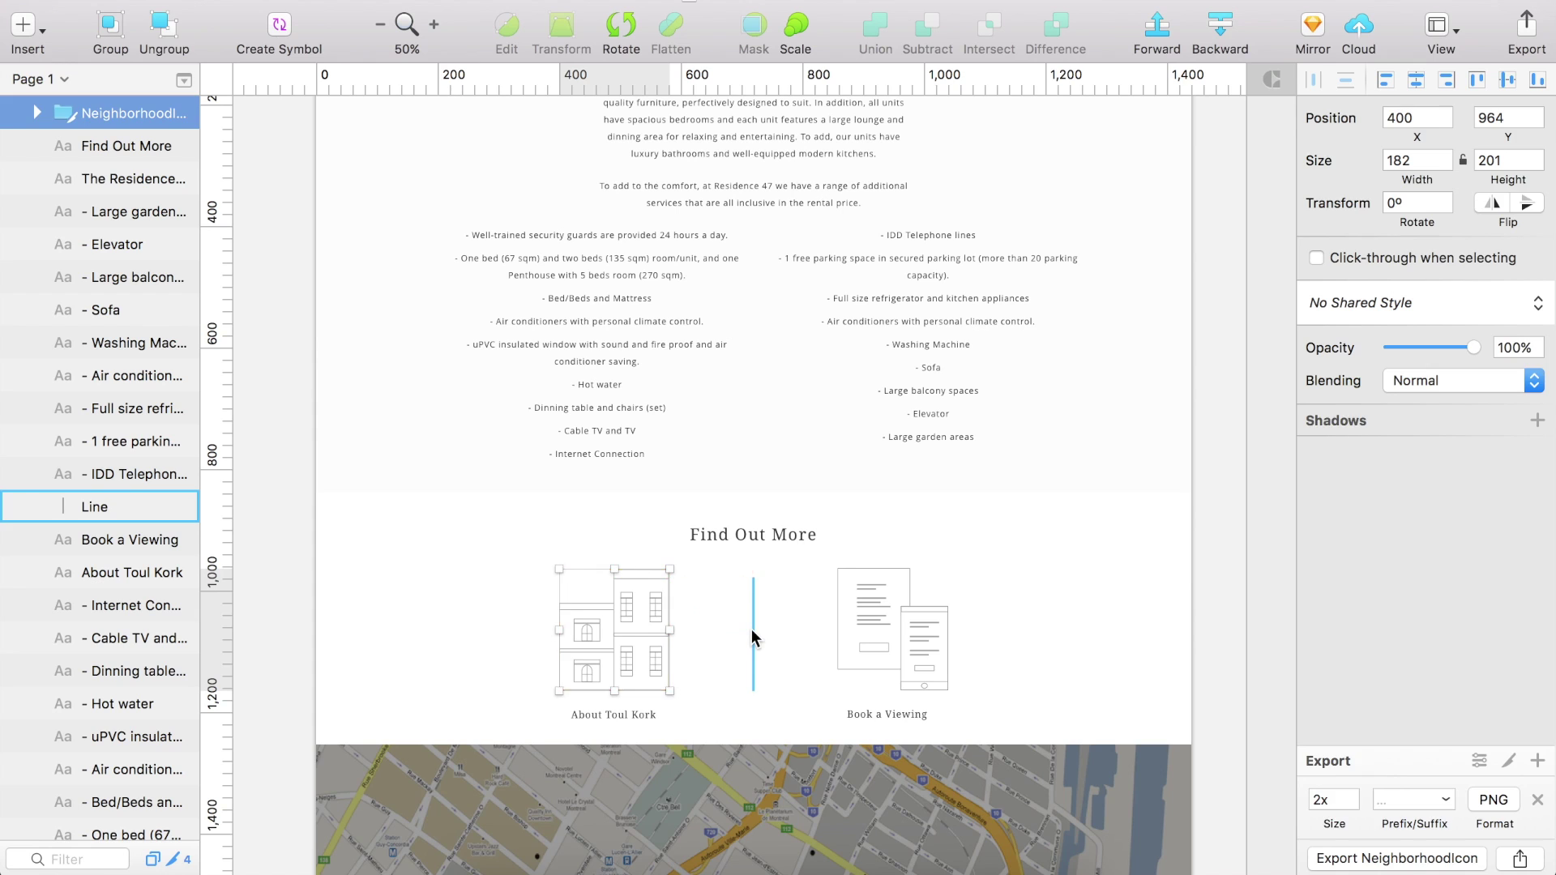
# Check the icon spacing around the divider in the Sketch mockup, and set the right and left margins of iconImage to 136 in Webflow.
pyautogui.moveTo(733, 629); pyautogui.dragTo(888, 629)
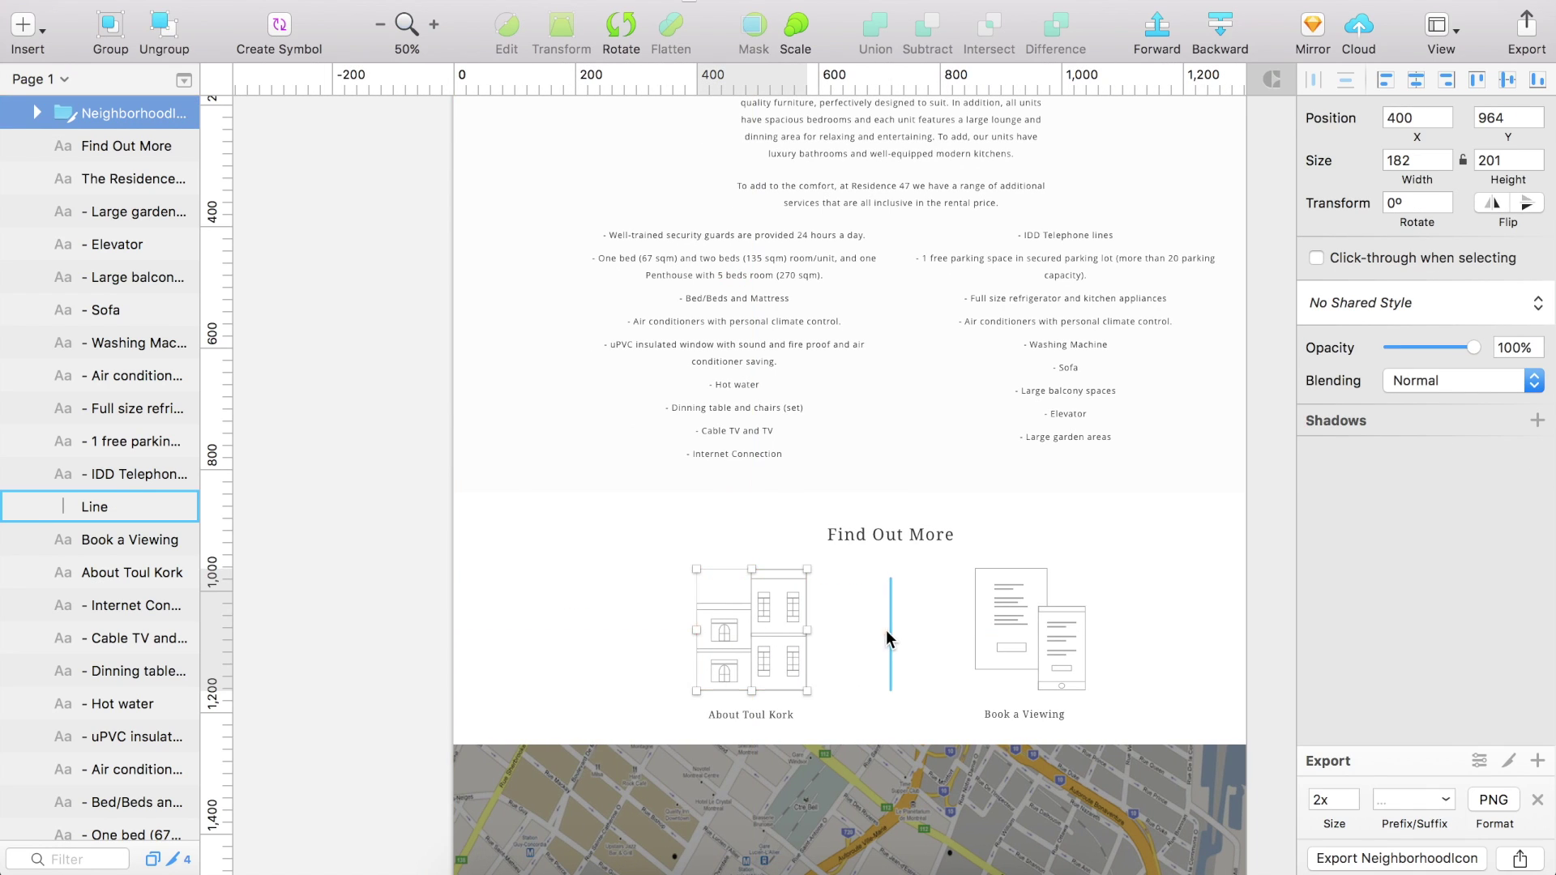
pyautogui.press('super+Tab')
pyautogui.press('s')
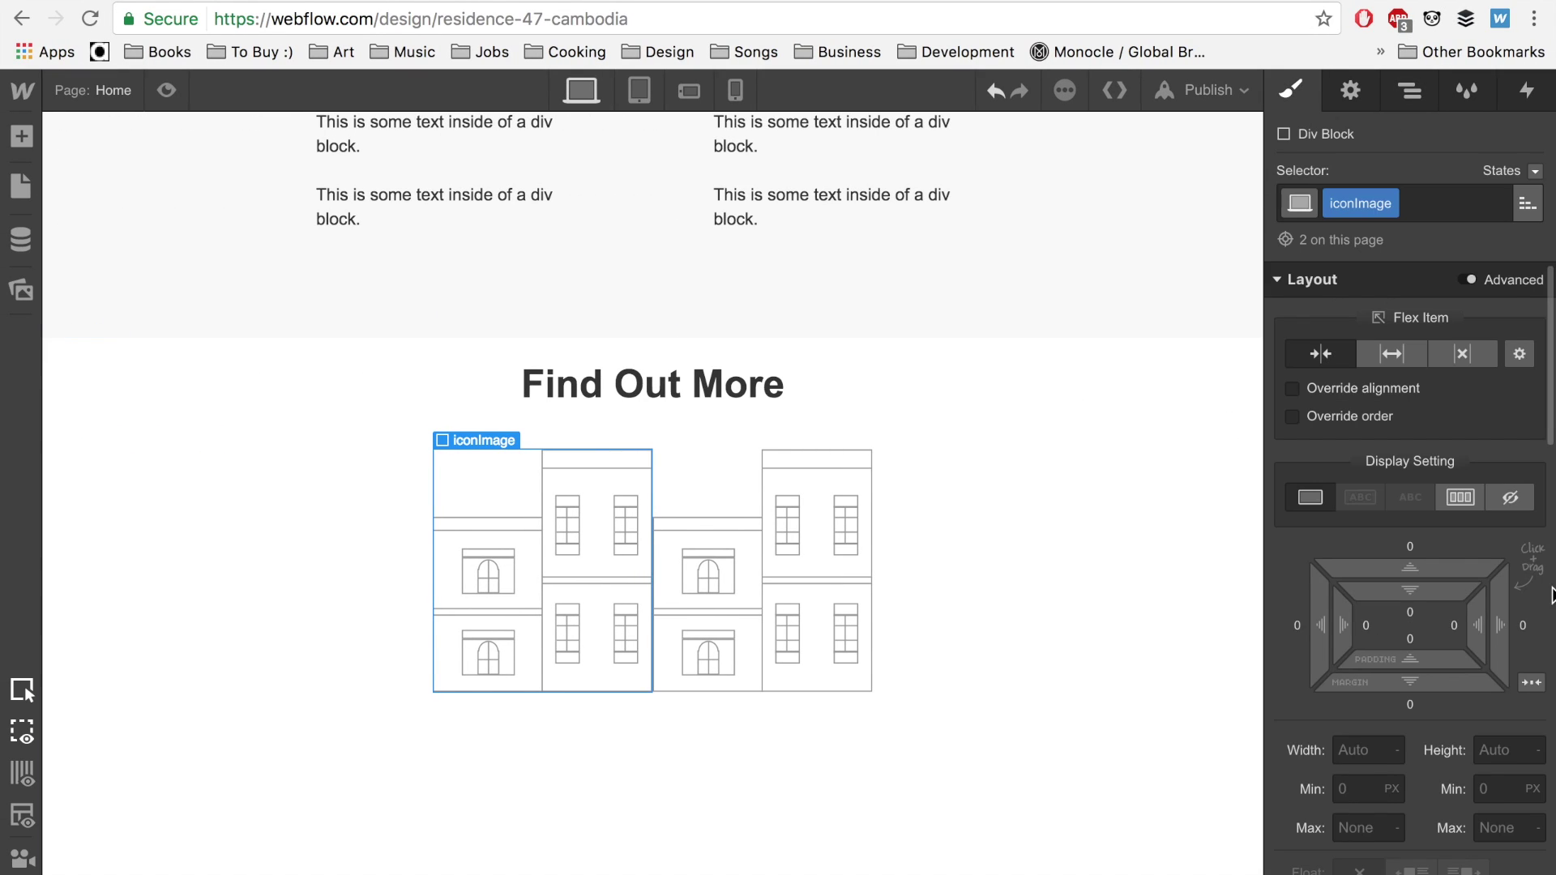
pyautogui.click(1523, 625)
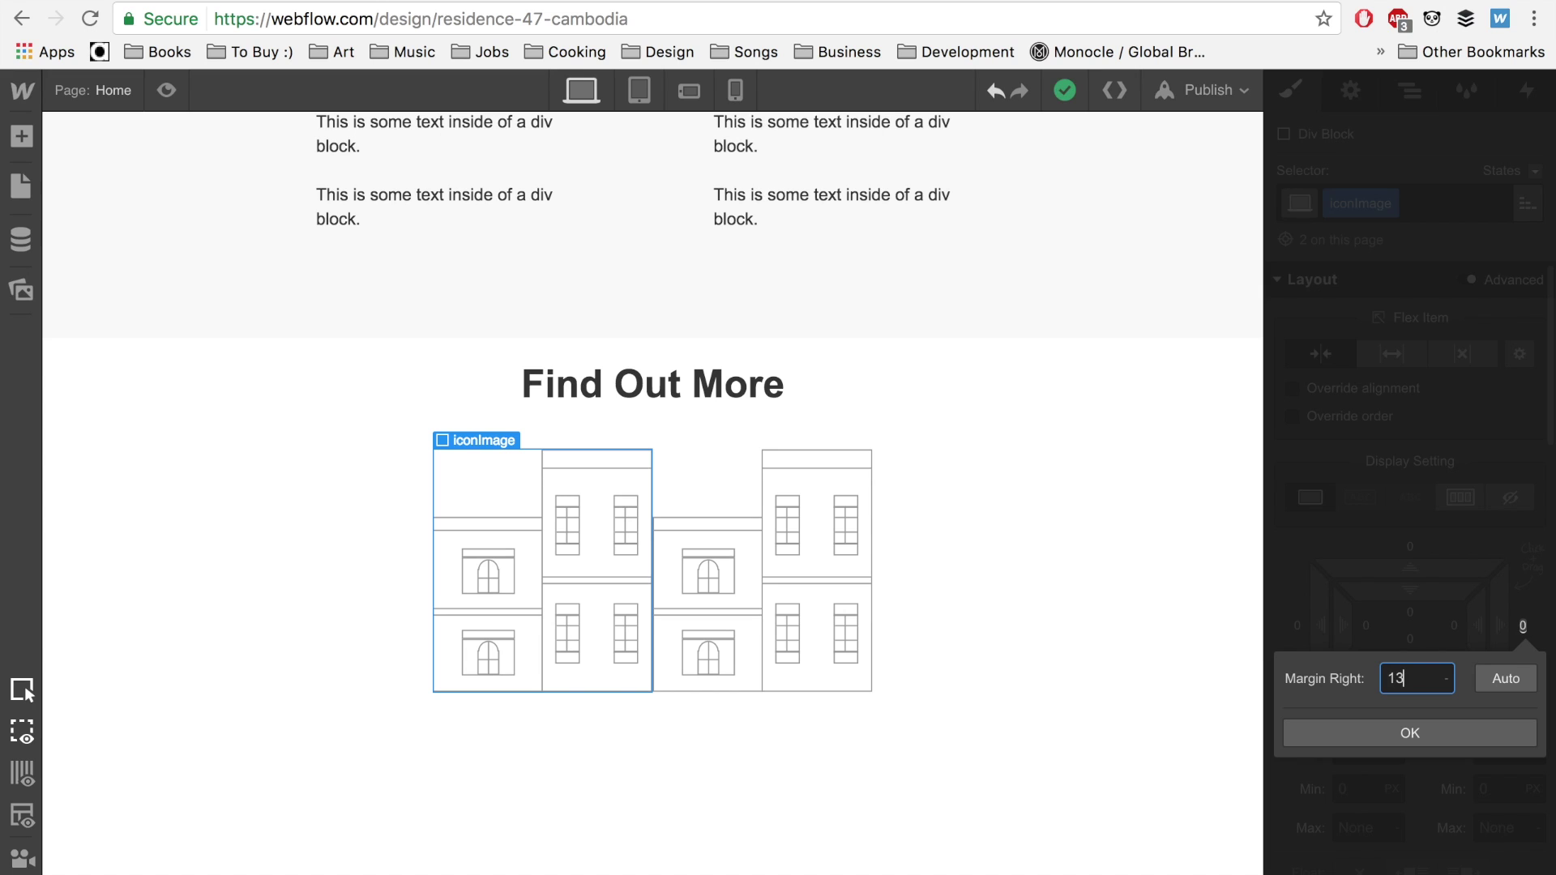
pyautogui.write('136')
pyautogui.press('Return')
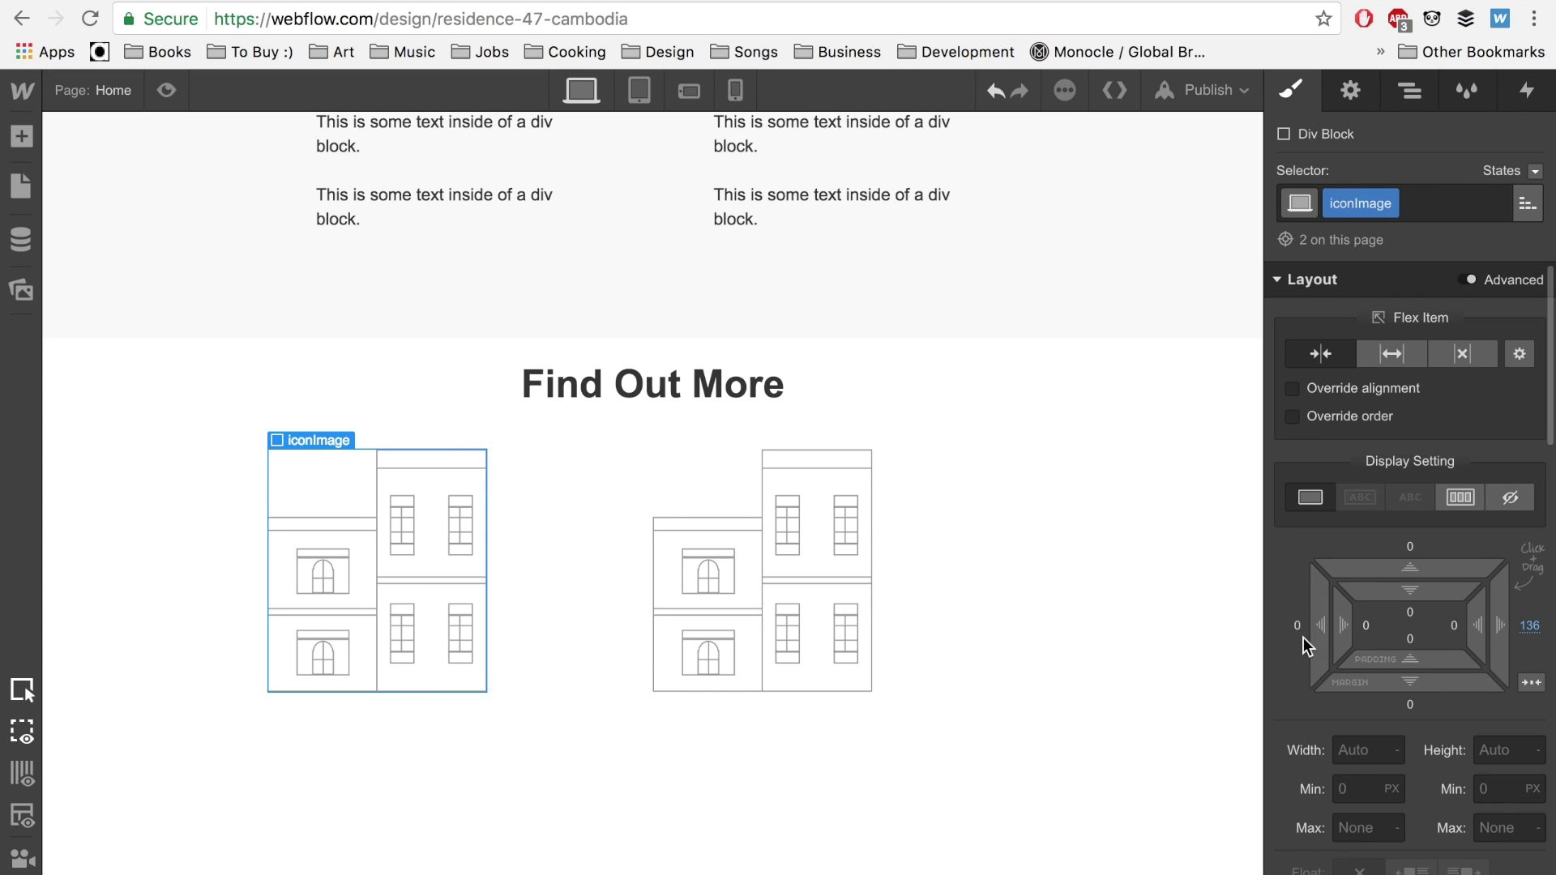
pyautogui.click(1298, 626)
pyautogui.write('2')
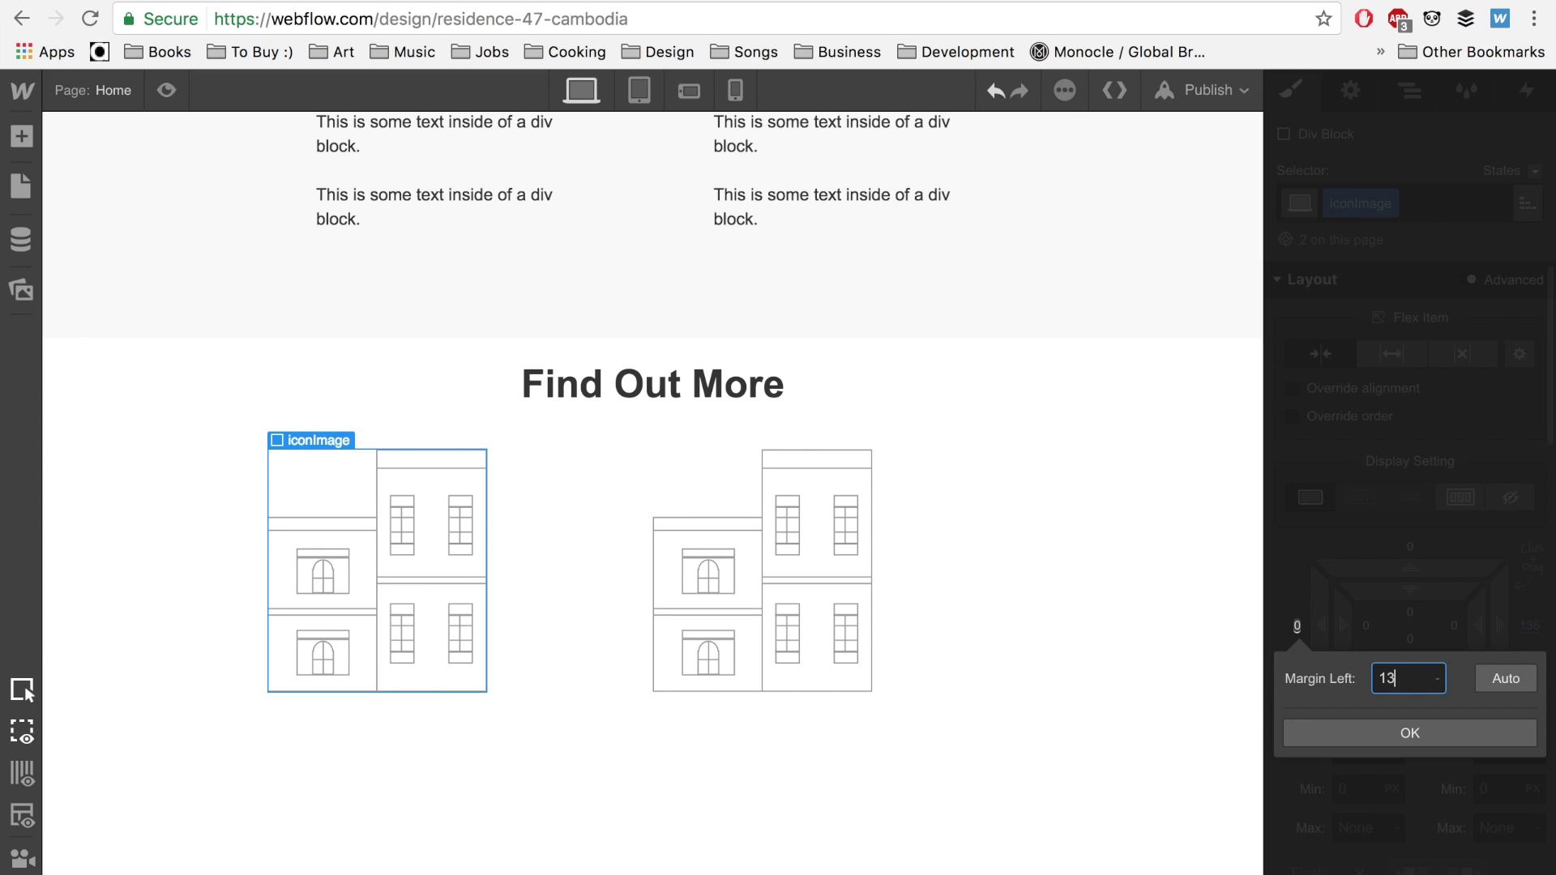
pyautogui.write('36')
pyautogui.press('Return')
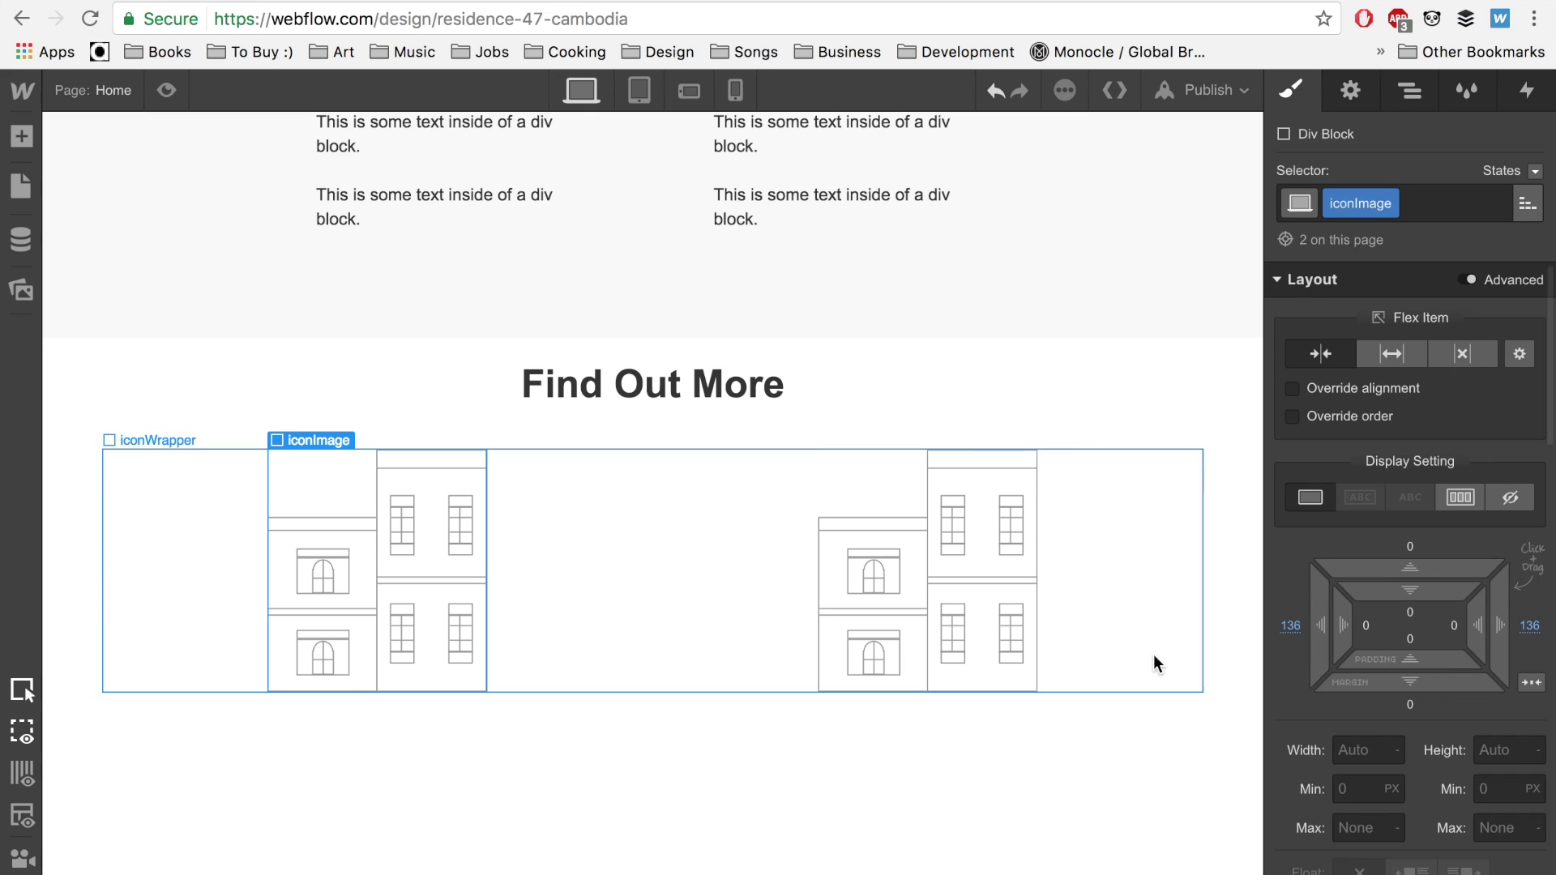
# Preview the Find Out More section with the two spaced icons and return to editing.
pyautogui.click(177, 94)
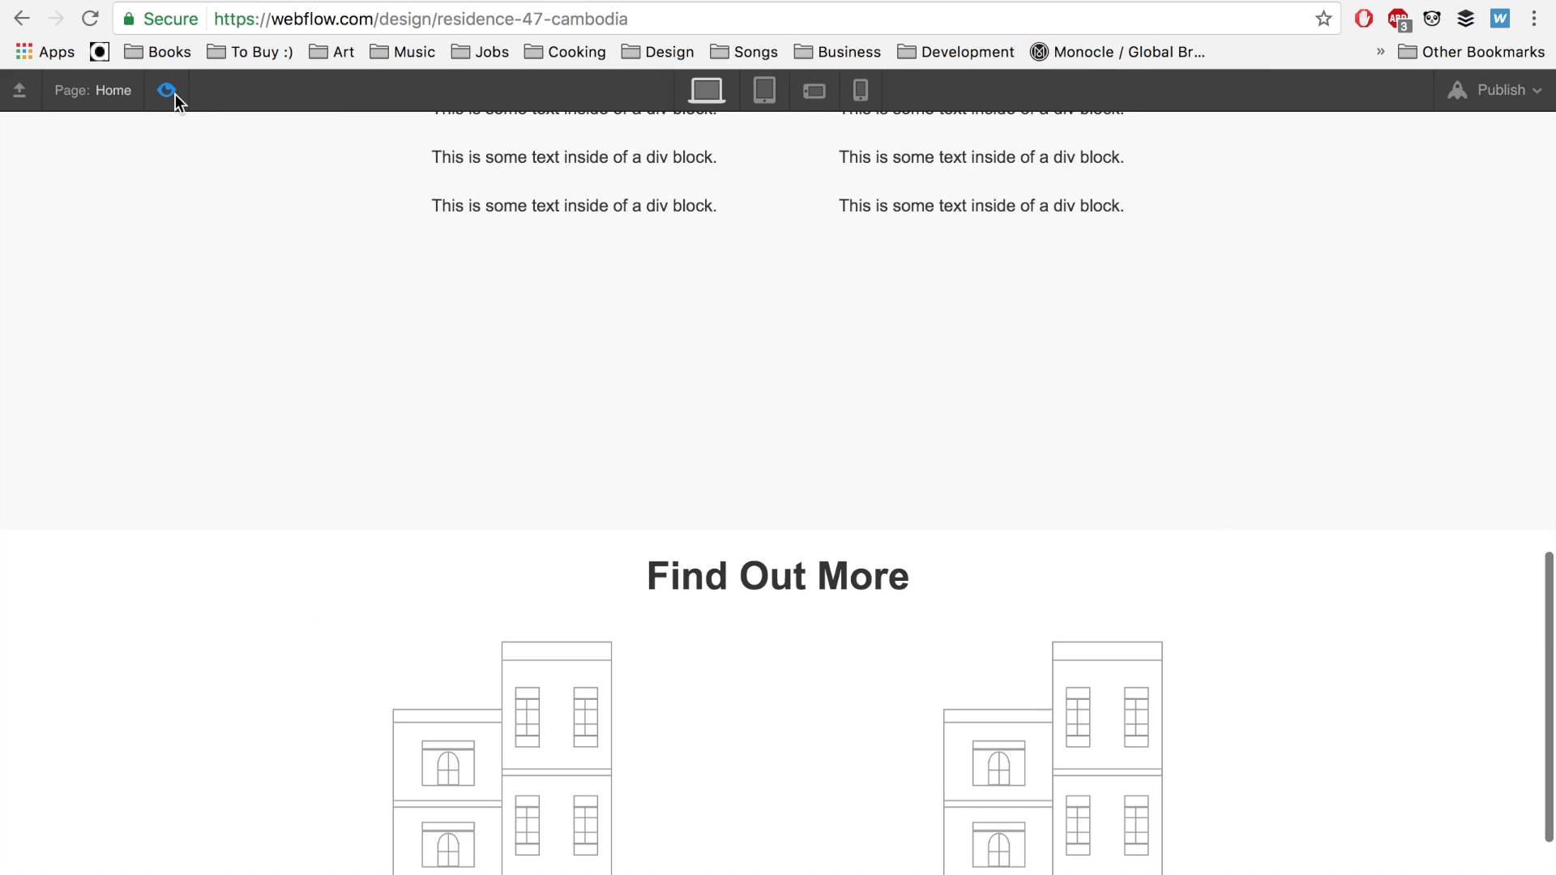
pyautogui.click(175, 94)
pyautogui.scroll(-1, 528, 570)
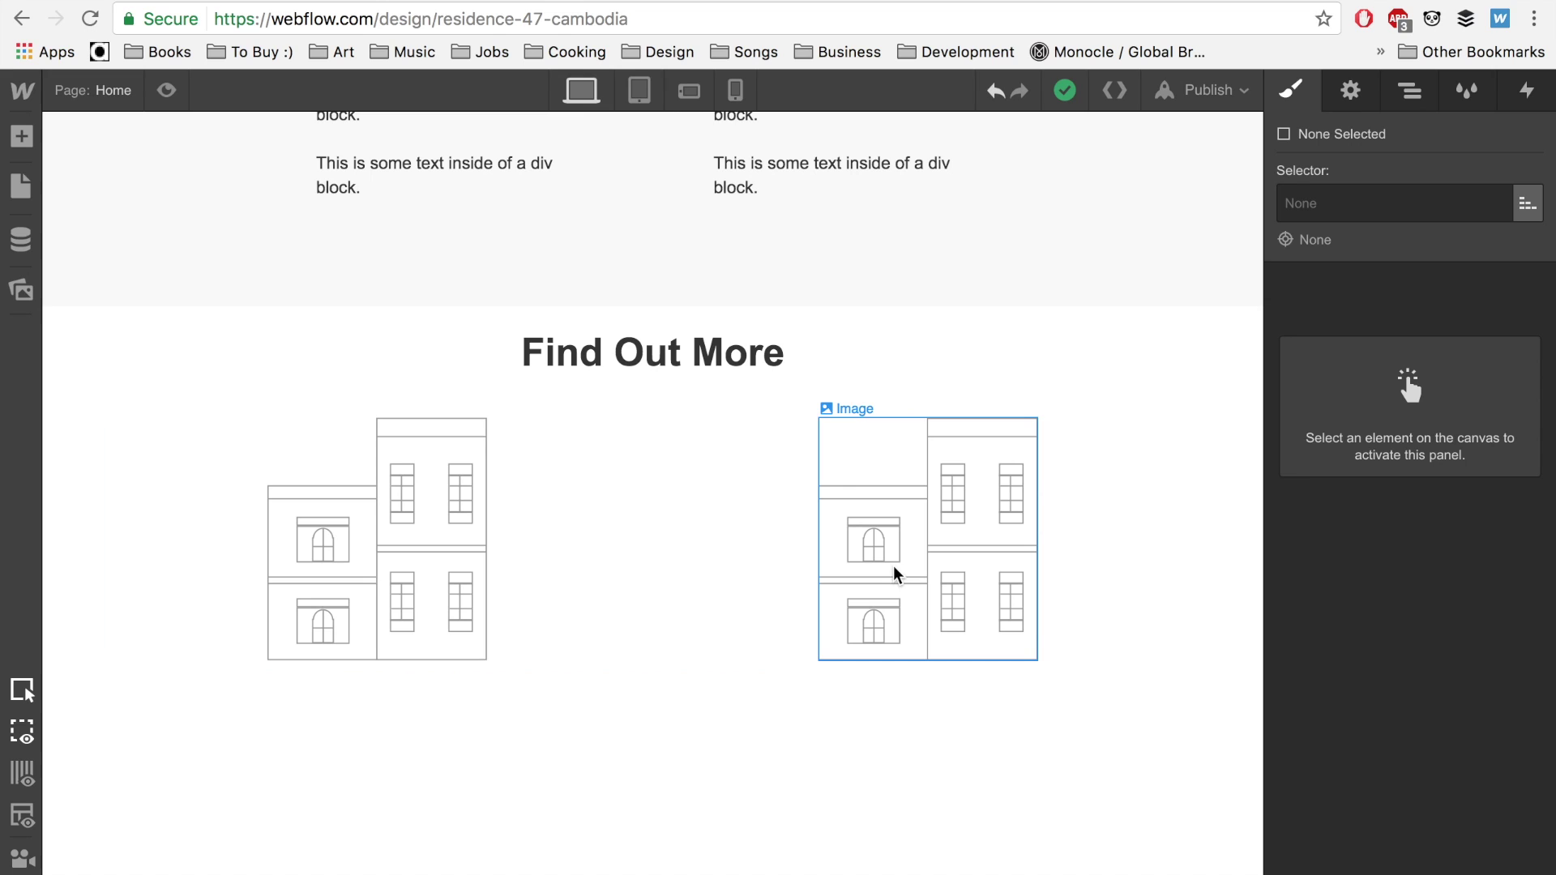
pyautogui.scroll(-1, 556, 510)
# Replace the image in the second iconImage with an uploaded document-and-phone icon from the Desktop.
pyautogui.click(1351, 106)
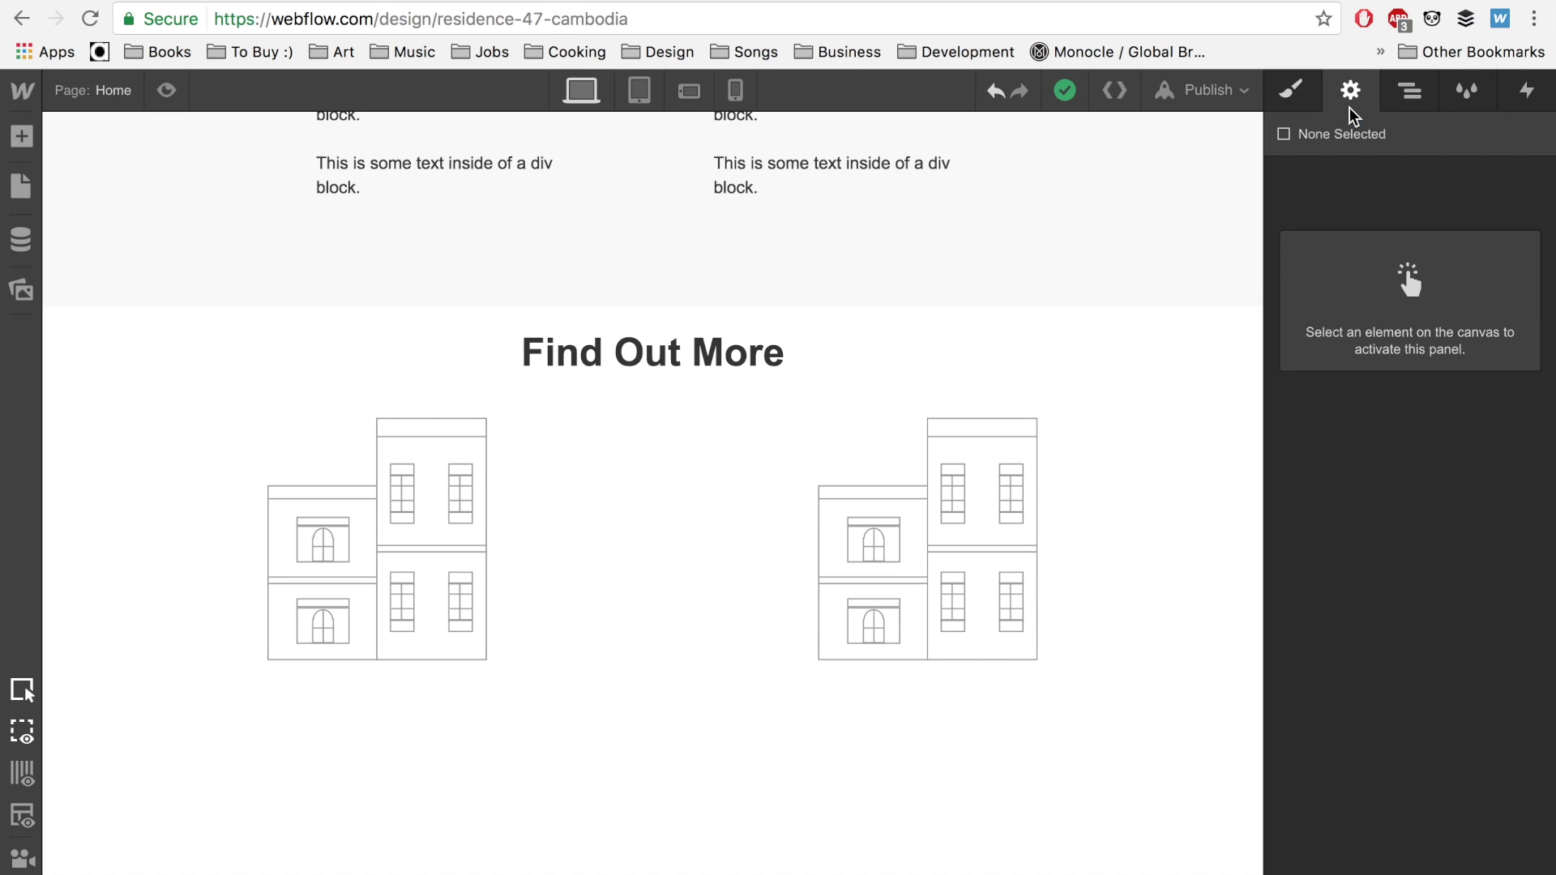
pyautogui.click(1405, 104)
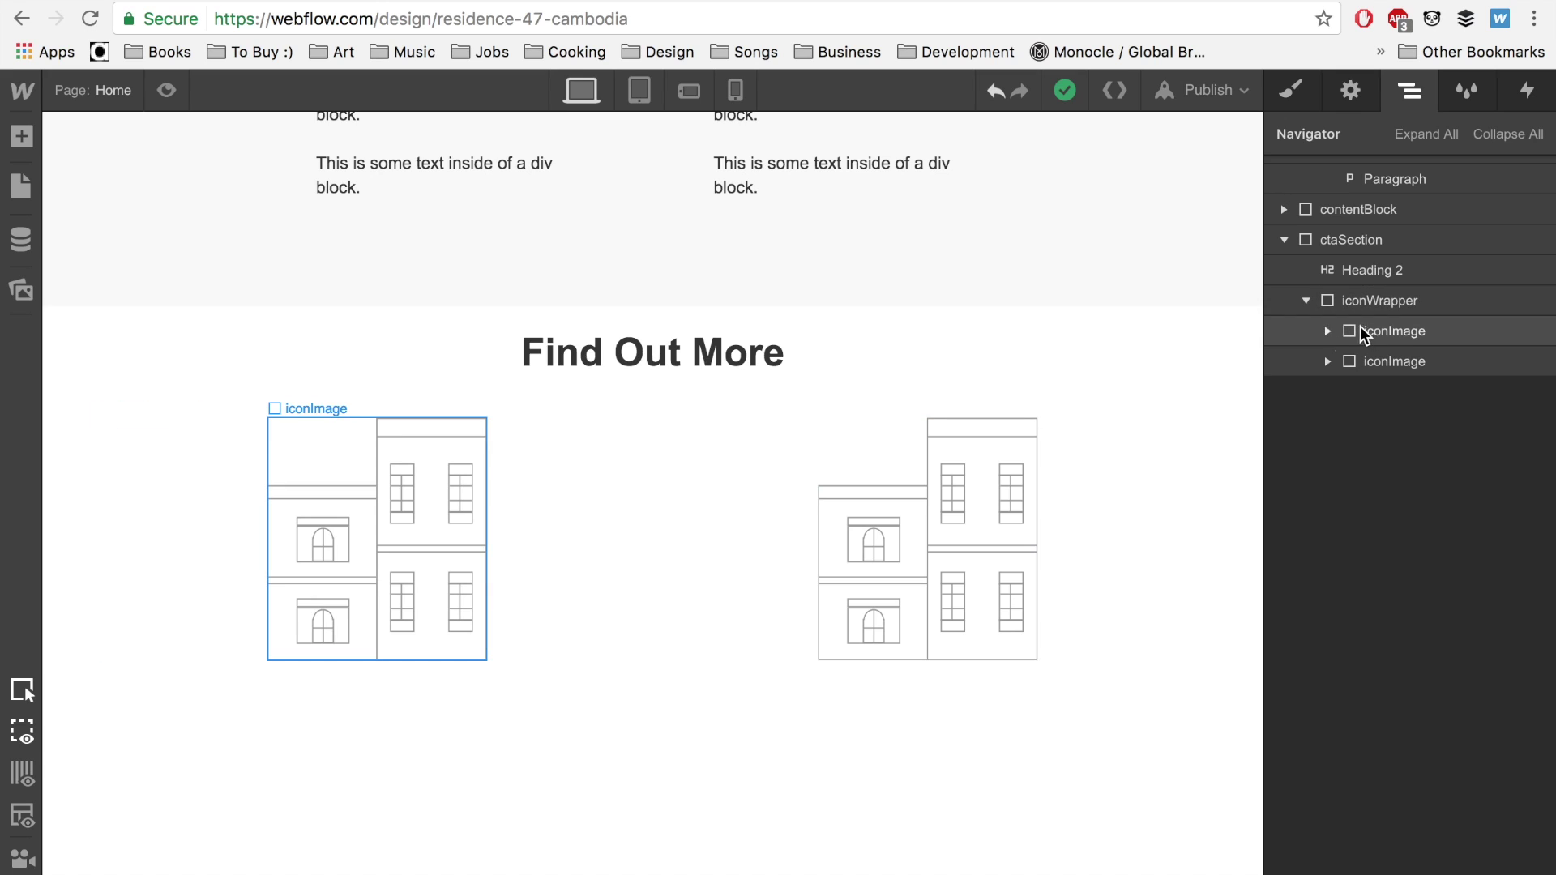
pyautogui.click(1328, 362)
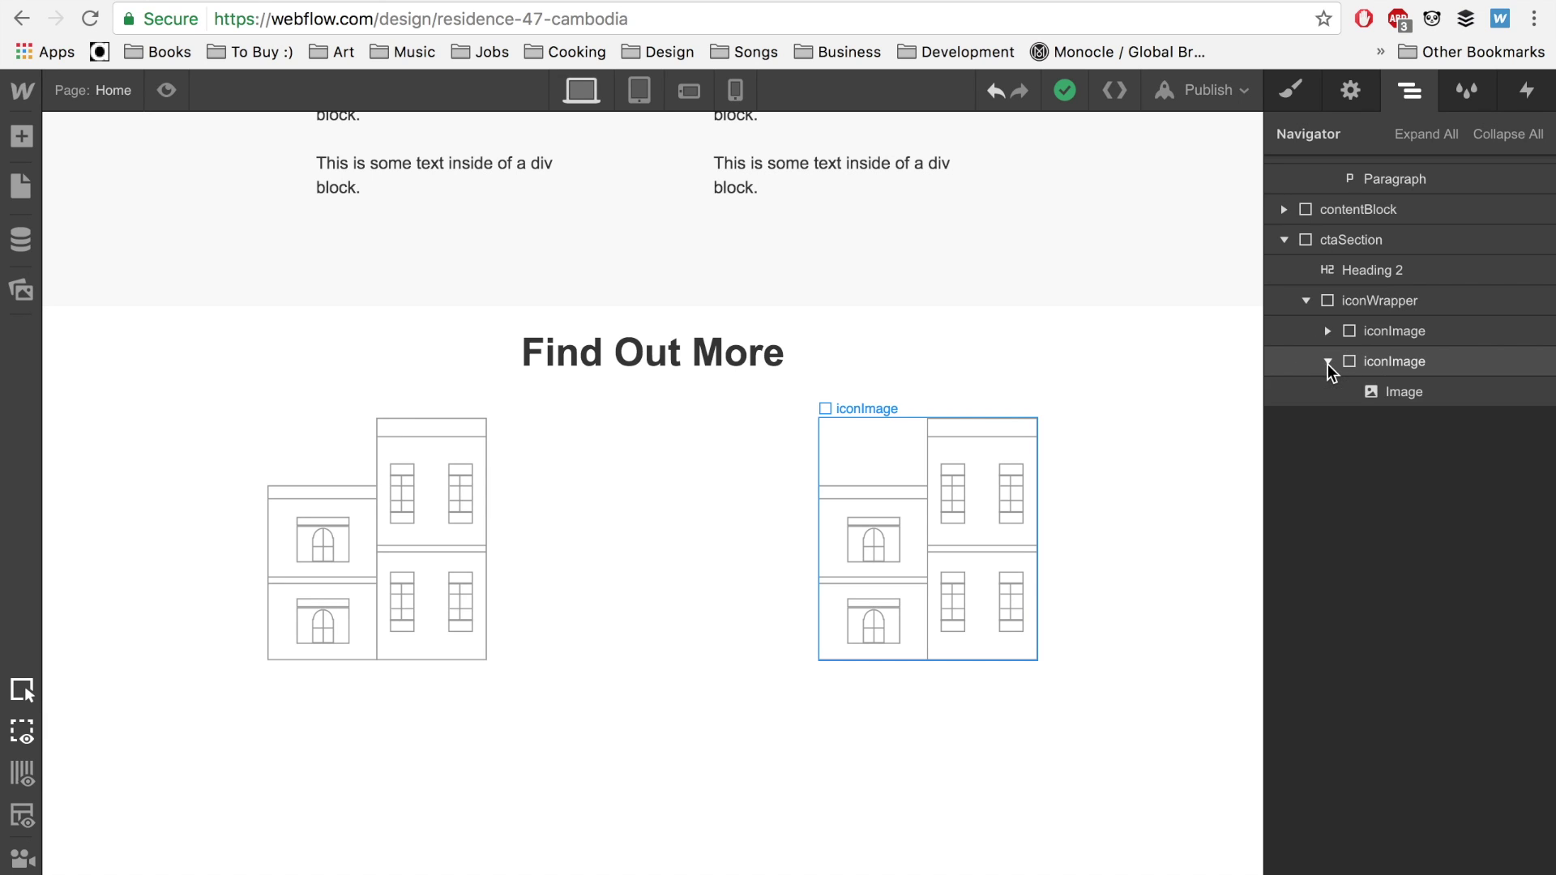
pyautogui.click(1373, 391)
pyautogui.click(895, 410)
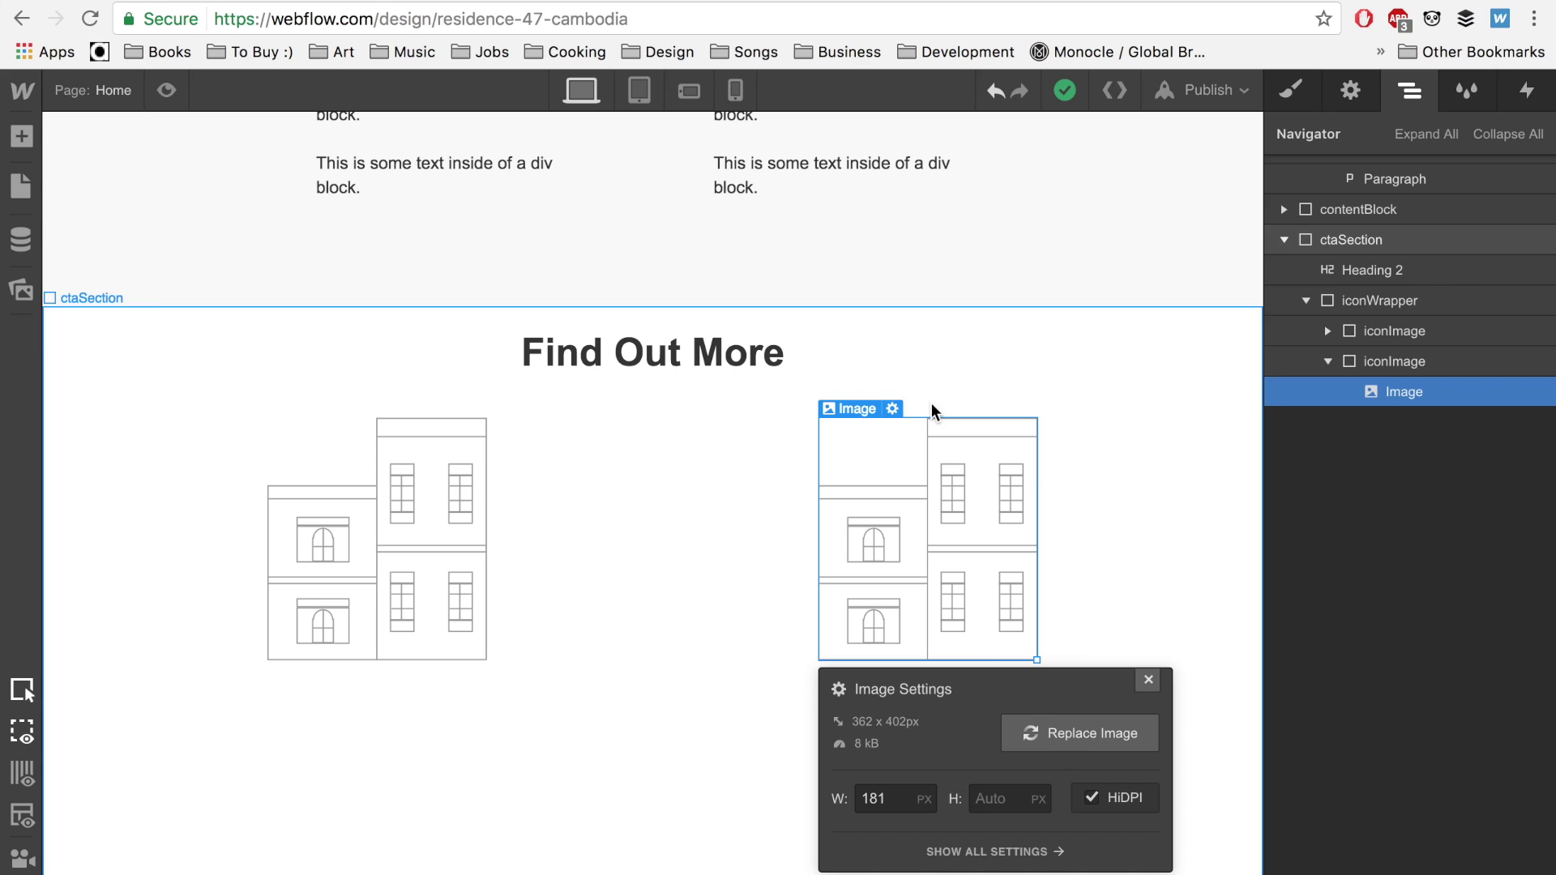
pyautogui.click(1070, 746)
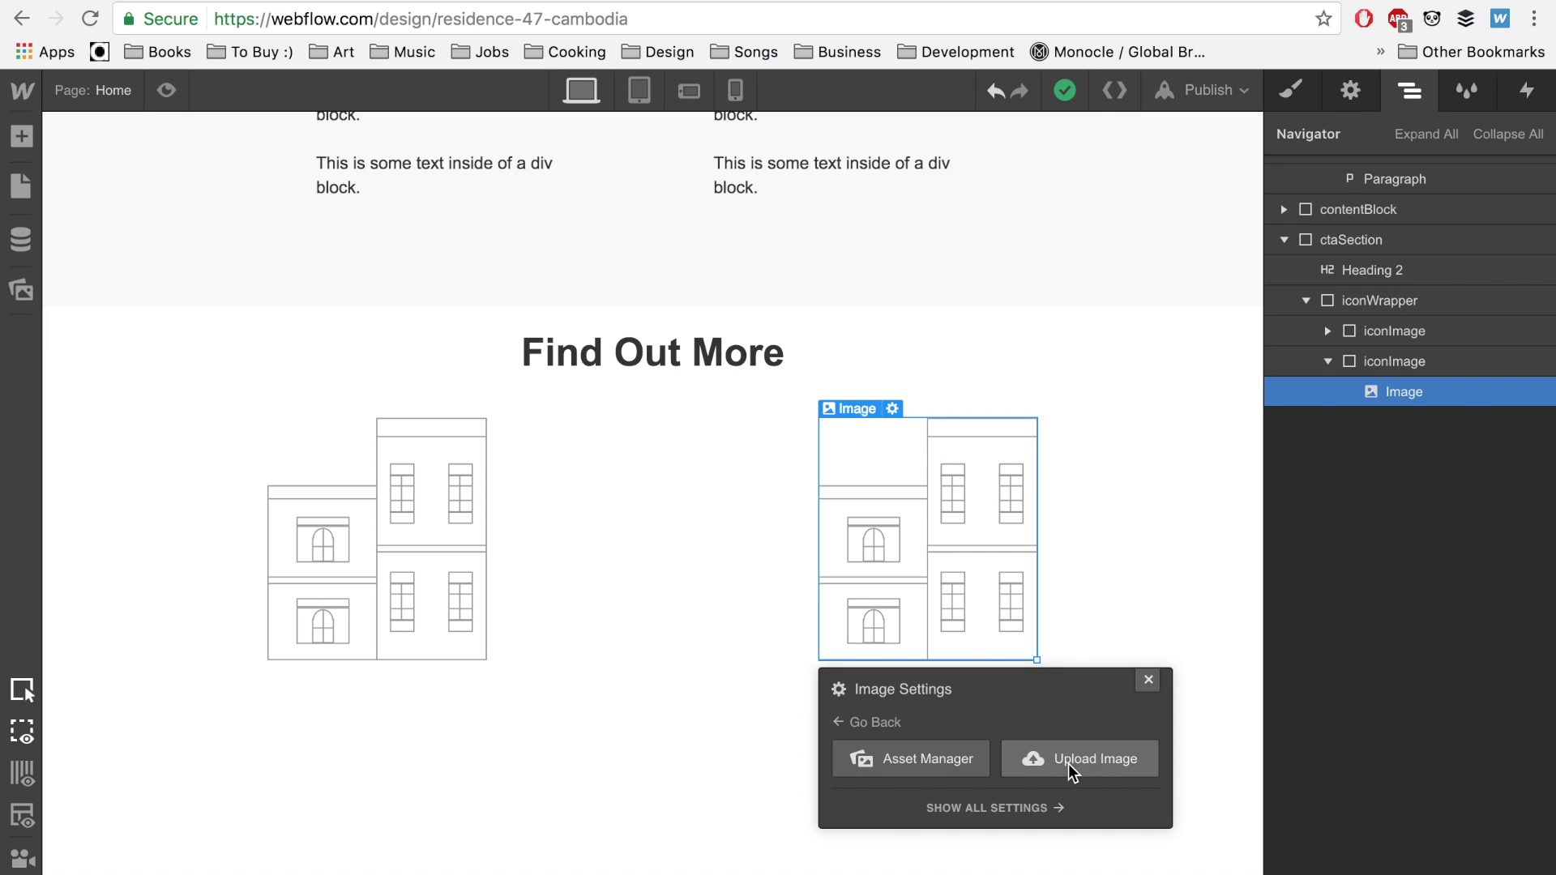
pyautogui.click(1023, 755)
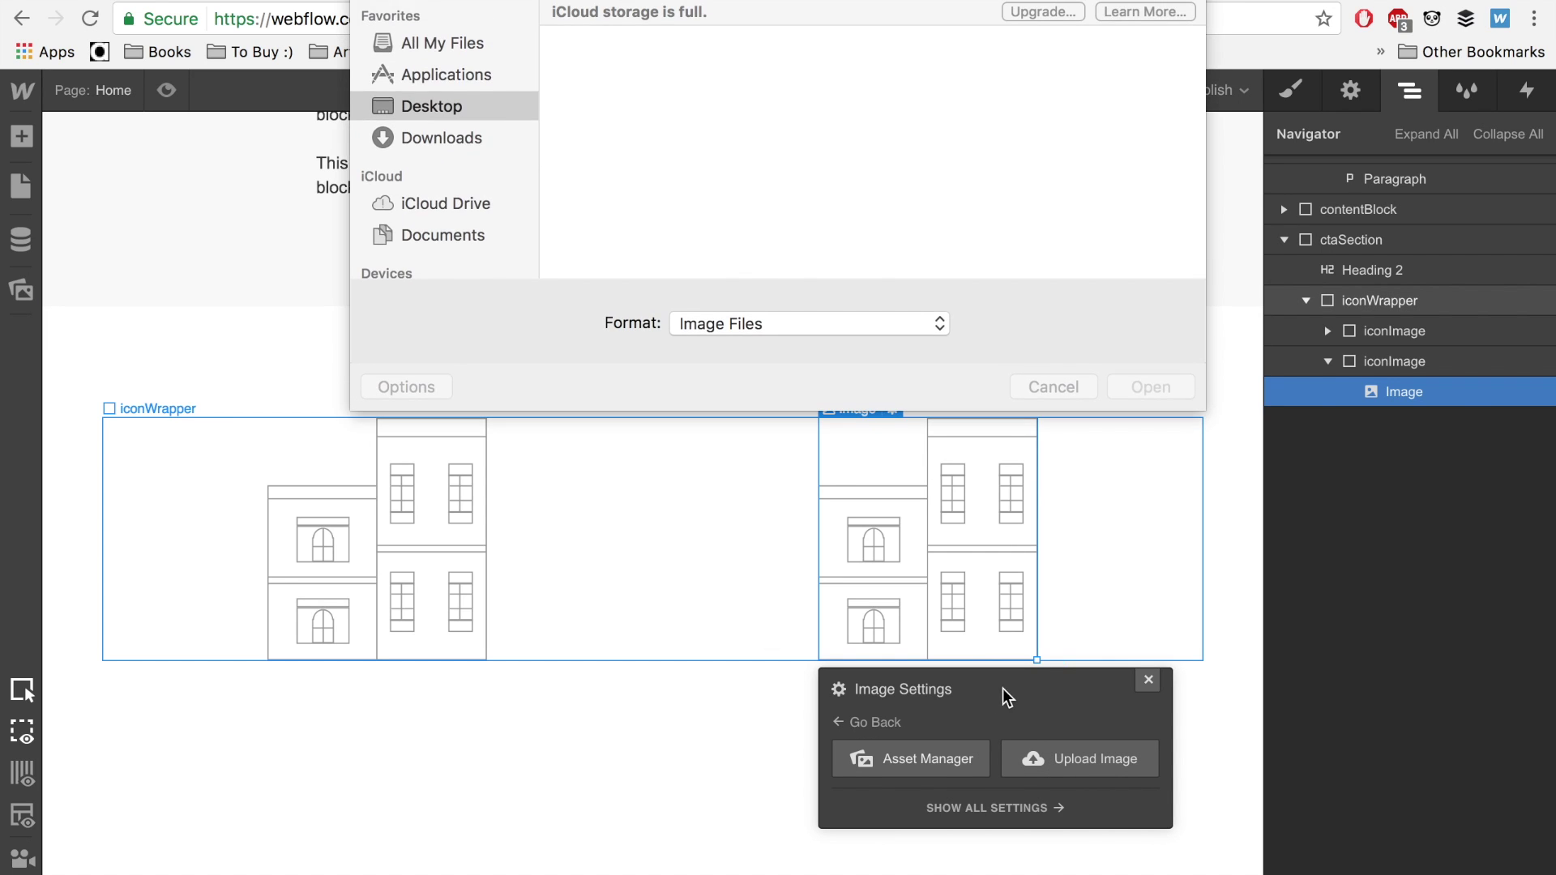
pyautogui.click(819, 52)
pyautogui.click(1153, 389)
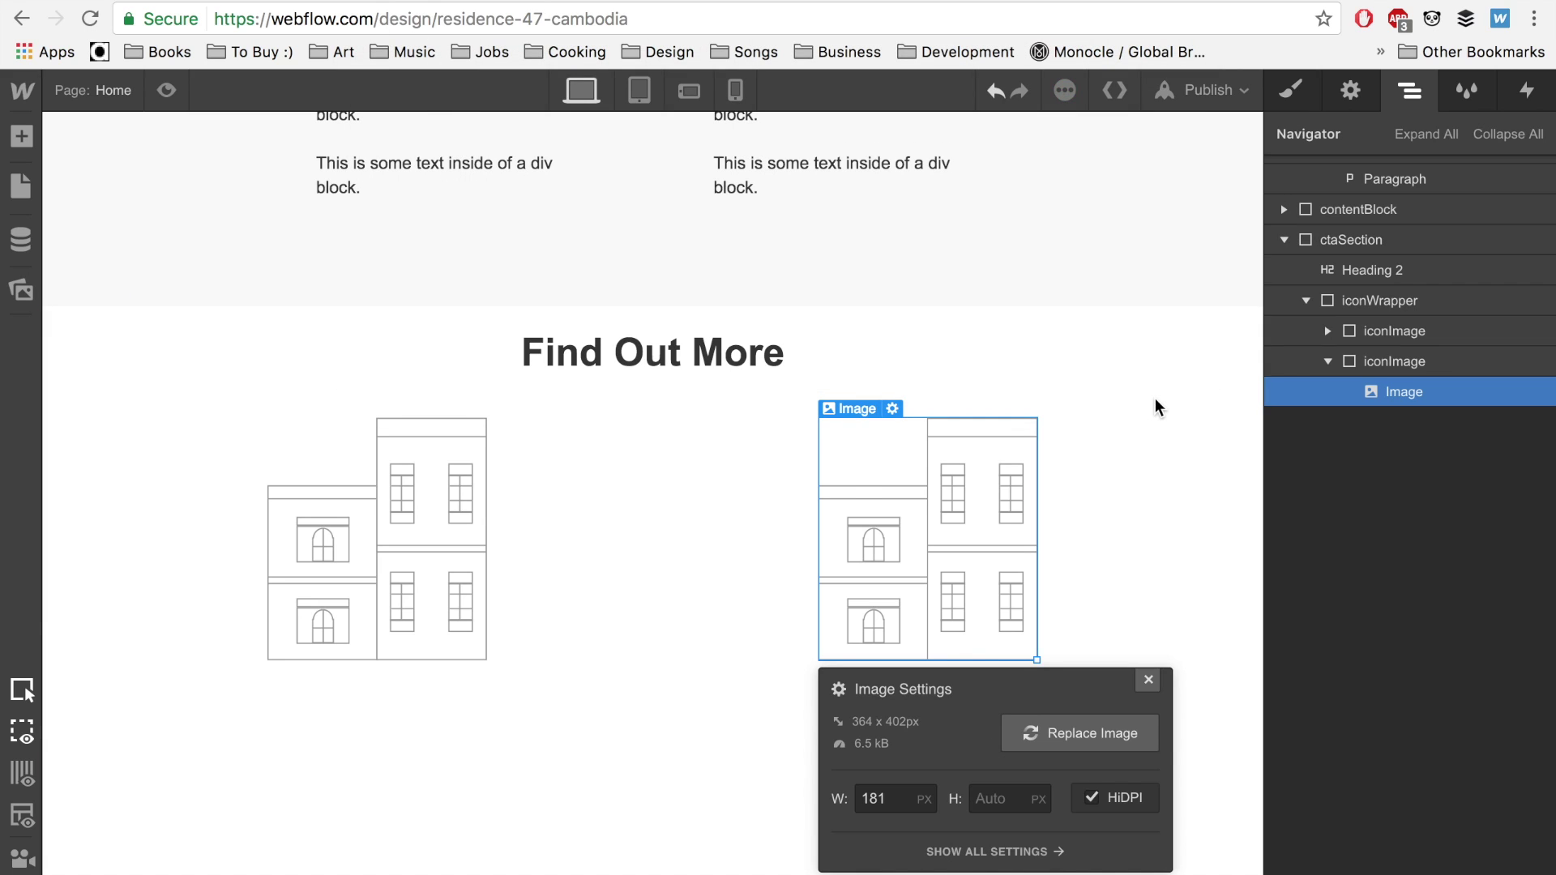
pyautogui.click(1147, 681)
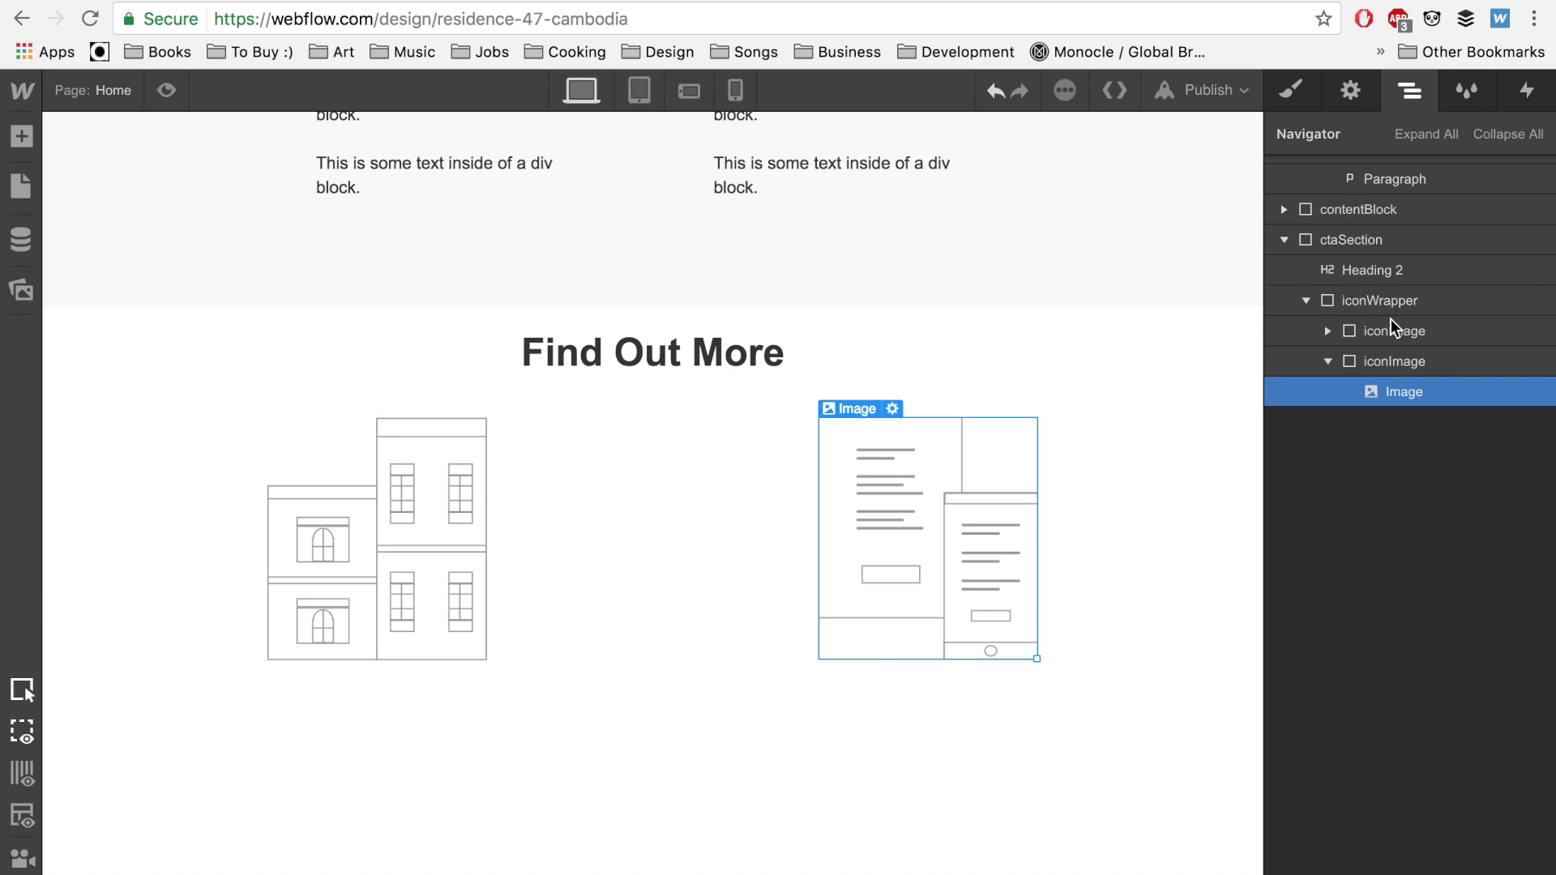
# Add a paragraph below the building image inside the first iconImage.
pyautogui.click(1328, 361)
pyautogui.click(1329, 333)
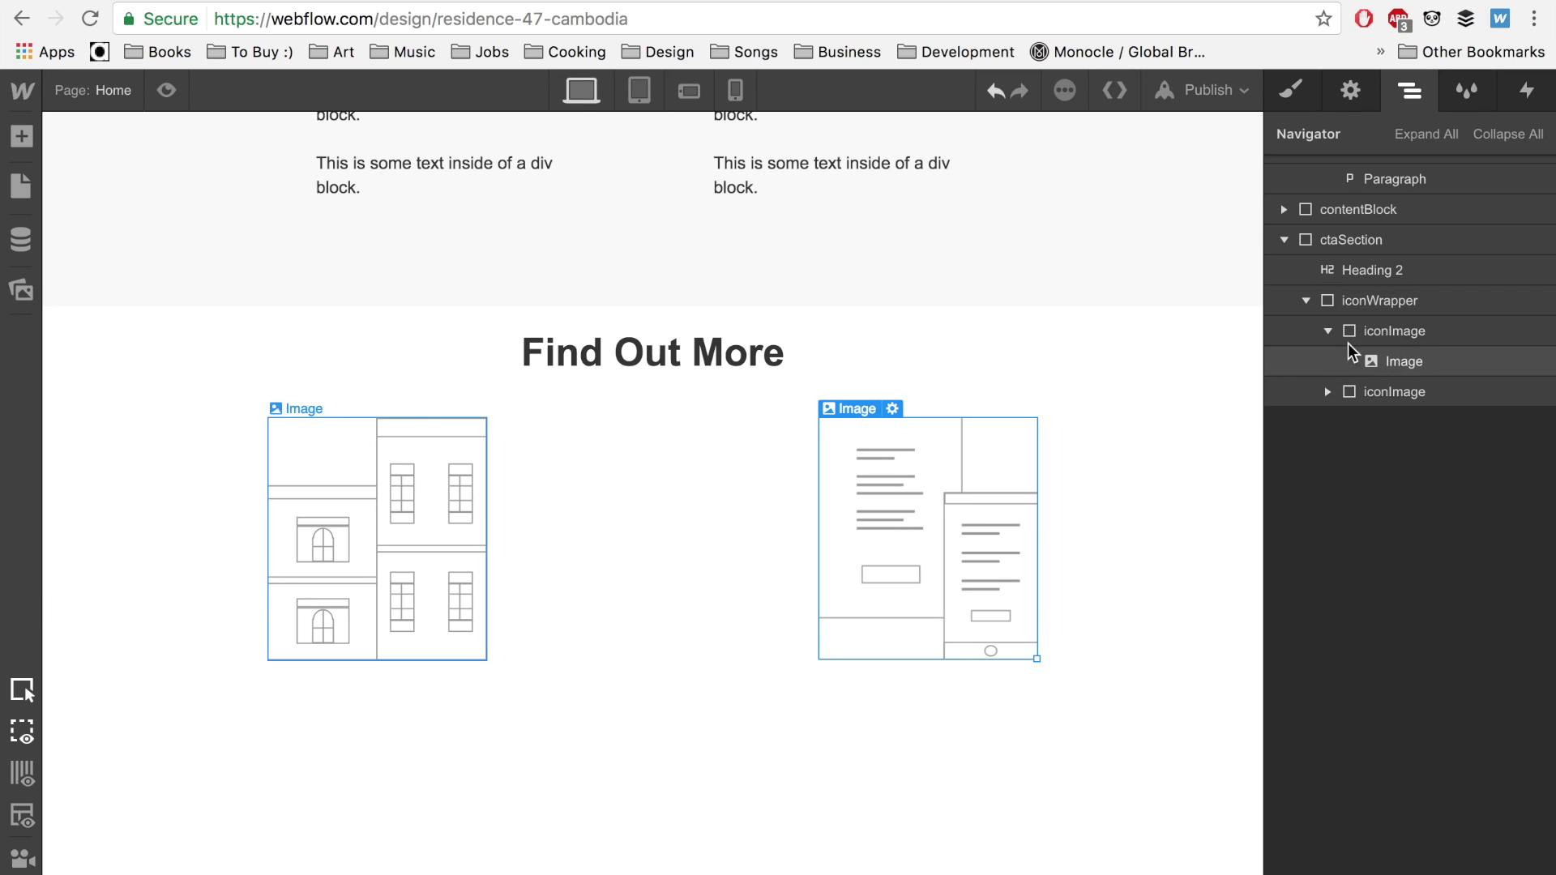
pyautogui.click(1327, 331)
pyautogui.click(1326, 335)
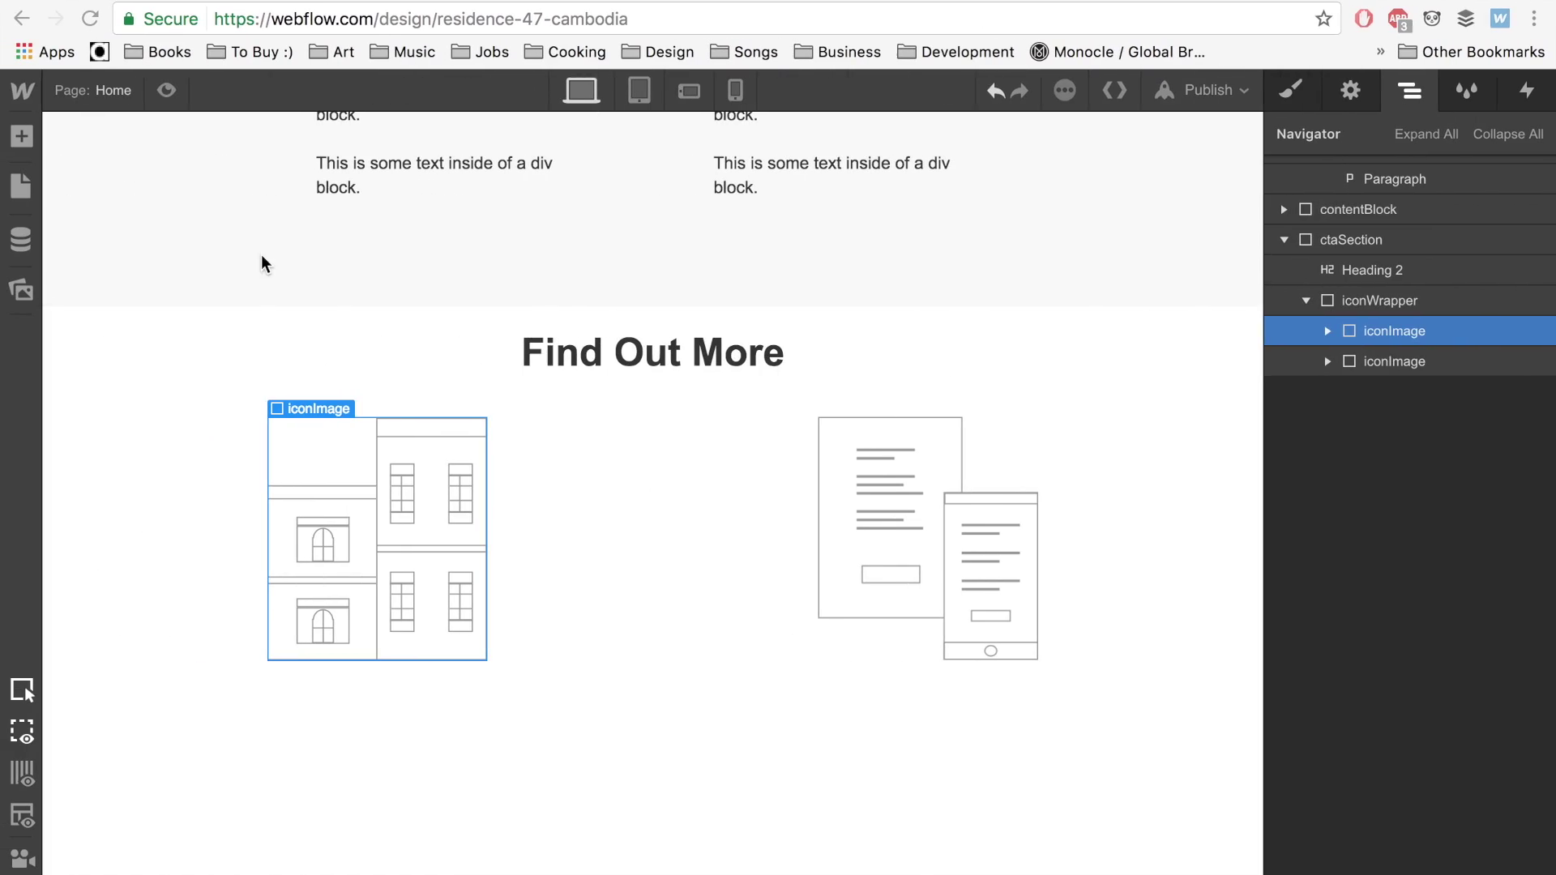
pyautogui.click(22, 136)
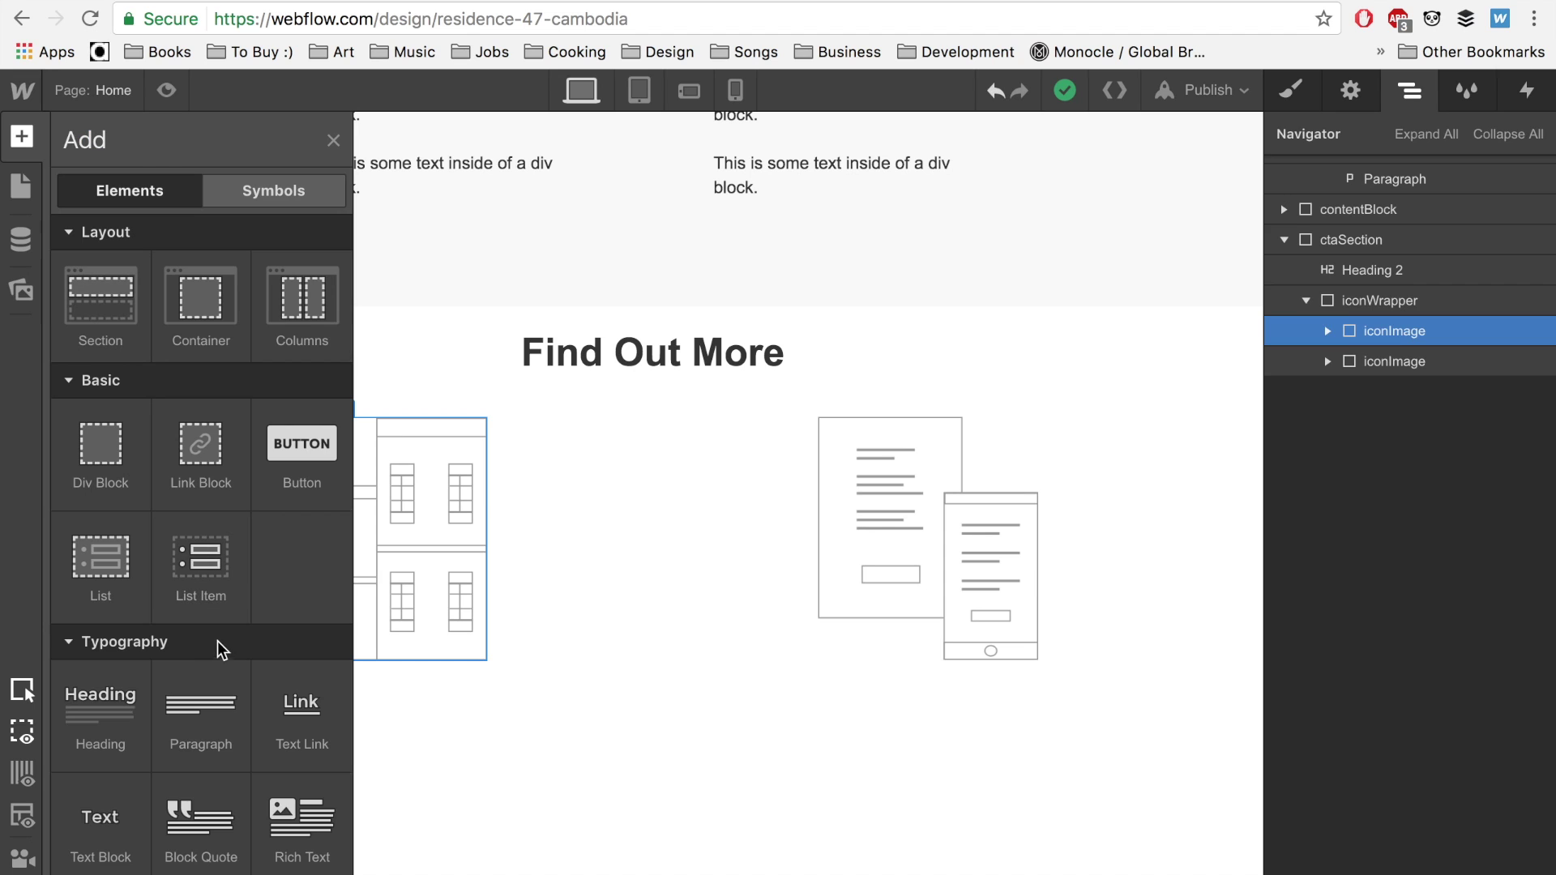
pyautogui.moveTo(203, 712)
pyautogui.mouseDown()
pyautogui.moveTo(389, 677)
pyautogui.moveTo(1143, 454)
pyautogui.moveTo(1198, 410)
pyautogui.moveTo(1389, 344)
pyautogui.moveTo(1296, 375)
pyautogui.moveTo(768, 441)
pyautogui.moveTo(428, 580)
pyautogui.moveTo(1288, 434)
pyautogui.moveTo(1334, 403)
pyautogui.moveTo(1327, 330)
pyautogui.moveTo(1413, 333)
pyautogui.moveTo(1422, 403)
pyautogui.mouseUp()
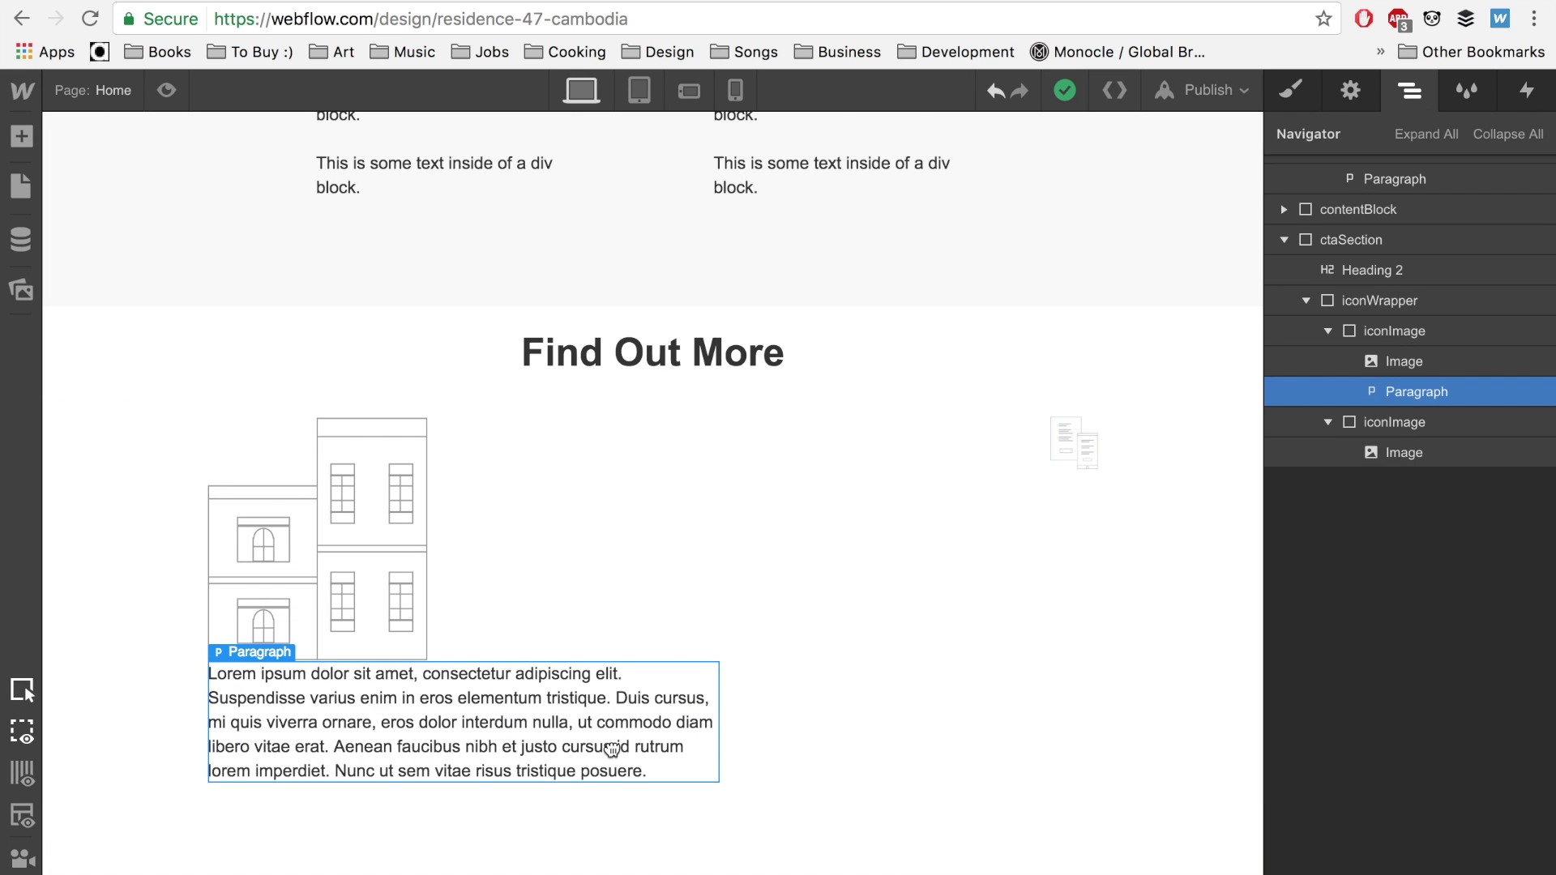
# Replace the placeholder text of the paragraph under the building icon with "About Toul Kork".
pyautogui.doubleClick(612, 747)
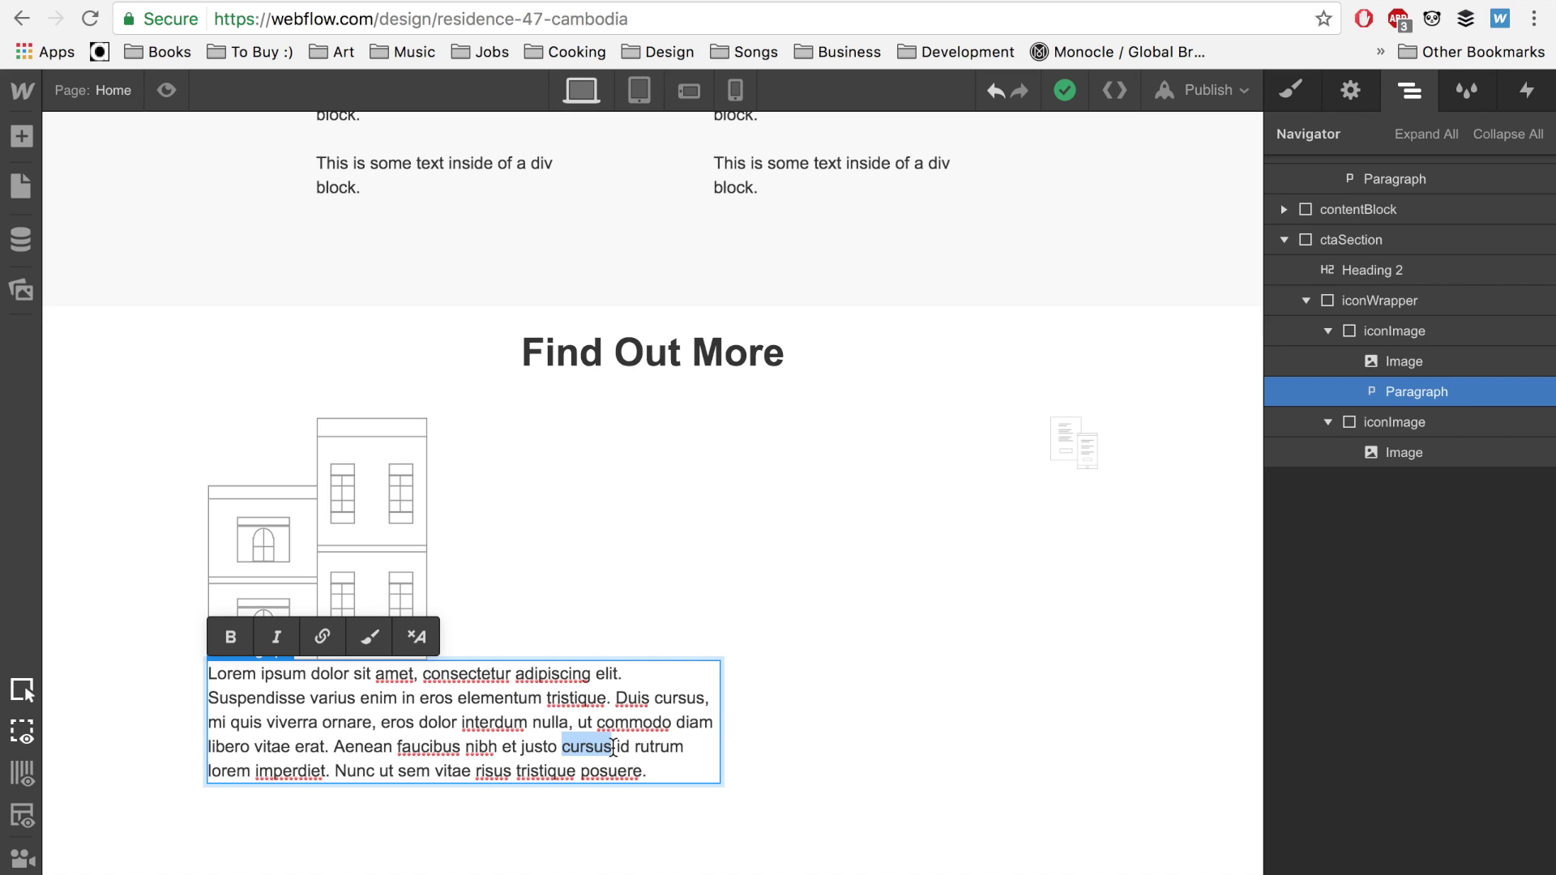
pyautogui.press('Escape')
pyautogui.doubleClick(609, 771)
pyautogui.press('super+a')
pyautogui.press('BackSpace')
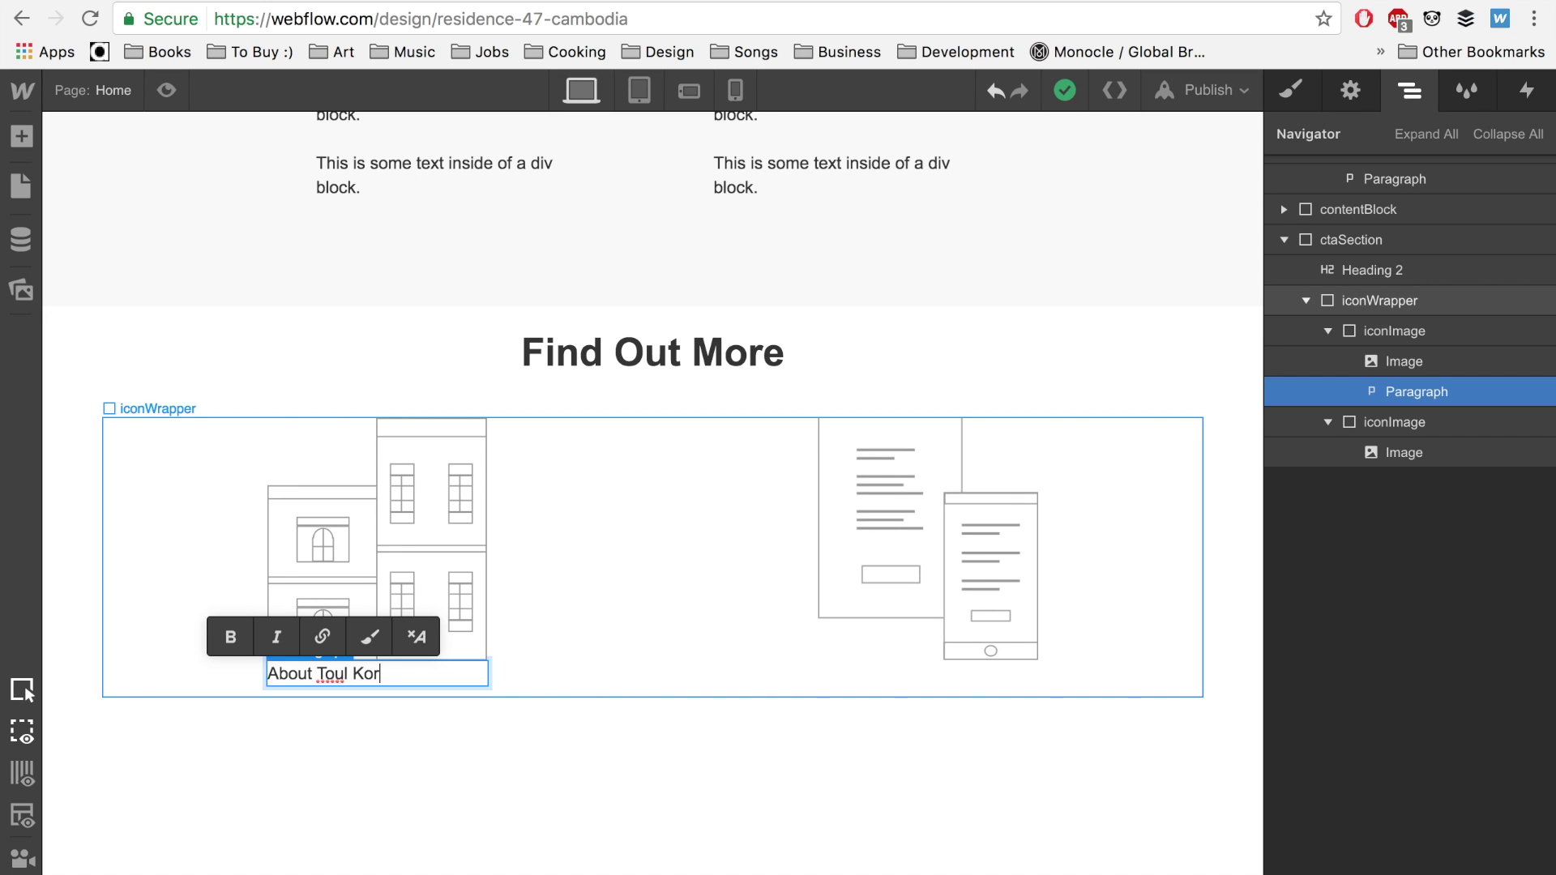
pyautogui.press('Escape')
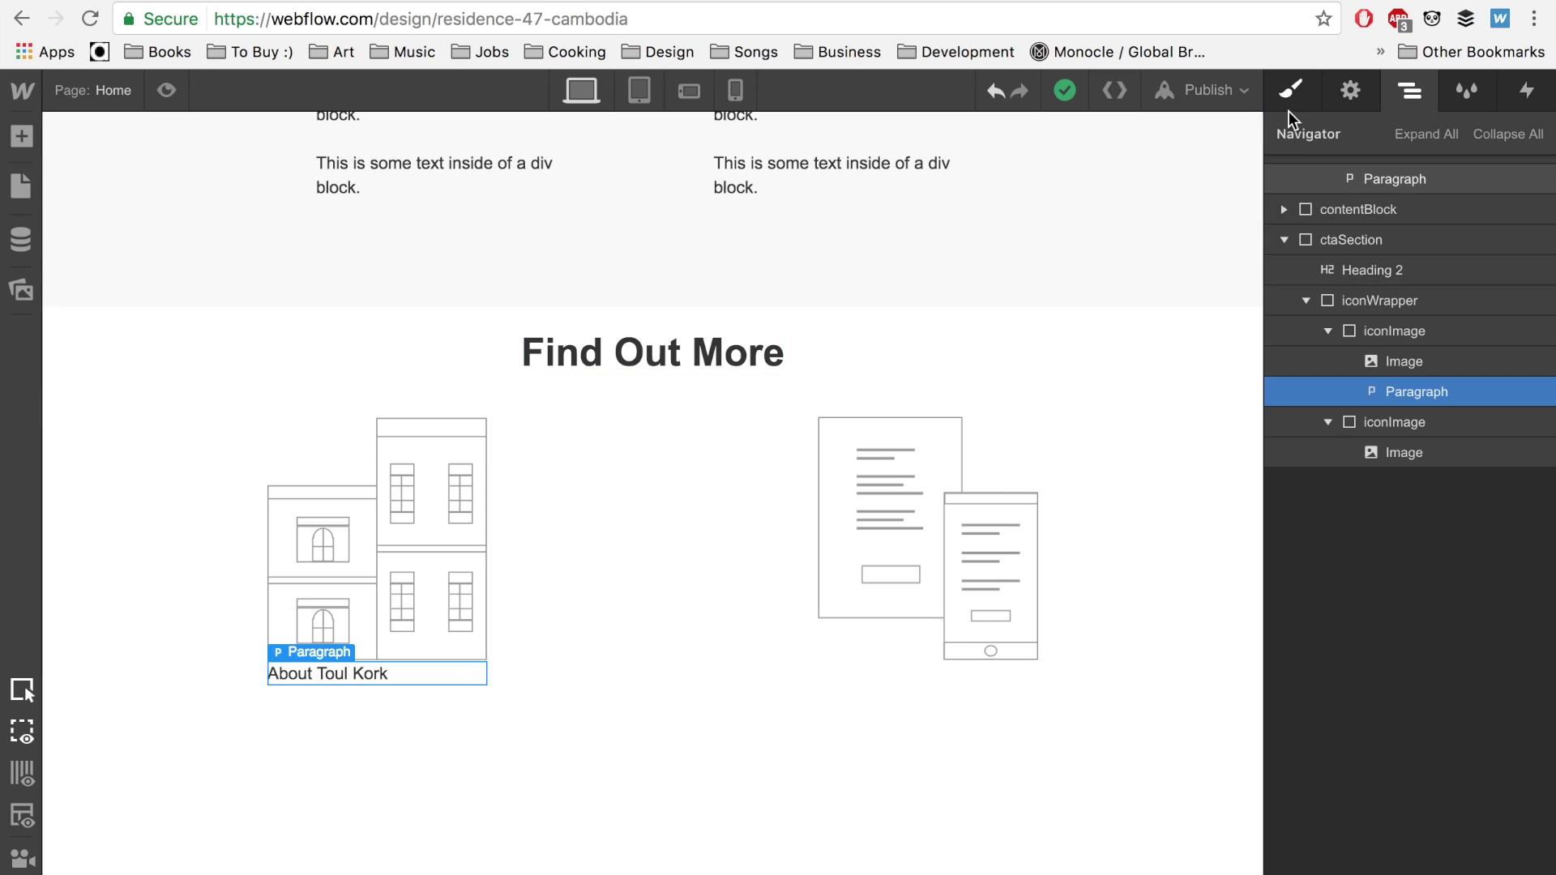
# Center-align the About Toul Kork caption and set its top margin to 25.
pyautogui.click(1289, 109)
pyautogui.scroll(-5, 1401, 650)
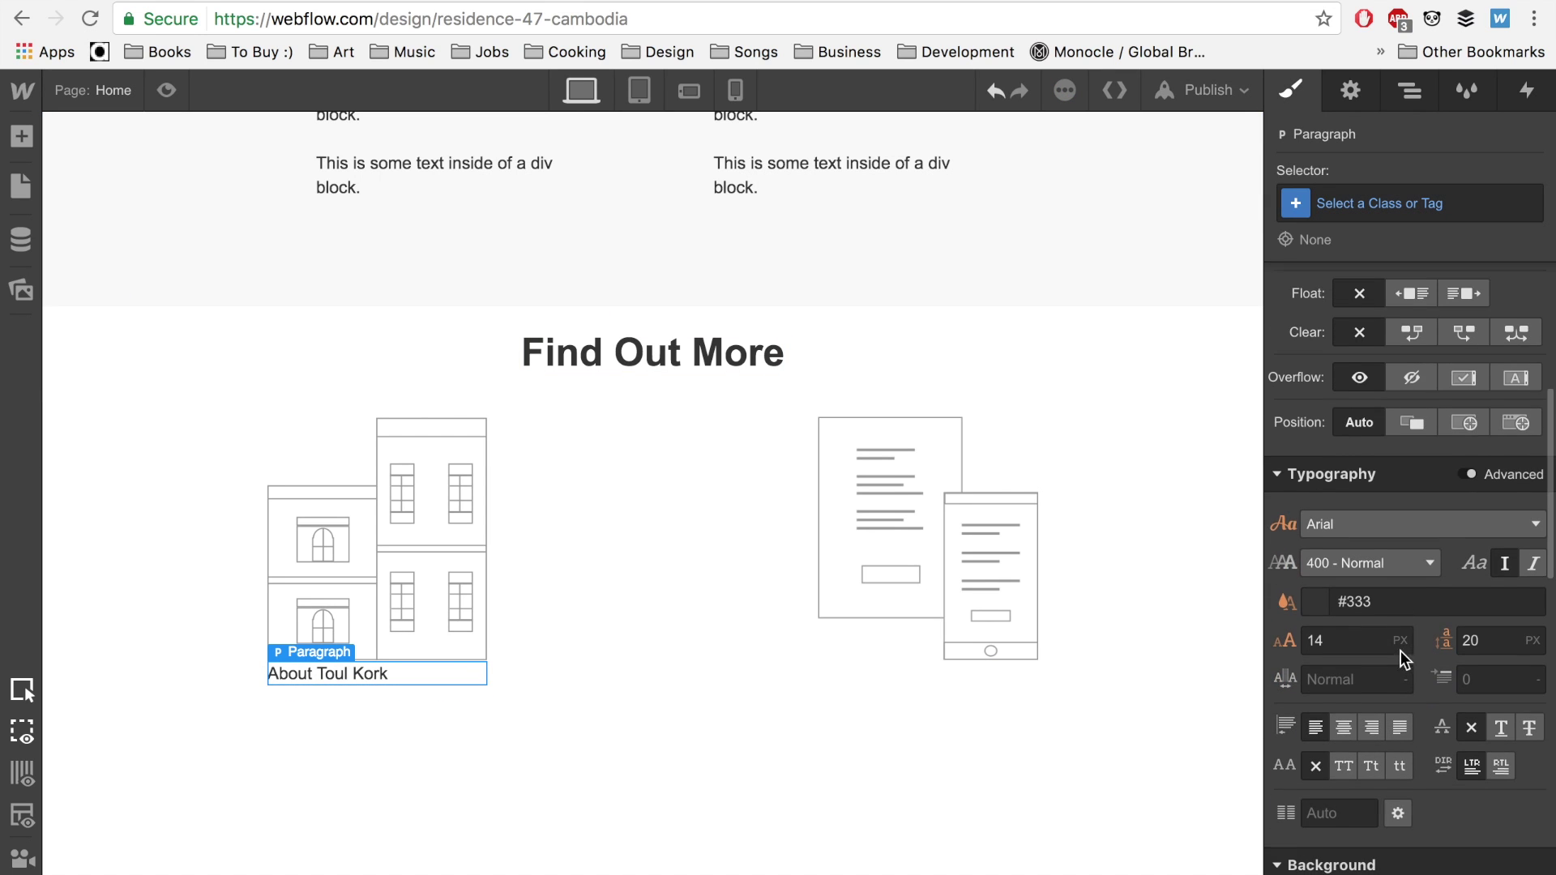
pyautogui.click(1346, 729)
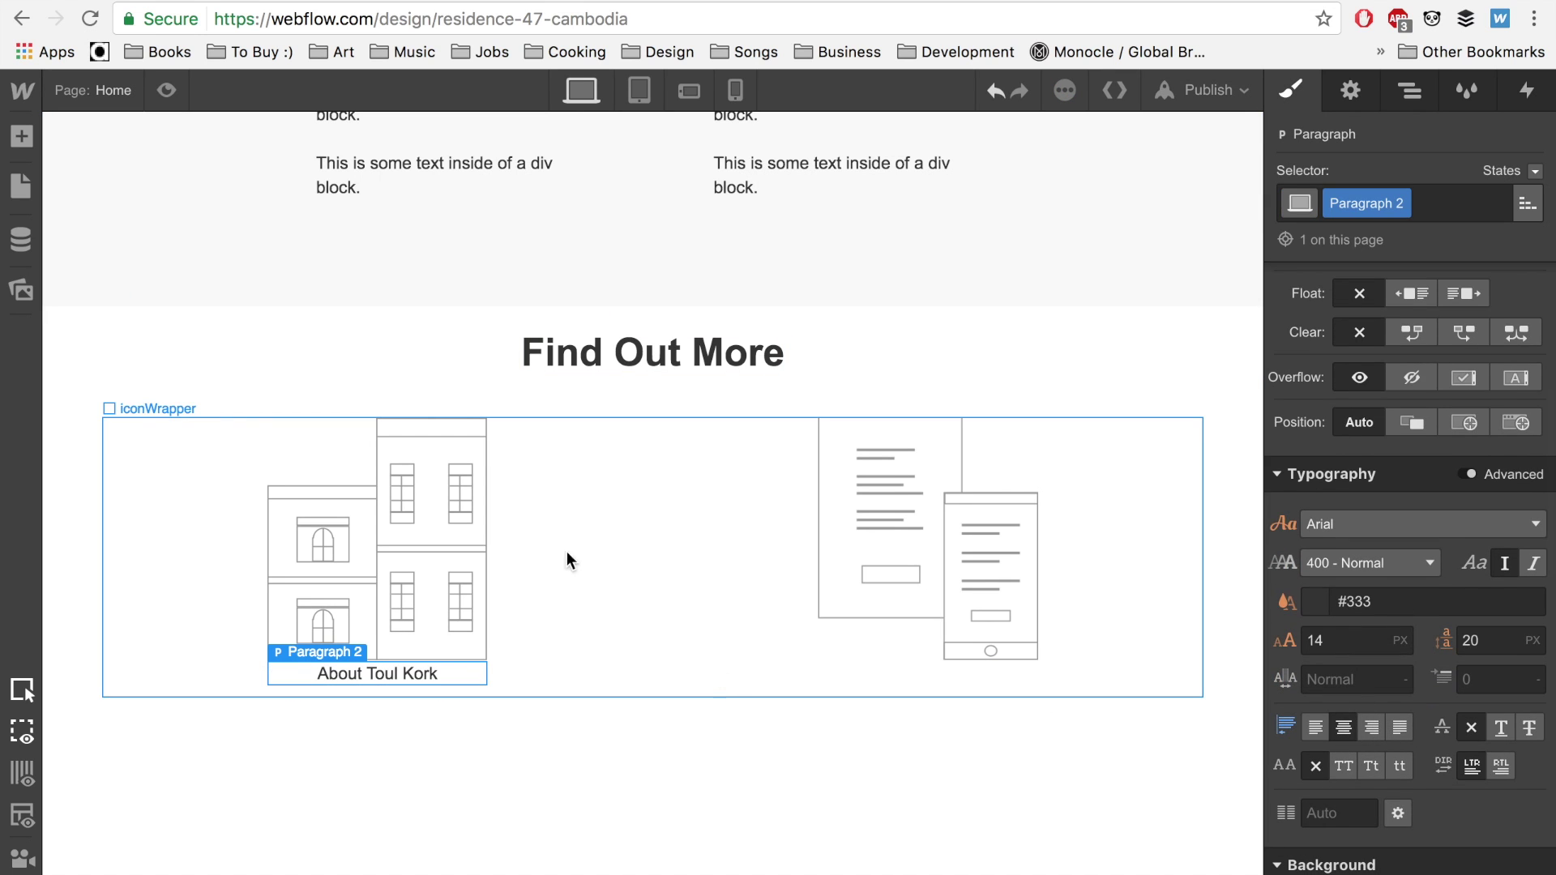
pyautogui.scroll(3, 1443, 392)
pyautogui.scroll(2, 1436, 358)
pyautogui.click(1411, 363)
pyautogui.write('25')
pyautogui.press('Return')
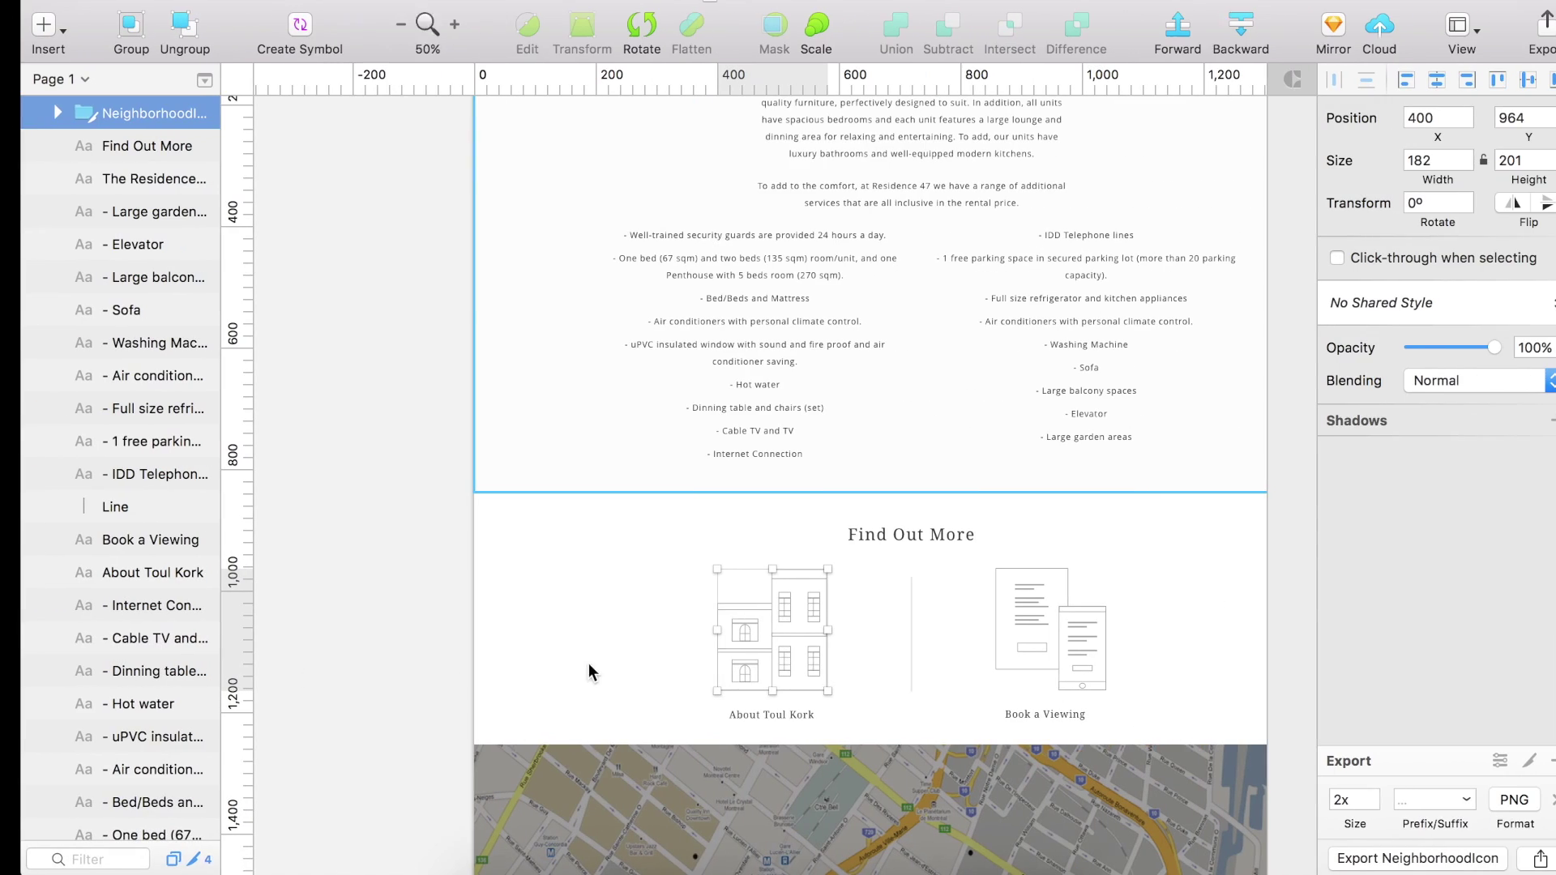
# Check the About Toul Kork text style in the Sketch mockup, and copy the Webflow caption into the second iconImage.
pyautogui.click(764, 711)
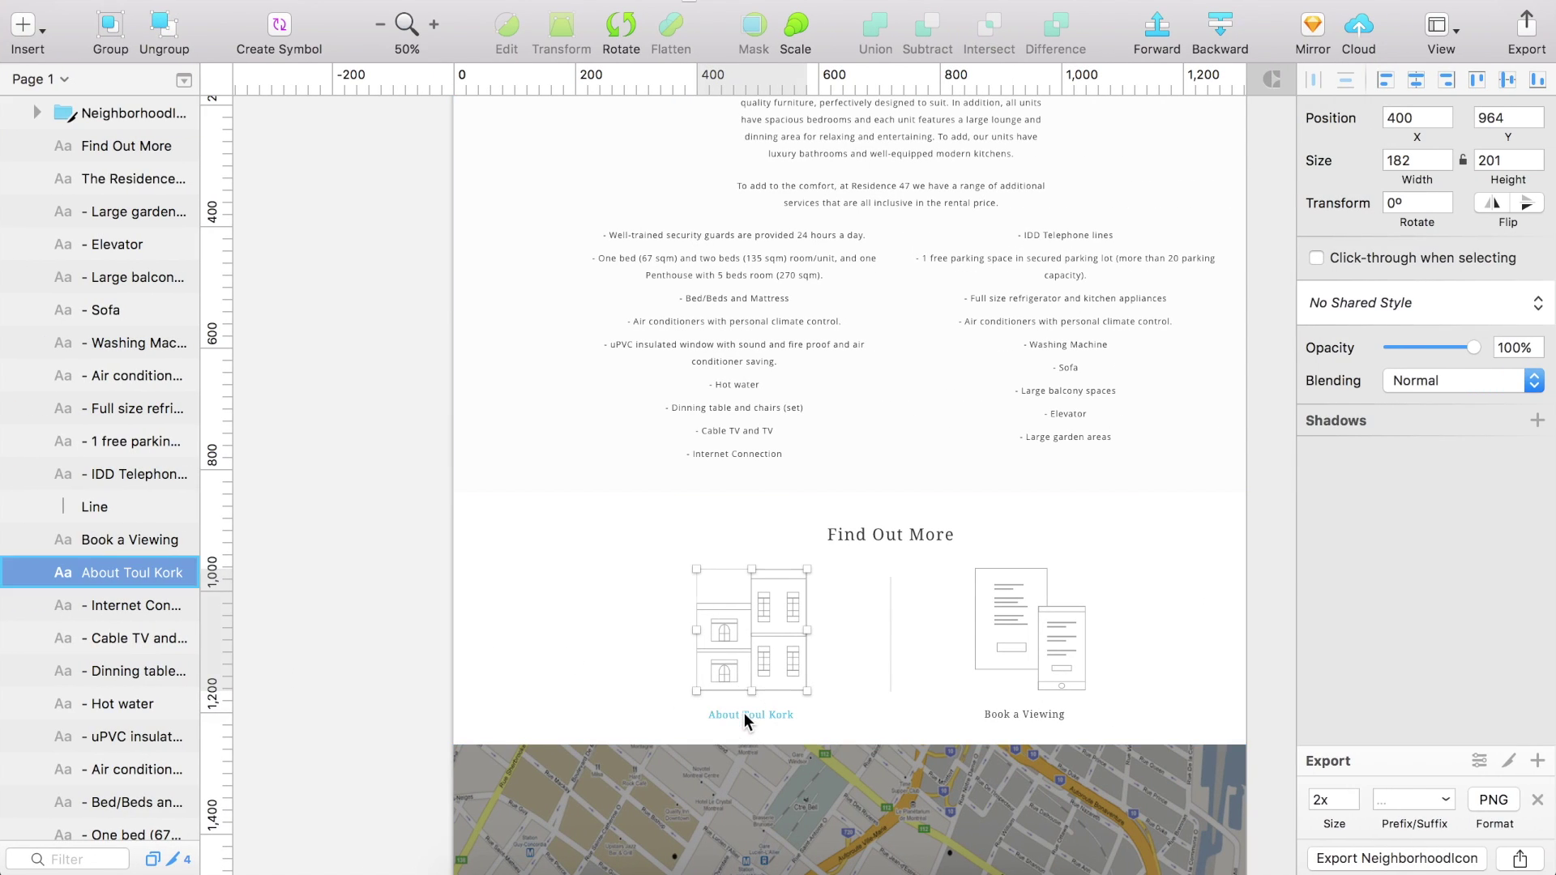
pyautogui.hscroll(2, 799, 694)
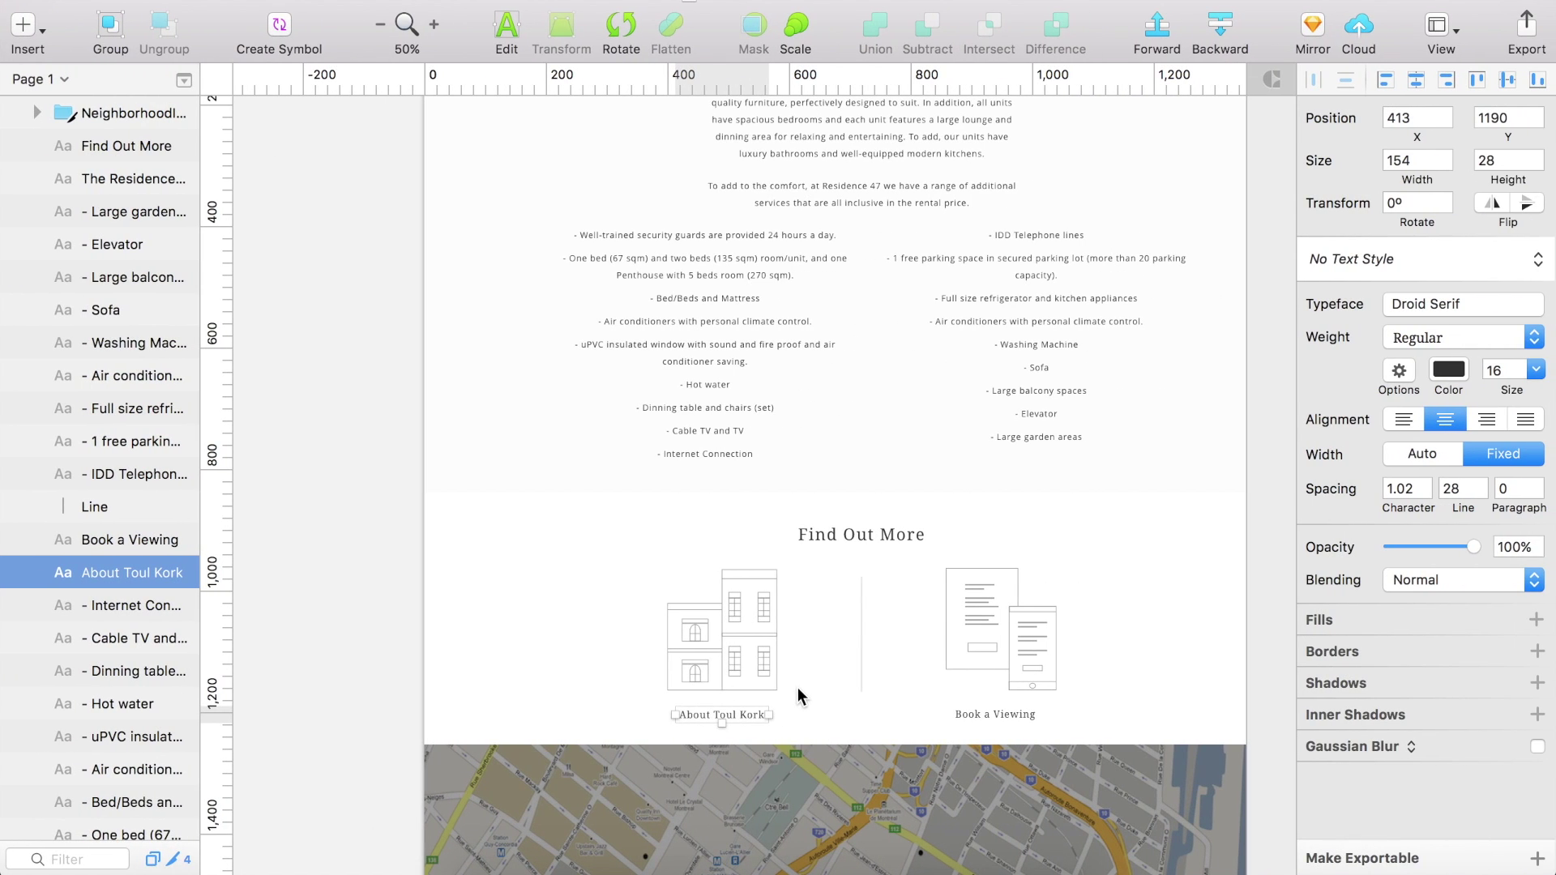
pyautogui.hotkey('ctrl', 'Left')
pyautogui.hotkey('ctrl', 'c')
pyautogui.click(903, 703)
pyautogui.hotkey('ctrl', 'v')
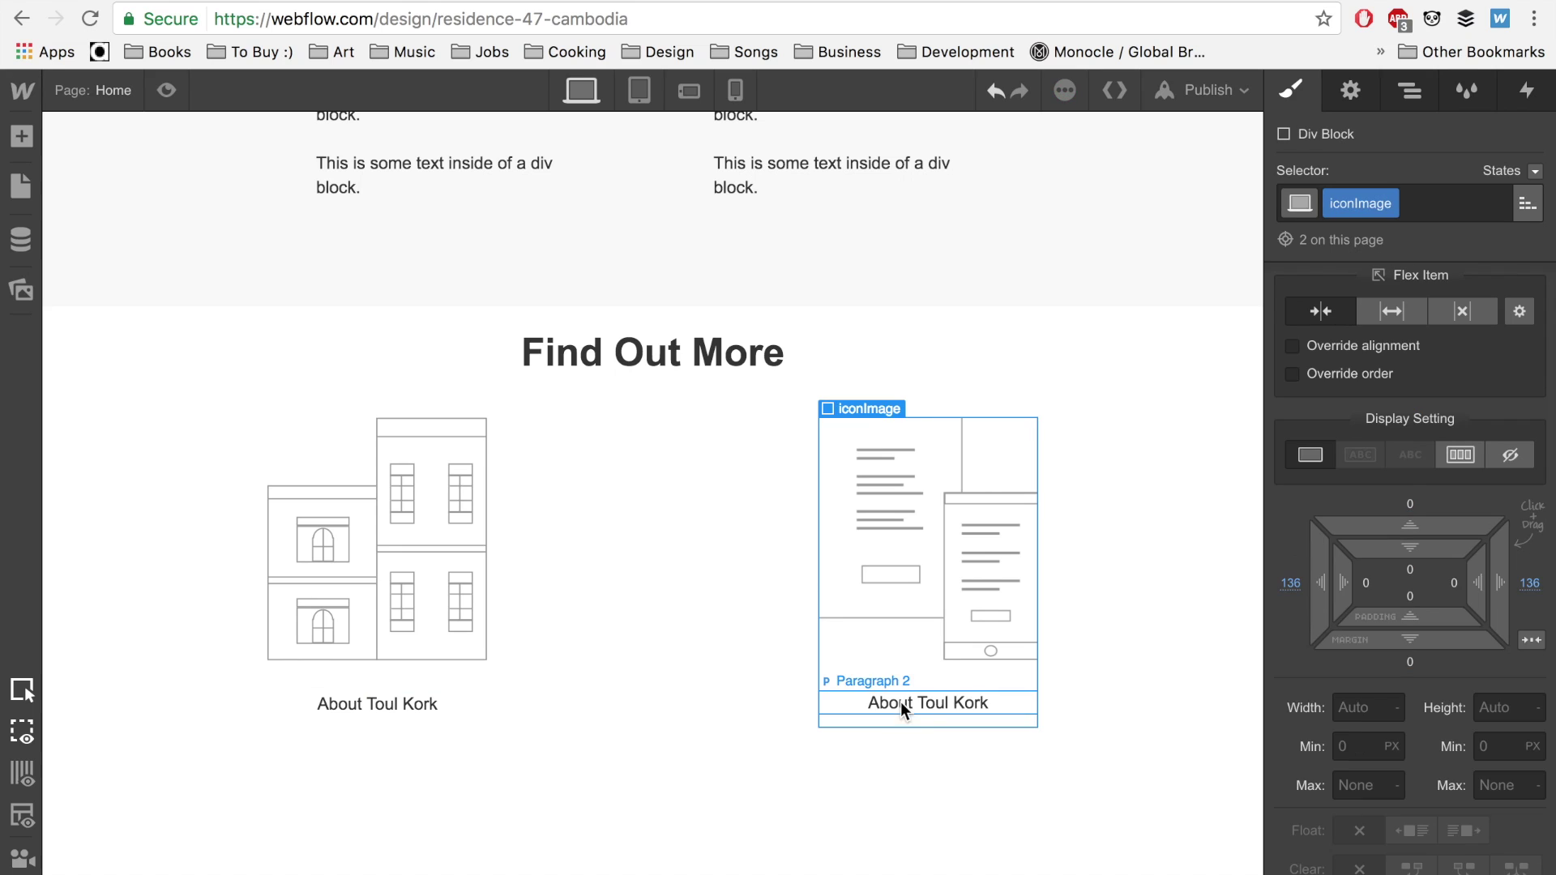
# Replace the caption under the document and phone icon with "Book a Viewing".
pyautogui.click(950, 702)
pyautogui.doubleClick(946, 707)
pyautogui.click(947, 707)
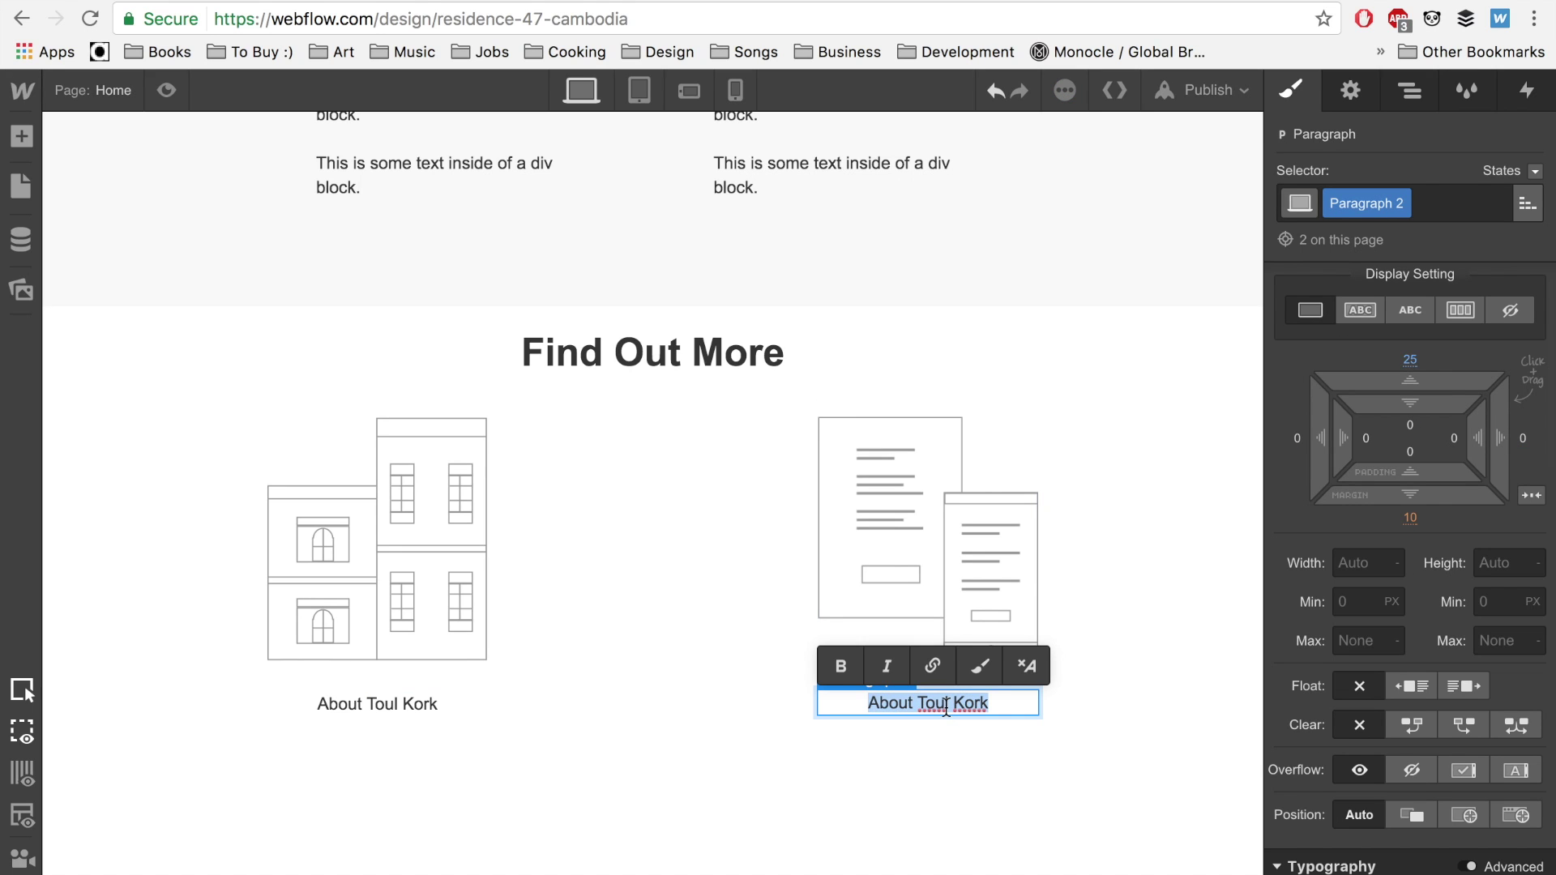
pyautogui.write('Book an Appointme')
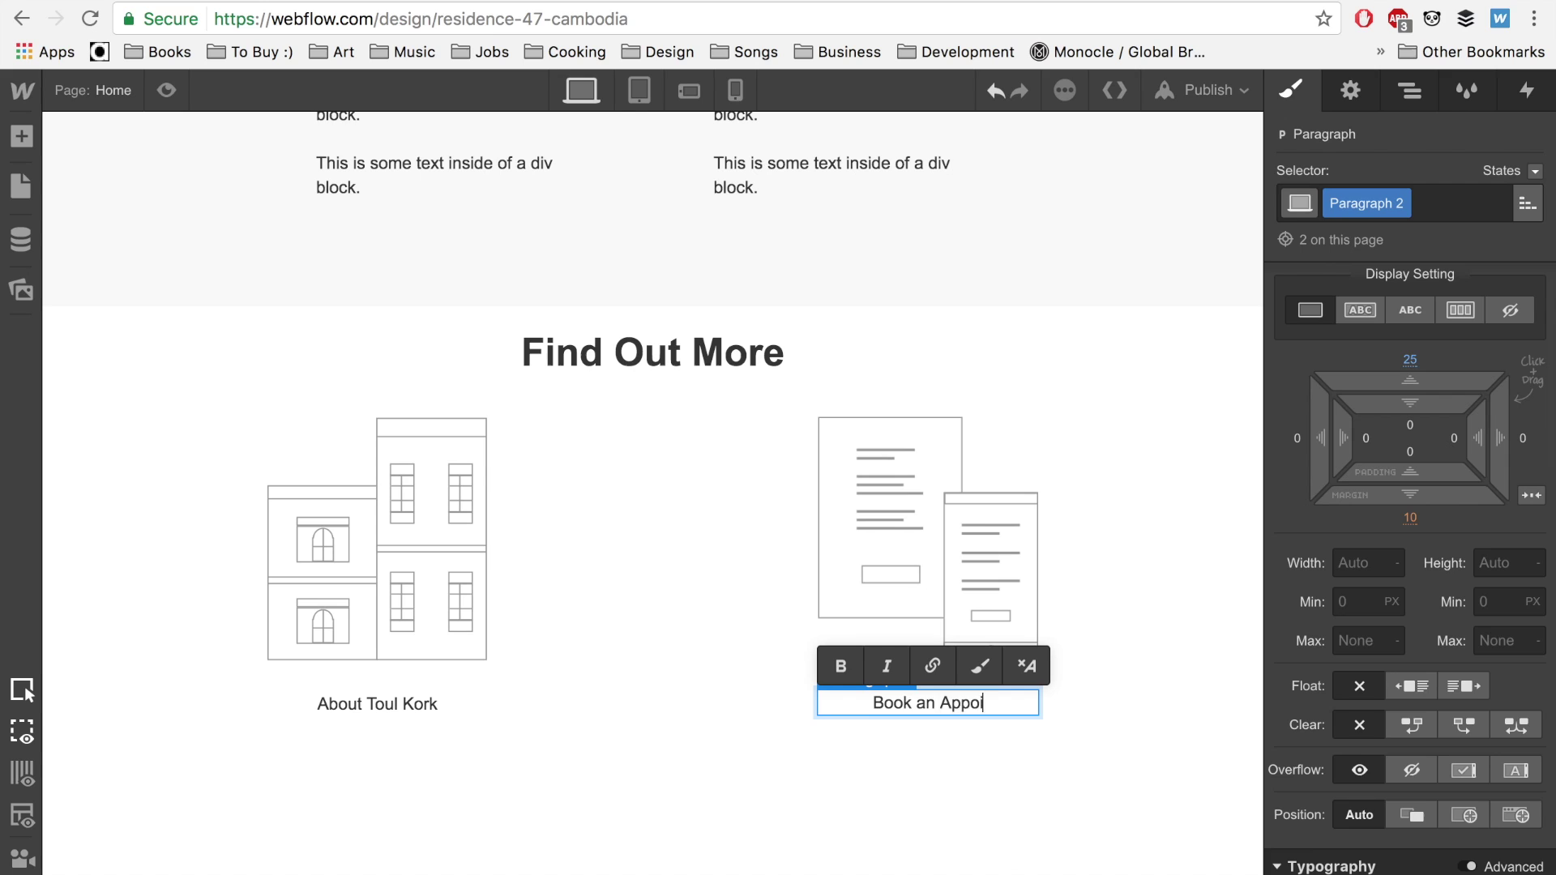
pyautogui.press('BackSpace')
pyautogui.press('BackSpace')
pyautogui.press('BackSpace')
pyautogui.press('BackSpace')
pyautogui.press('BackSpace')
pyautogui.press('BackSpace')
pyautogui.press('BackSpace')
pyautogui.write('Viewing')
pyautogui.press('Escape')
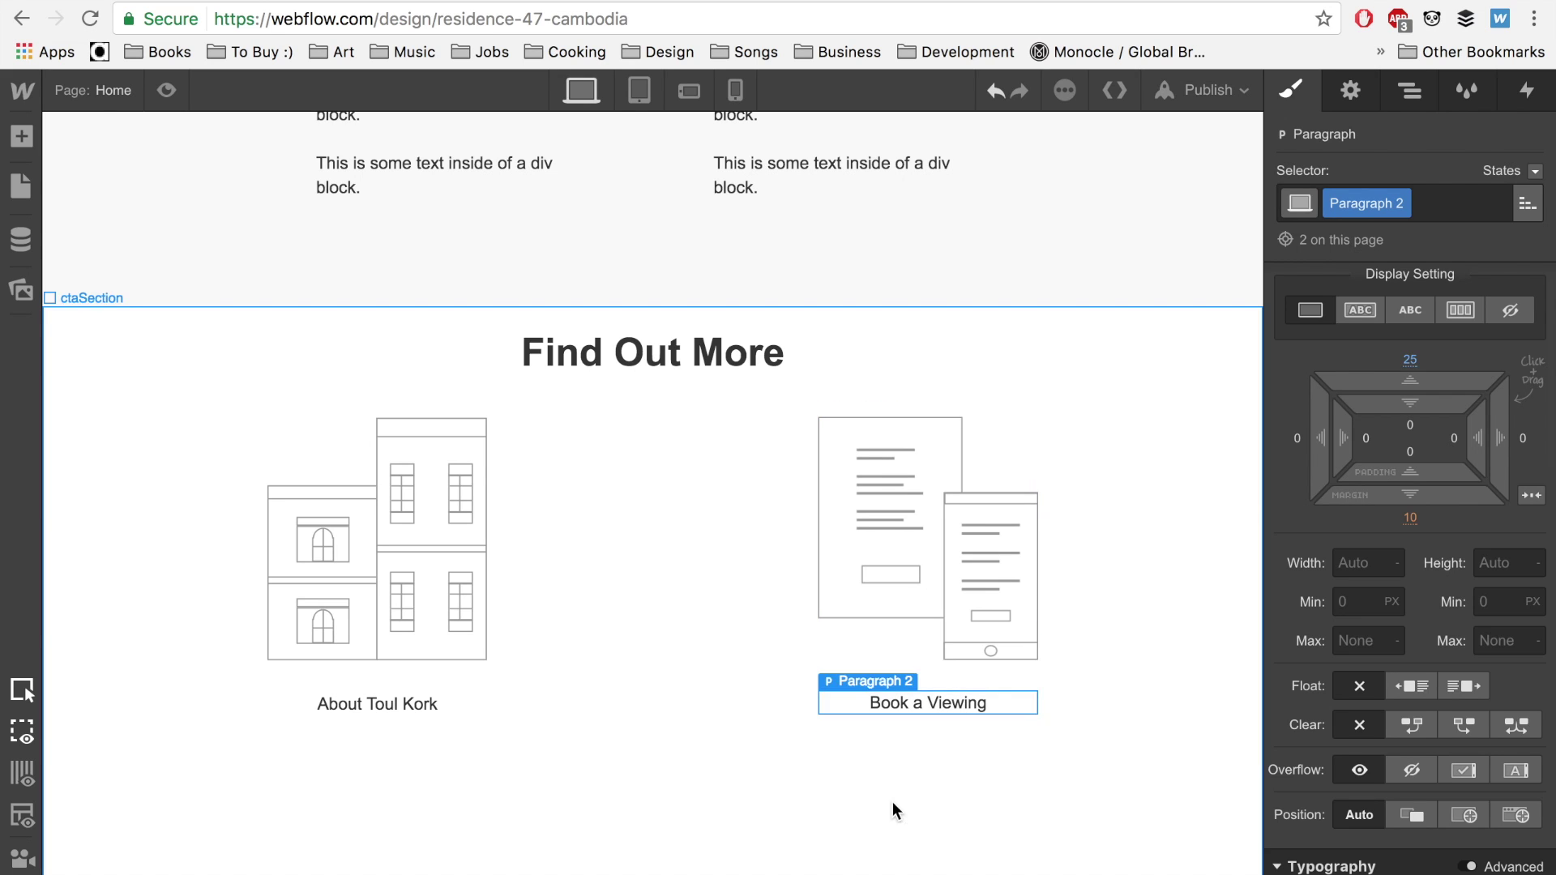
pyautogui.click(892, 801)
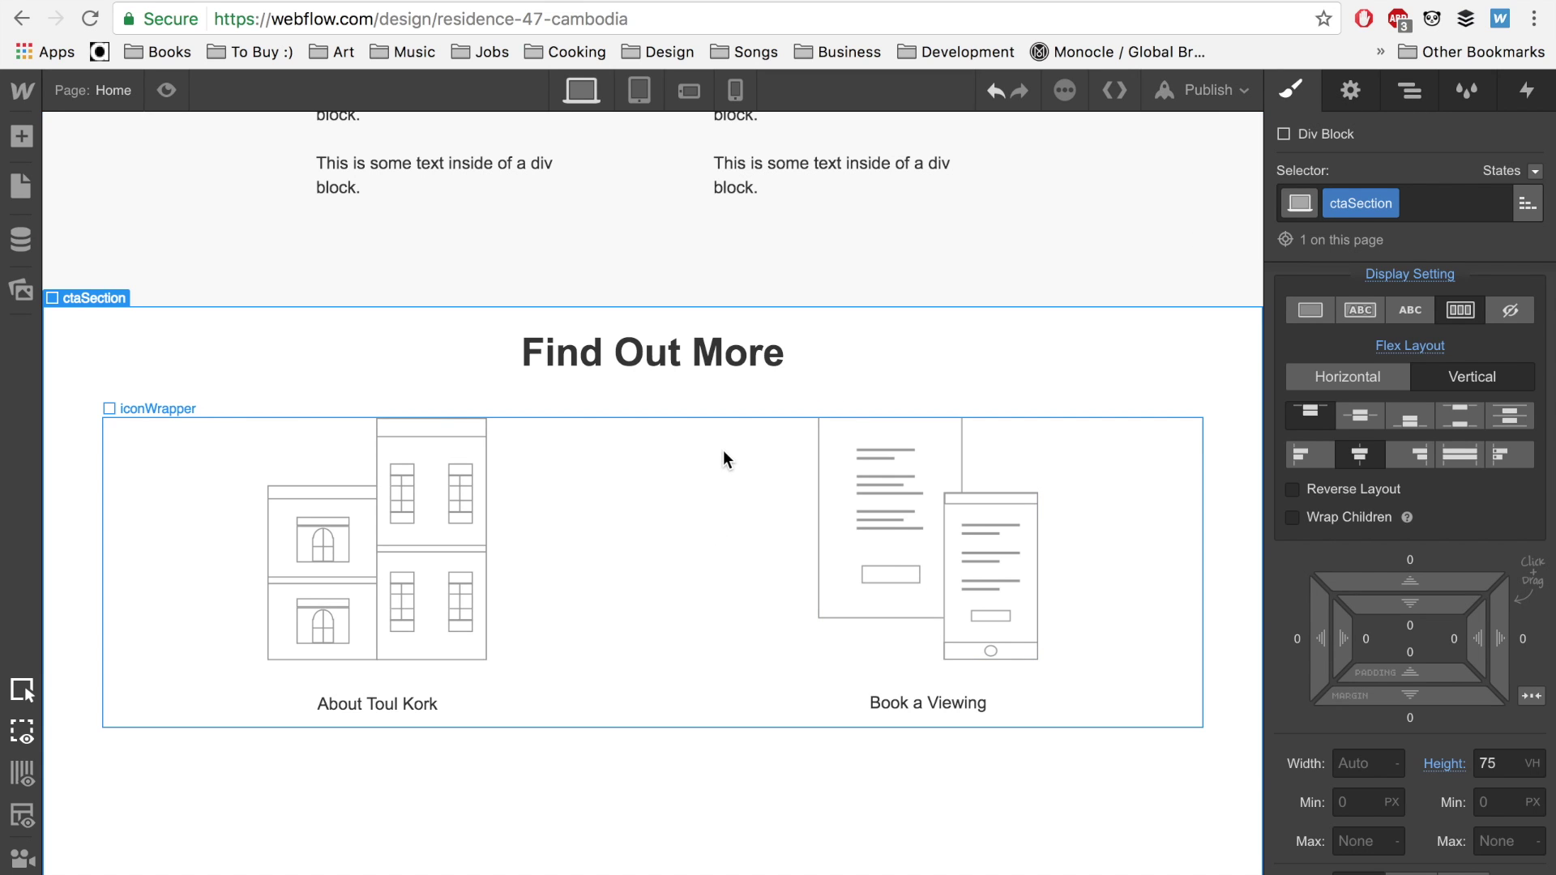
# Check the dividing line in the Sketch mockup, and add a div block between the two iconImage blocks inside the Webflow iconWrapper.
pyautogui.hotkey('ctrl', 'Right')
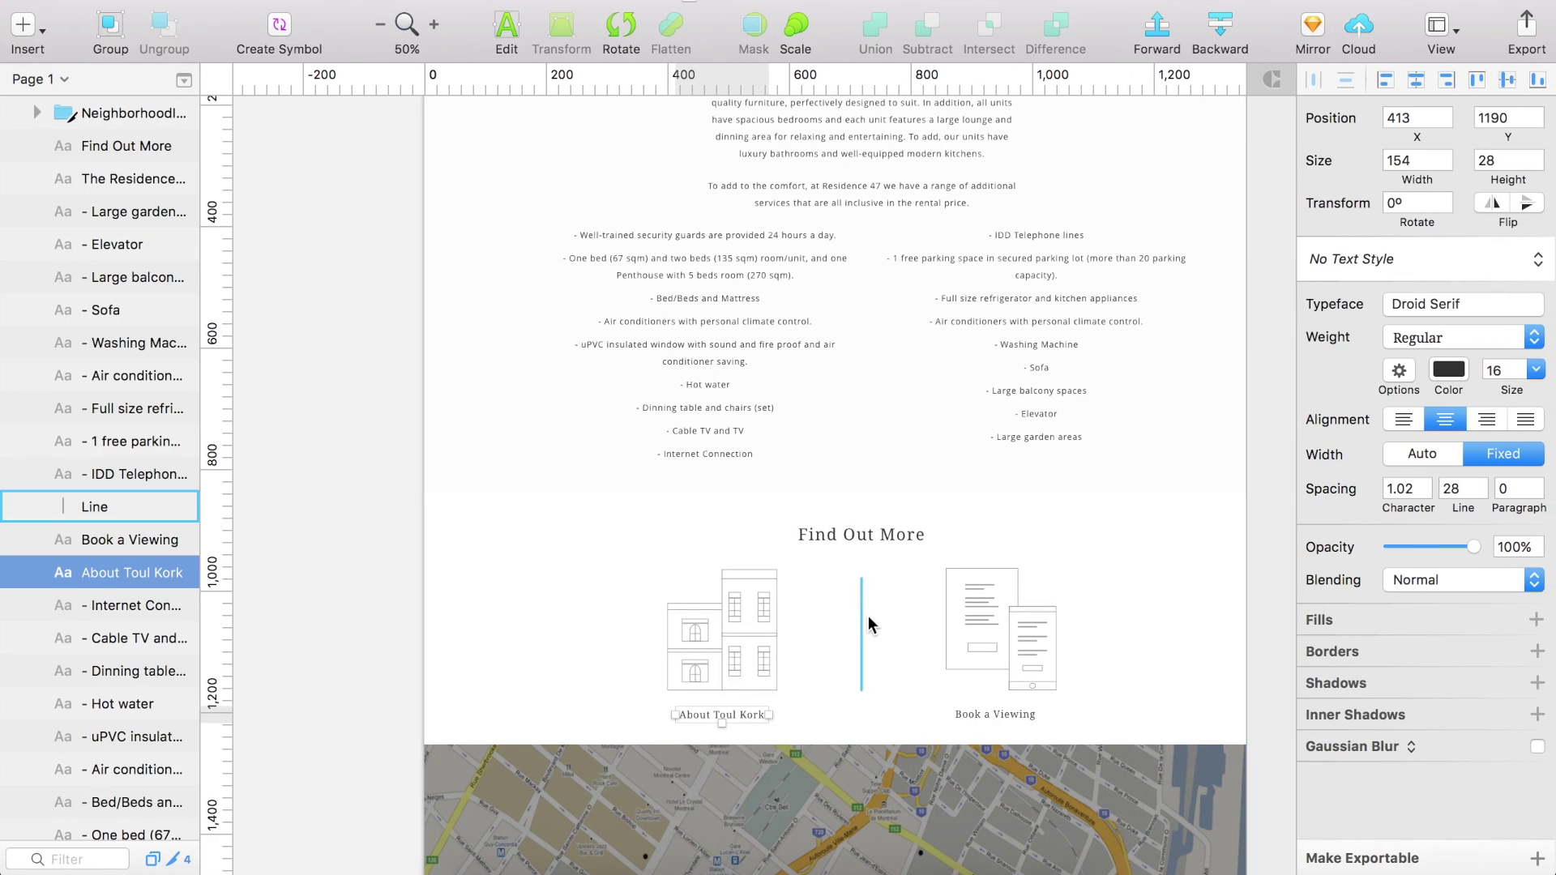
pyautogui.hotkey('ctrl', 'Left')
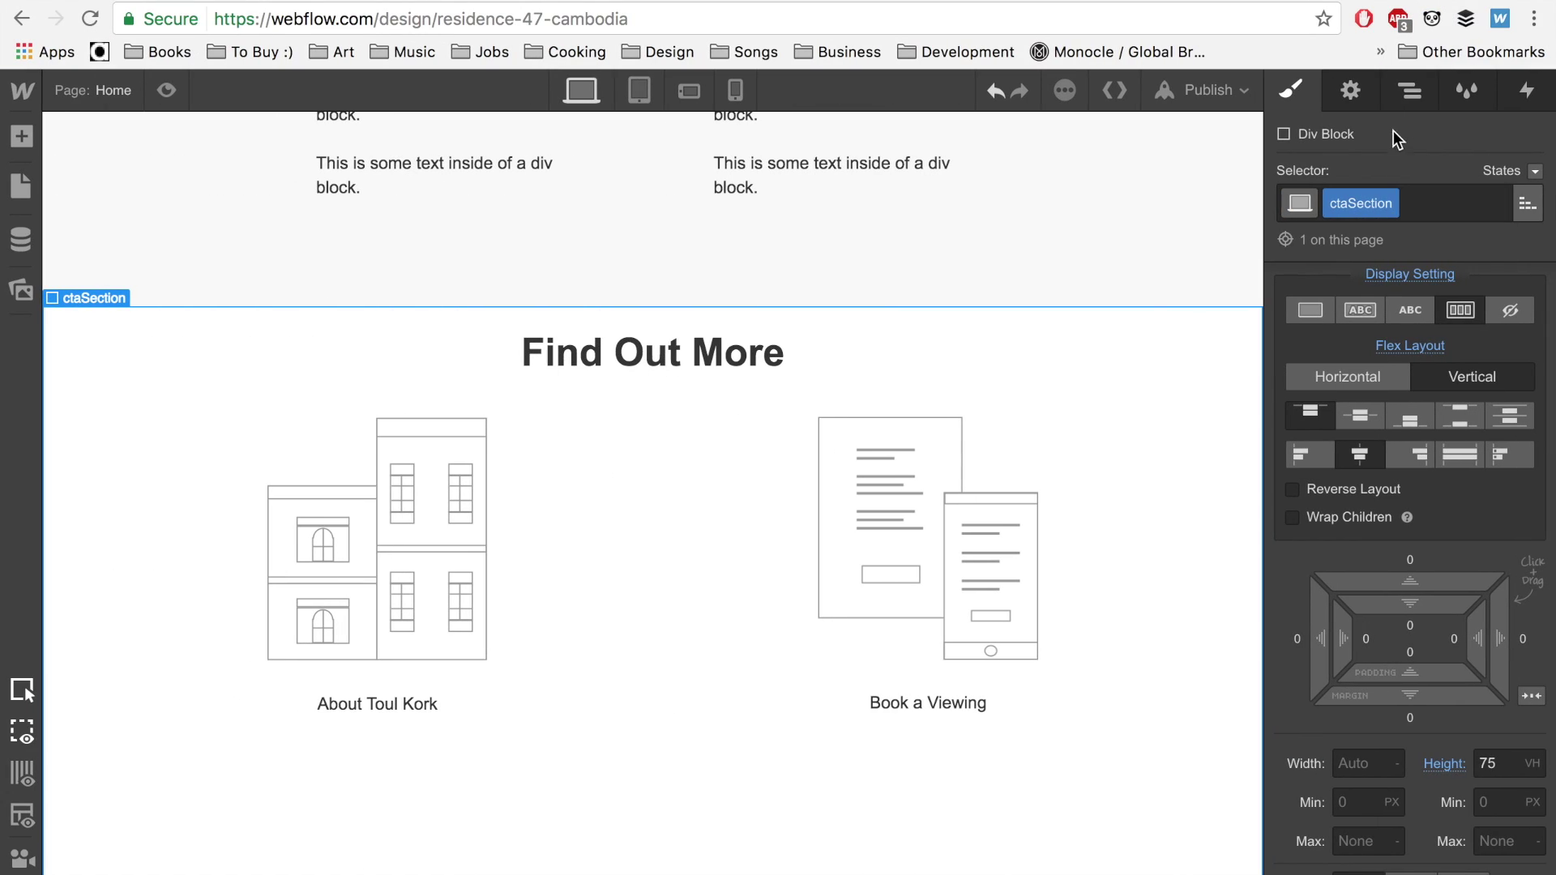
pyautogui.click(1408, 92)
pyautogui.click(1328, 421)
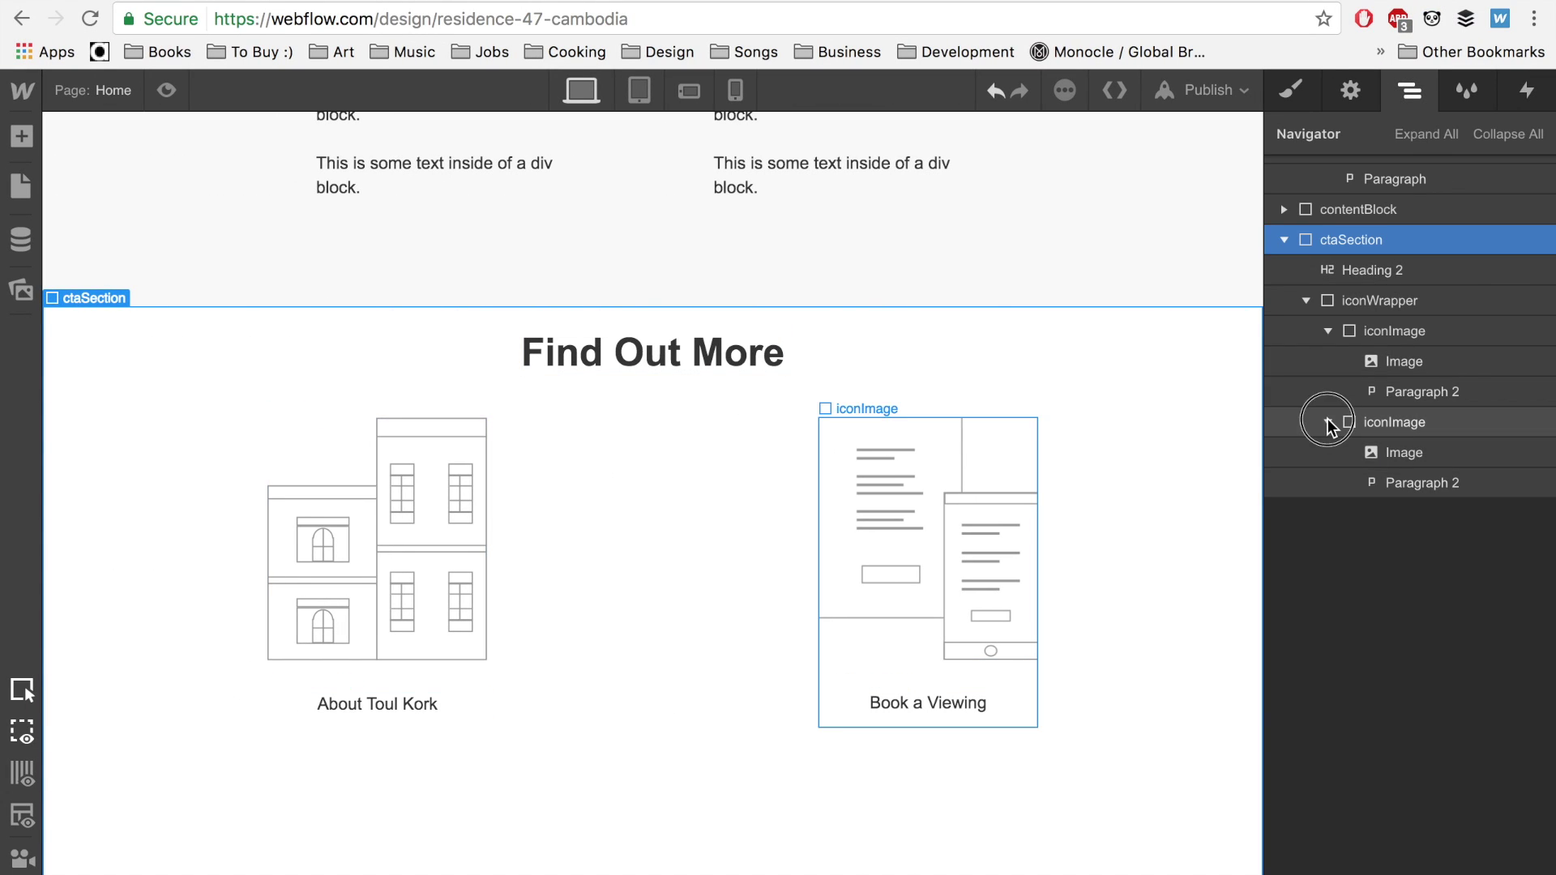
pyautogui.click(1329, 331)
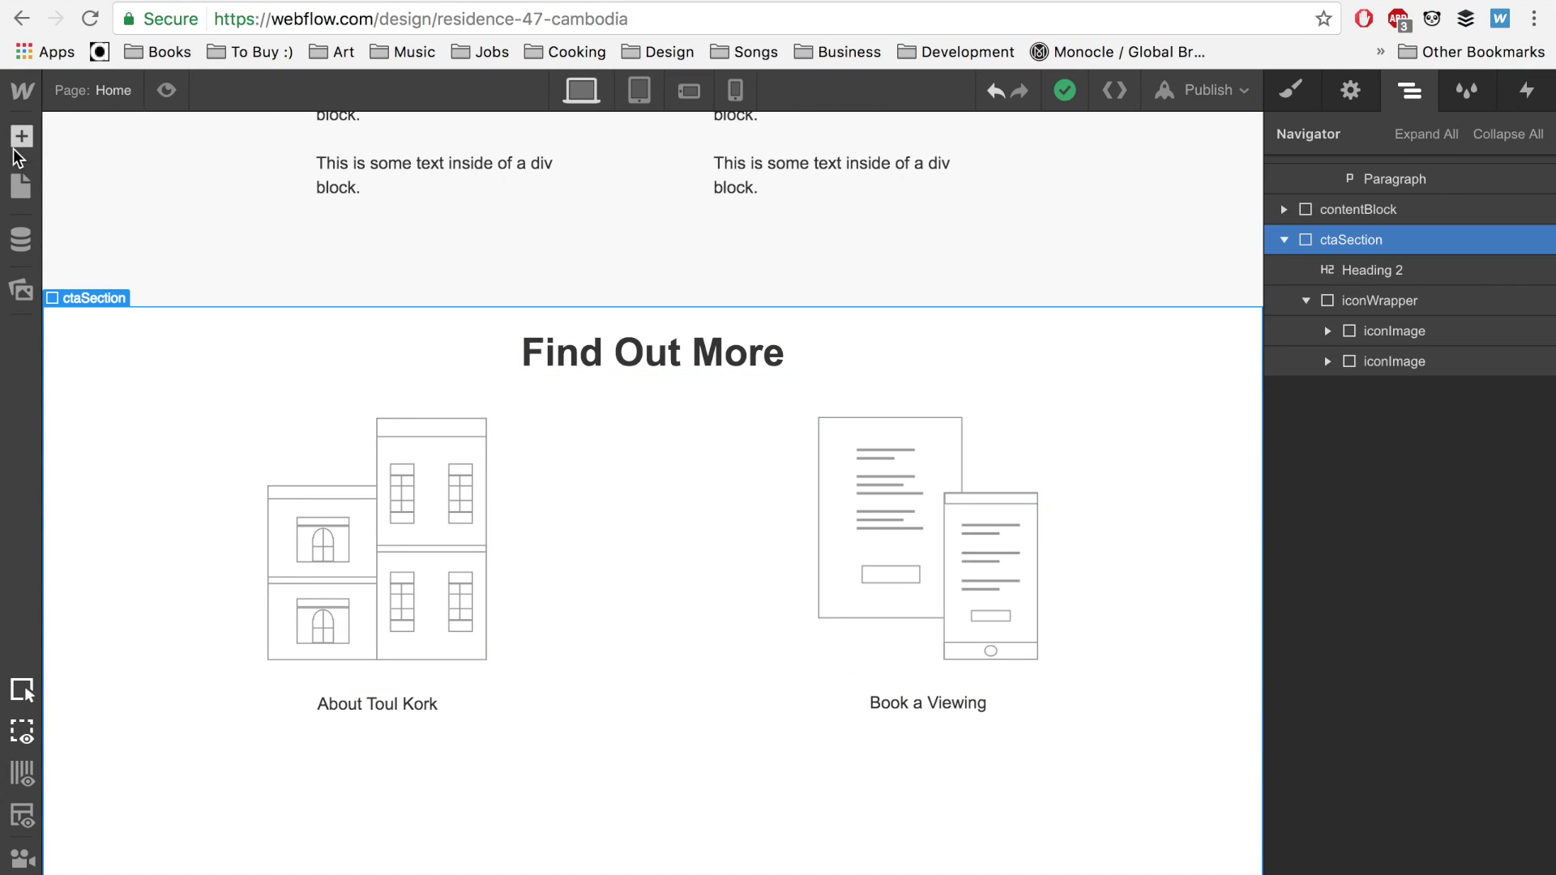
pyautogui.click(13, 148)
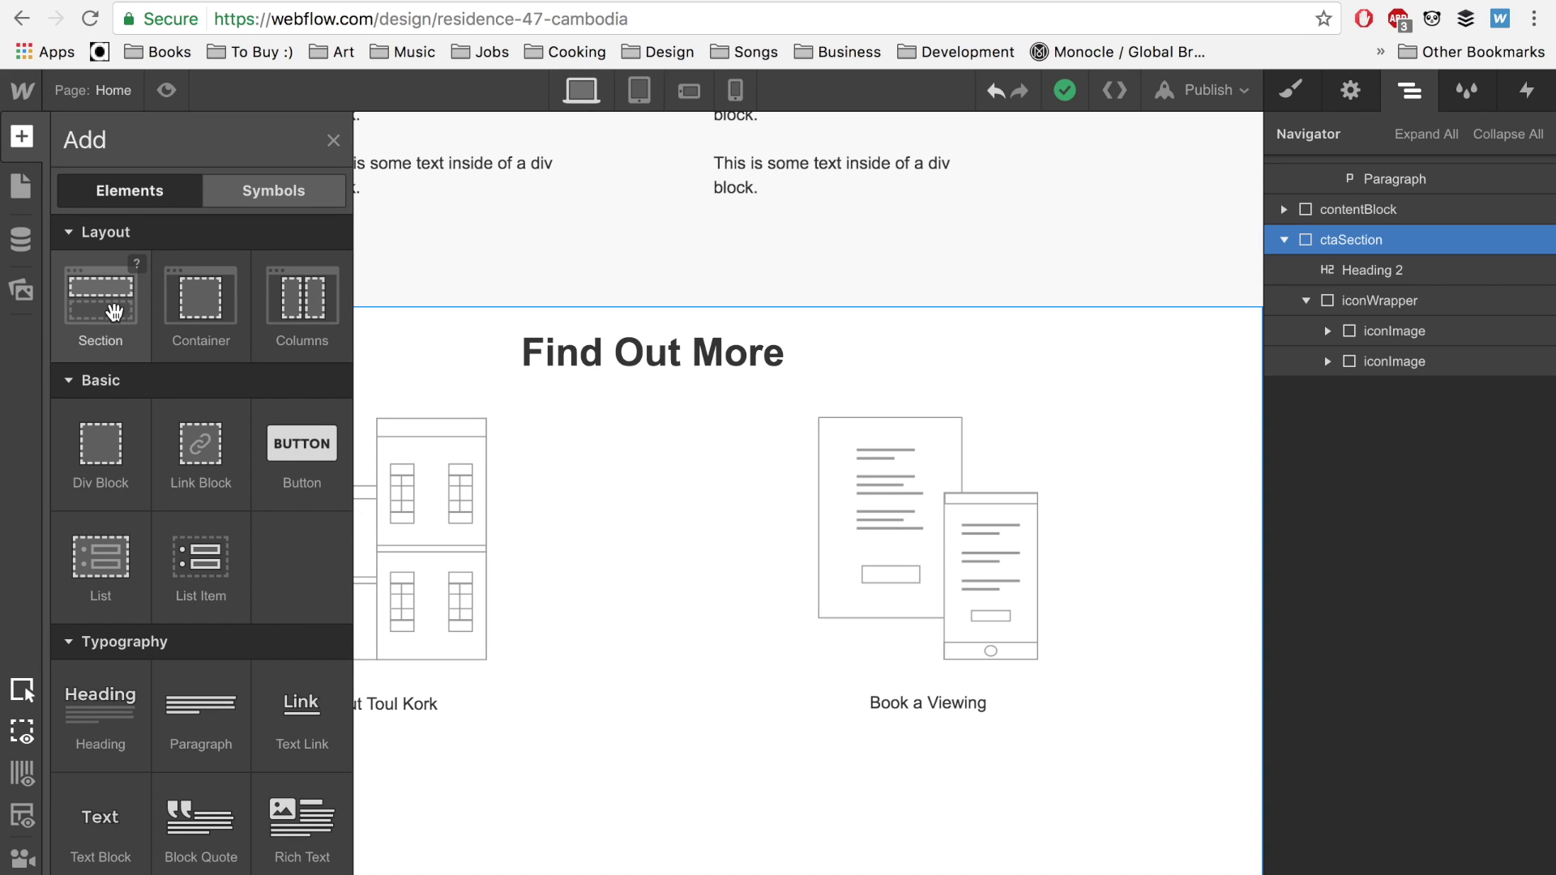
pyautogui.scroll(-3, 150, 356)
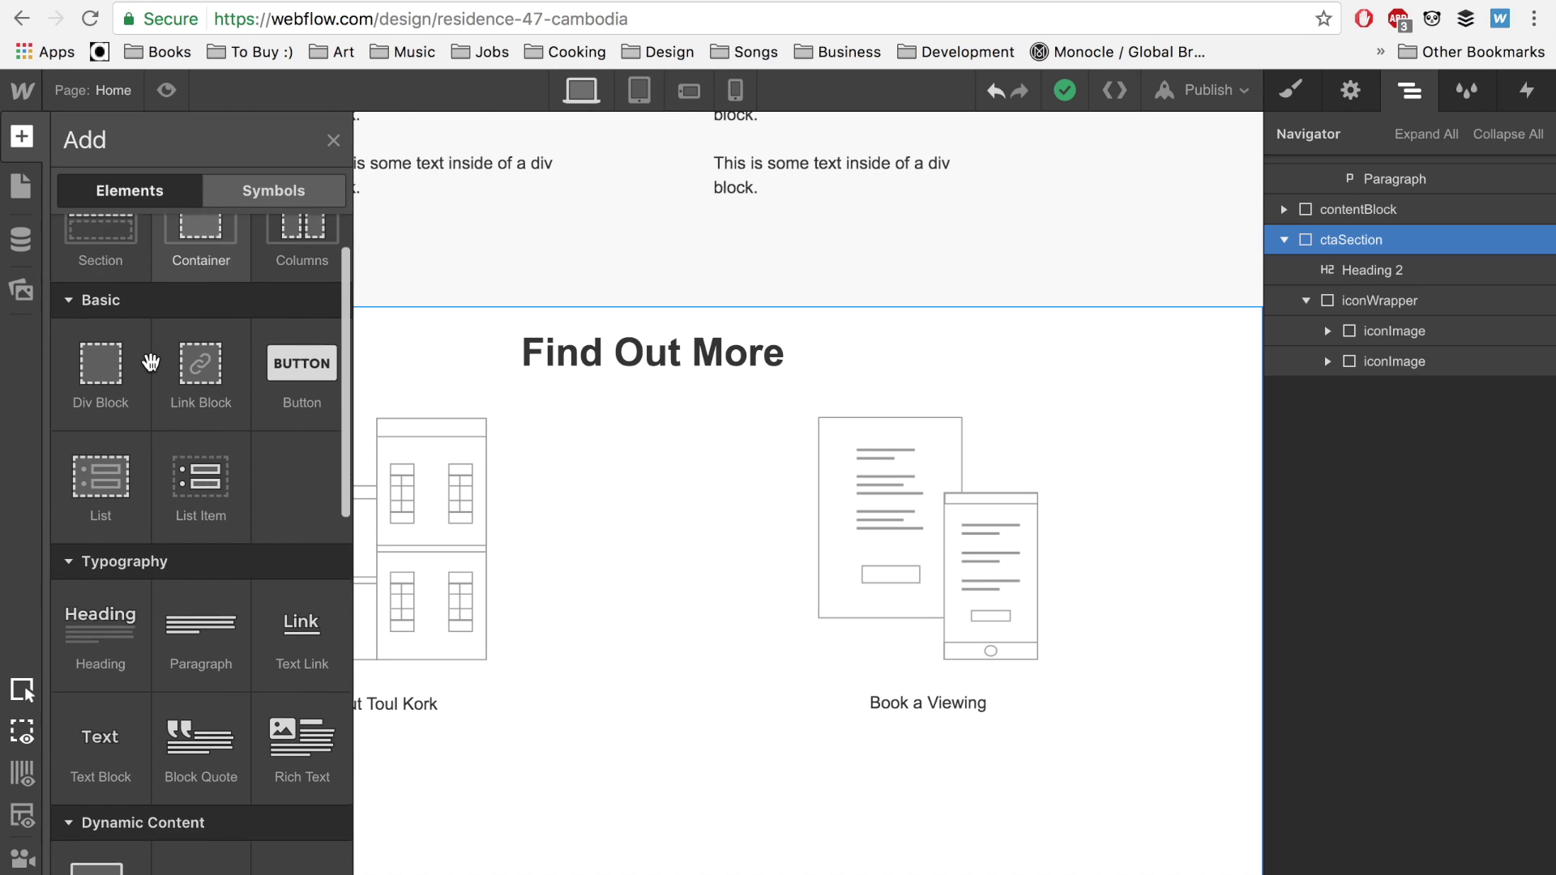
pyautogui.scroll(-10, 150, 361)
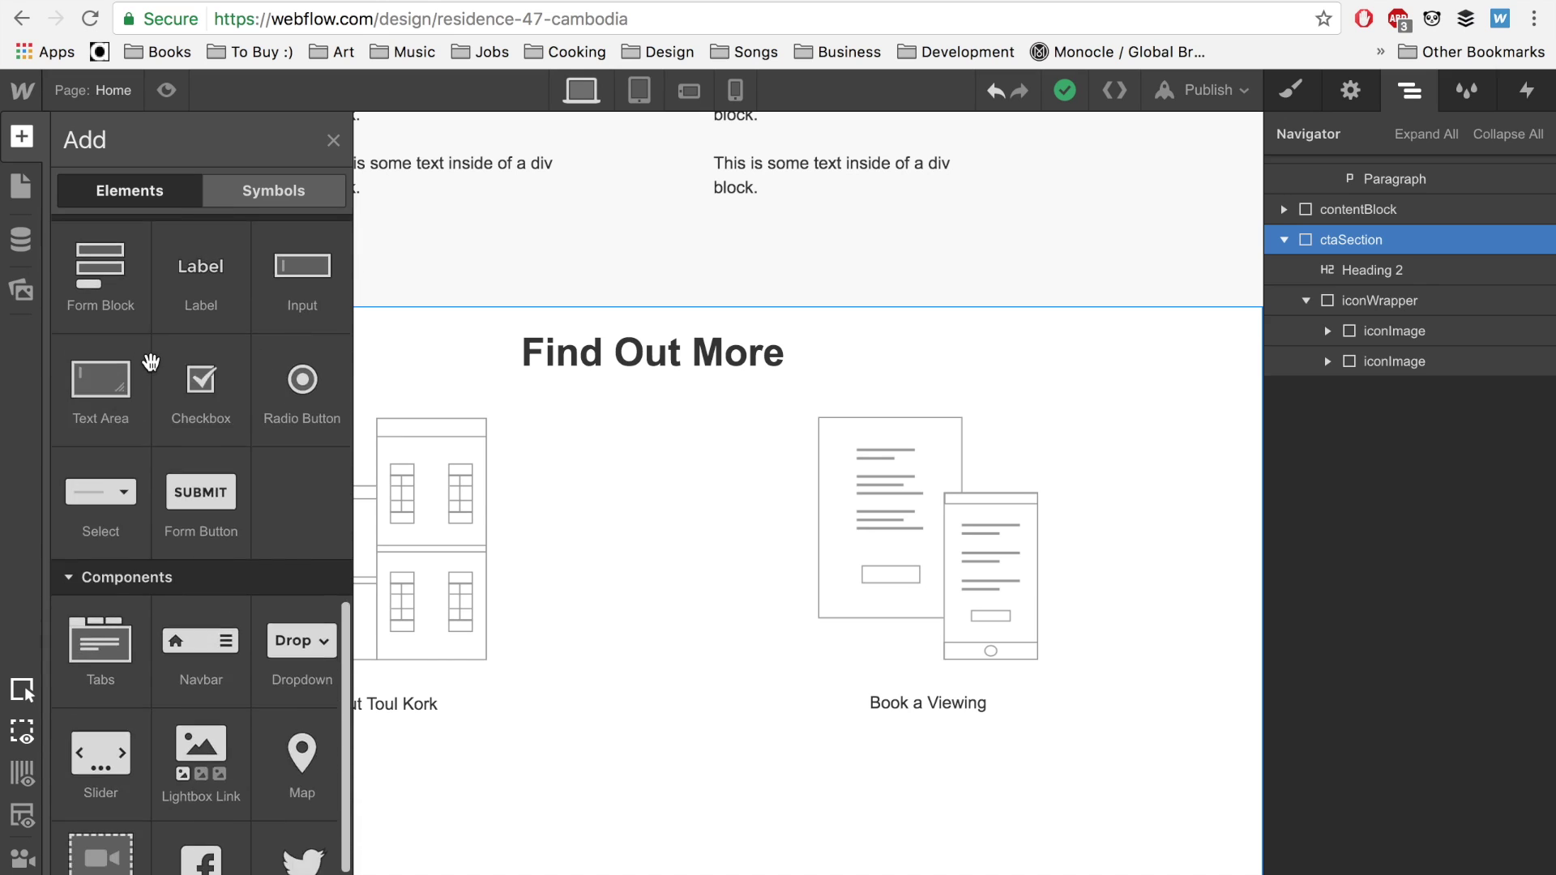
pyautogui.scroll(15, 150, 361)
pyautogui.scroll(1, 151, 362)
pyautogui.moveTo(113, 459); pyautogui.dragTo(1409, 358)
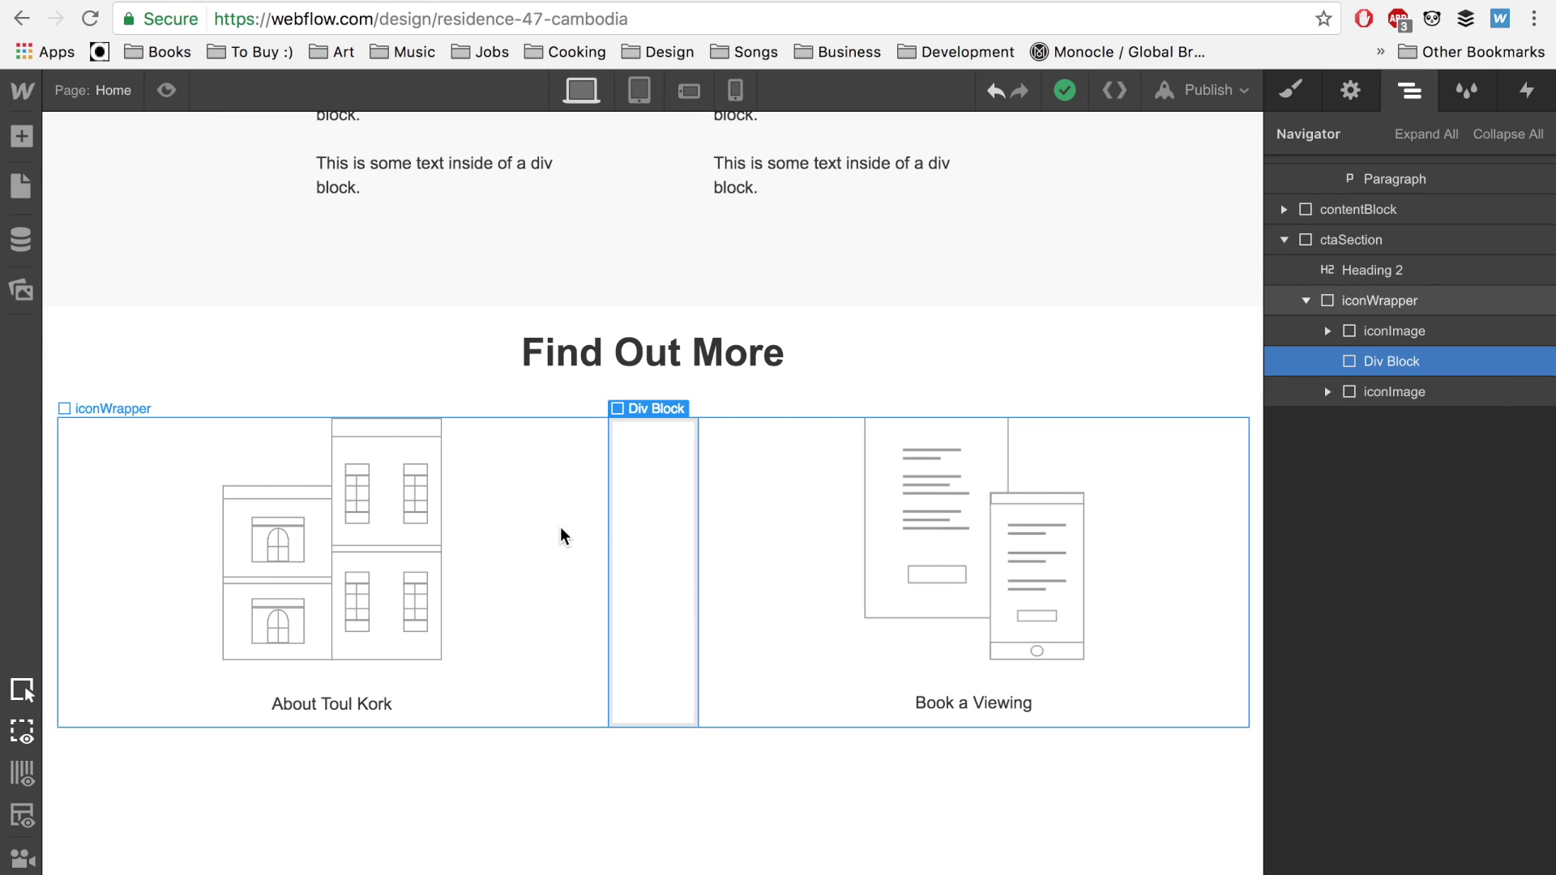
# Add a solid color background overlay to the new div block, and copy the dividing line's color from the Sketch mockup.
pyautogui.click(805, 540)
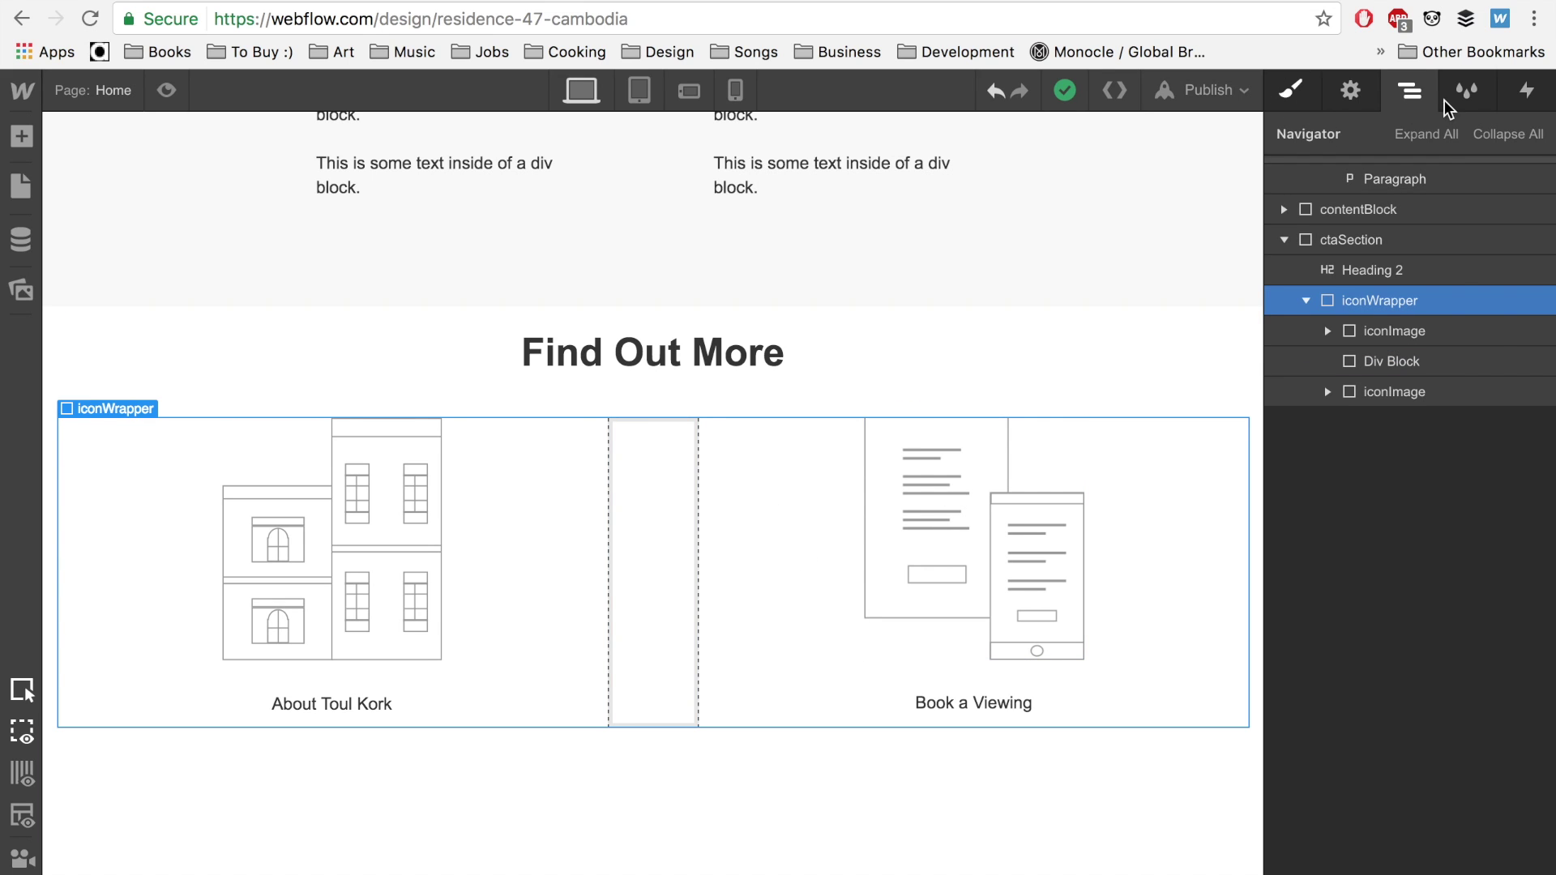
pyautogui.press('s')
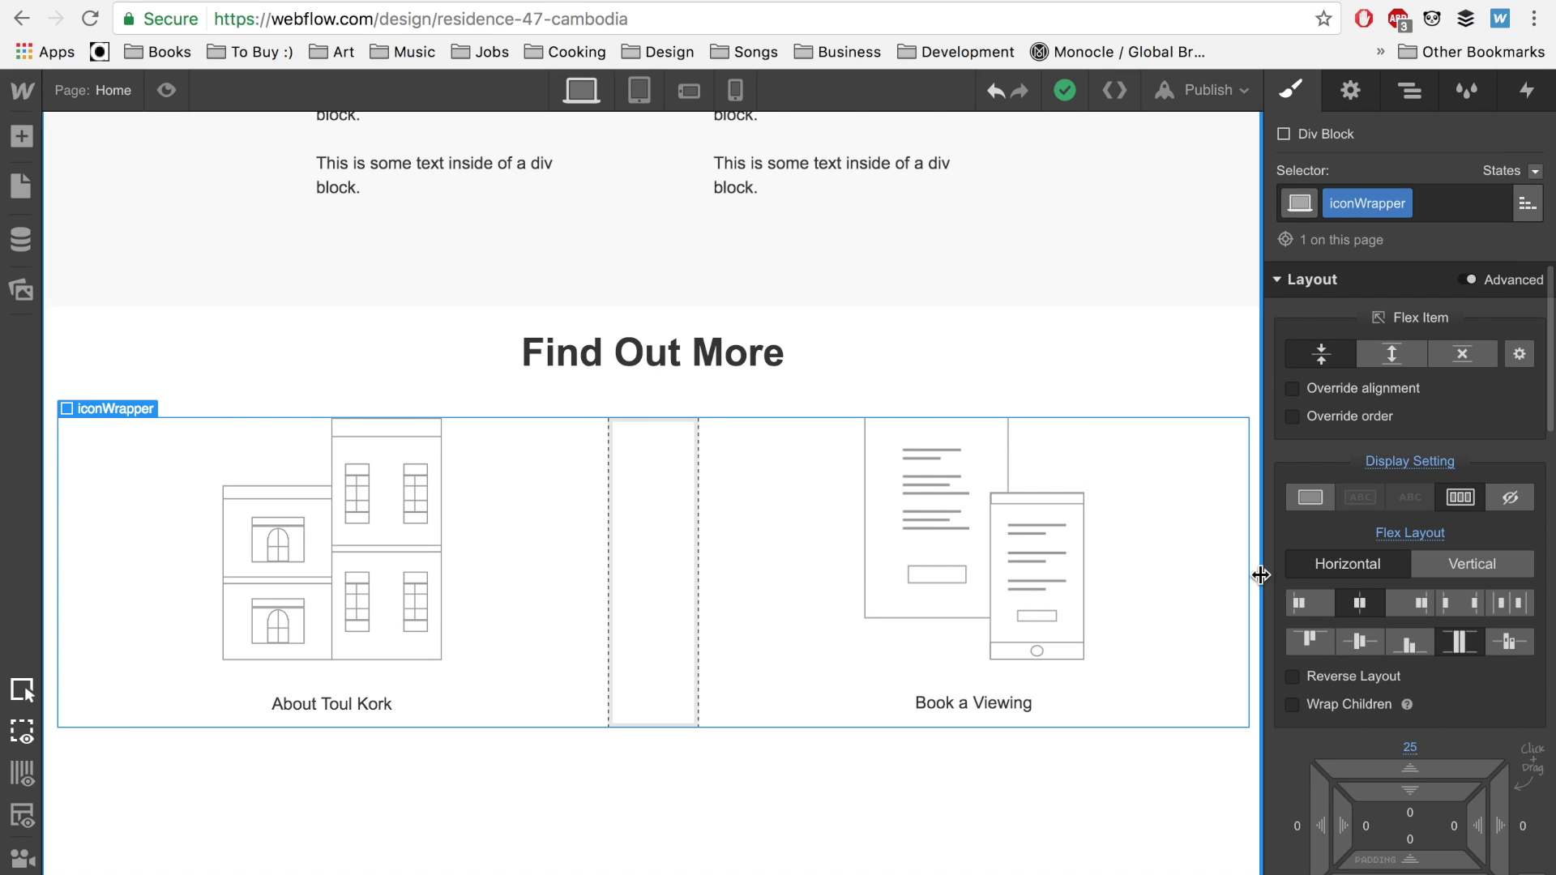
pyautogui.click(649, 566)
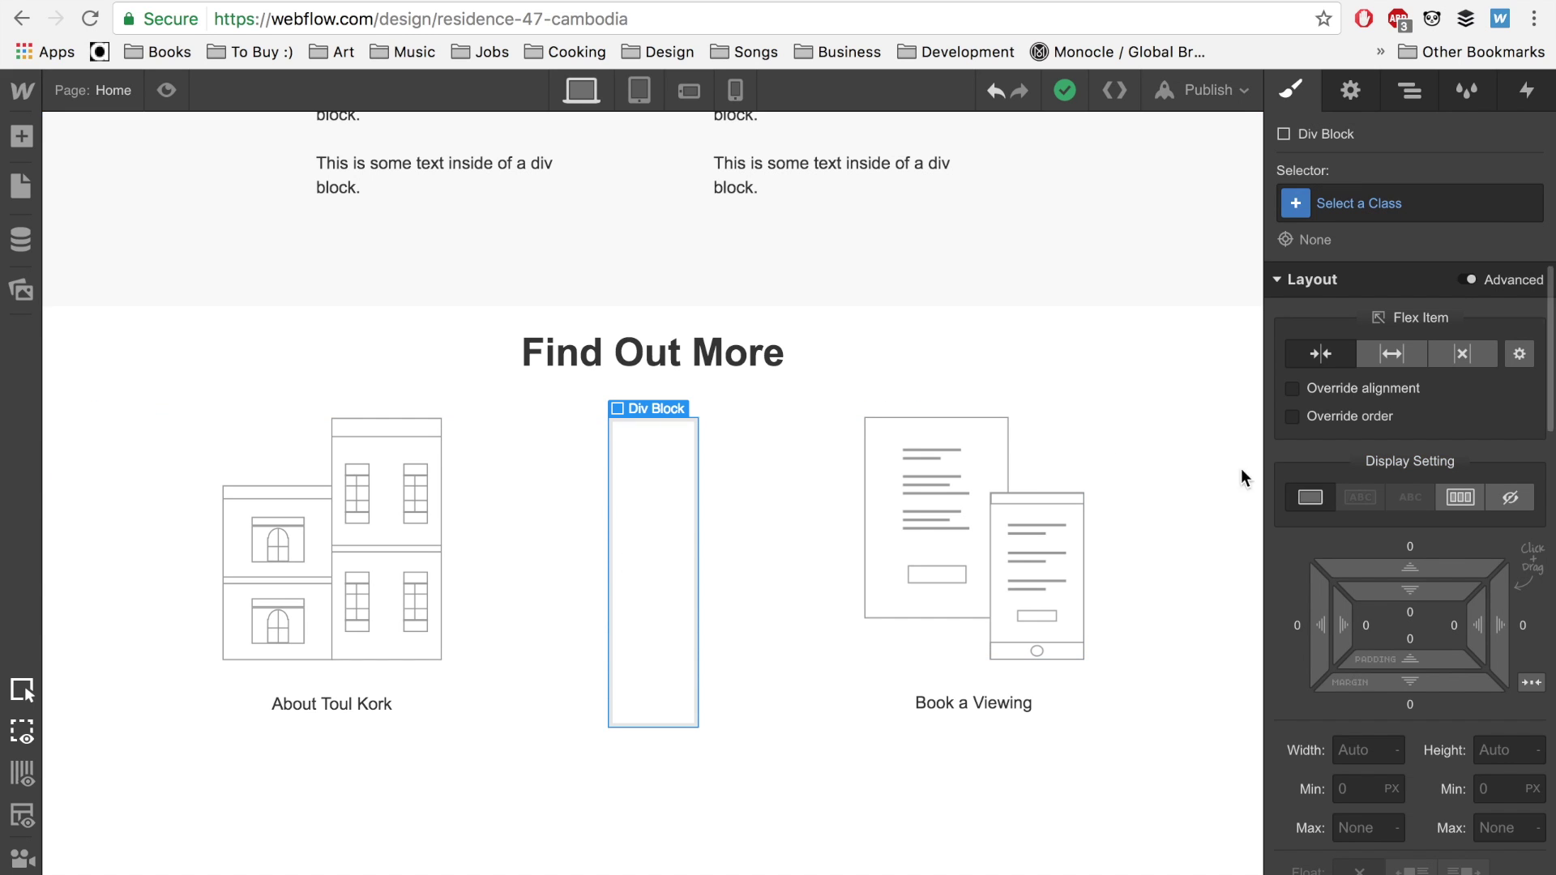
pyautogui.scroll(-15, 1394, 399)
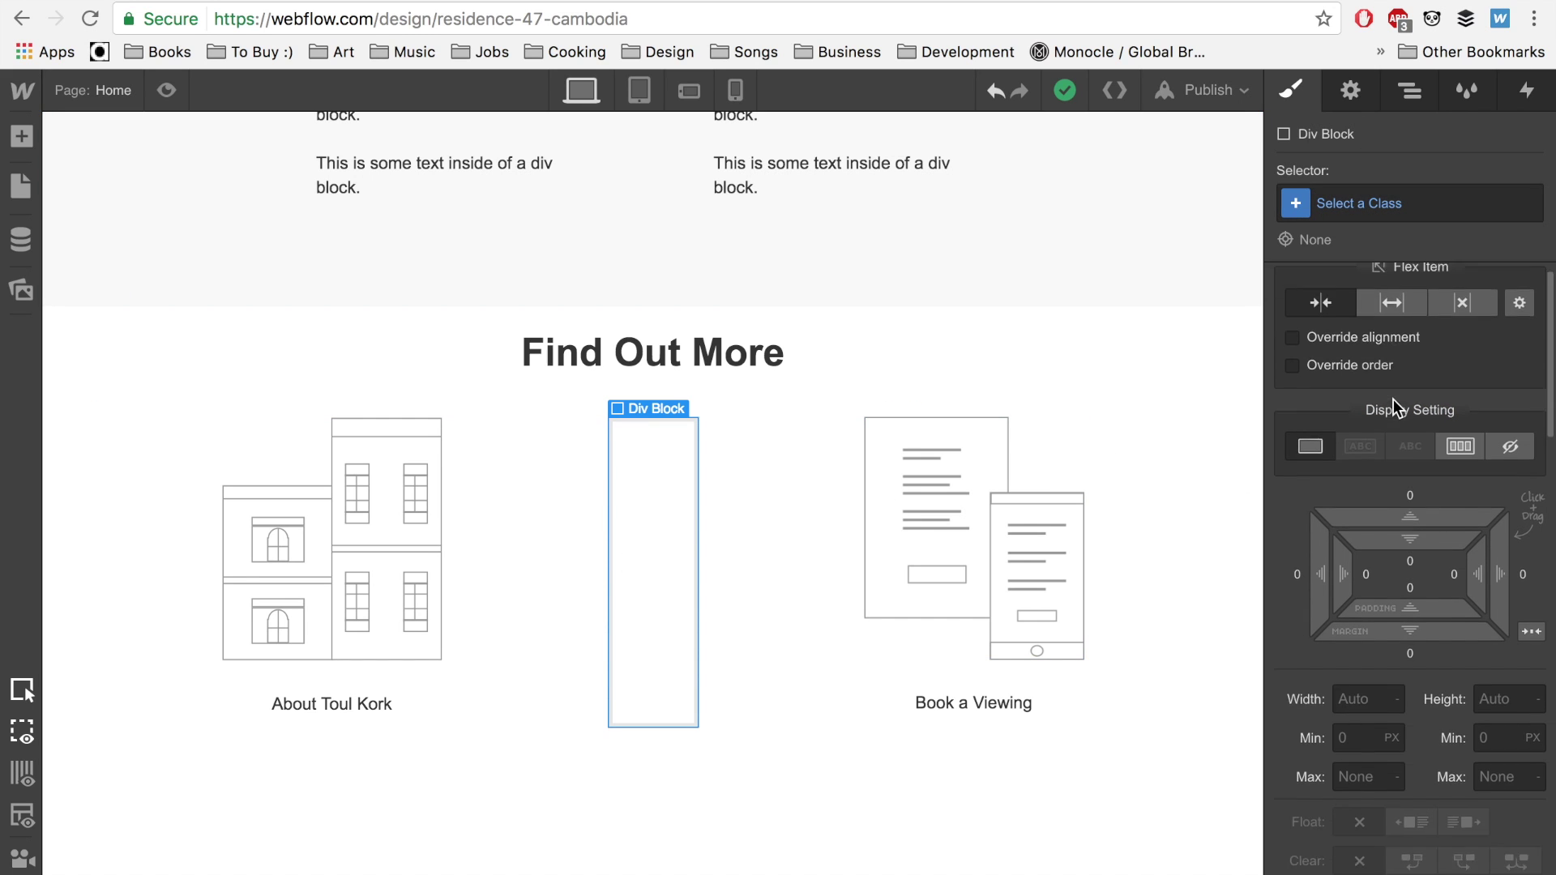
pyautogui.scroll(-4, 1378, 425)
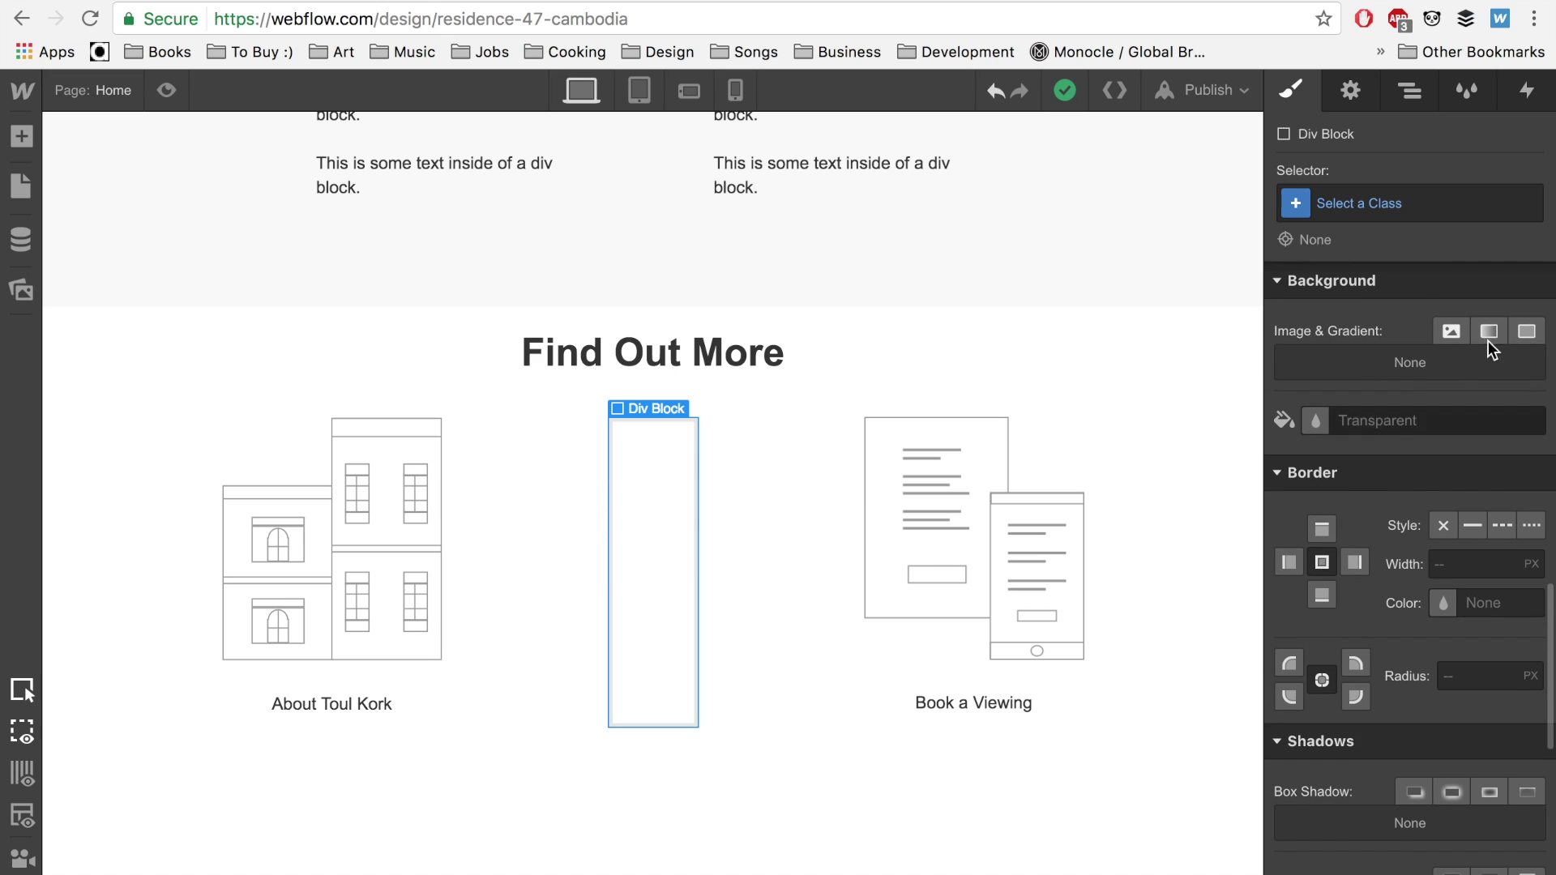
pyautogui.click(1529, 334)
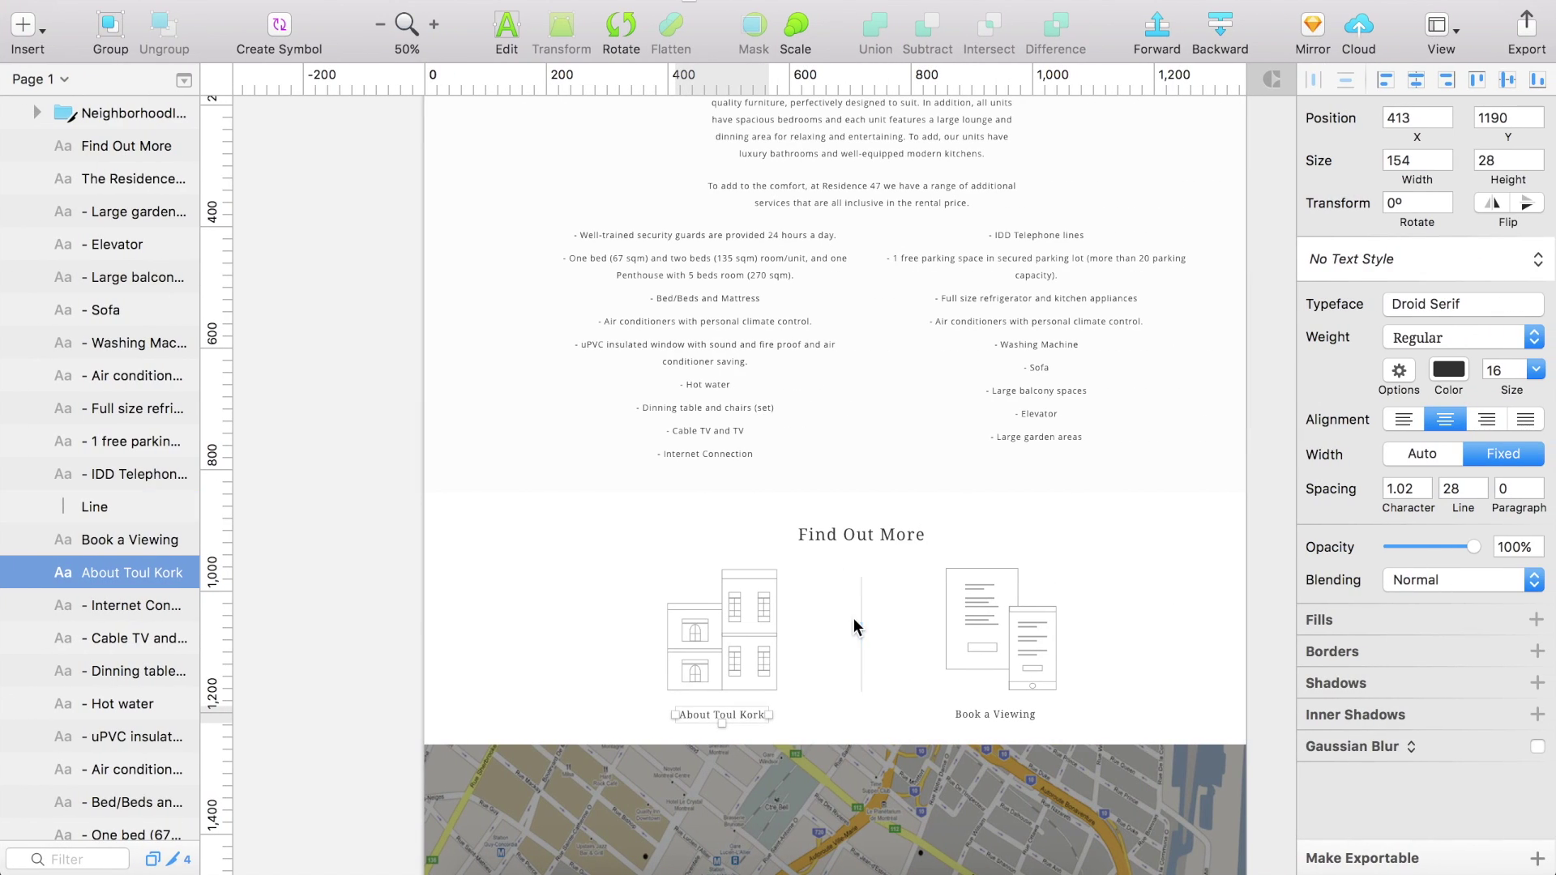
pyautogui.click(861, 619)
pyautogui.click(1350, 415)
pyautogui.press('super+c')
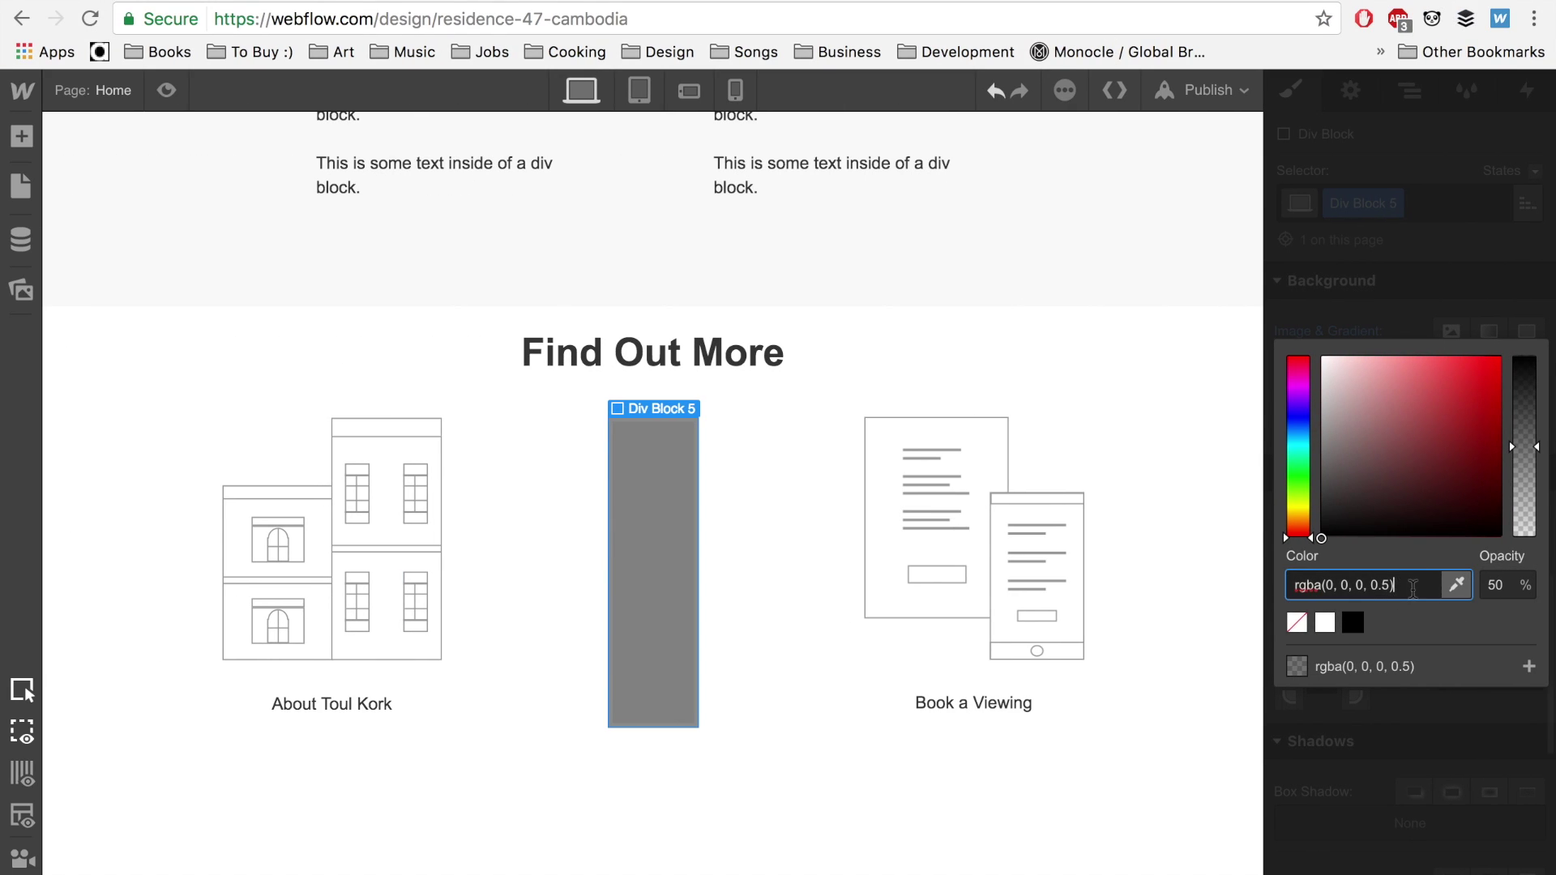
# Set the div block's Webflow overlay color to the copied #313131 and lower its opacity to a light grey.
pyautogui.moveTo(1394, 591); pyautogui.dragTo(1277, 589)
pyautogui.press('super+v')
pyautogui.click(1512, 593)
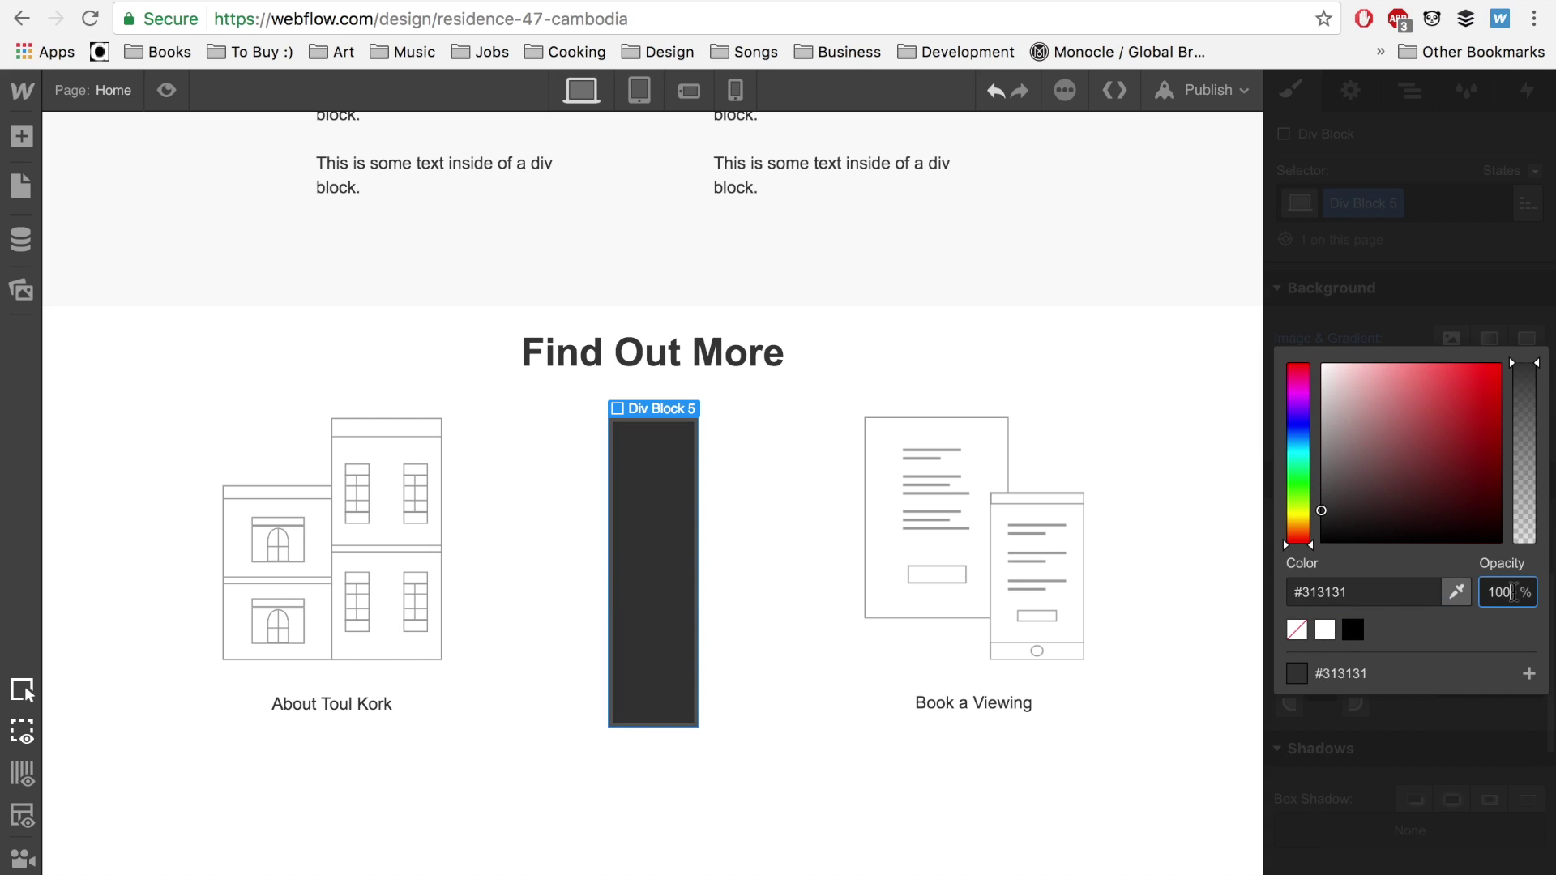
pyautogui.press('BackSpace')
pyautogui.press('BackSpace')
pyautogui.write('0')
pyautogui.press('Return')
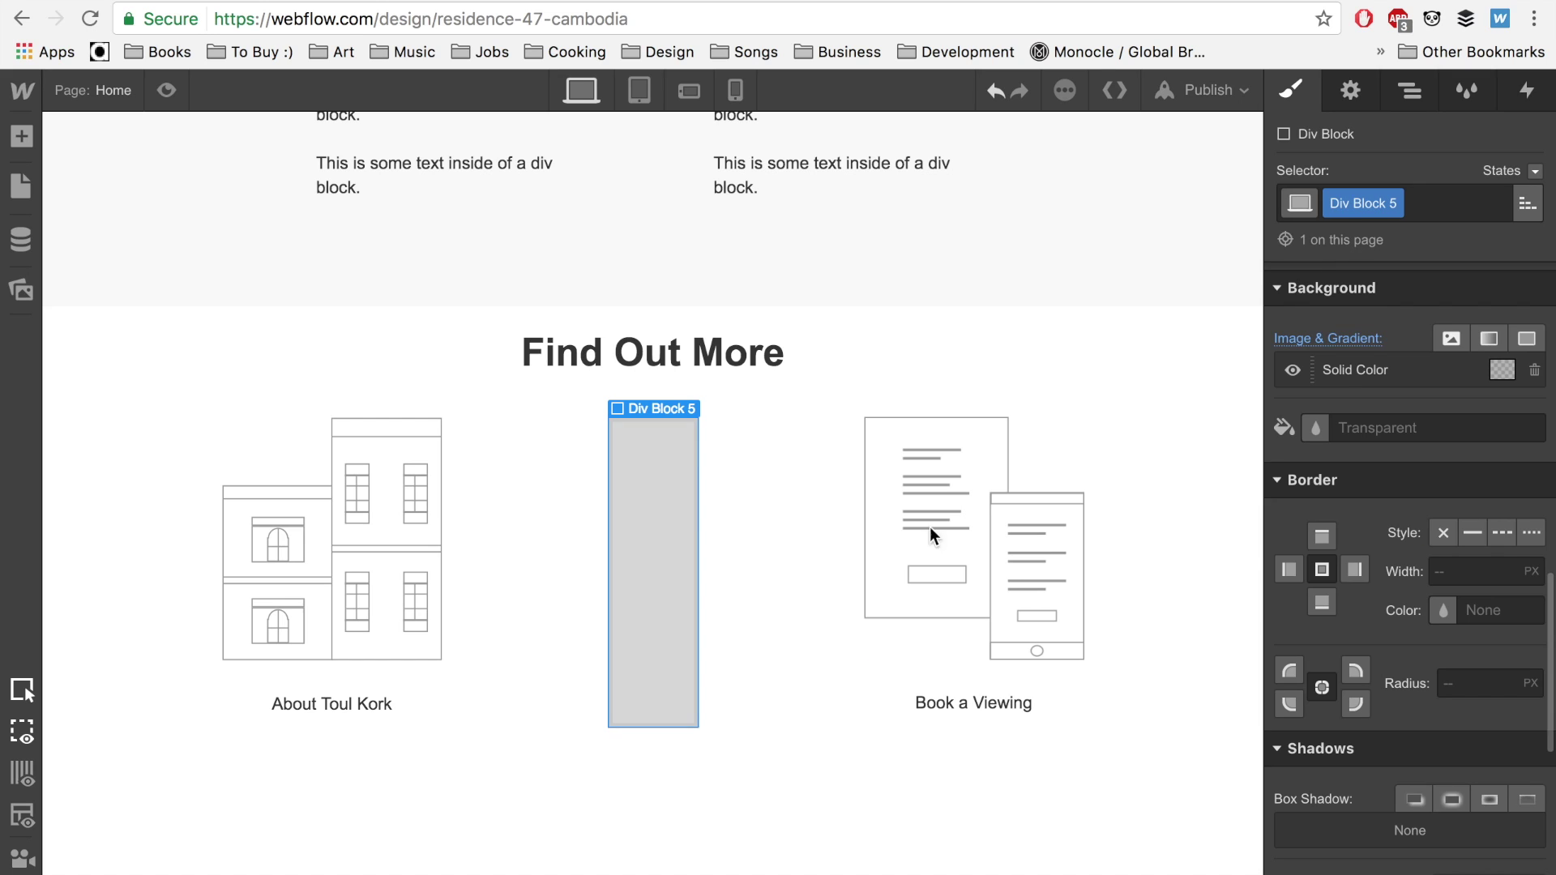
# Check the dividing line's thickness in the Sketch mockup, and set the Webflow div block's width to 3 px.
pyautogui.scroll(10, 1355, 494)
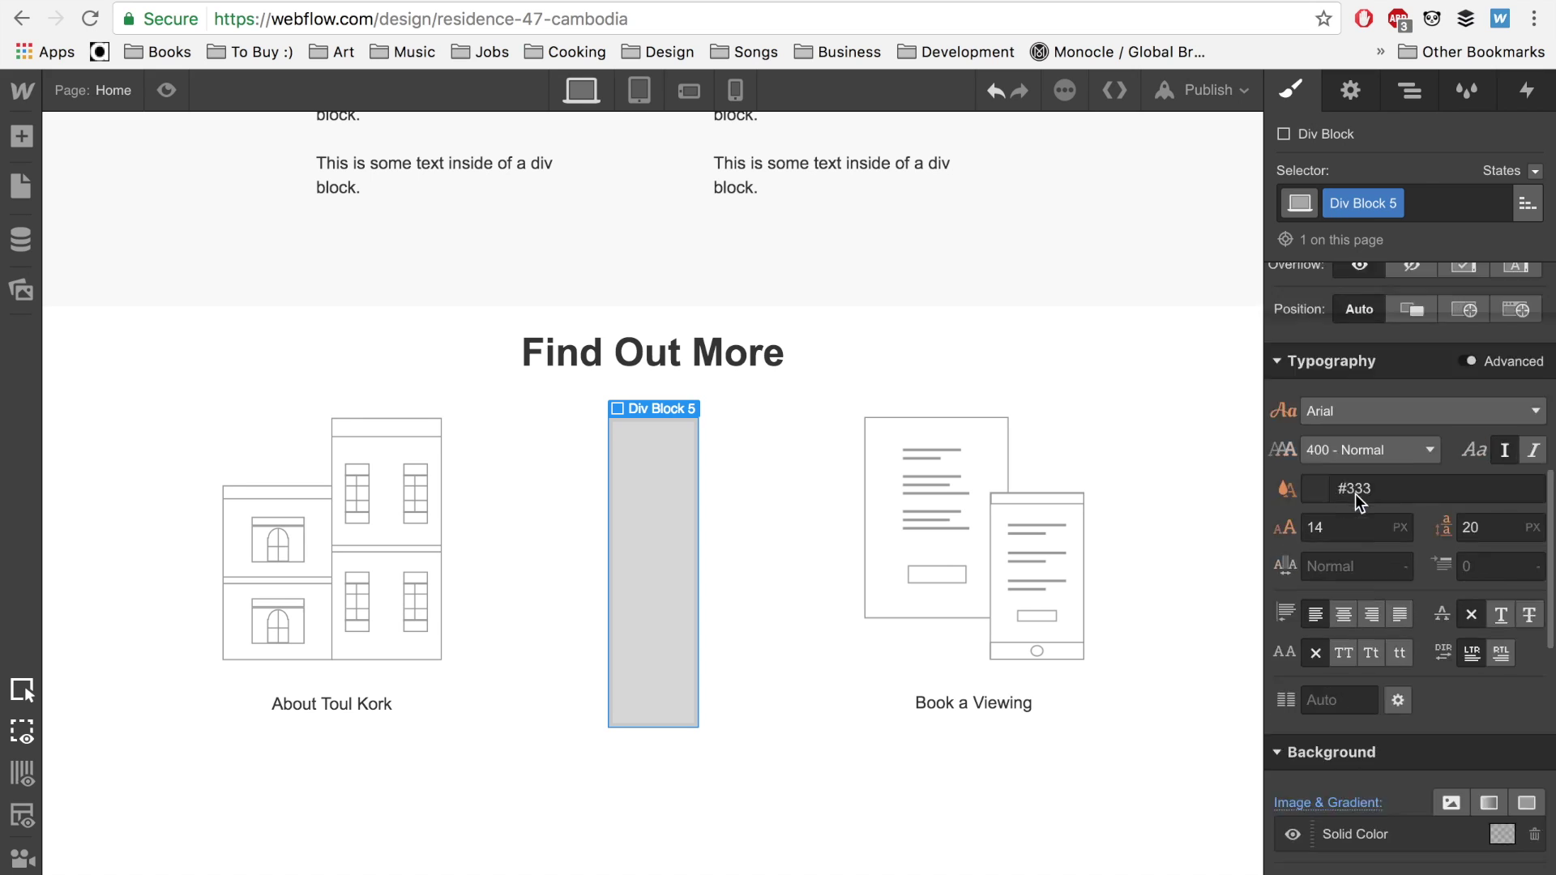
pyautogui.scroll(3, 1355, 494)
pyautogui.hotkey('ctrl', 'Right')
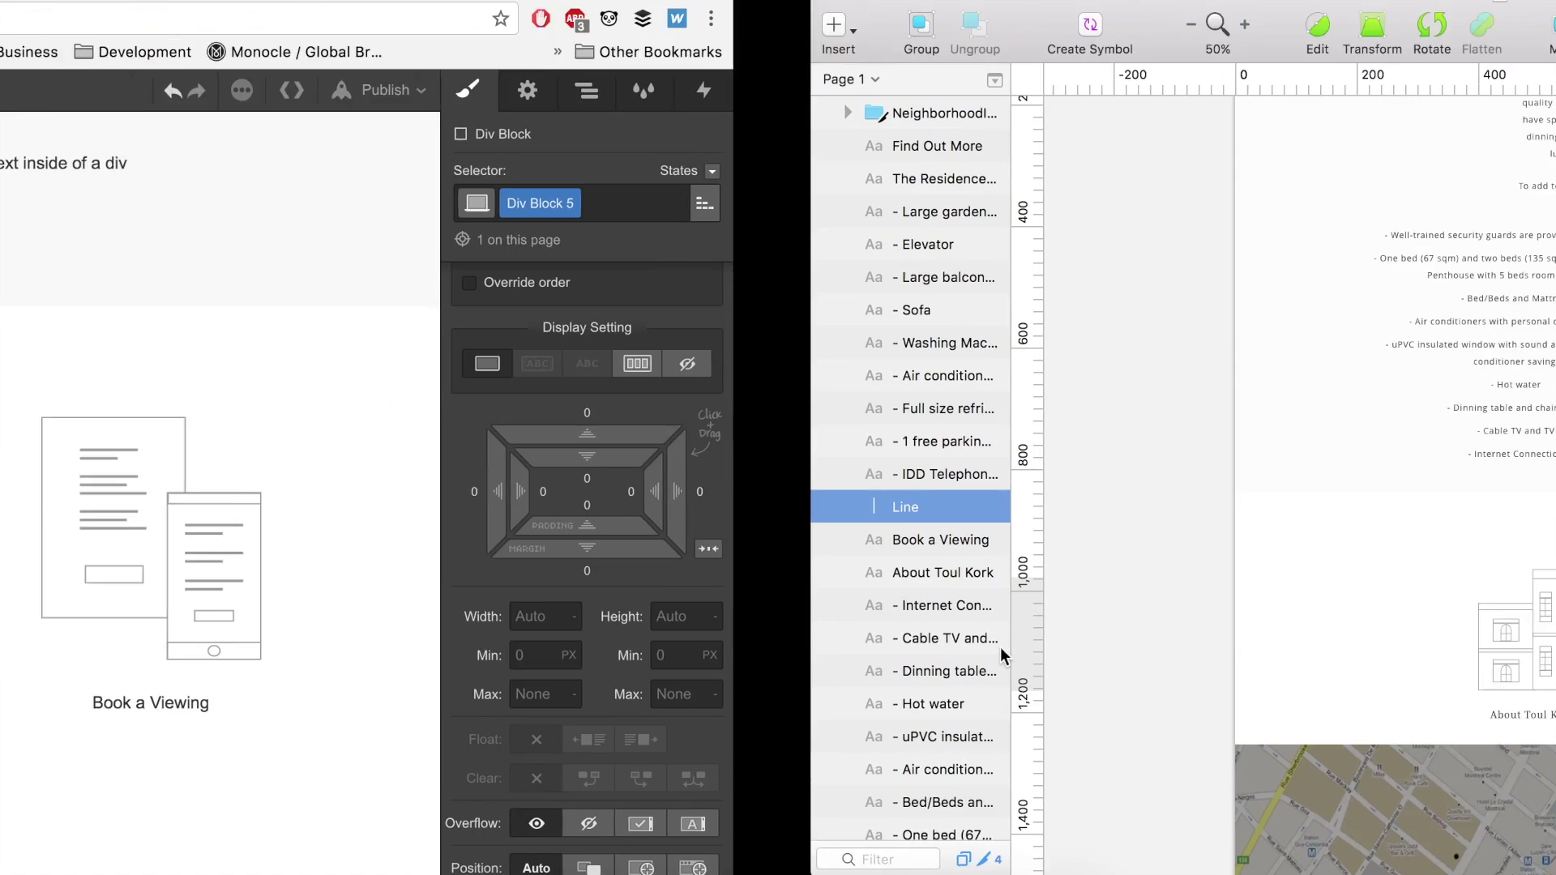
pyautogui.click(1294, 460)
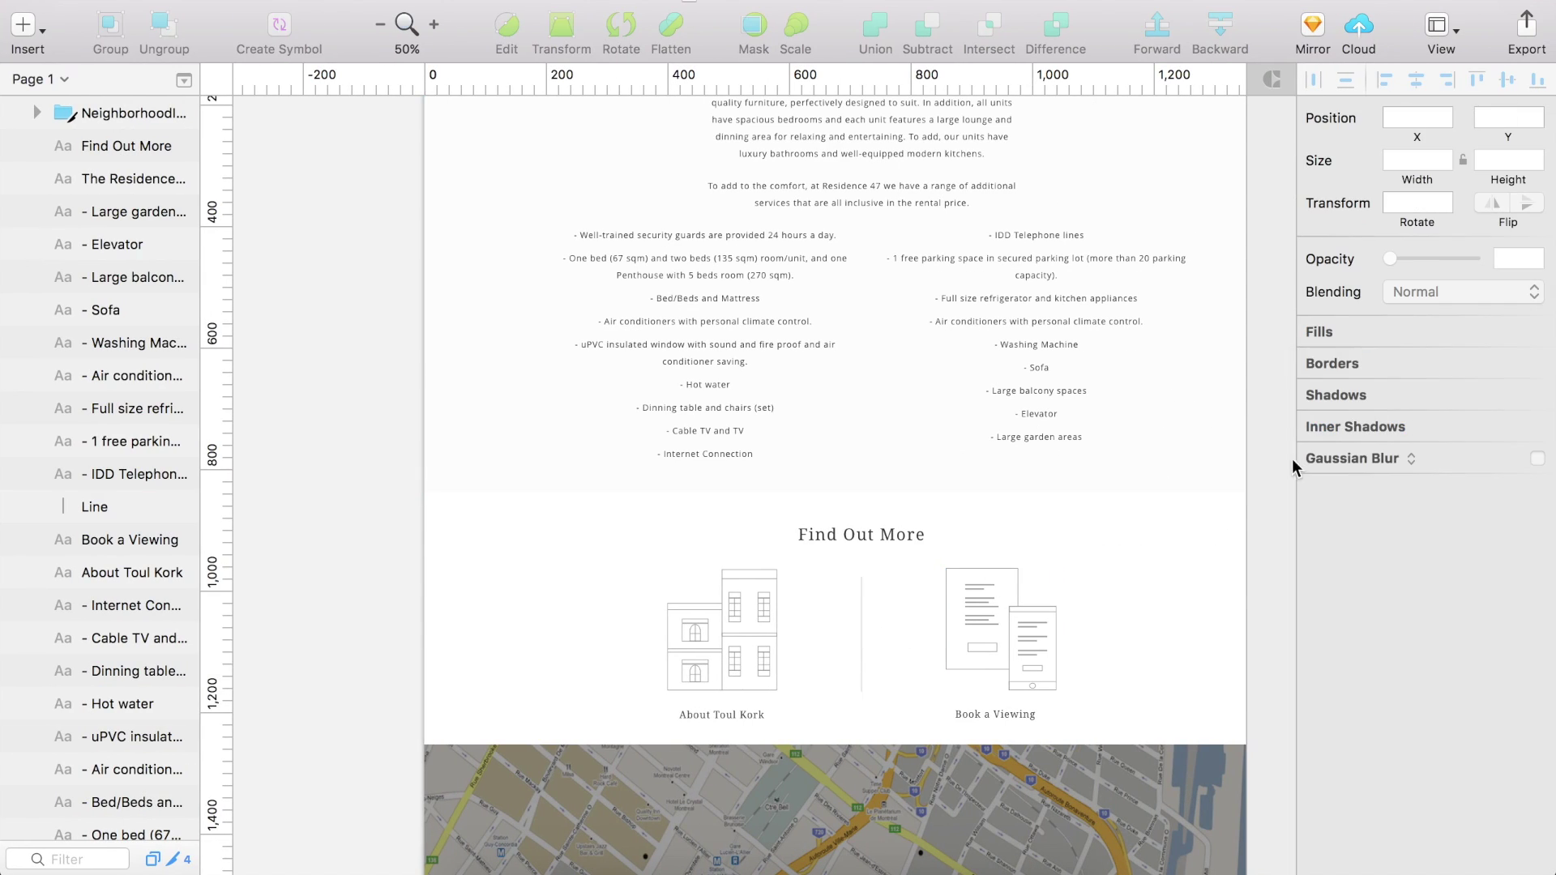
pyautogui.click(865, 653)
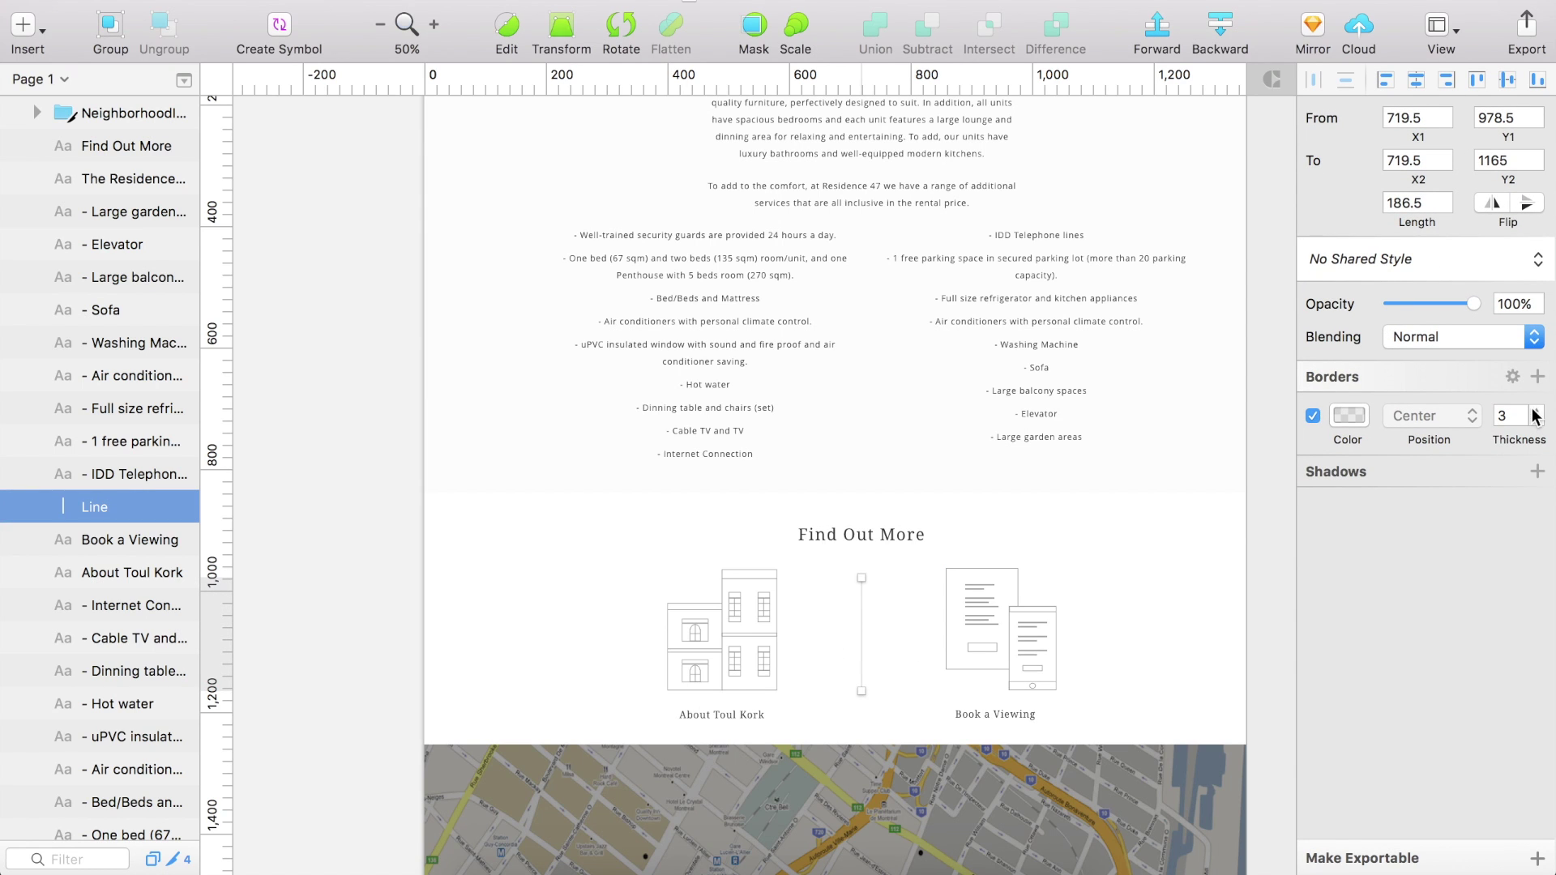
pyautogui.hotkey('ctrl', 'Left')
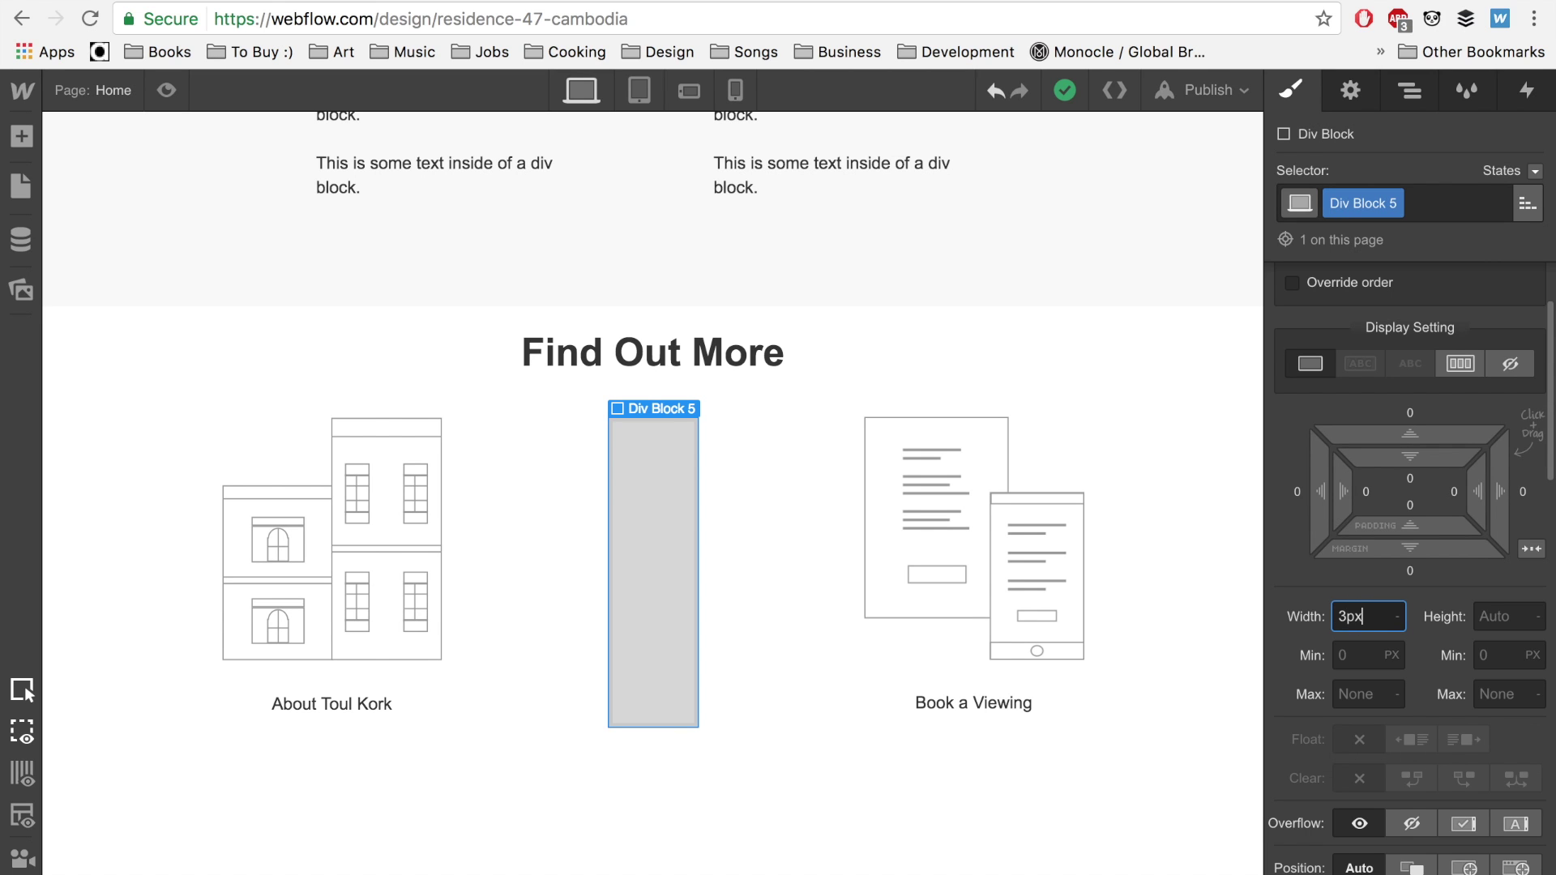
pyautogui.press('Return')
# Check the dividing line's length in the Sketch mockup, and set the Webflow div block's height to 185 px.
pyautogui.hotkey('ctrl', 'Right')
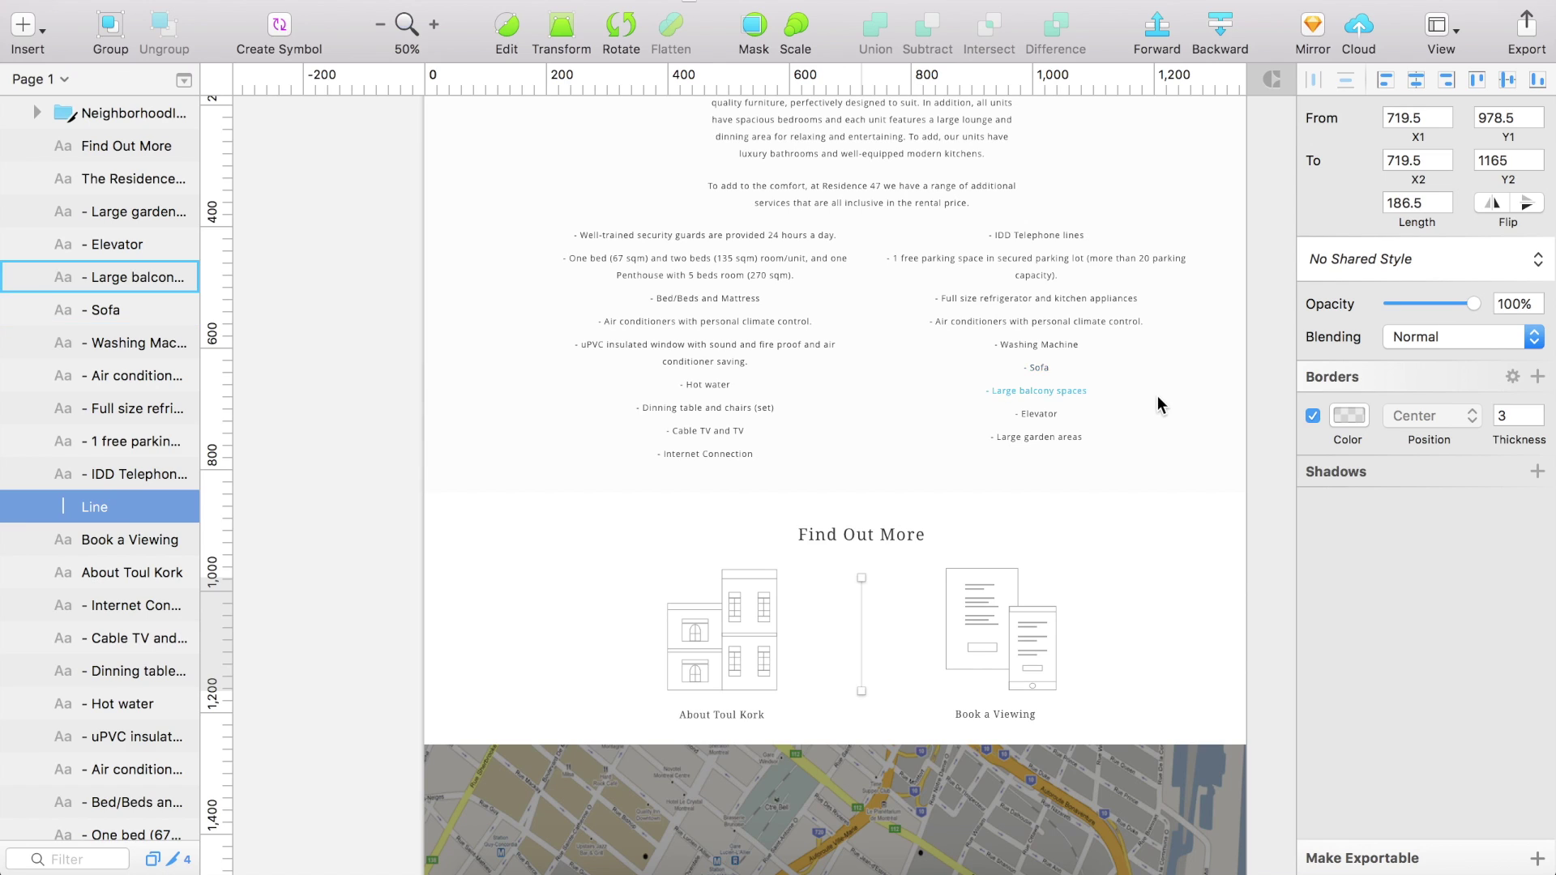
pyautogui.hotkey('ctrl', 'Left')
pyautogui.click(1494, 620)
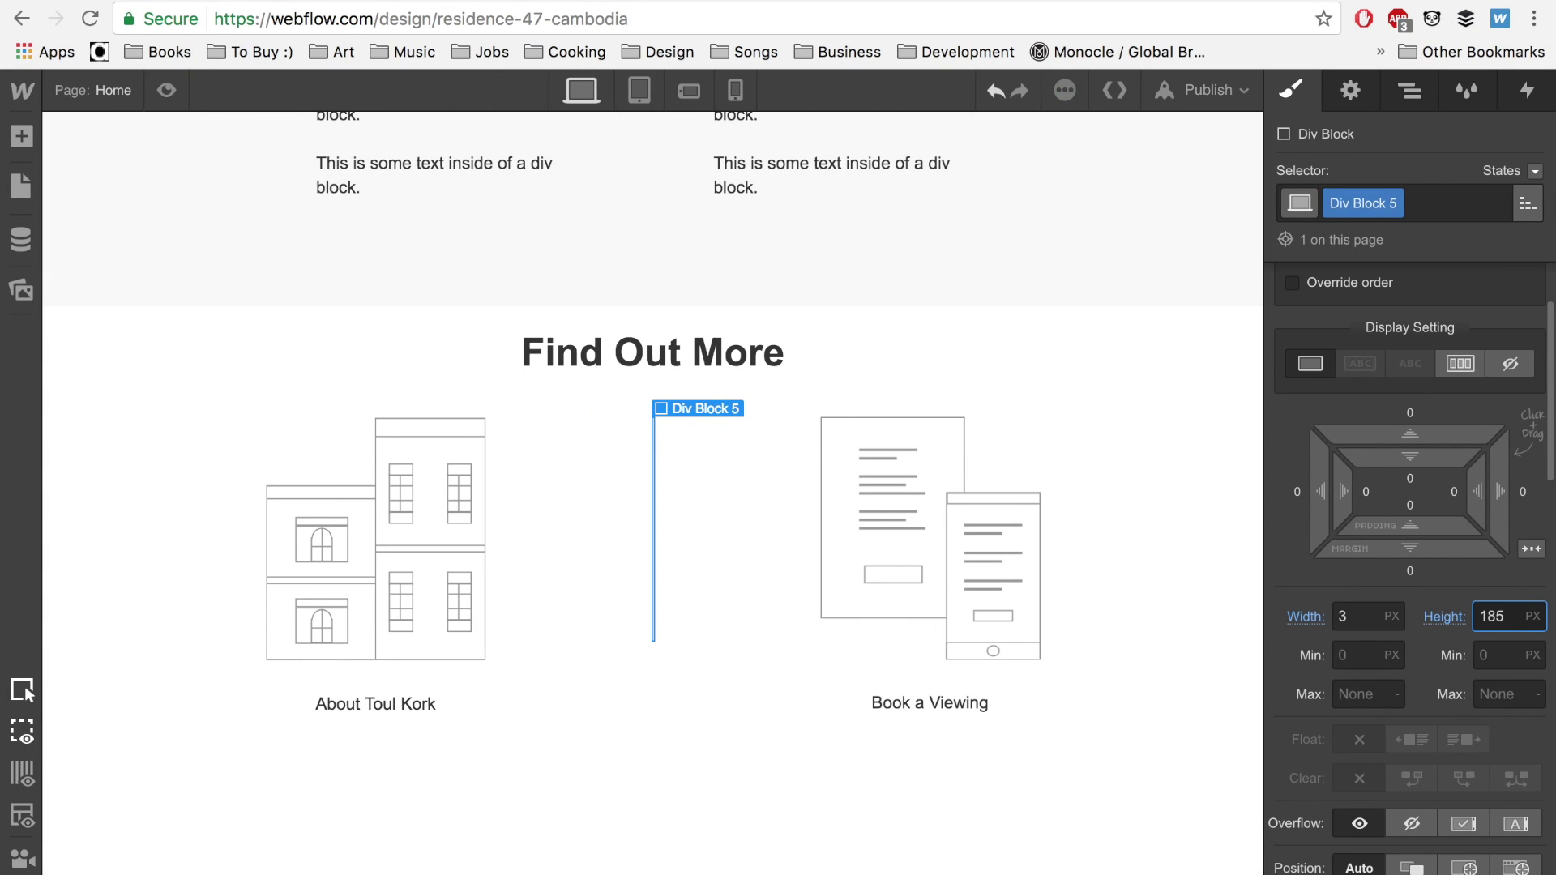
# Vertically center the flex children of iconWrapper so the divider lines up with the middle of the icons.
pyautogui.click(1411, 89)
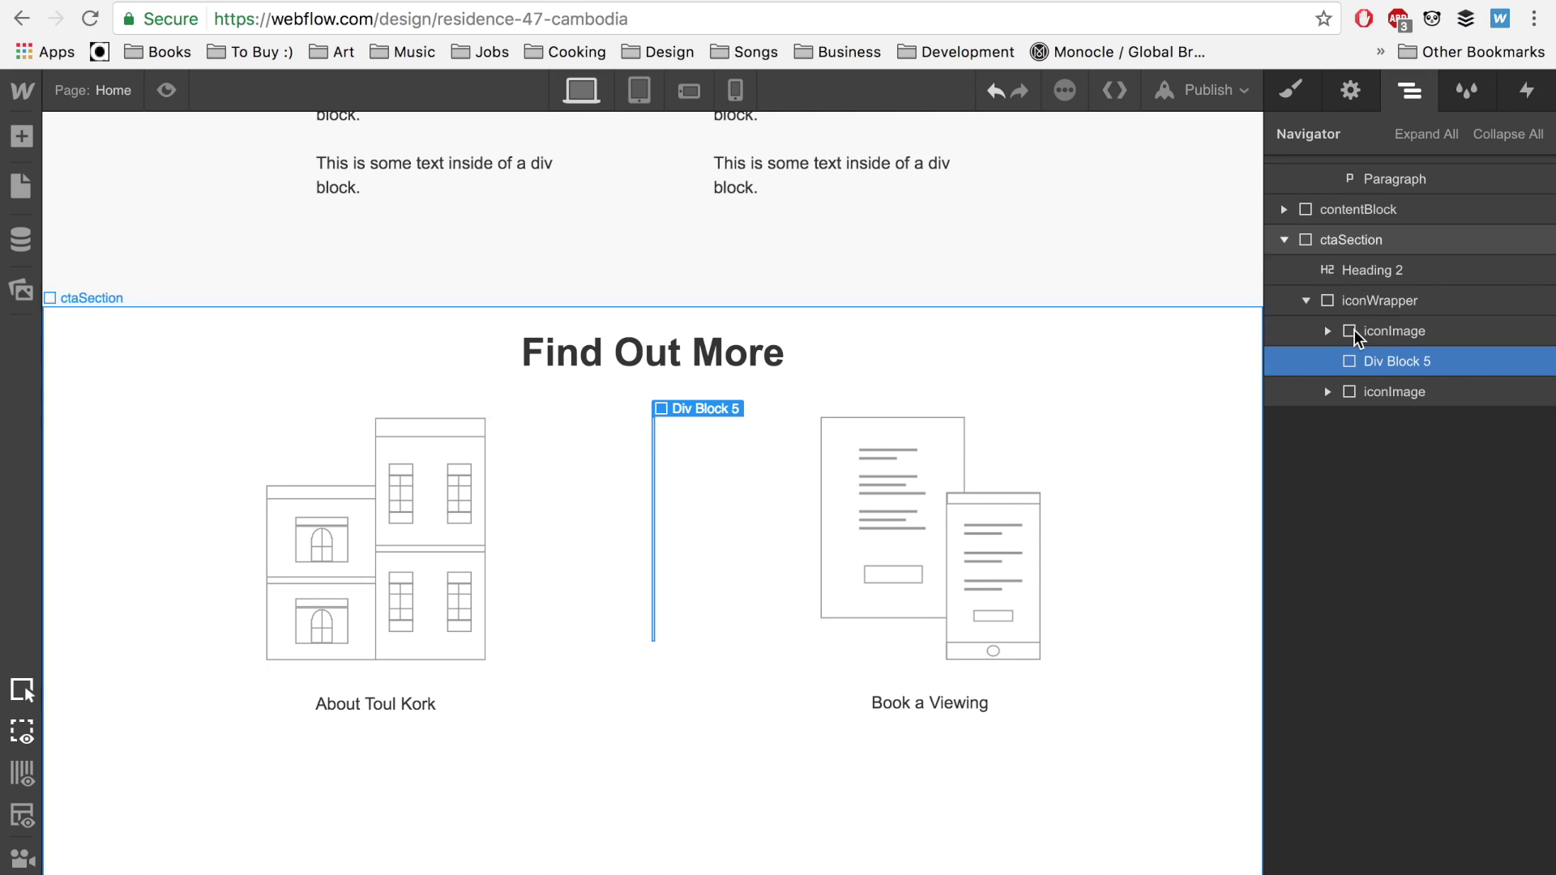
pyautogui.click(1413, 310)
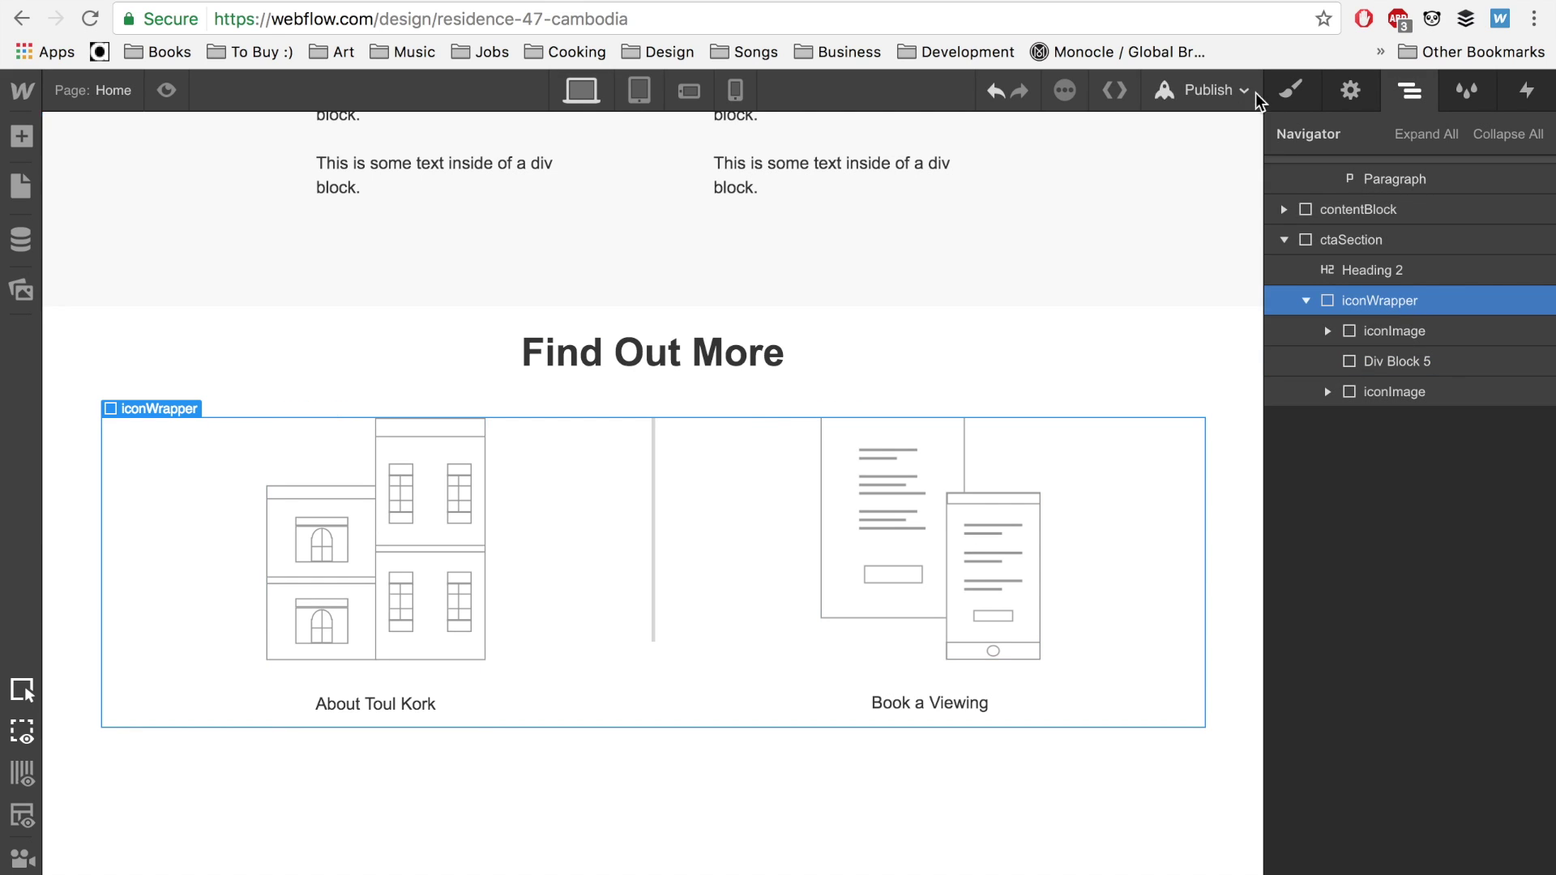
pyautogui.click(1281, 94)
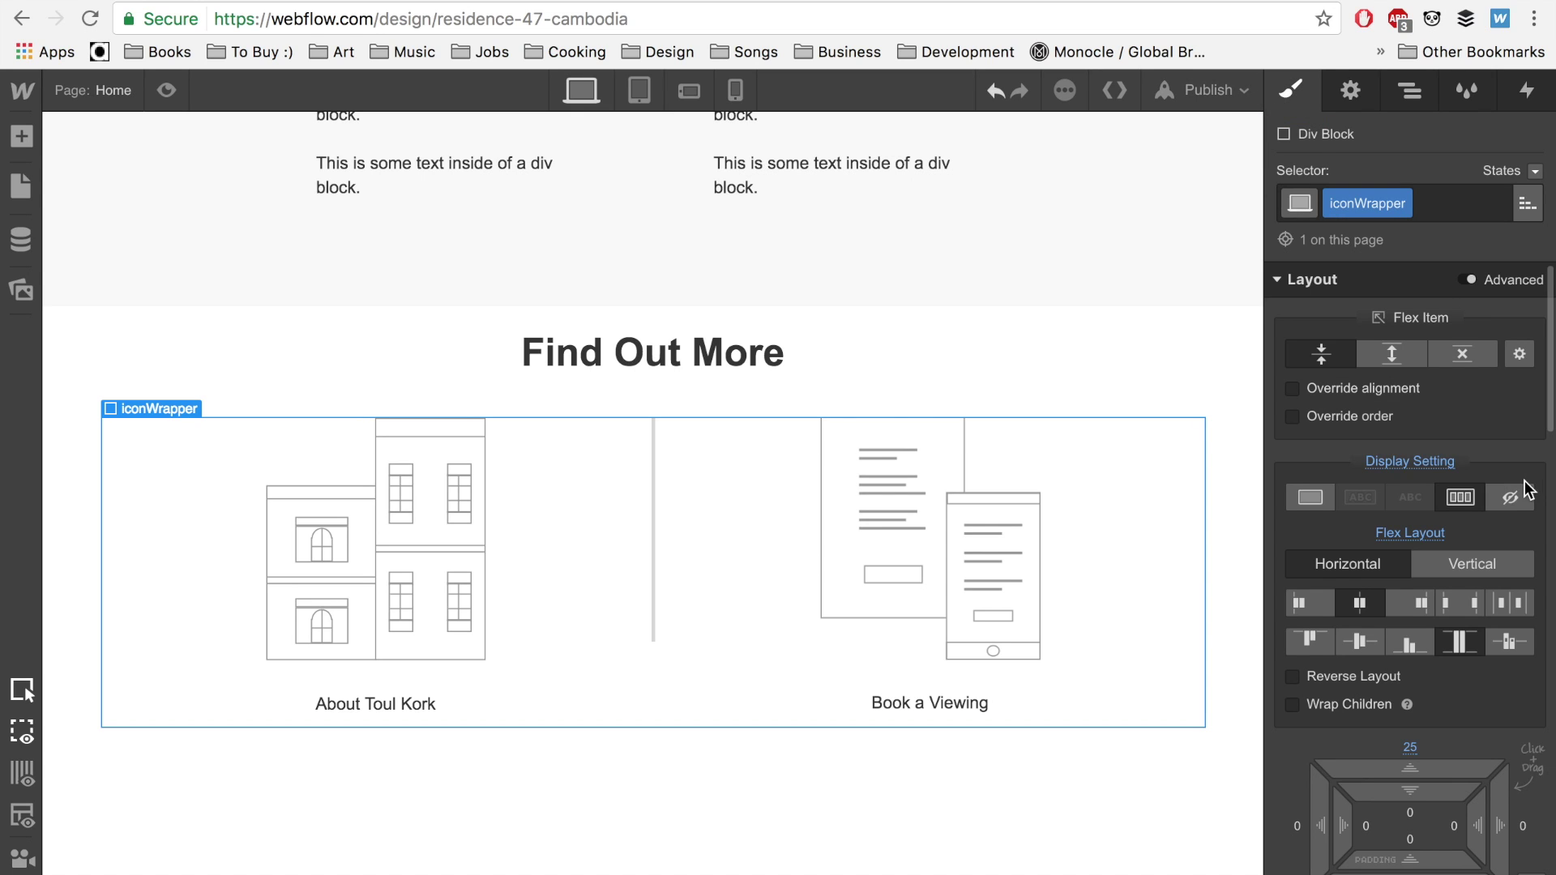
pyautogui.click(1353, 647)
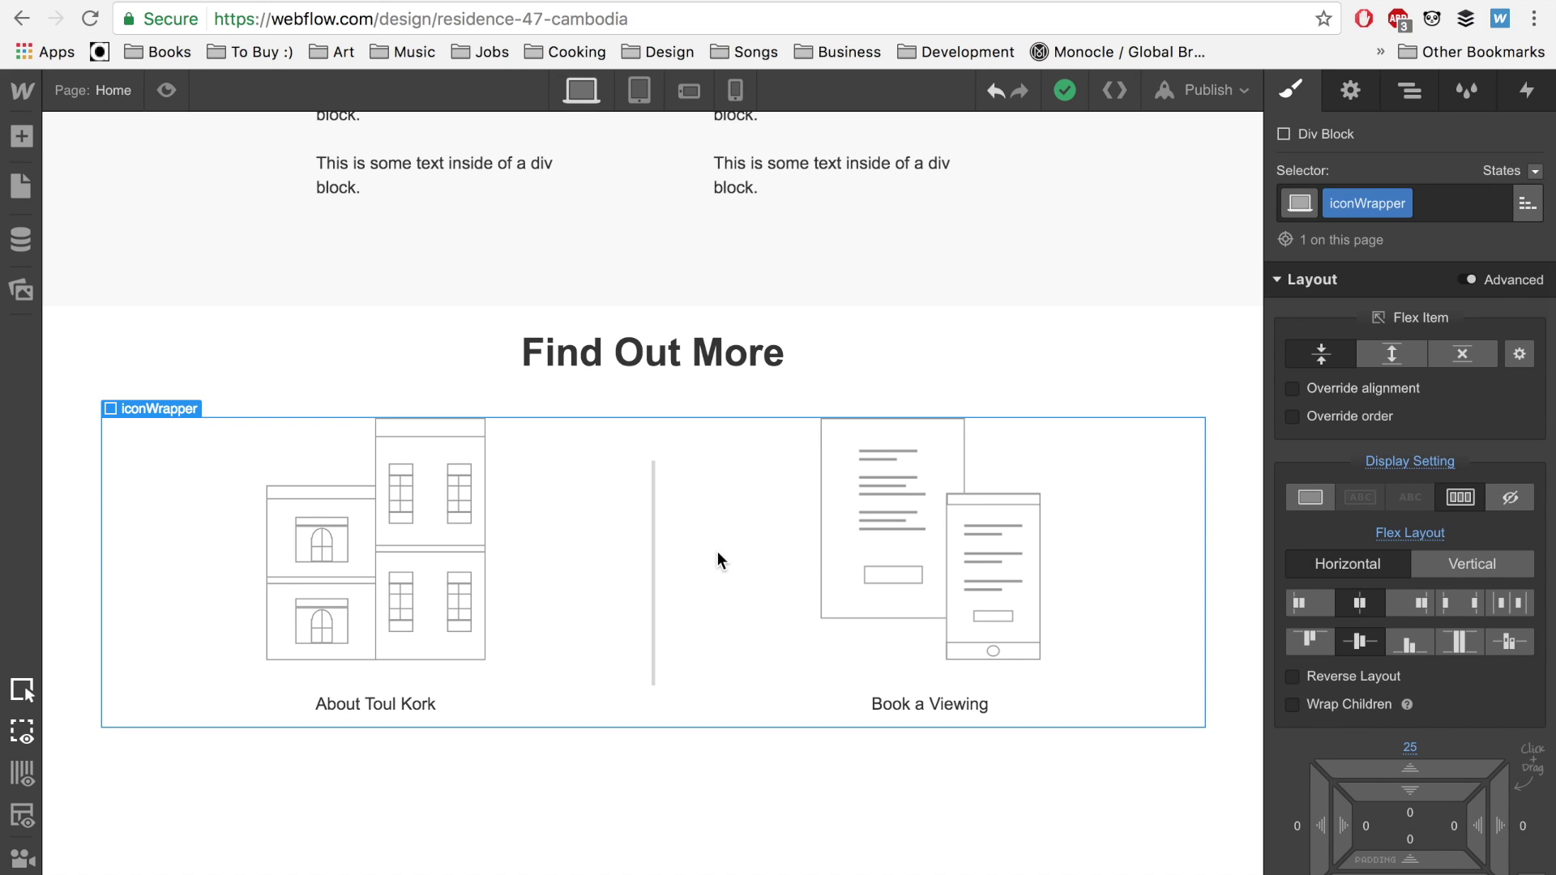
# Preview the page and examine the Find Out More section with its icons, captions and divider.
pyautogui.click(166, 90)
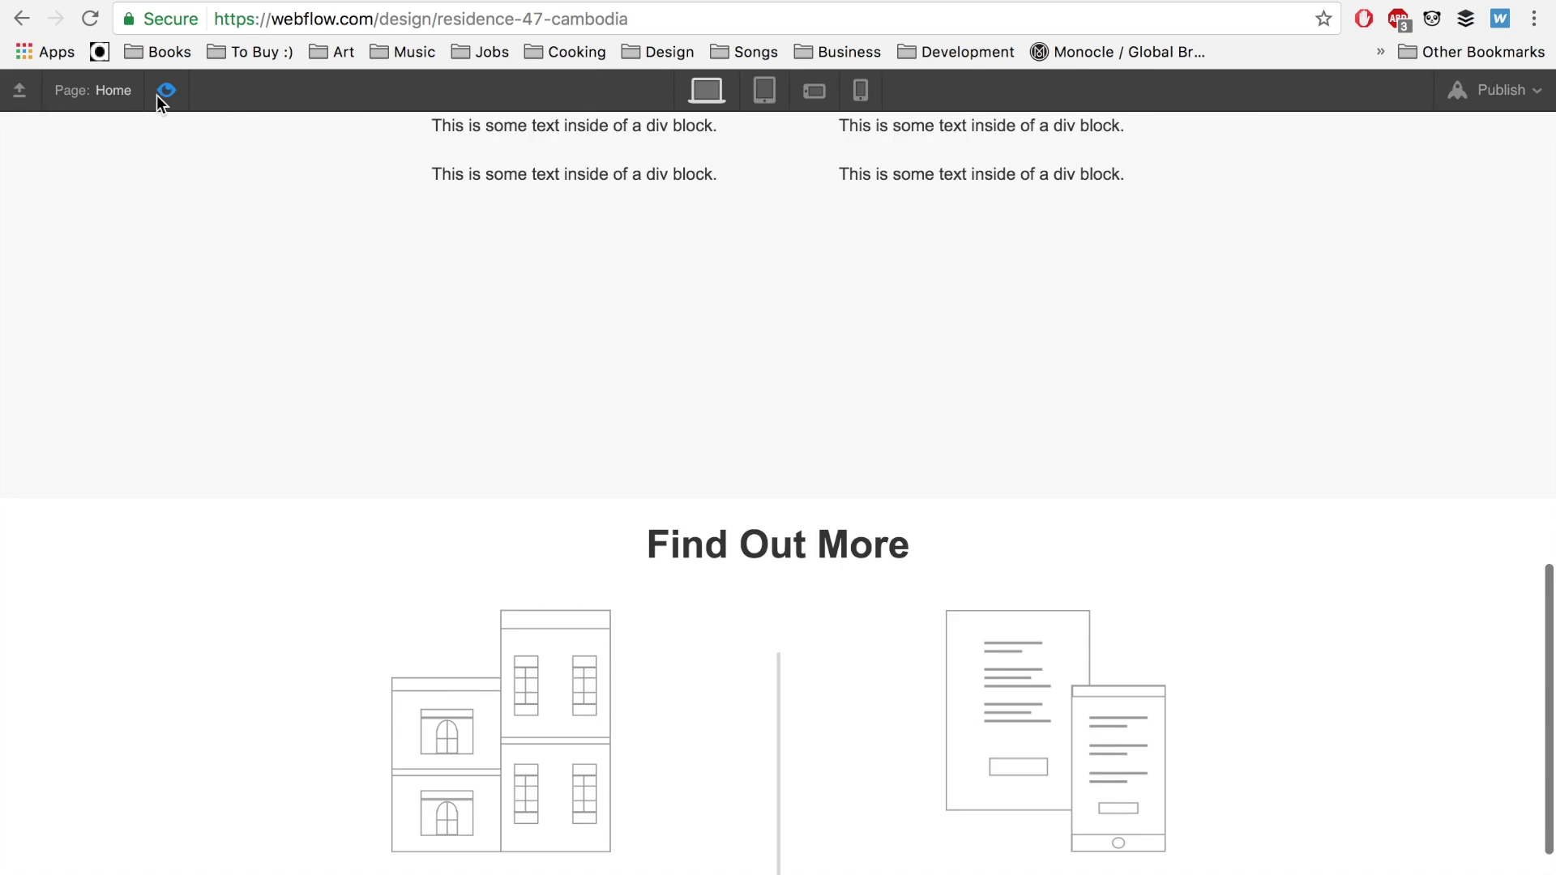
pyautogui.scroll(-3, 590, 589)
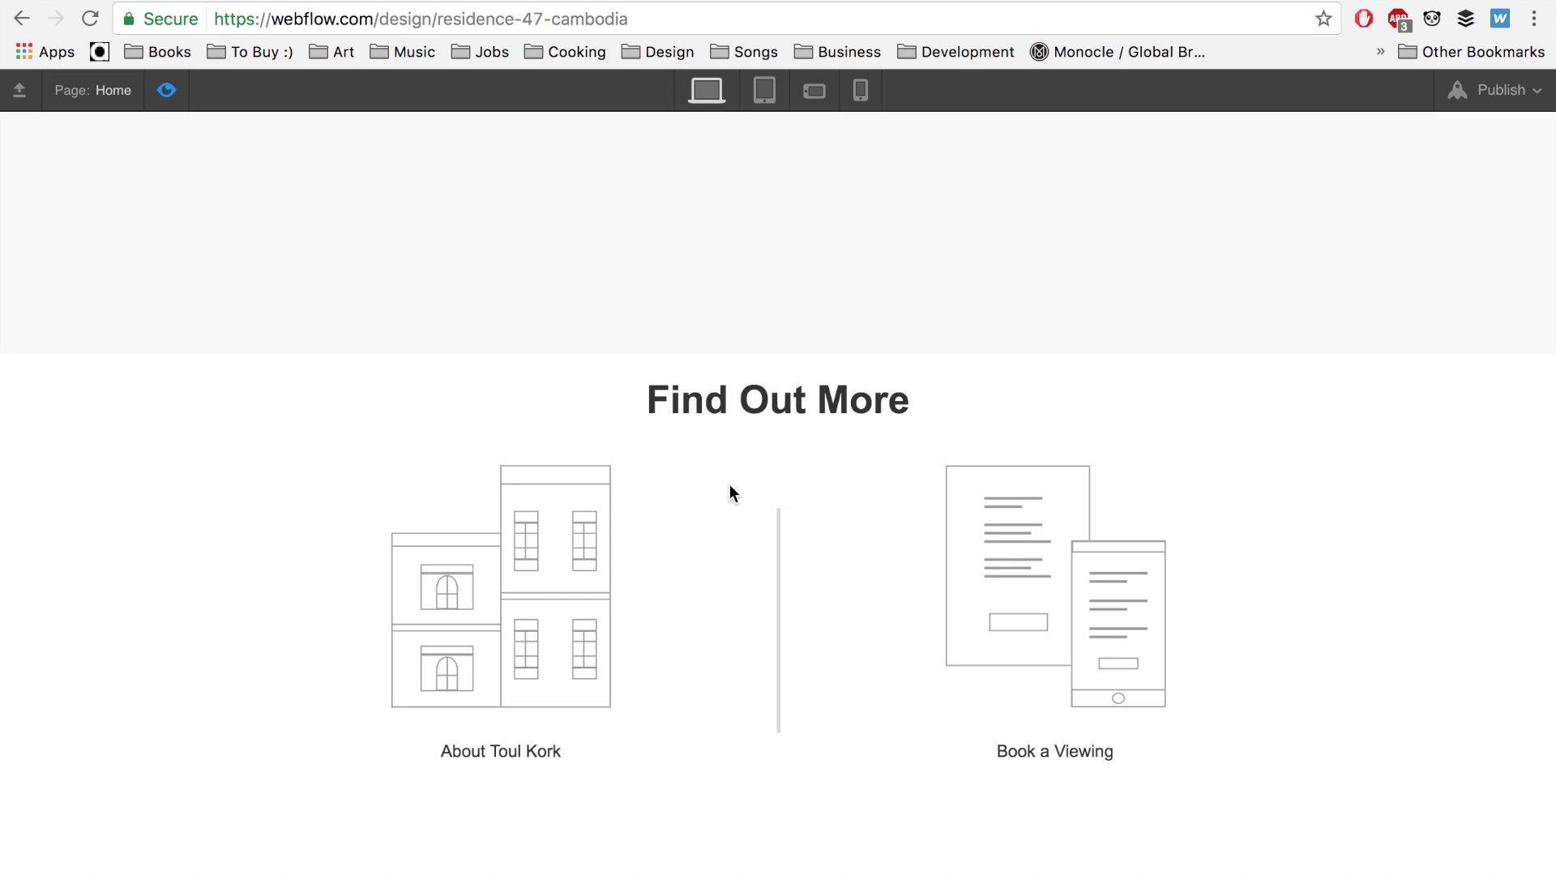
pyautogui.scroll(2, 381, 368)
pyautogui.scroll(-3, 381, 368)
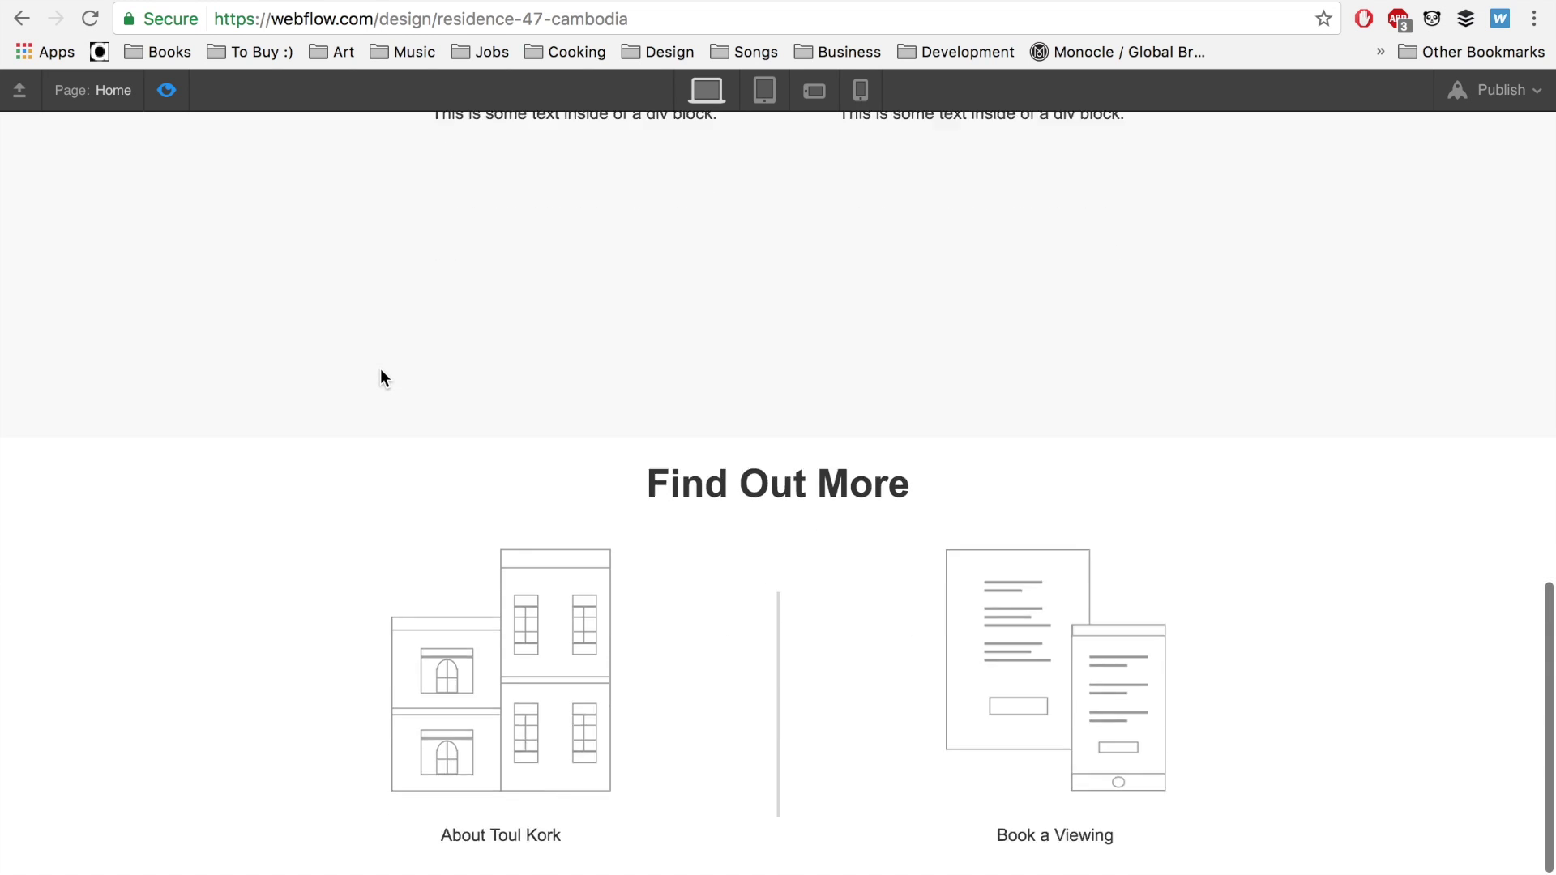
# Leave the preview and give the building image above the About Toul Kork caption a new class named icon.
pyautogui.click(168, 92)
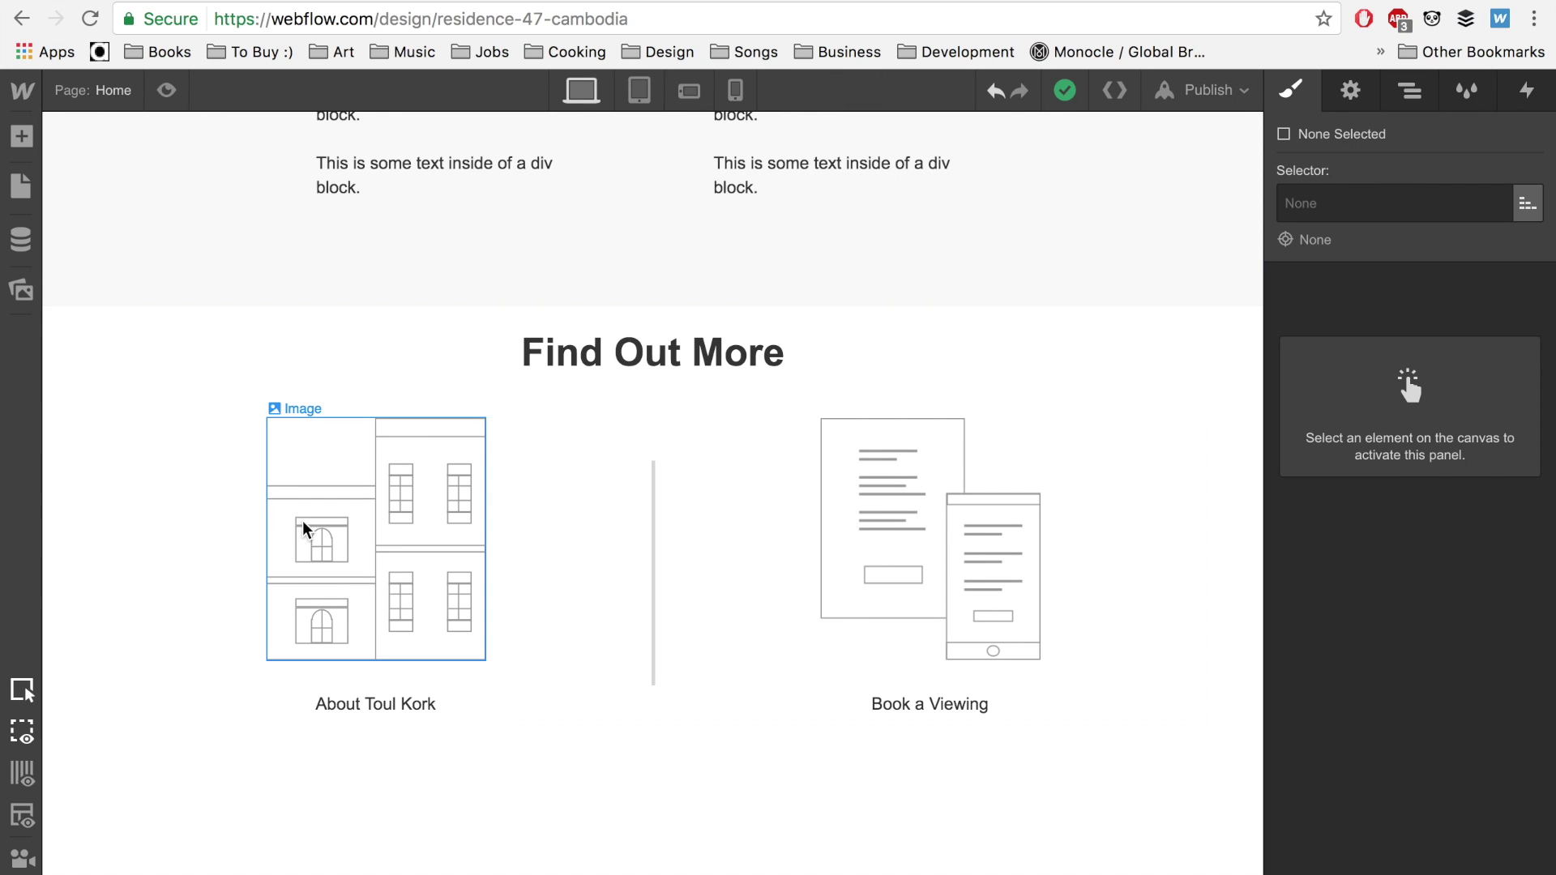
pyautogui.click(1351, 90)
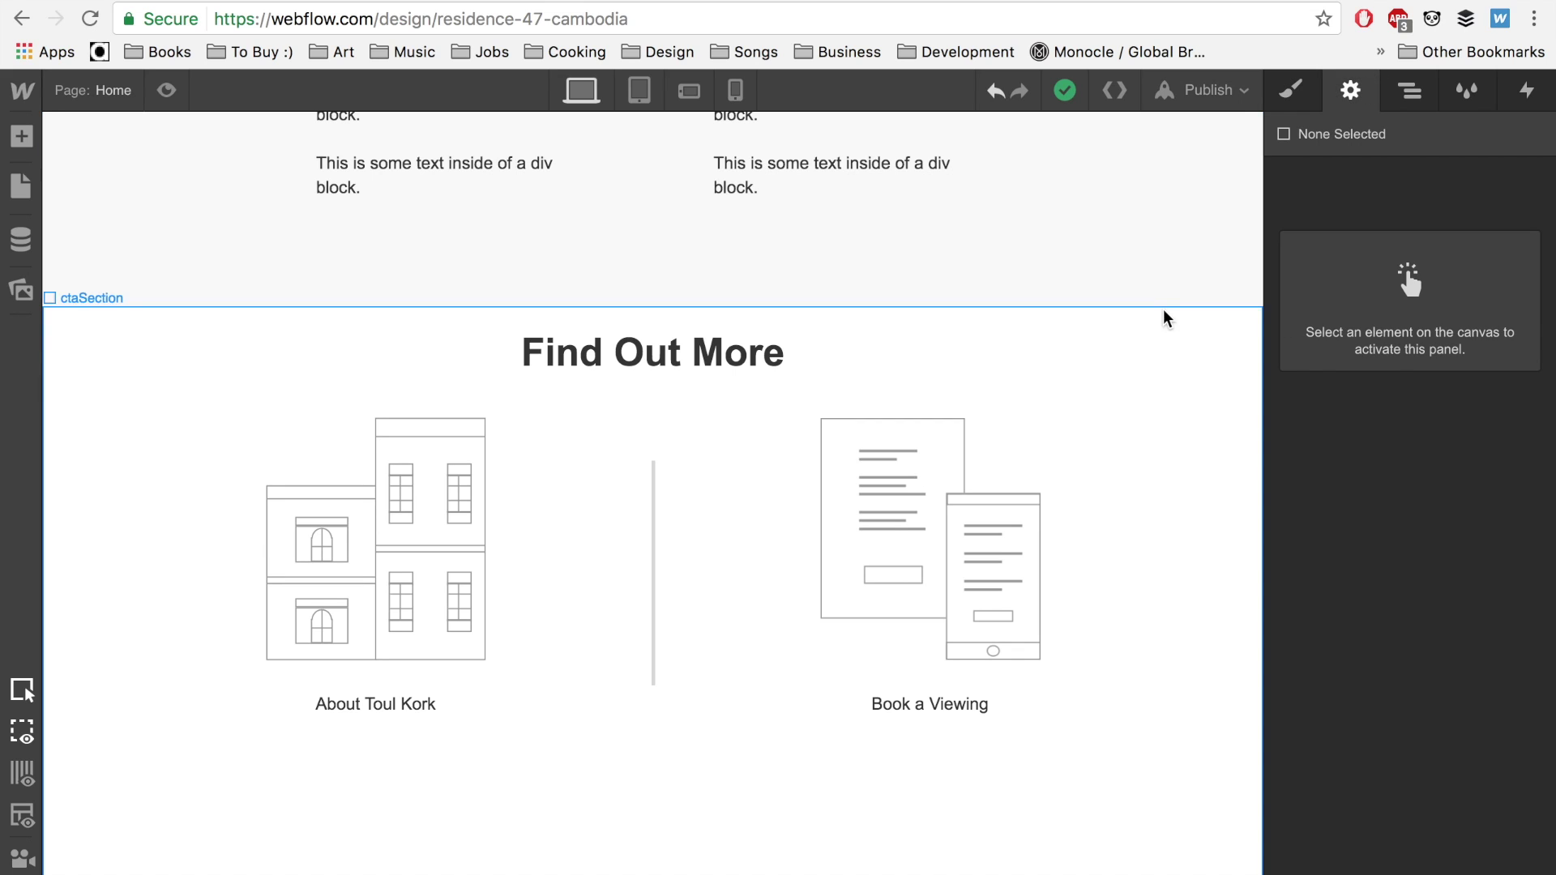
pyautogui.click(1408, 96)
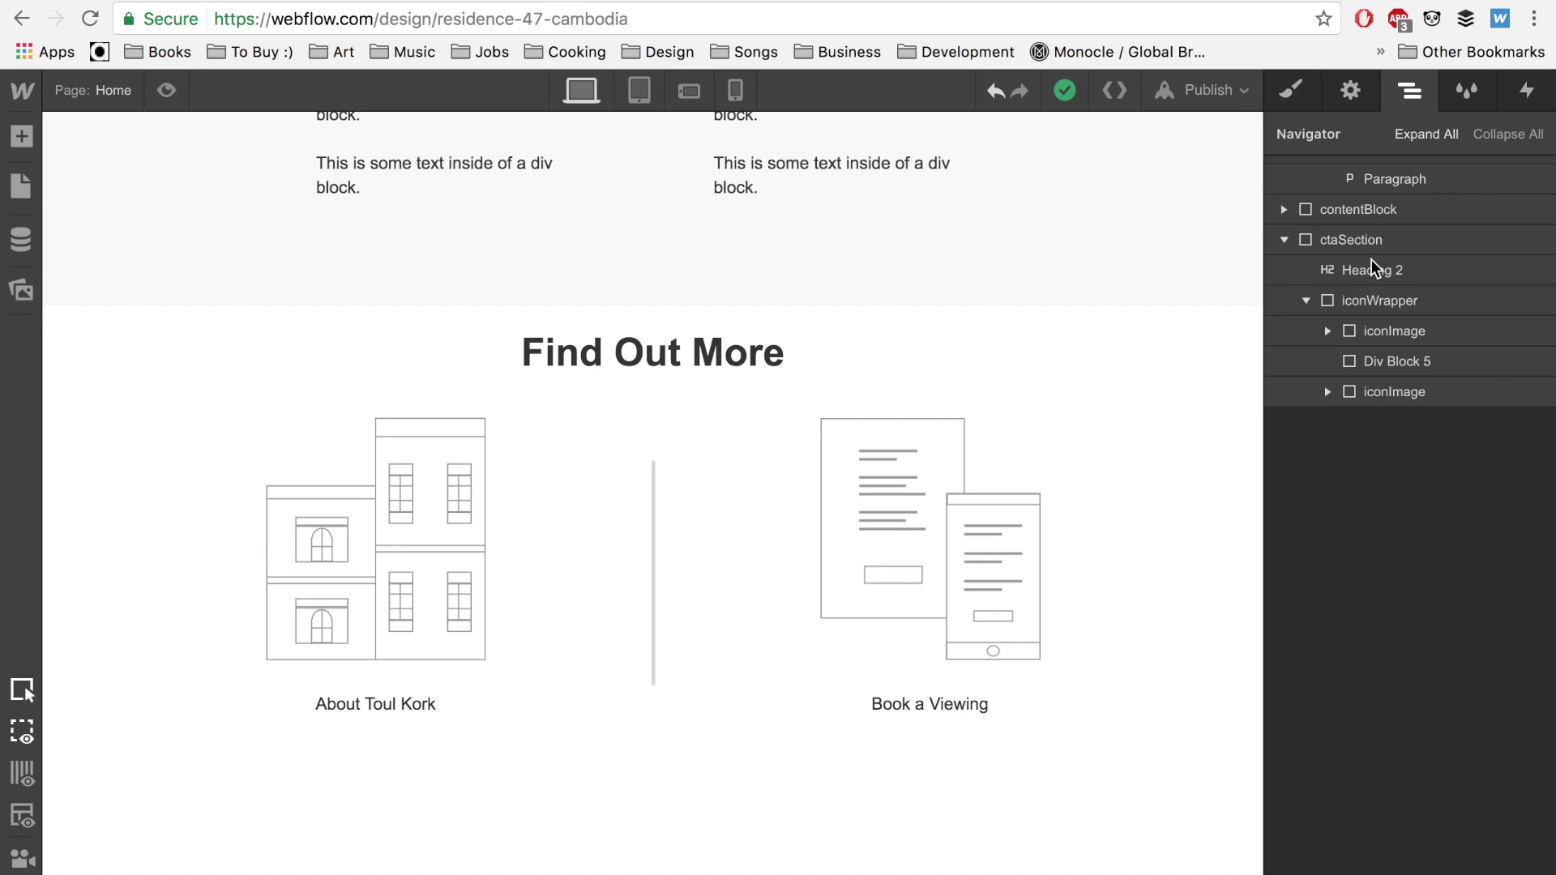
pyautogui.click(1327, 331)
pyautogui.click(1293, 361)
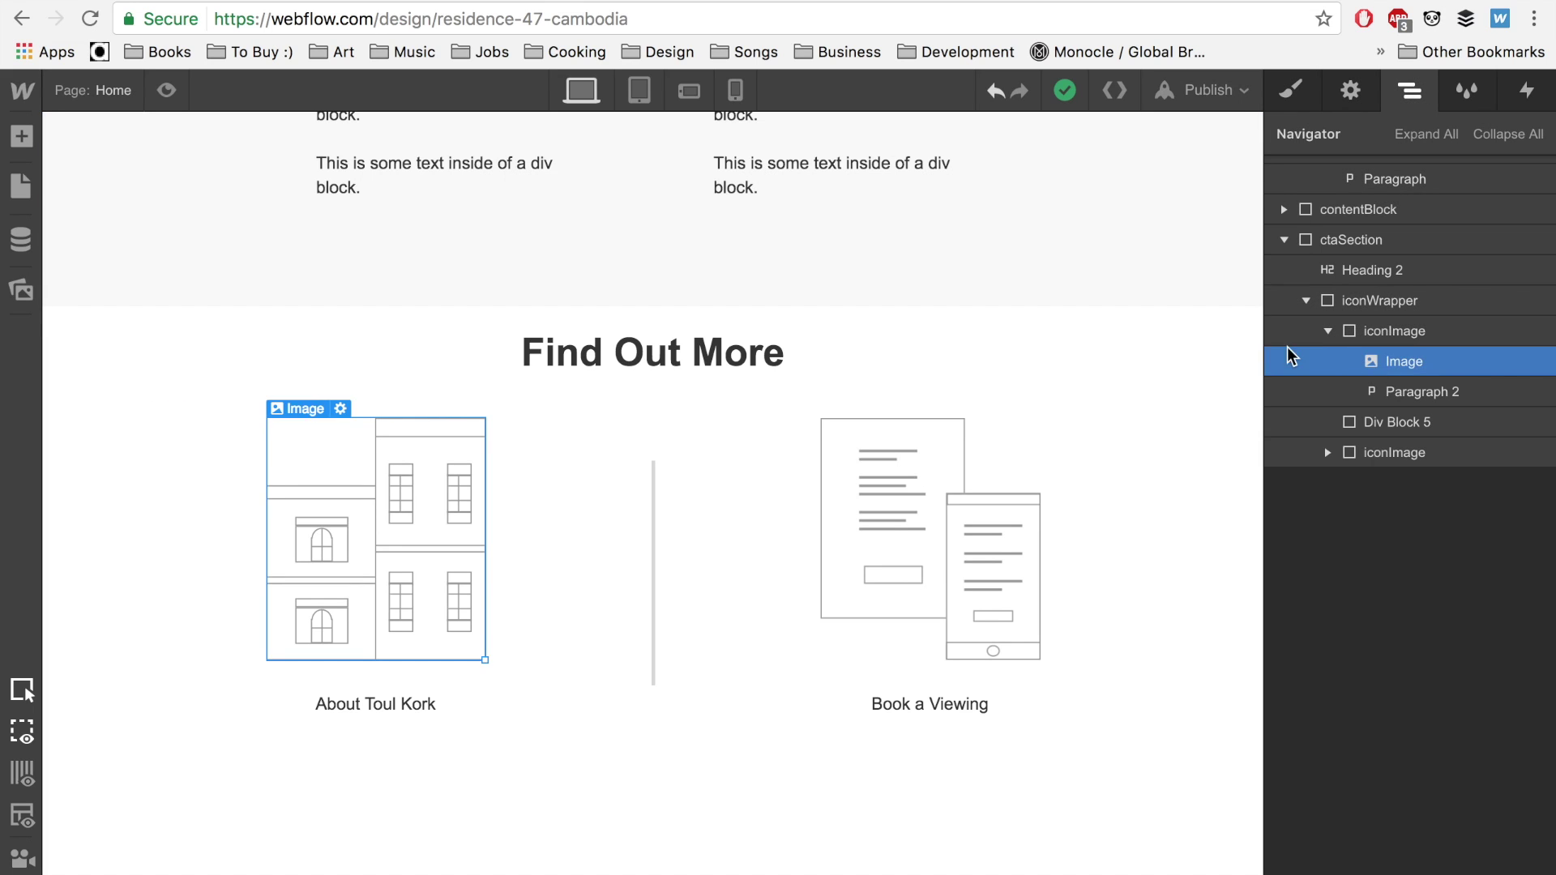
pyautogui.click(1527, 91)
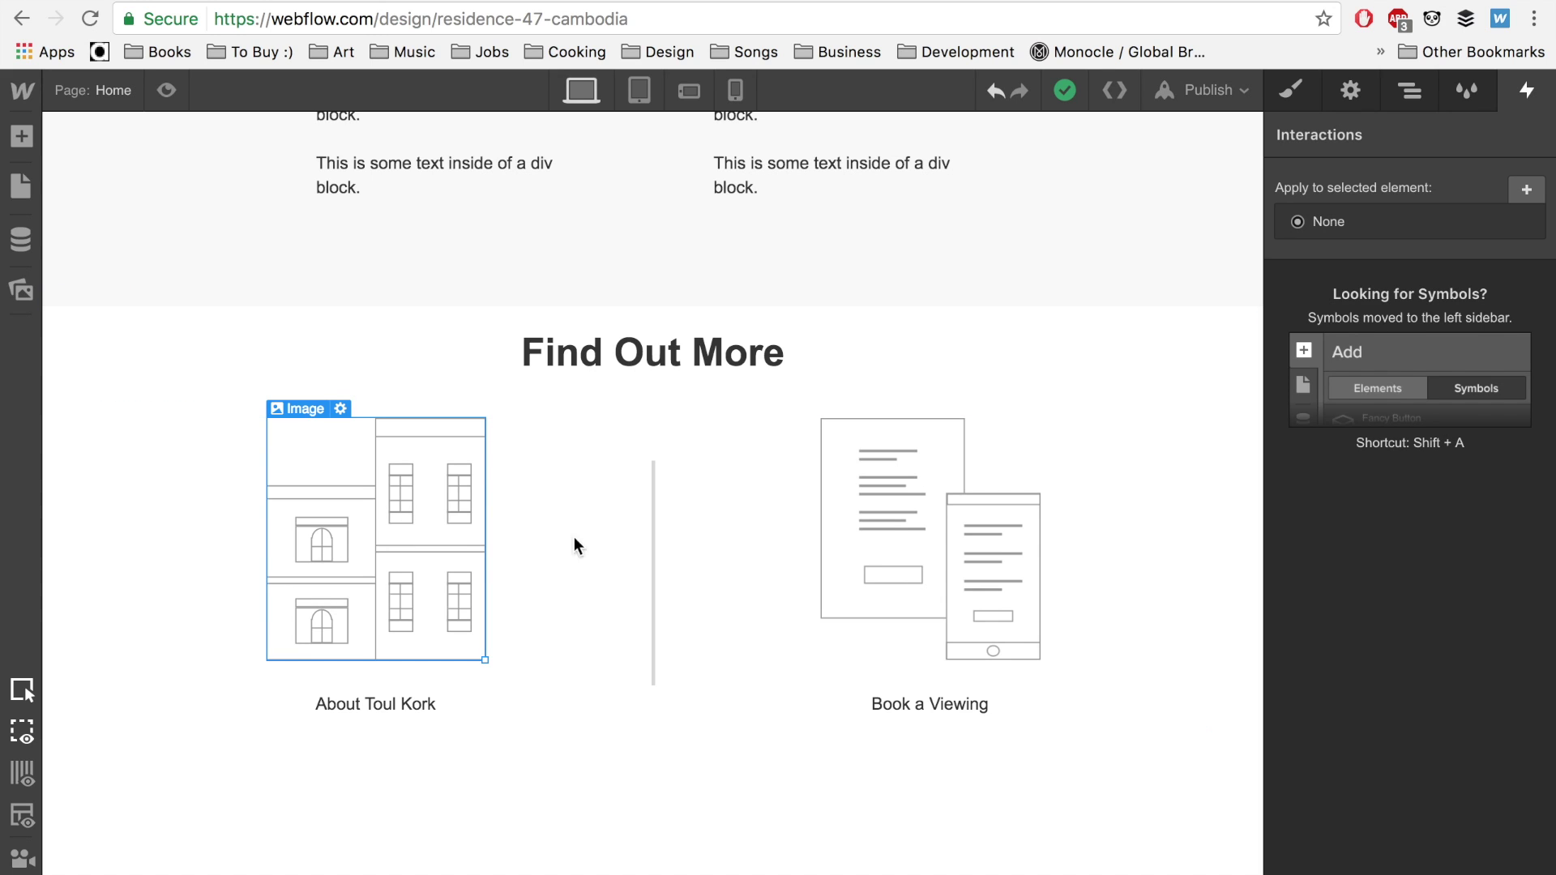
pyautogui.click(1288, 96)
pyautogui.click(1301, 204)
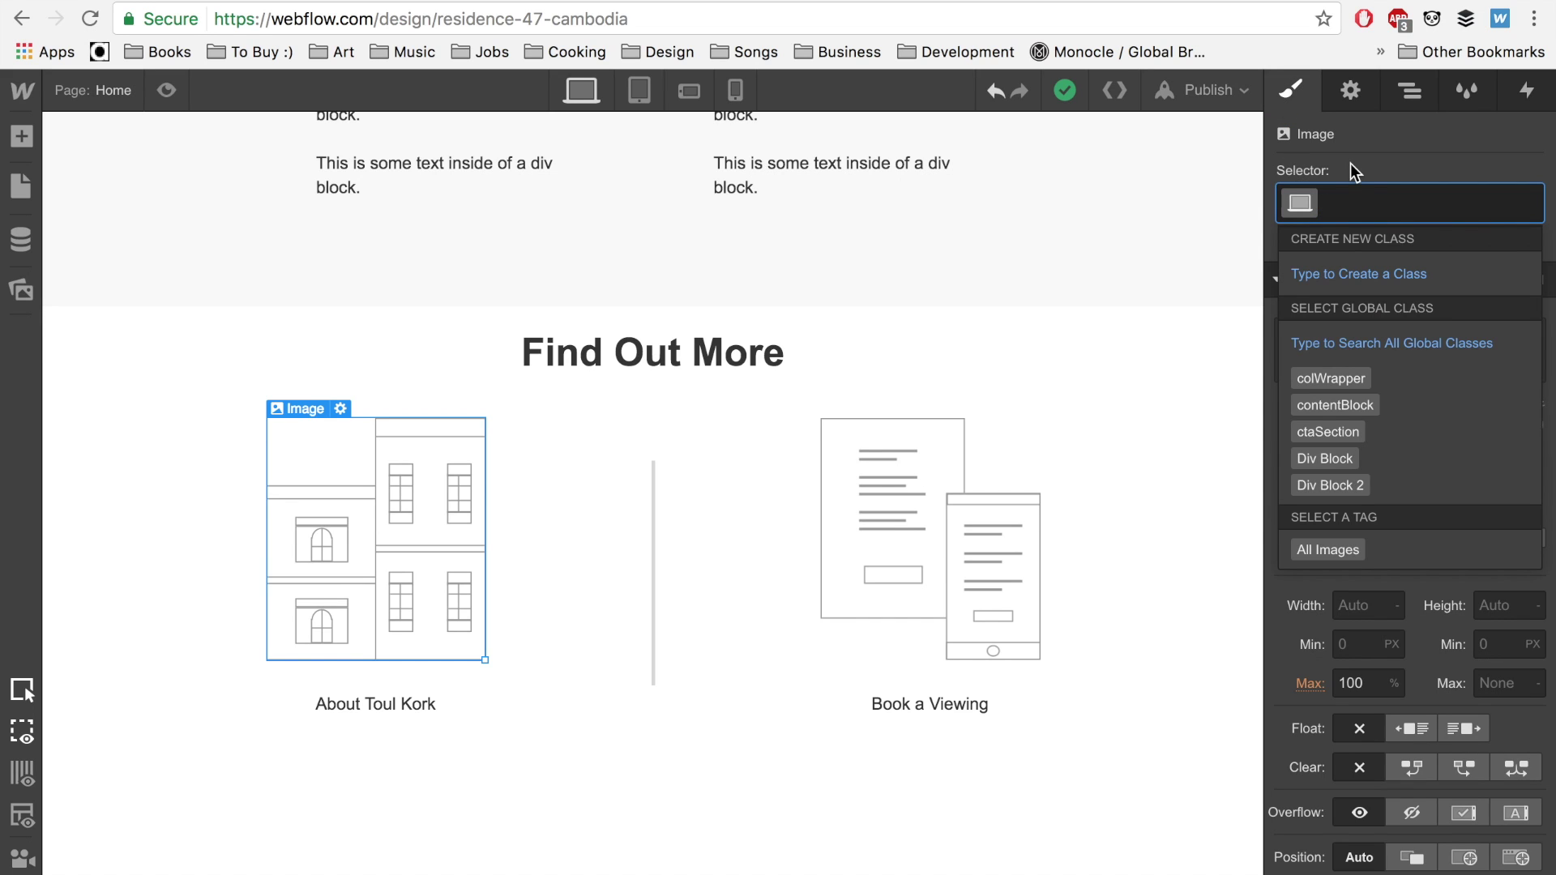
pyautogui.write('icon')
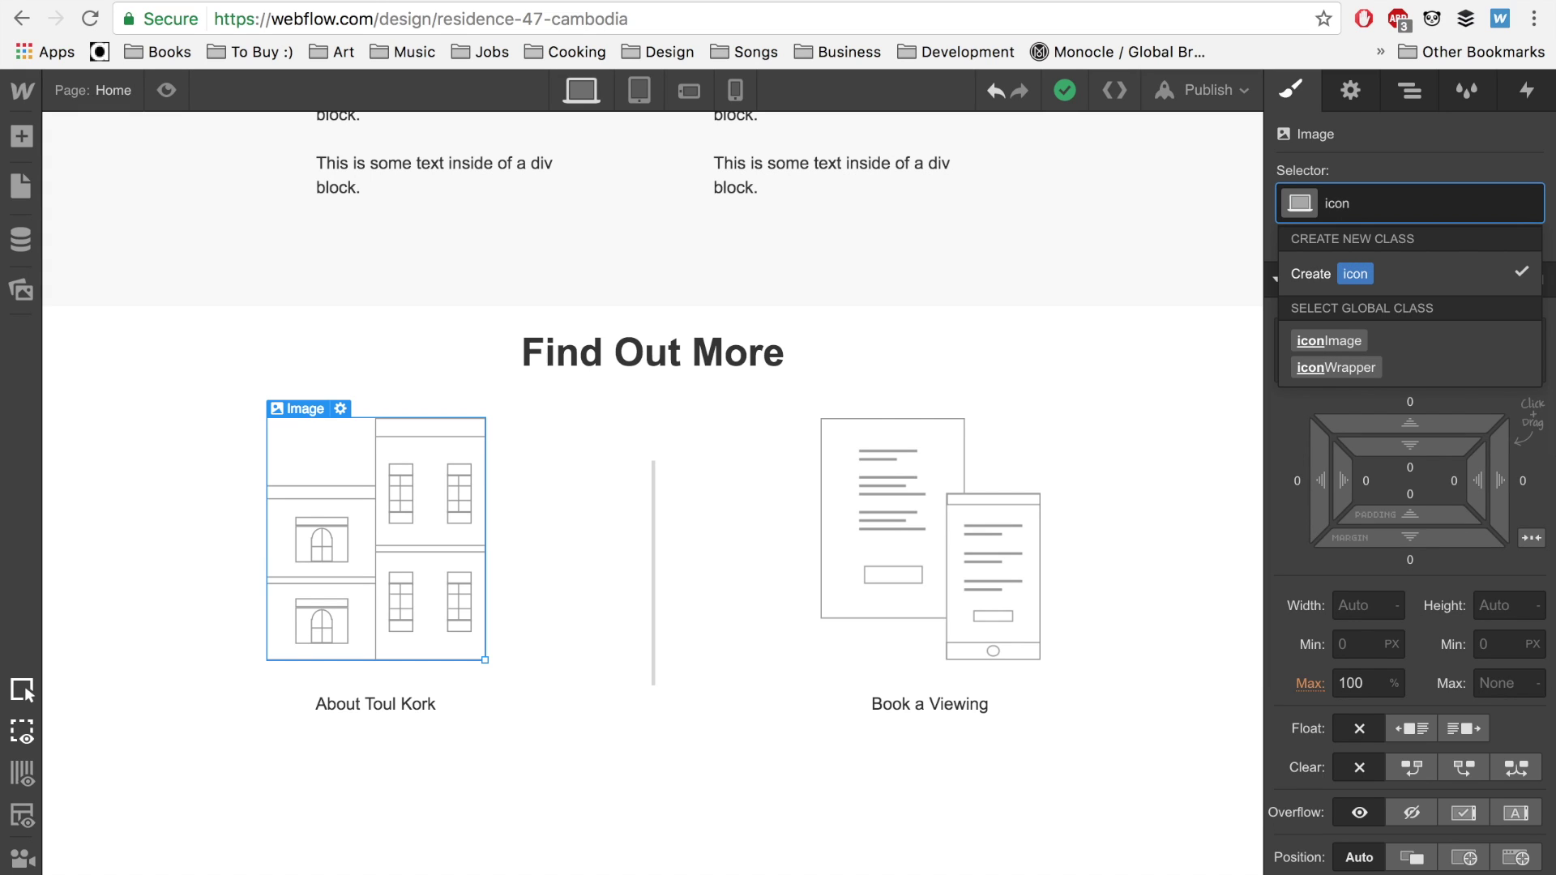
pyautogui.press('Return')
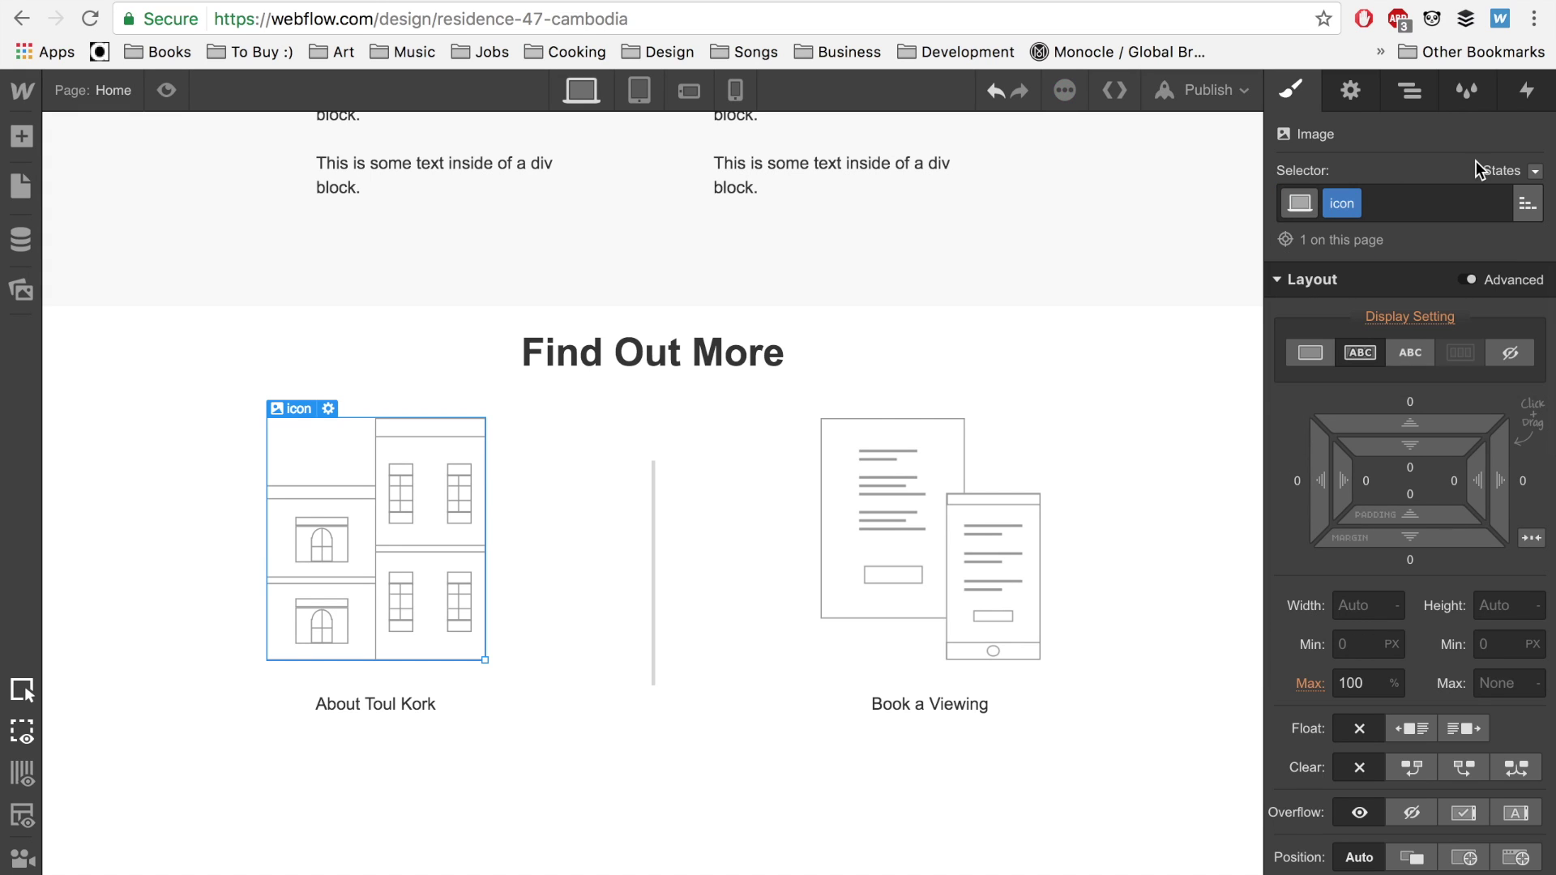
# Apply the icon class to the image above the Book a Viewing caption.
pyautogui.click(972, 532)
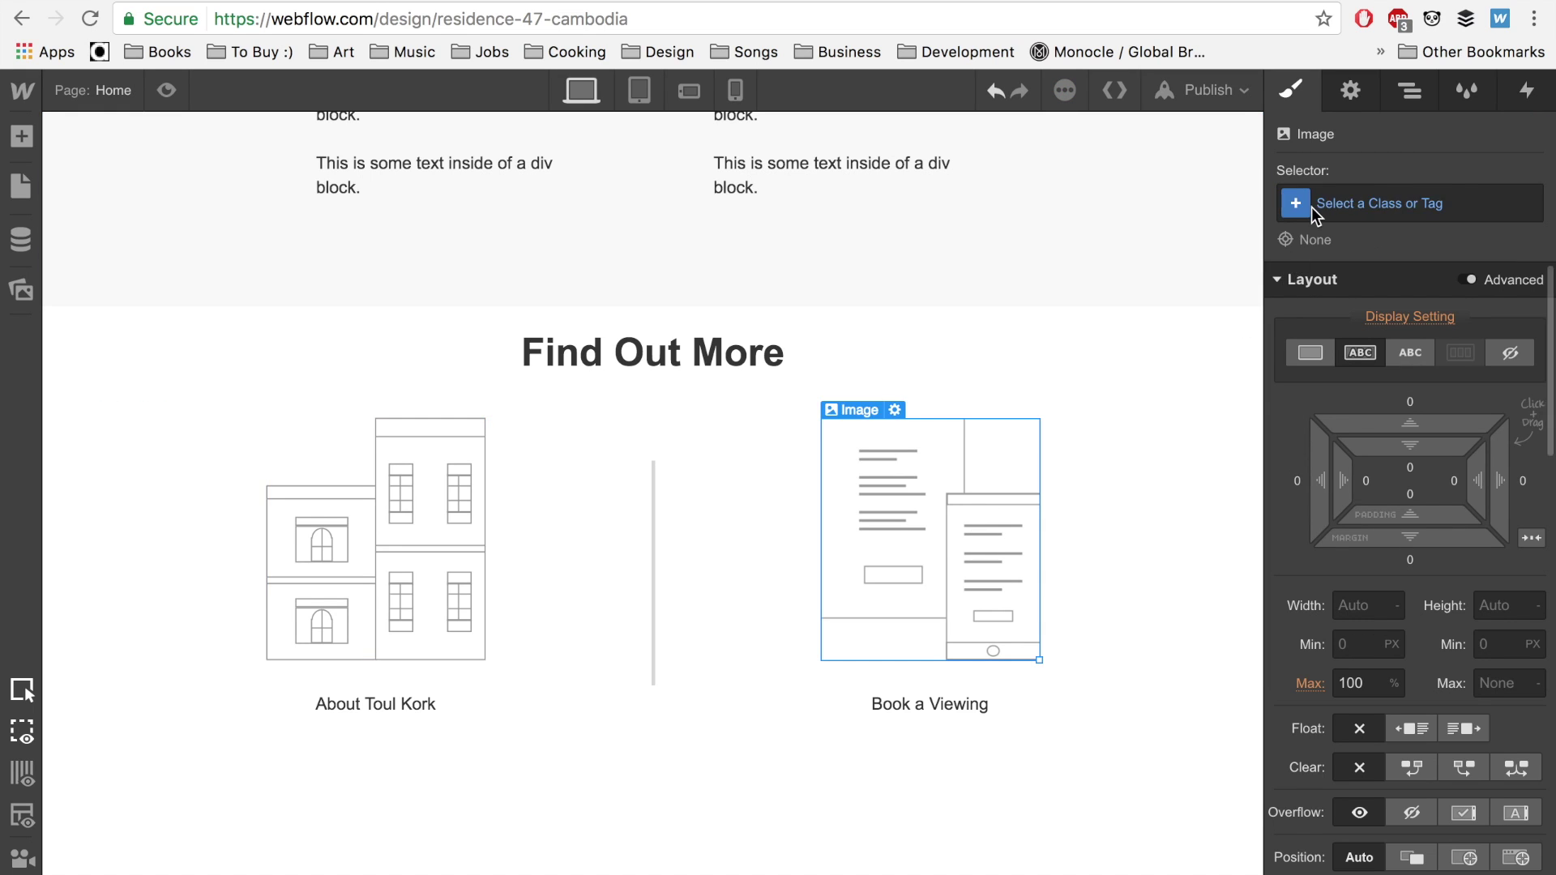
pyautogui.click(1314, 207)
pyautogui.write('icon')
pyautogui.press('Return')
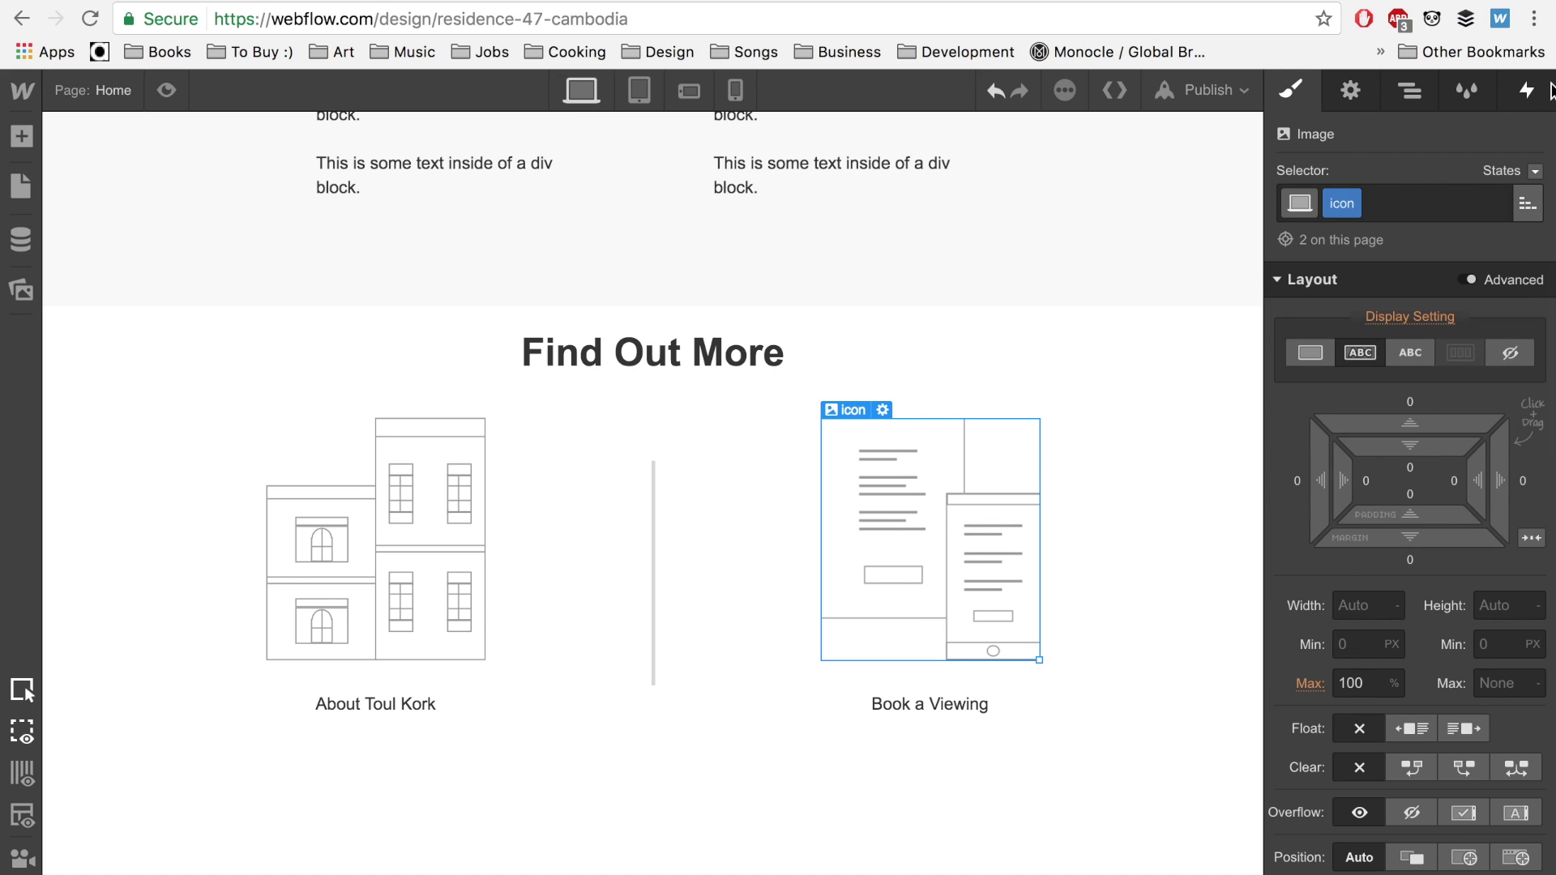
# Create a new interaction on the Book a Viewing icon and name it Simple Scale Hover.
pyautogui.click(1528, 101)
pyautogui.click(1527, 190)
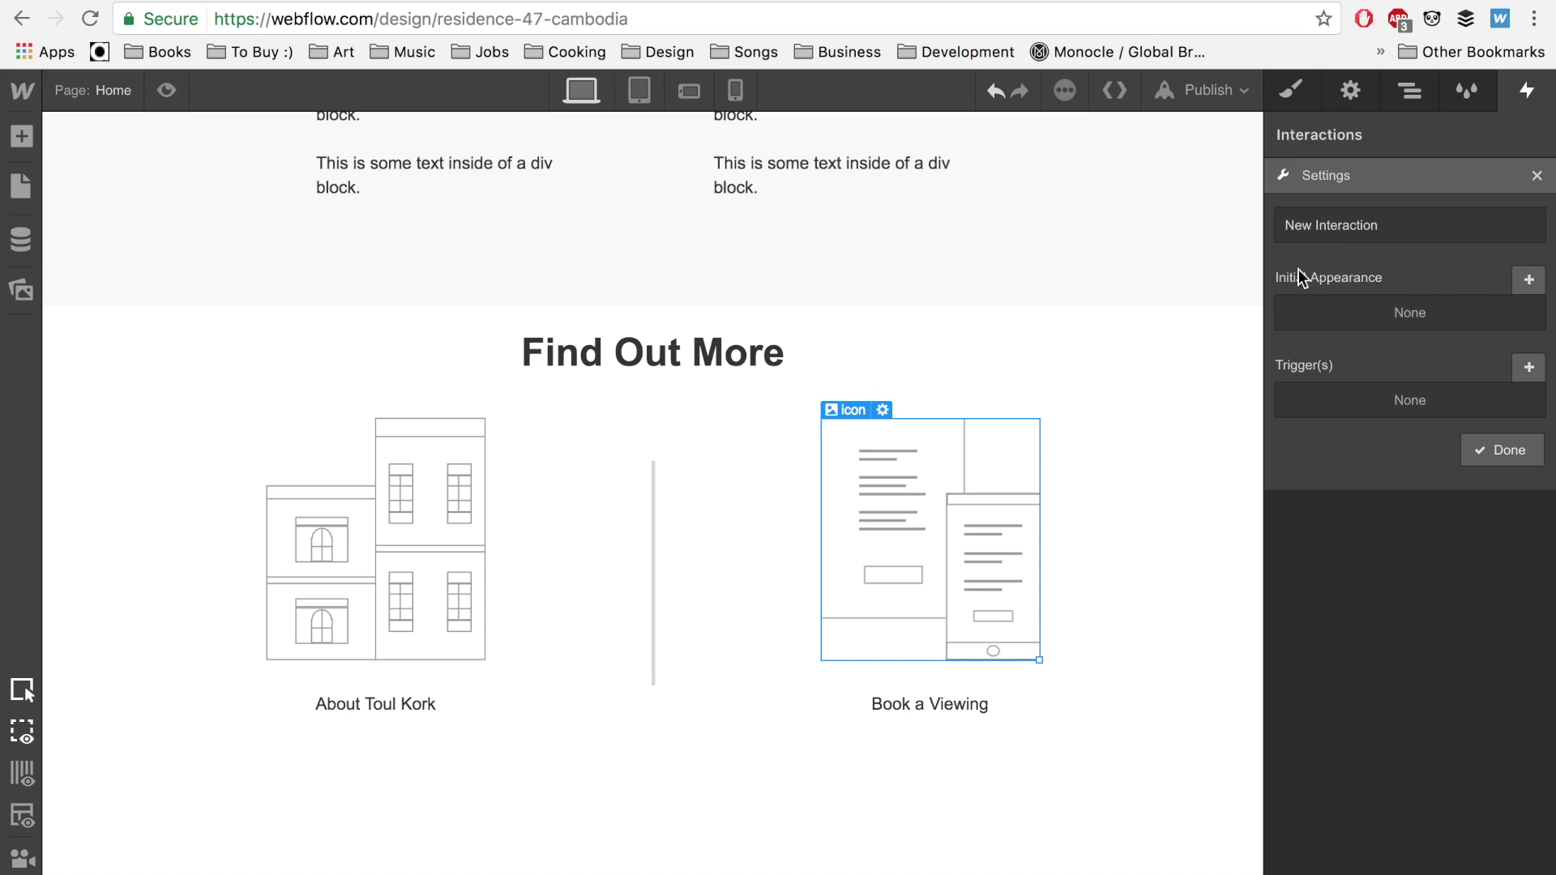
pyautogui.click(1272, 225)
pyautogui.tripleClick(1365, 225)
pyautogui.write('Simple Scale Hobve')
pyautogui.press('BackSpace')
pyautogui.press('BackSpace')
pyautogui.press('BackSpace')
pyautogui.write('ver')
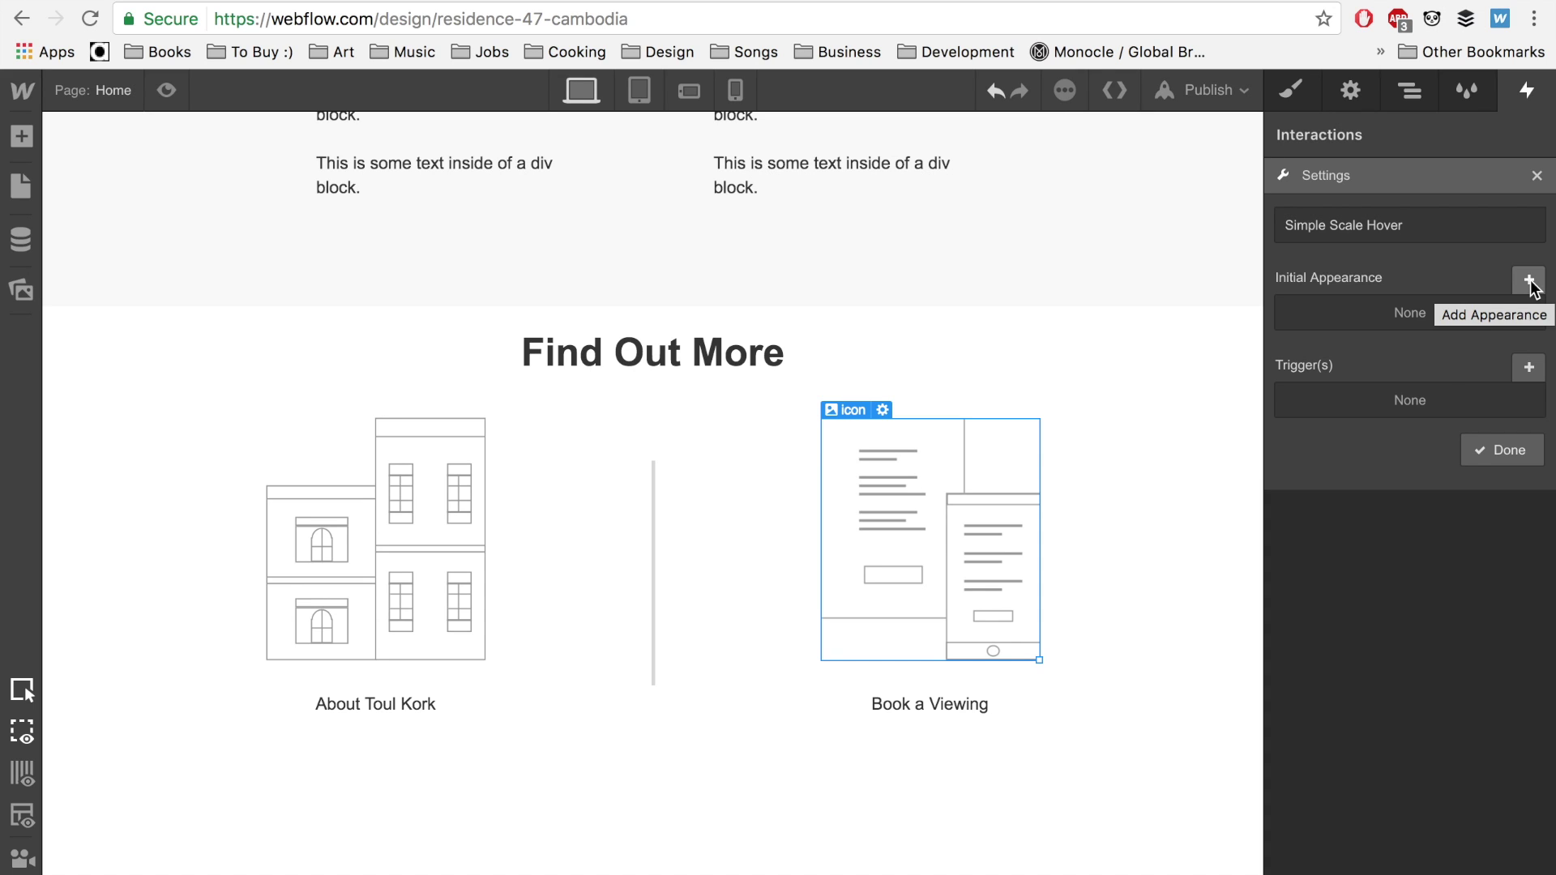
# Add a Hover trigger to the Simple Scale Hover interaction, with the option to affect different elements turned off.
pyautogui.click(1528, 371)
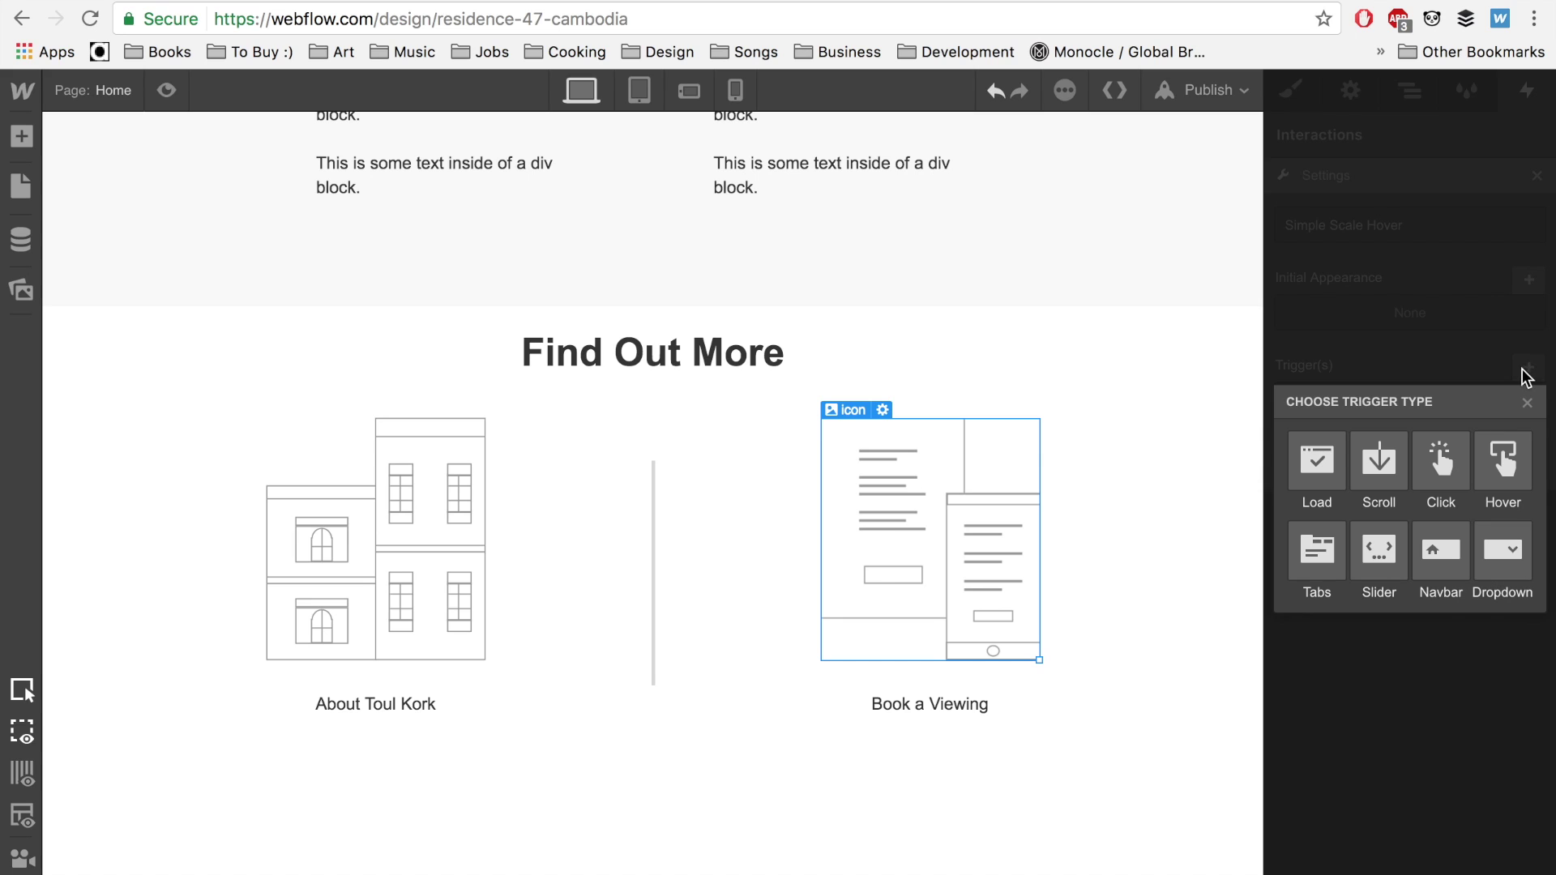
pyautogui.click(1511, 470)
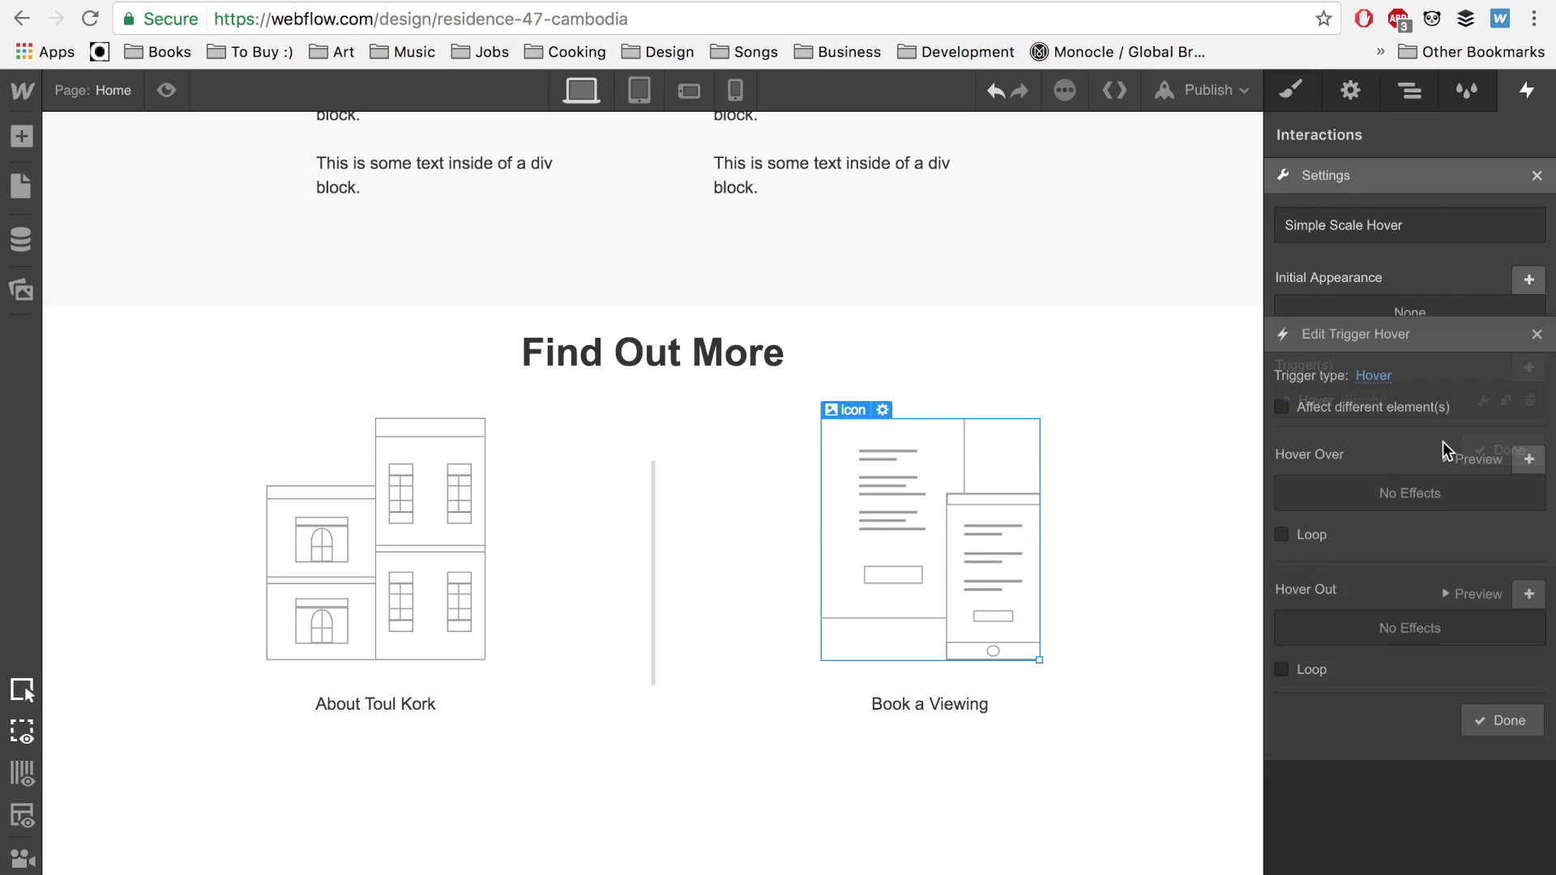
pyautogui.click(1325, 287)
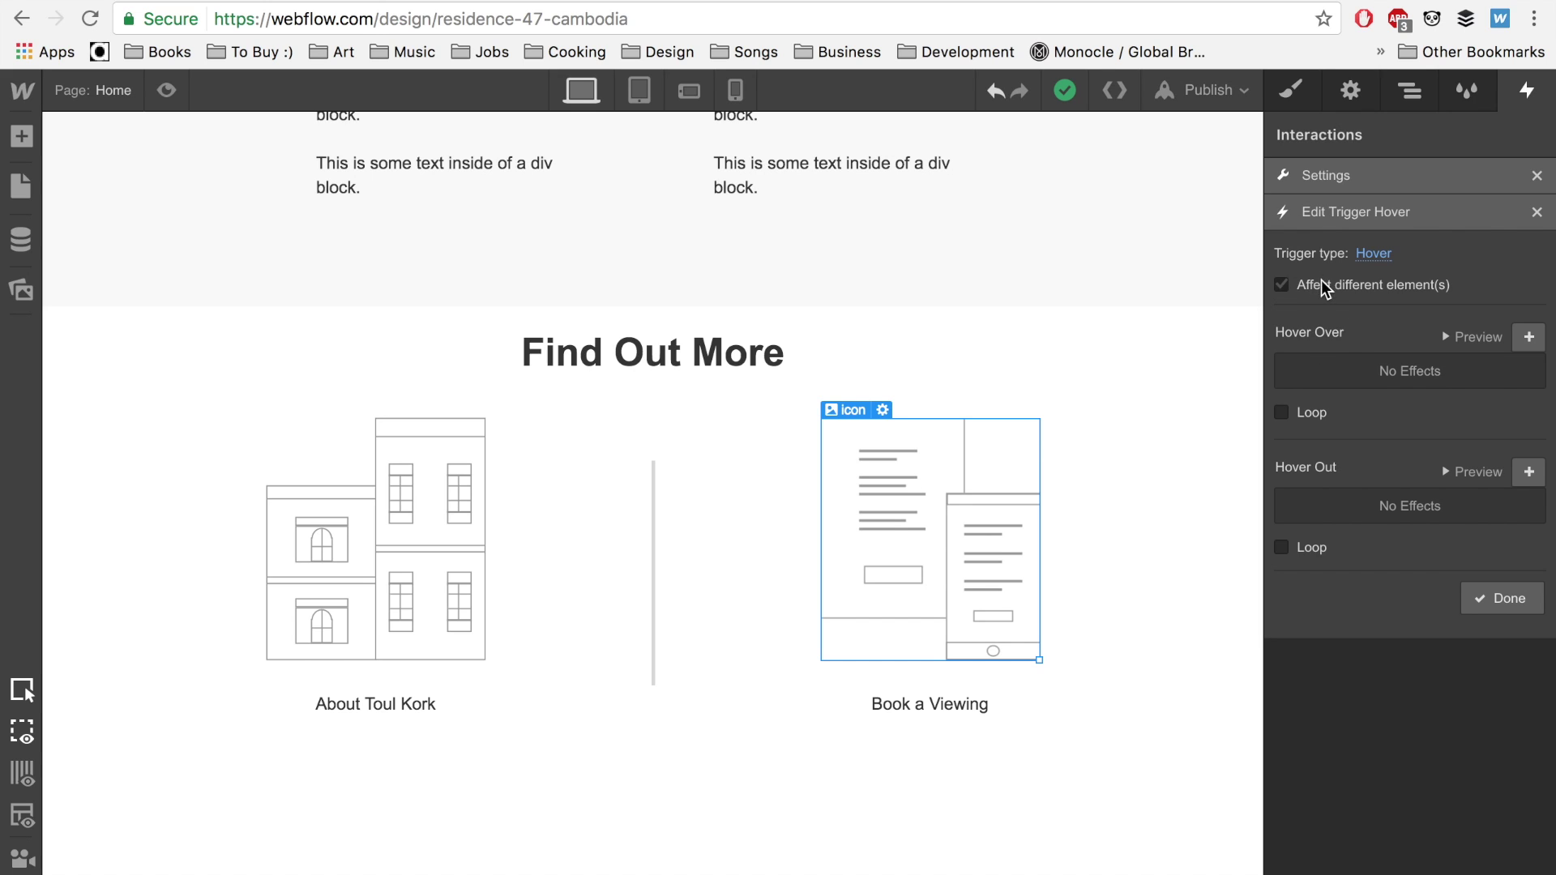
pyautogui.click(1297, 289)
pyautogui.moveTo(1275, 332); pyautogui.dragTo(1335, 332)
# Add a hover-over step with a Scale transform of 1.05 on both X and Y.
pyautogui.click(1527, 344)
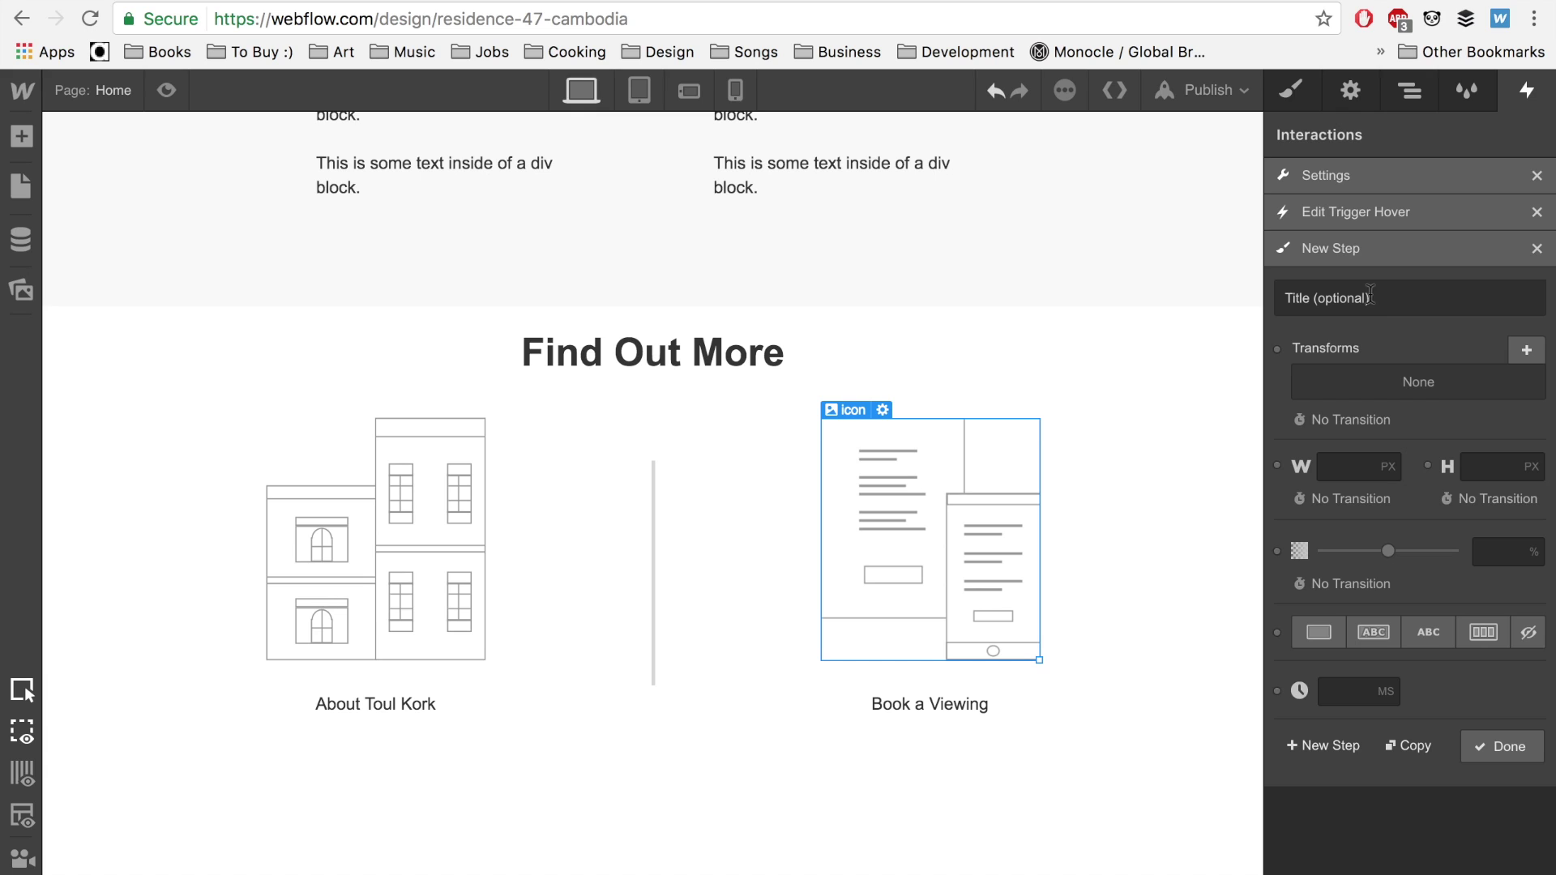
pyautogui.click(1244, 287)
pyautogui.click(1528, 351)
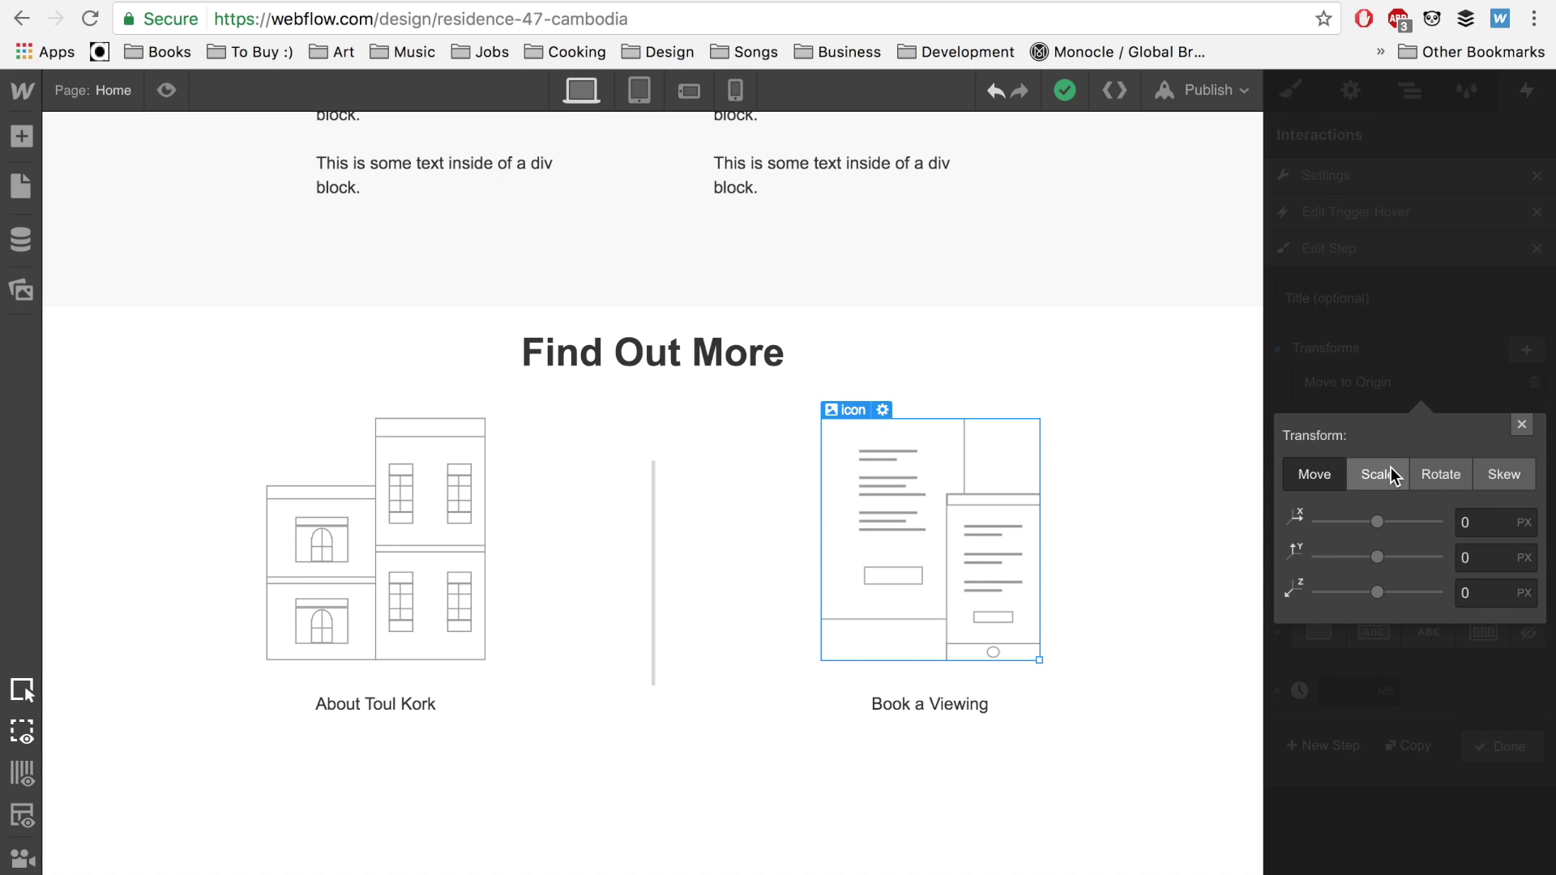
pyautogui.click(1383, 475)
pyautogui.click(1486, 524)
pyautogui.write('.2')
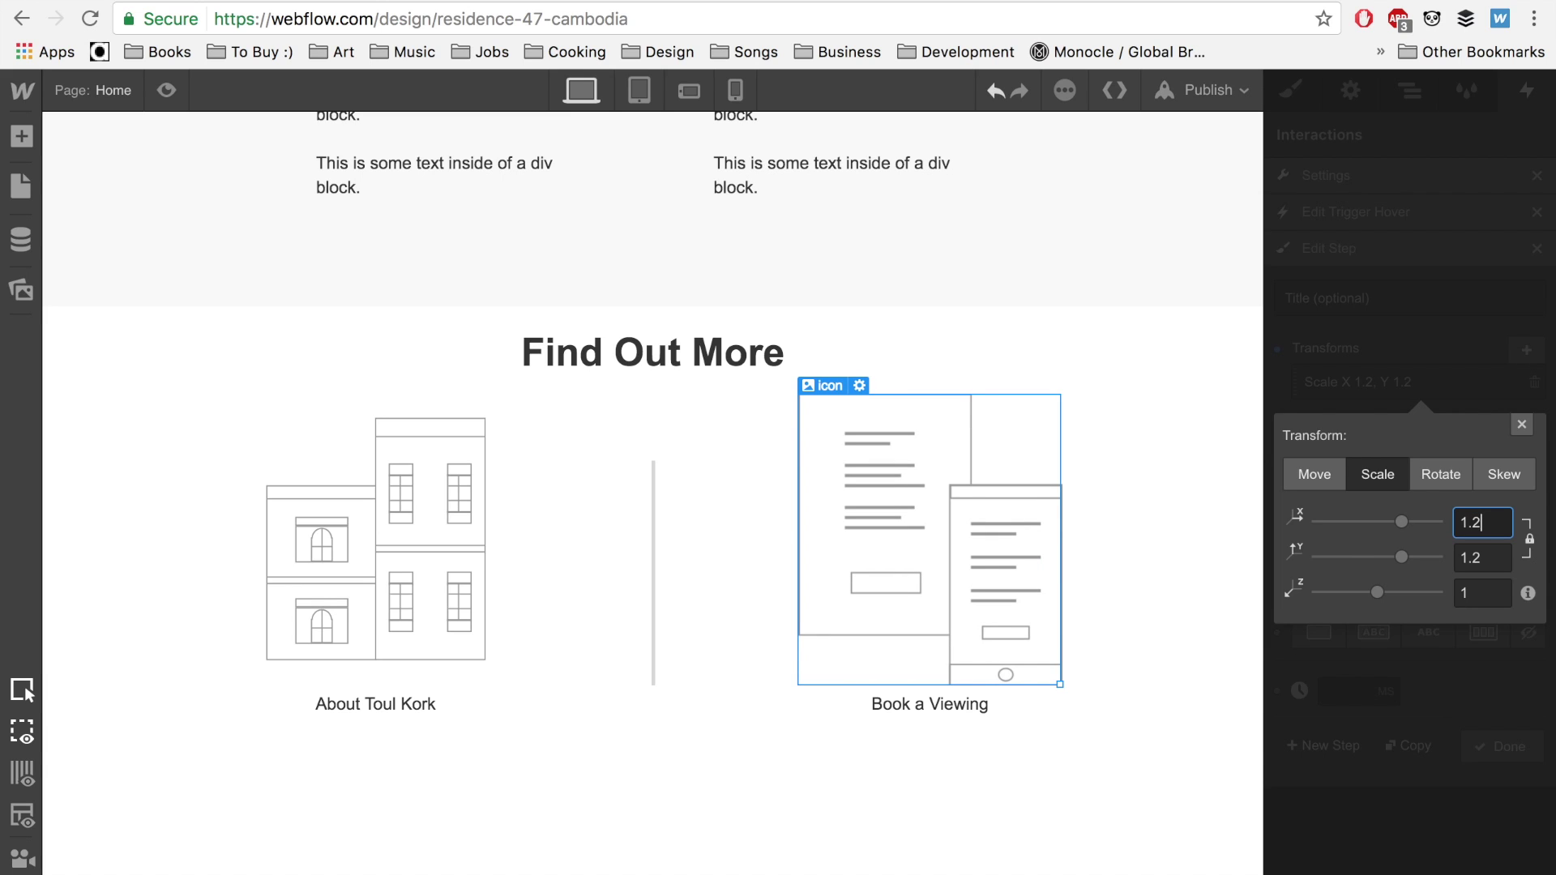
pyautogui.write('1')
pyautogui.write('05')
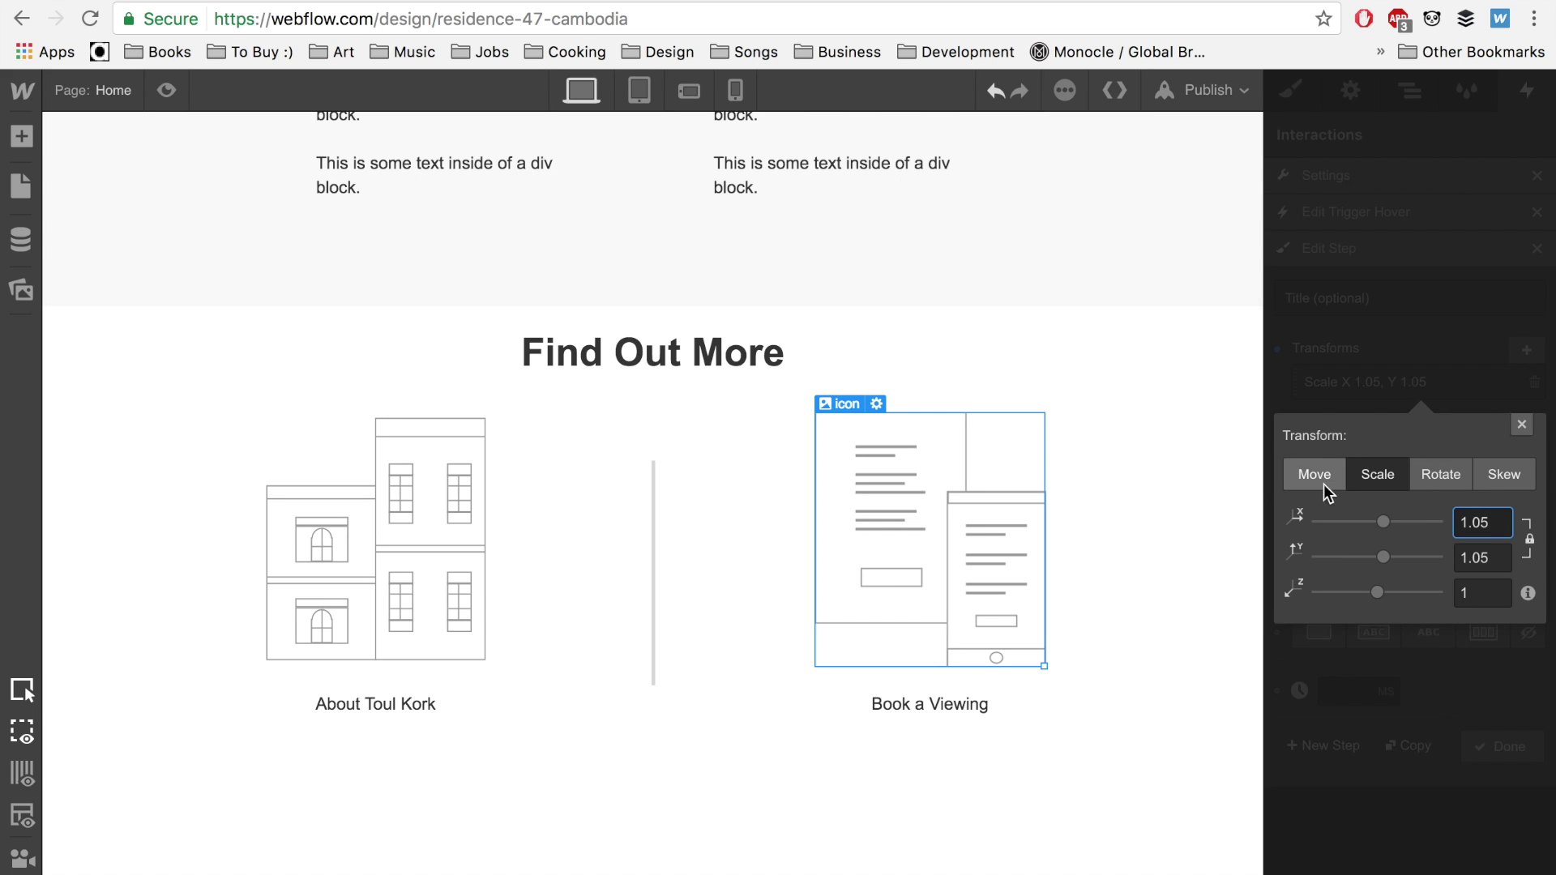
pyautogui.click(1523, 426)
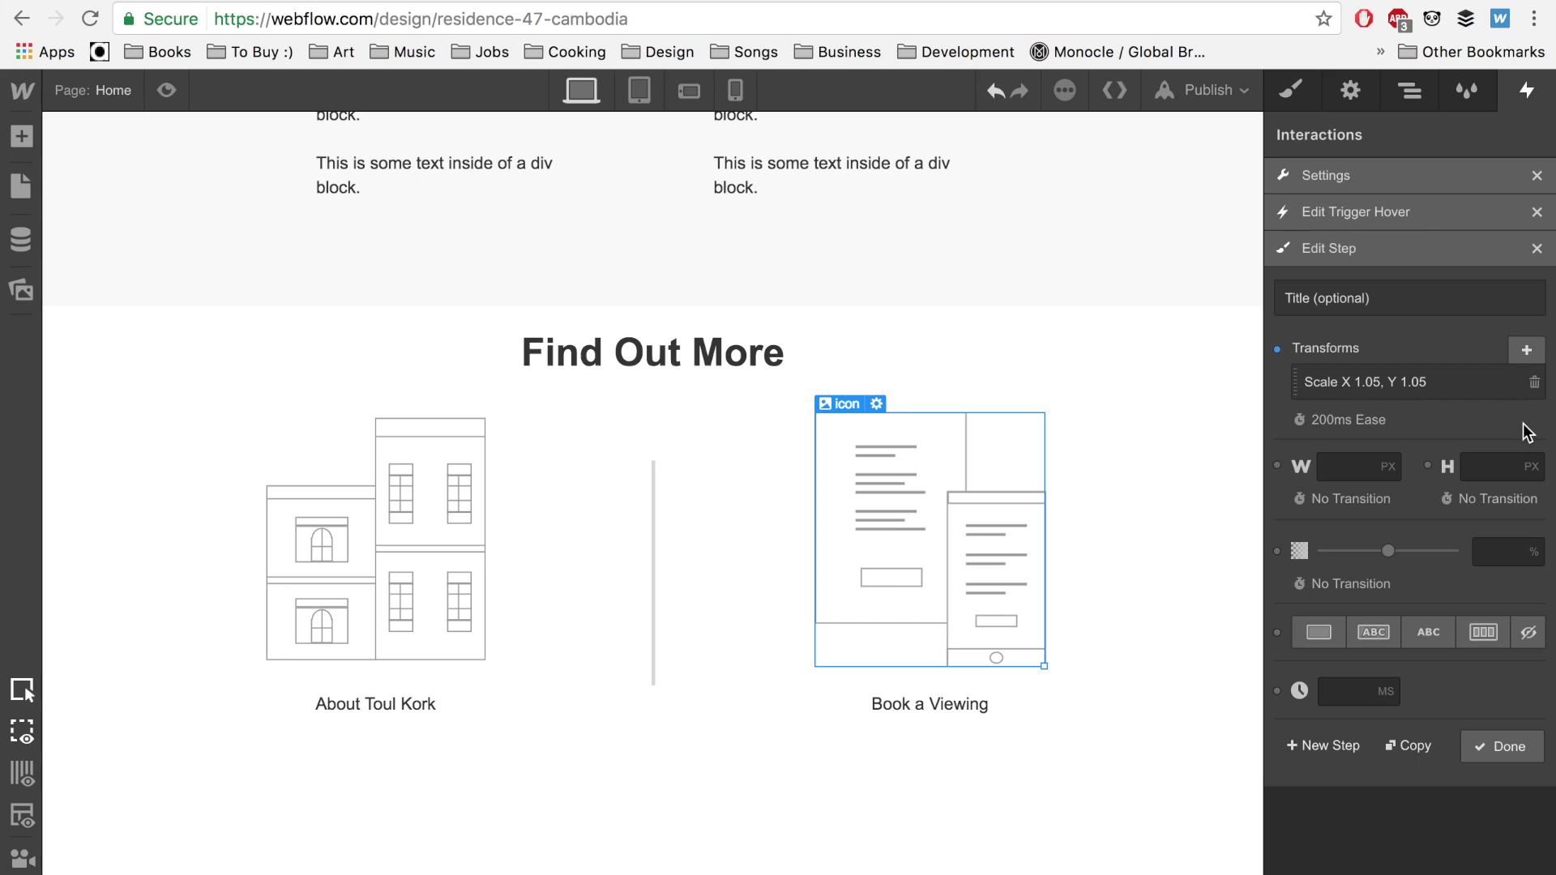
# Set the hover-over scale's transition duration to 400 ms and look through its easing options.
pyautogui.click(1336, 426)
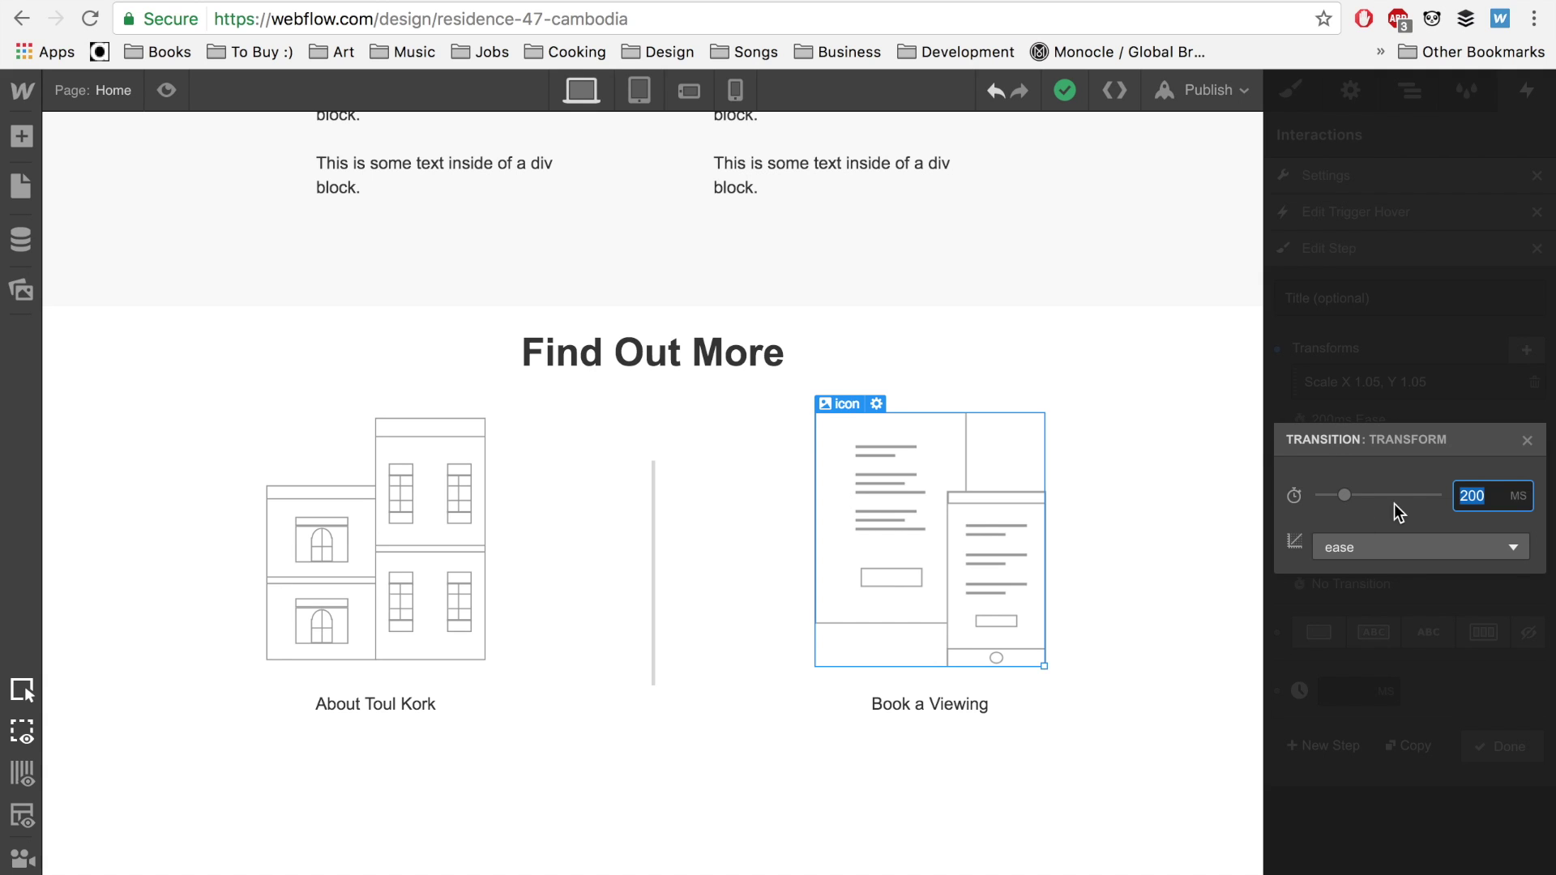
pyautogui.write('400')
pyautogui.press('Return')
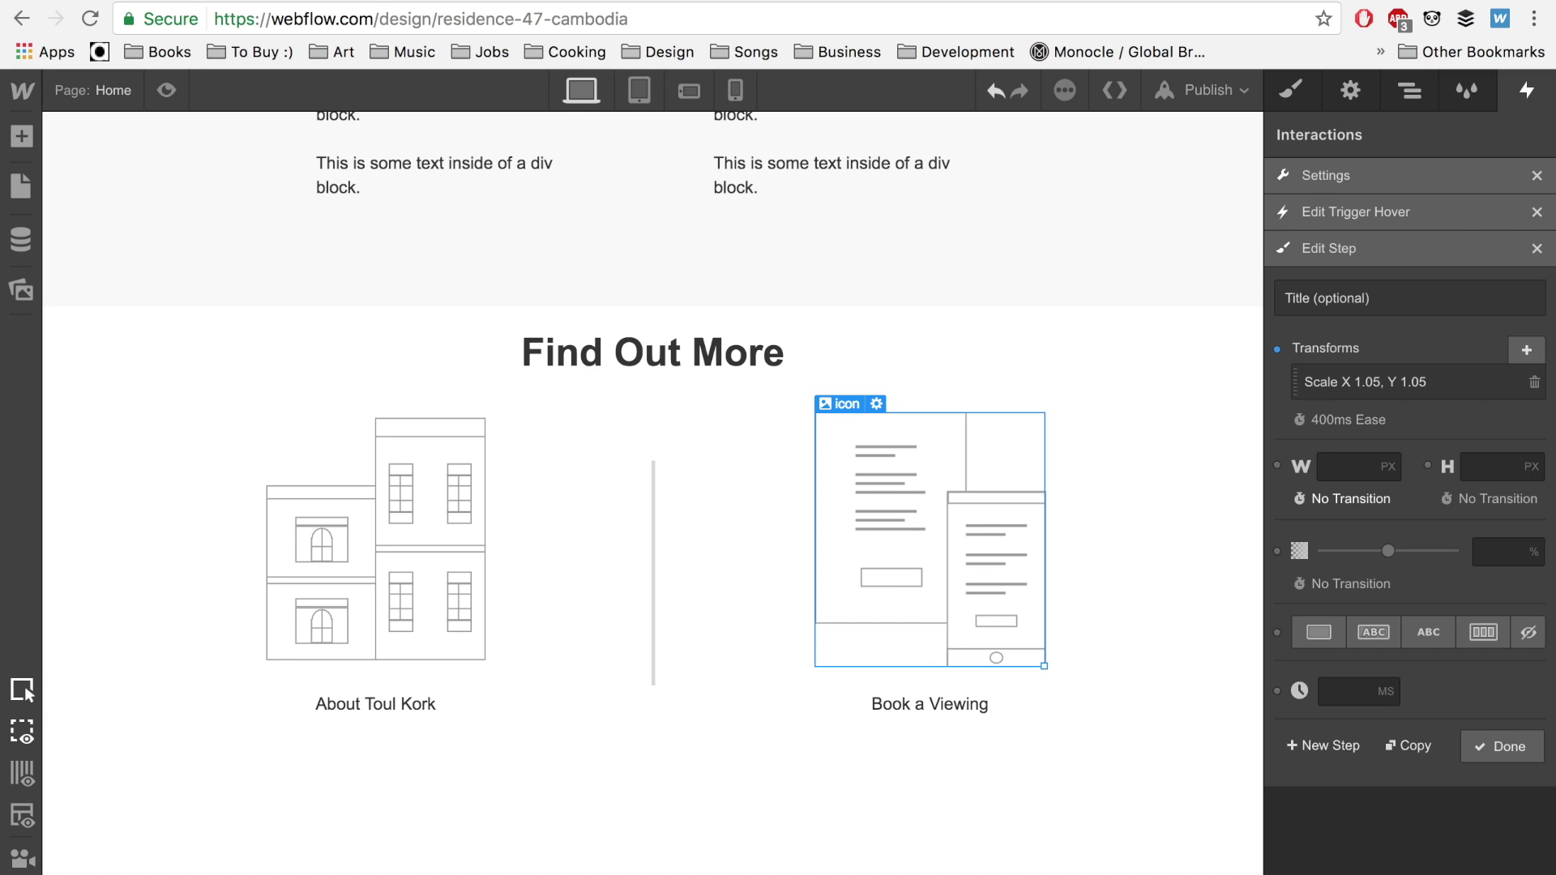
pyautogui.click(1349, 387)
pyautogui.click(1518, 422)
pyautogui.click(1327, 430)
pyautogui.click(1449, 544)
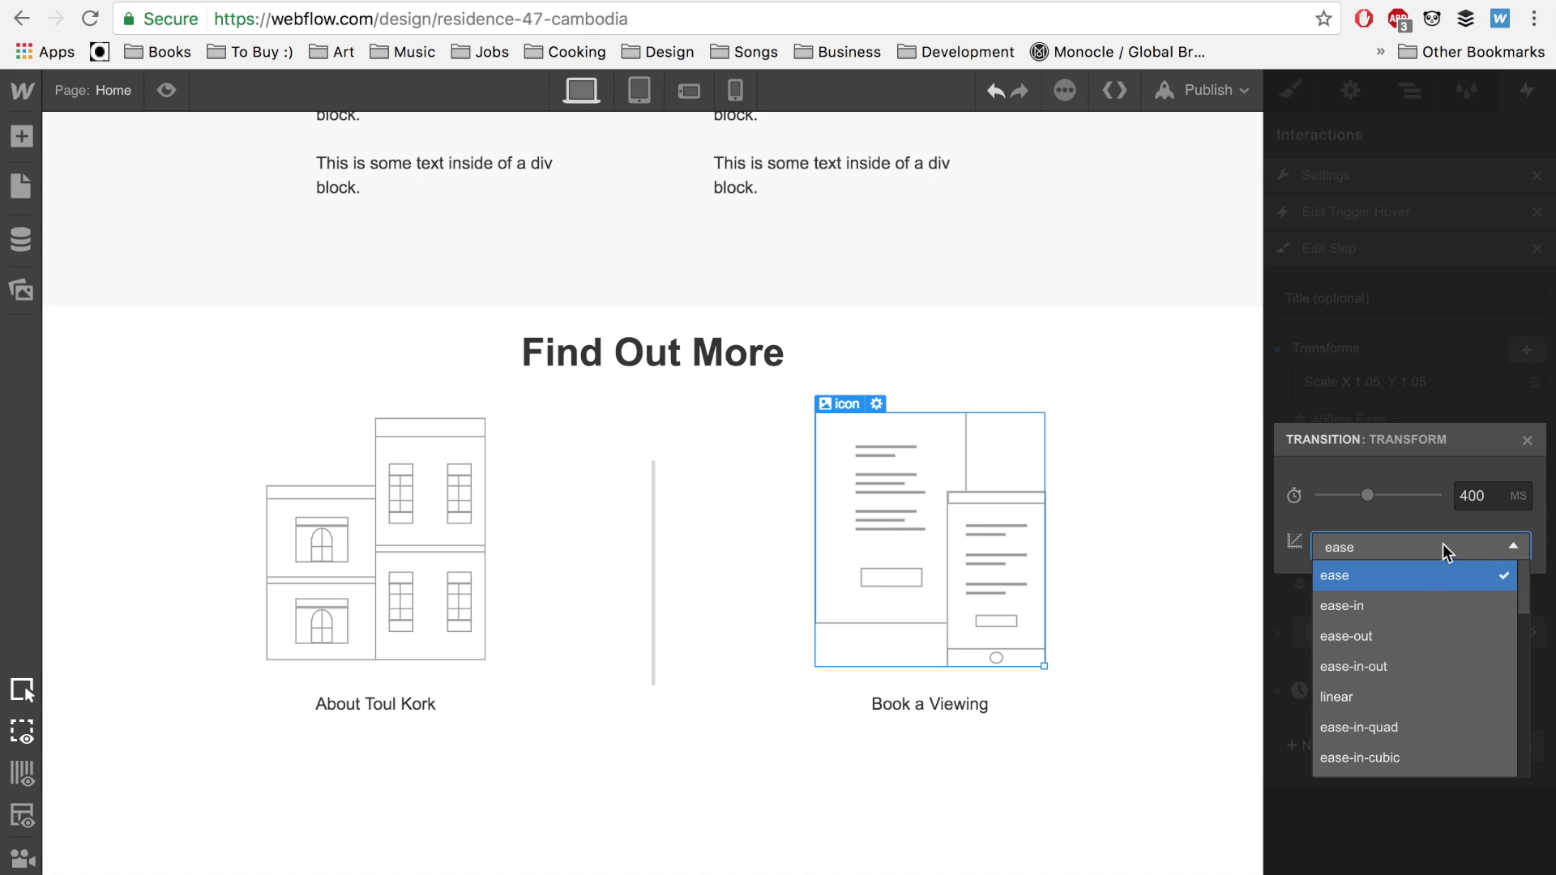
pyautogui.click(1437, 510)
pyautogui.click(1528, 440)
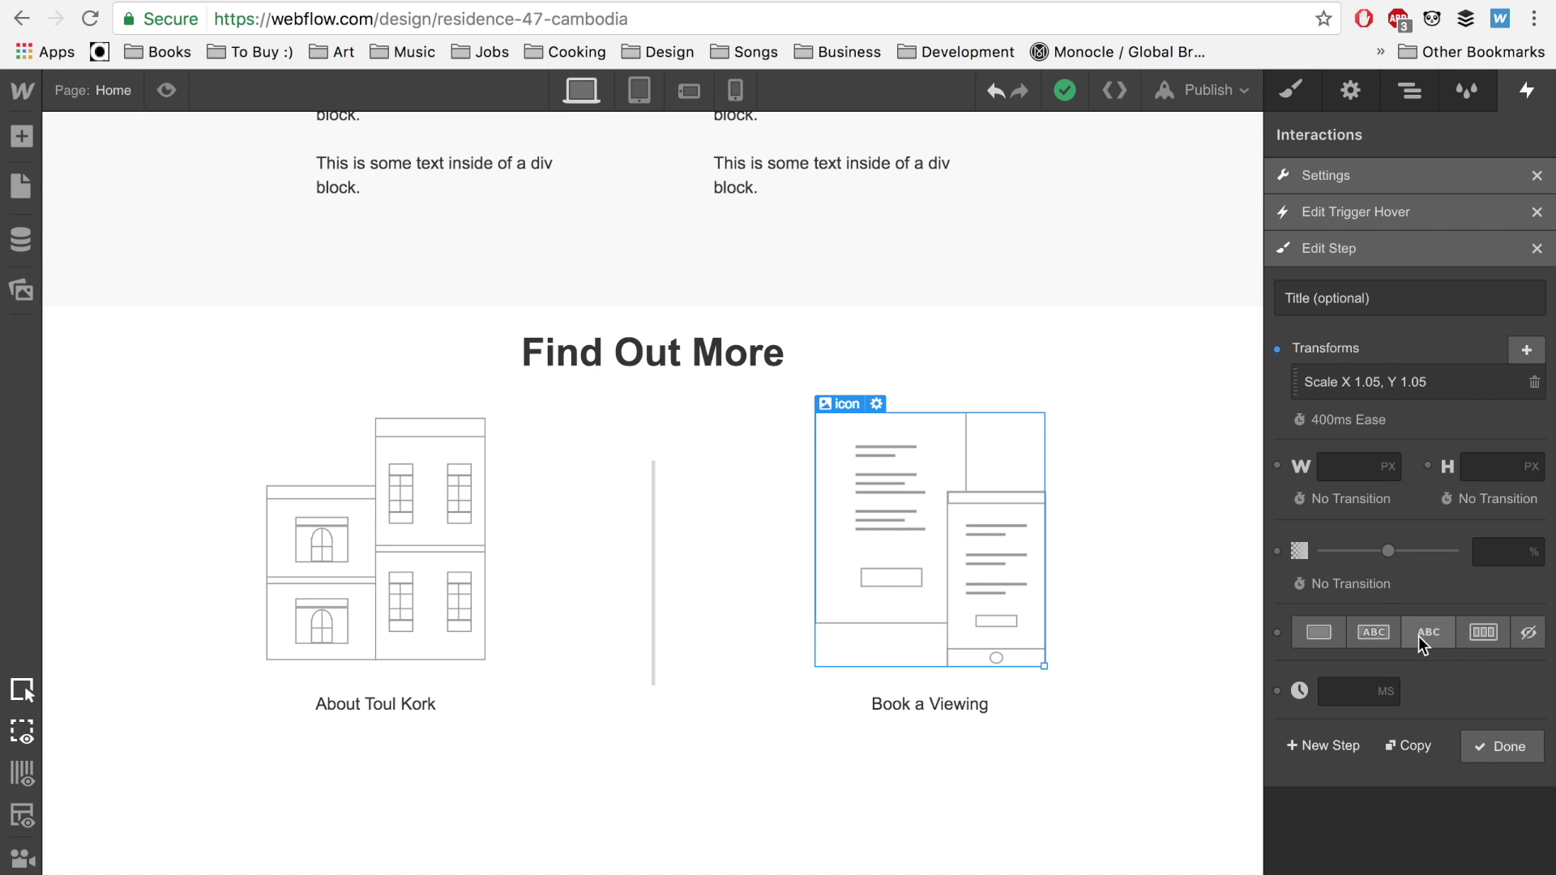
# Try the hidden and block display settings on the hover-over step, and clear the display setting again.
pyautogui.click(1531, 633)
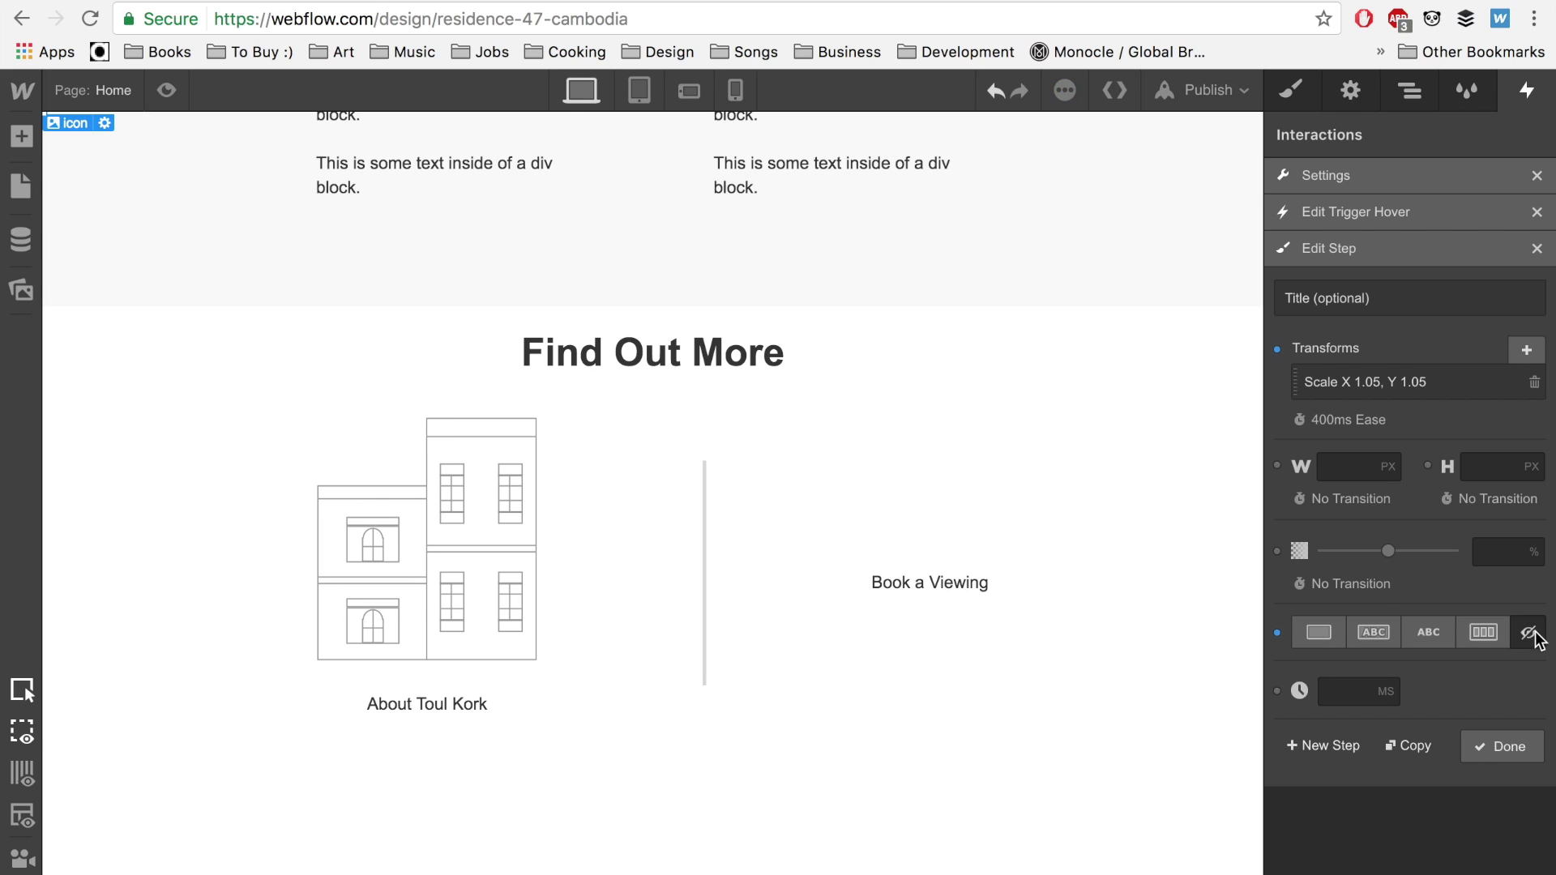
pyautogui.click(1326, 637)
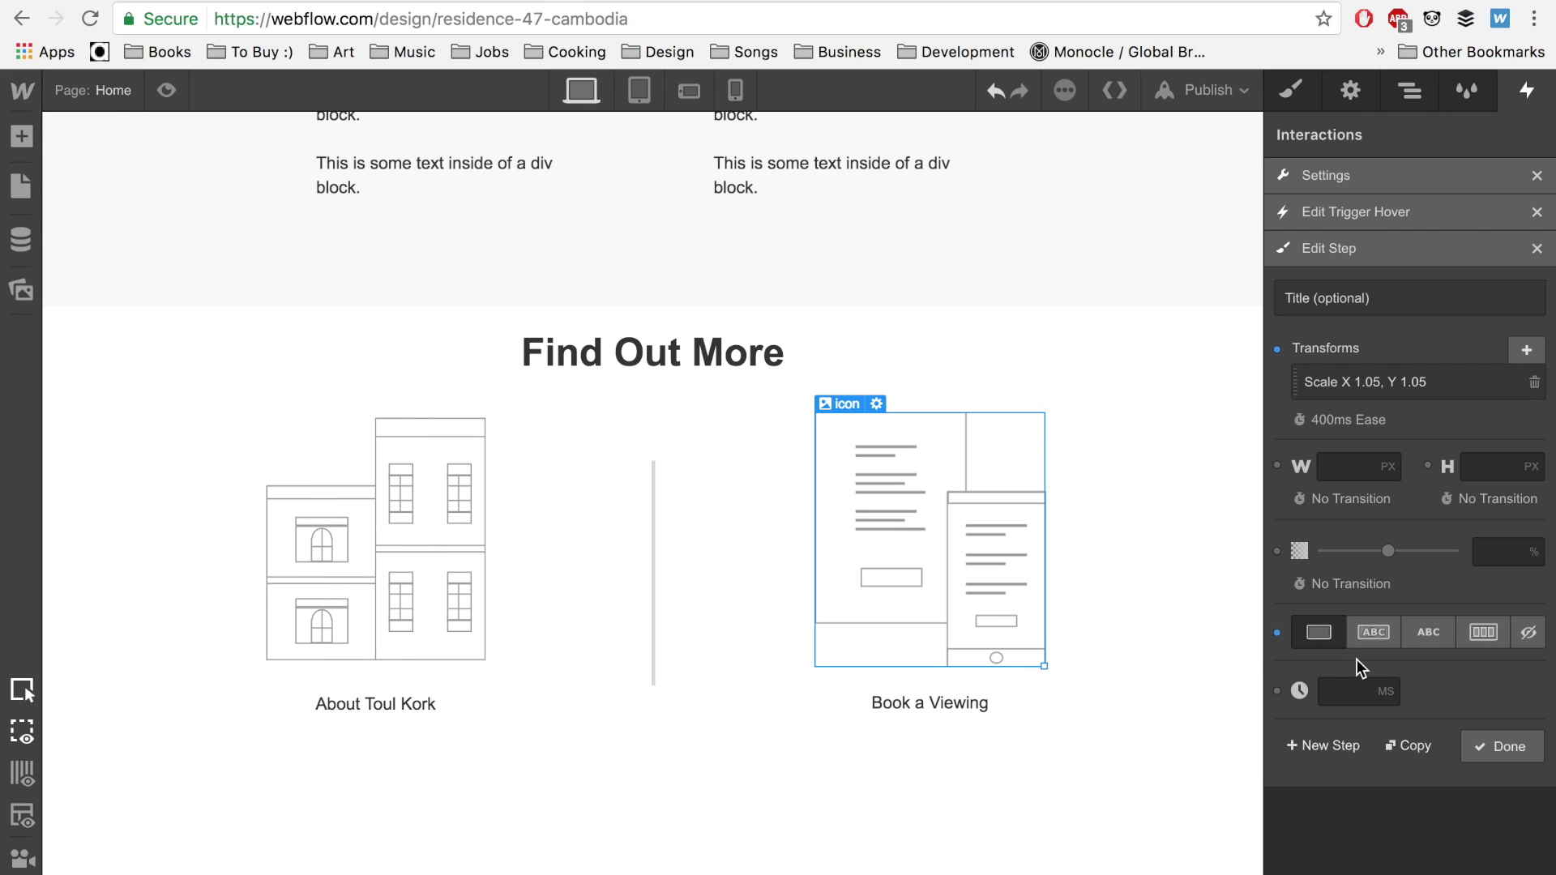
pyautogui.click(1277, 636)
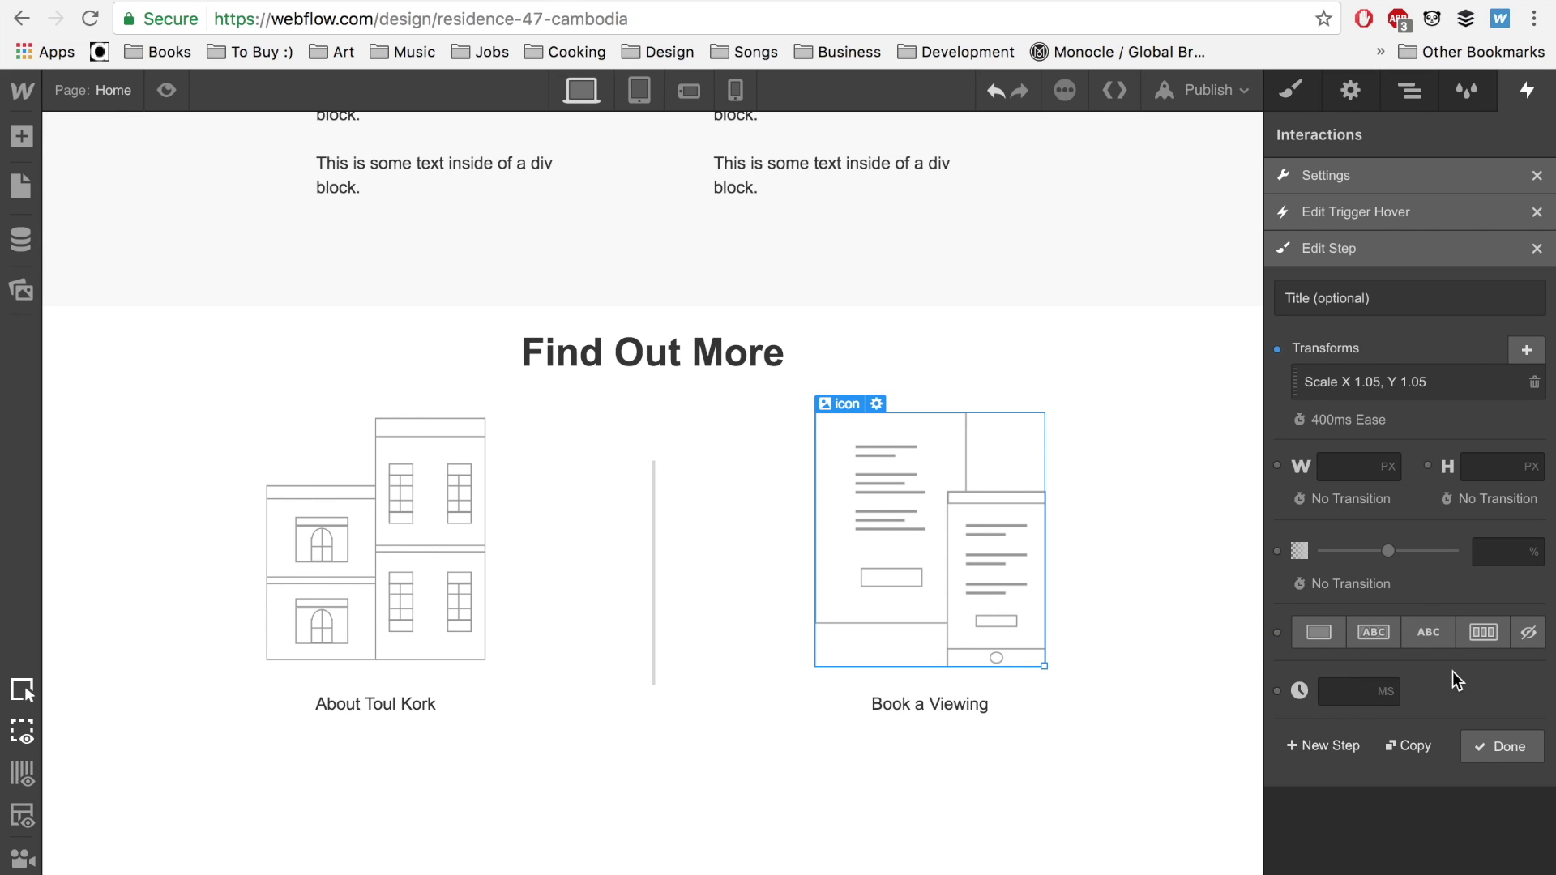
# Finish the hover-over step and add a hover-out step with a Scale transform back to origin.
pyautogui.click(1469, 752)
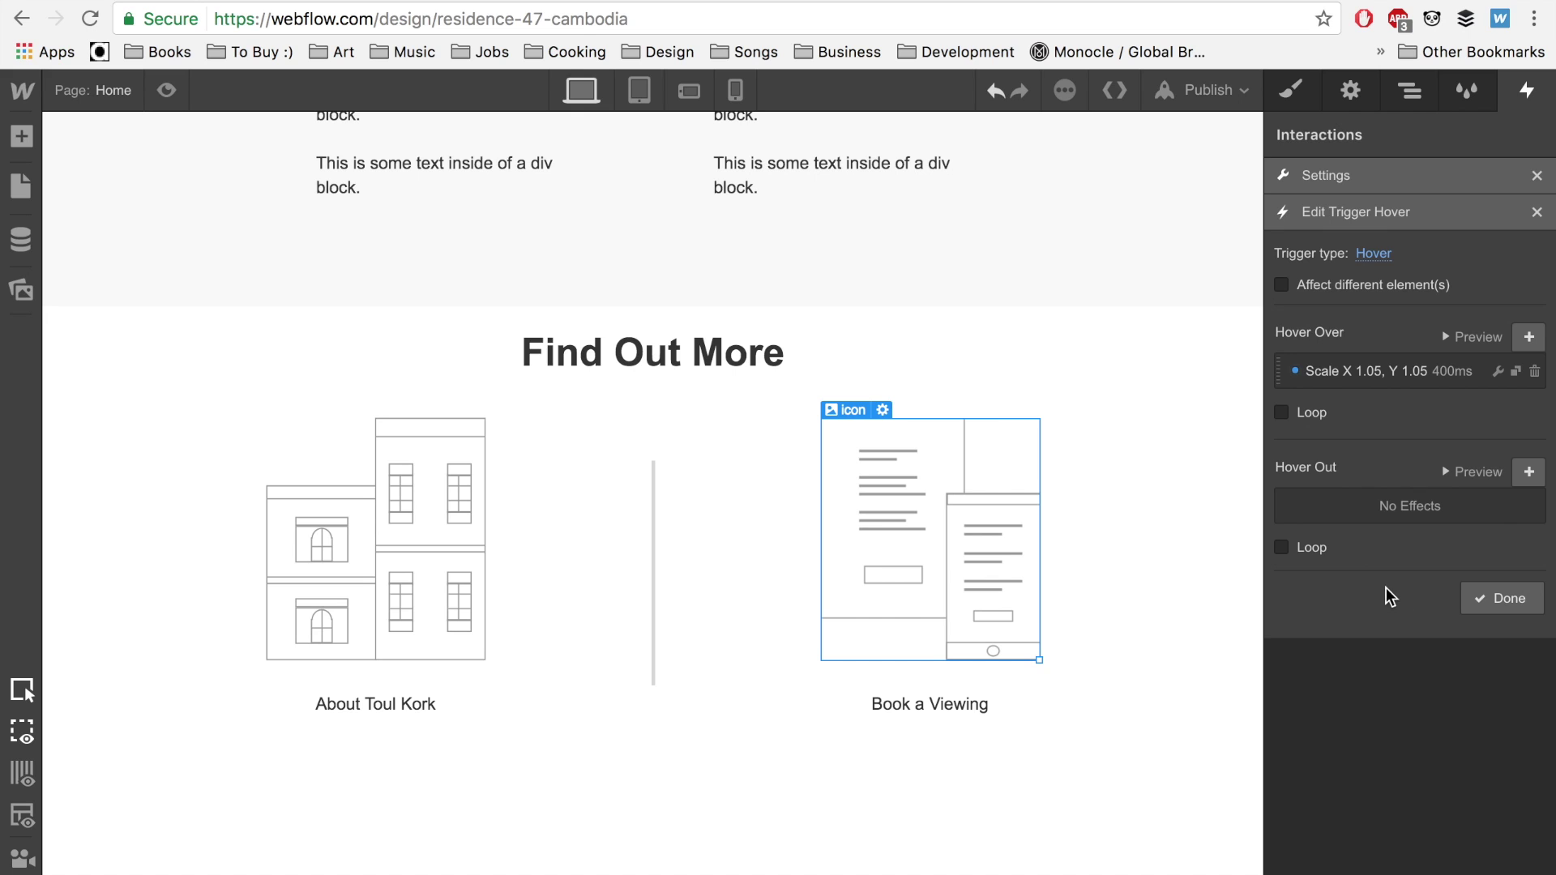
pyautogui.click(1530, 475)
pyautogui.click(1527, 350)
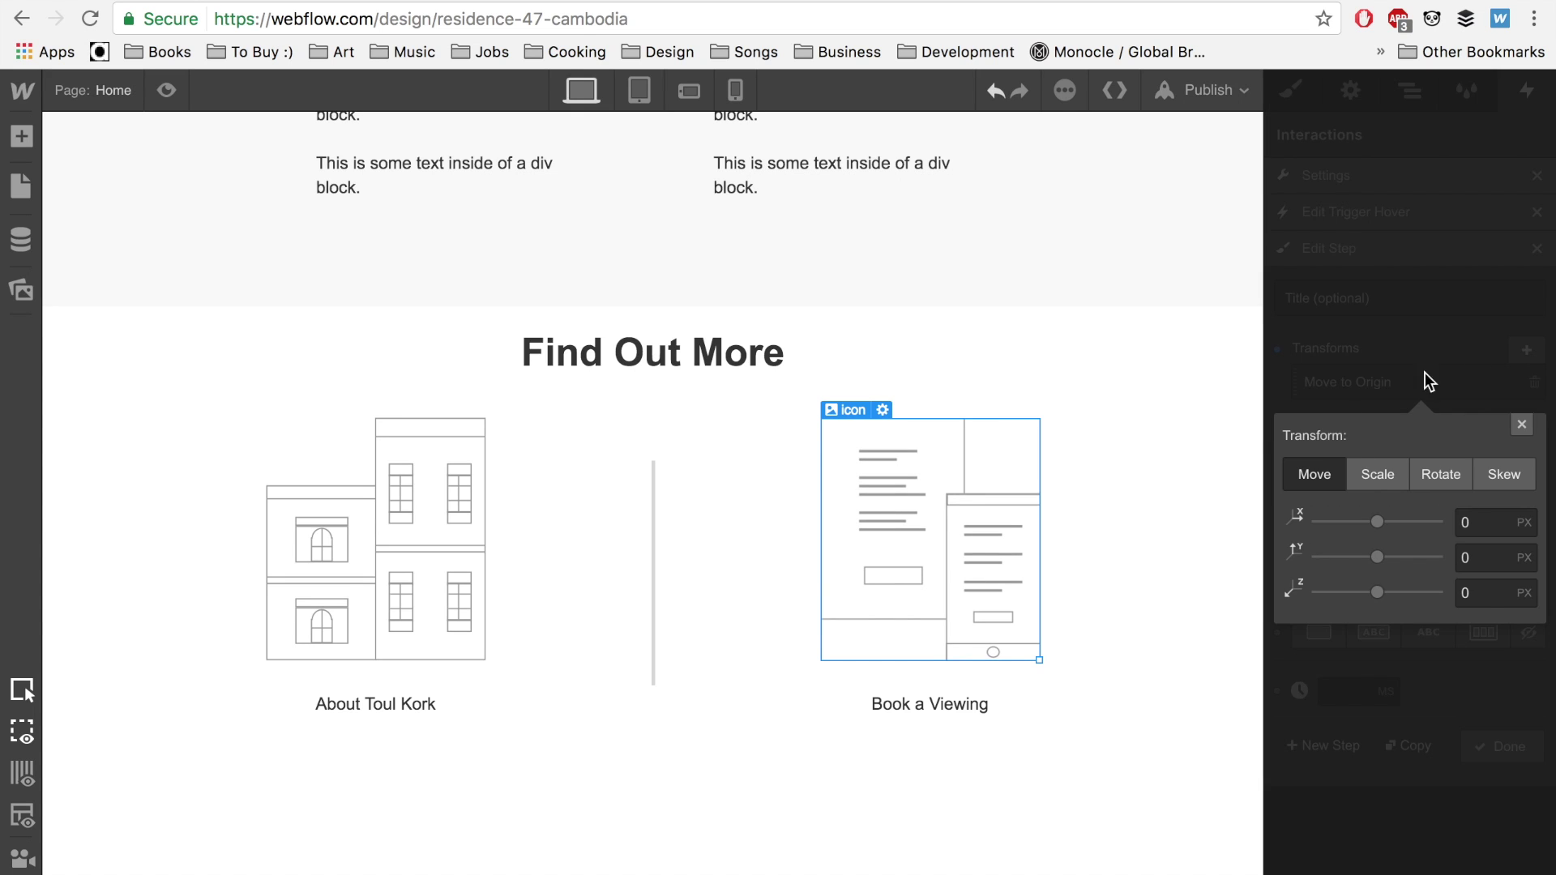
pyautogui.click(1391, 476)
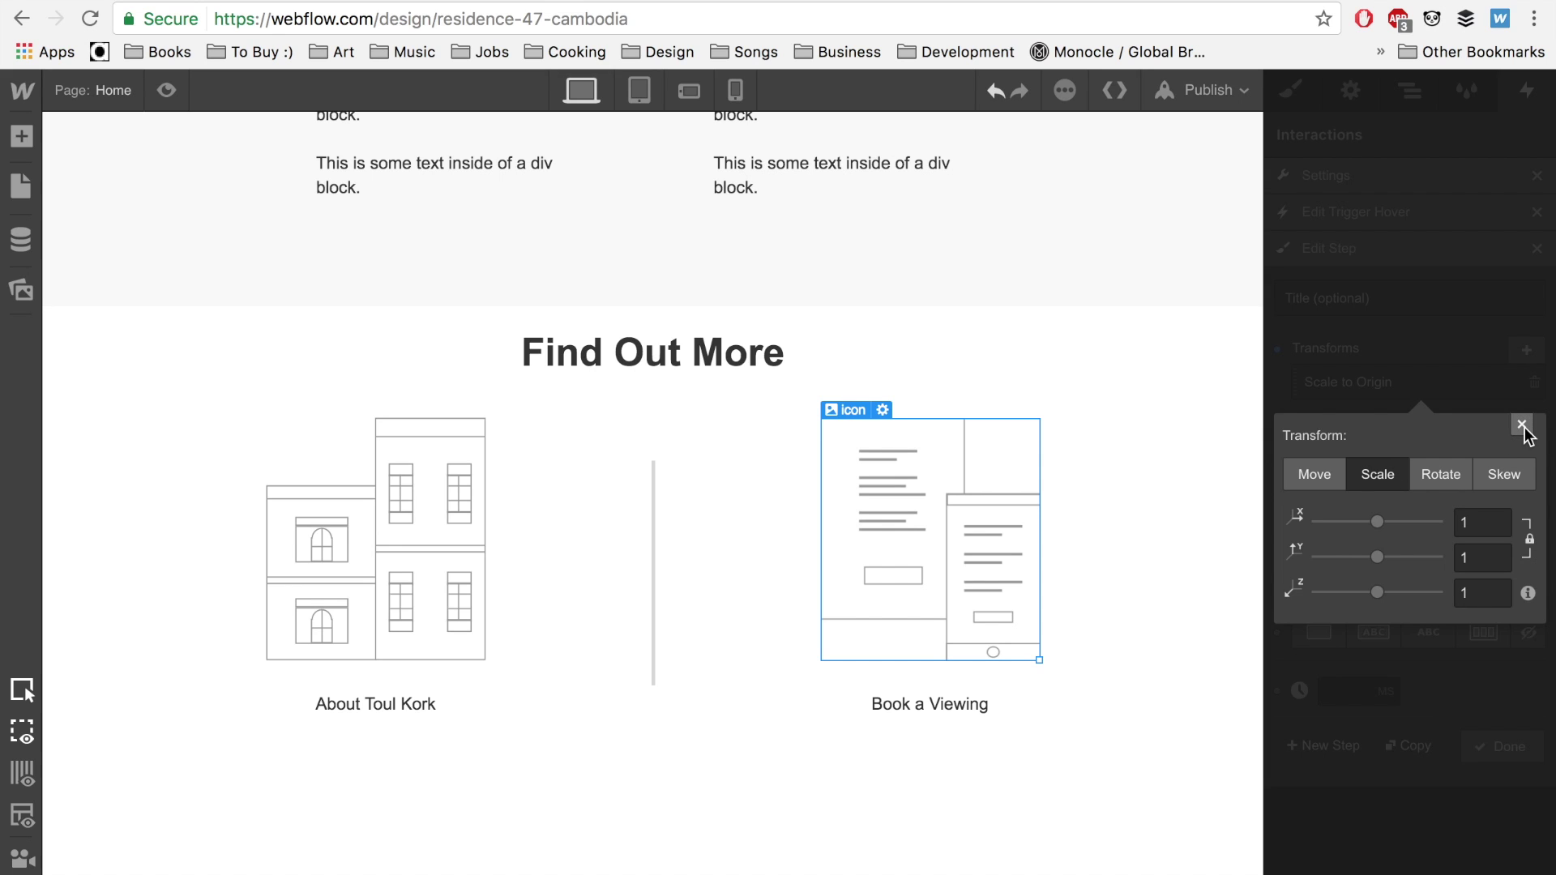
pyautogui.click(1521, 427)
# Set the hover-out scale's transition duration to 400 ms, and finish the hover trigger and the interaction.
pyautogui.click(1388, 420)
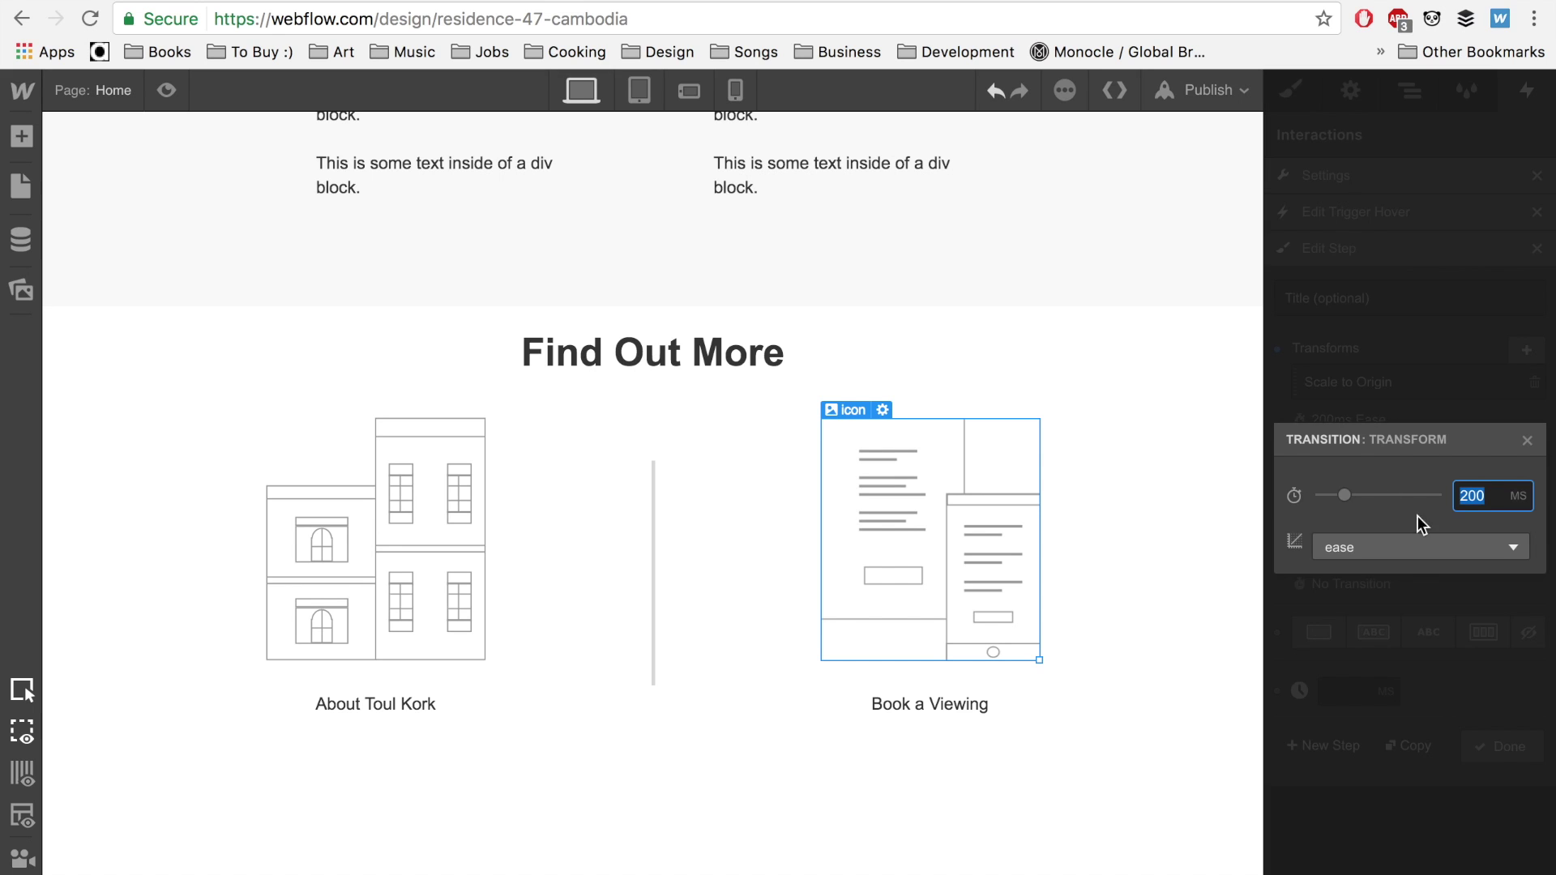
pyautogui.write('400')
pyautogui.press('Return')
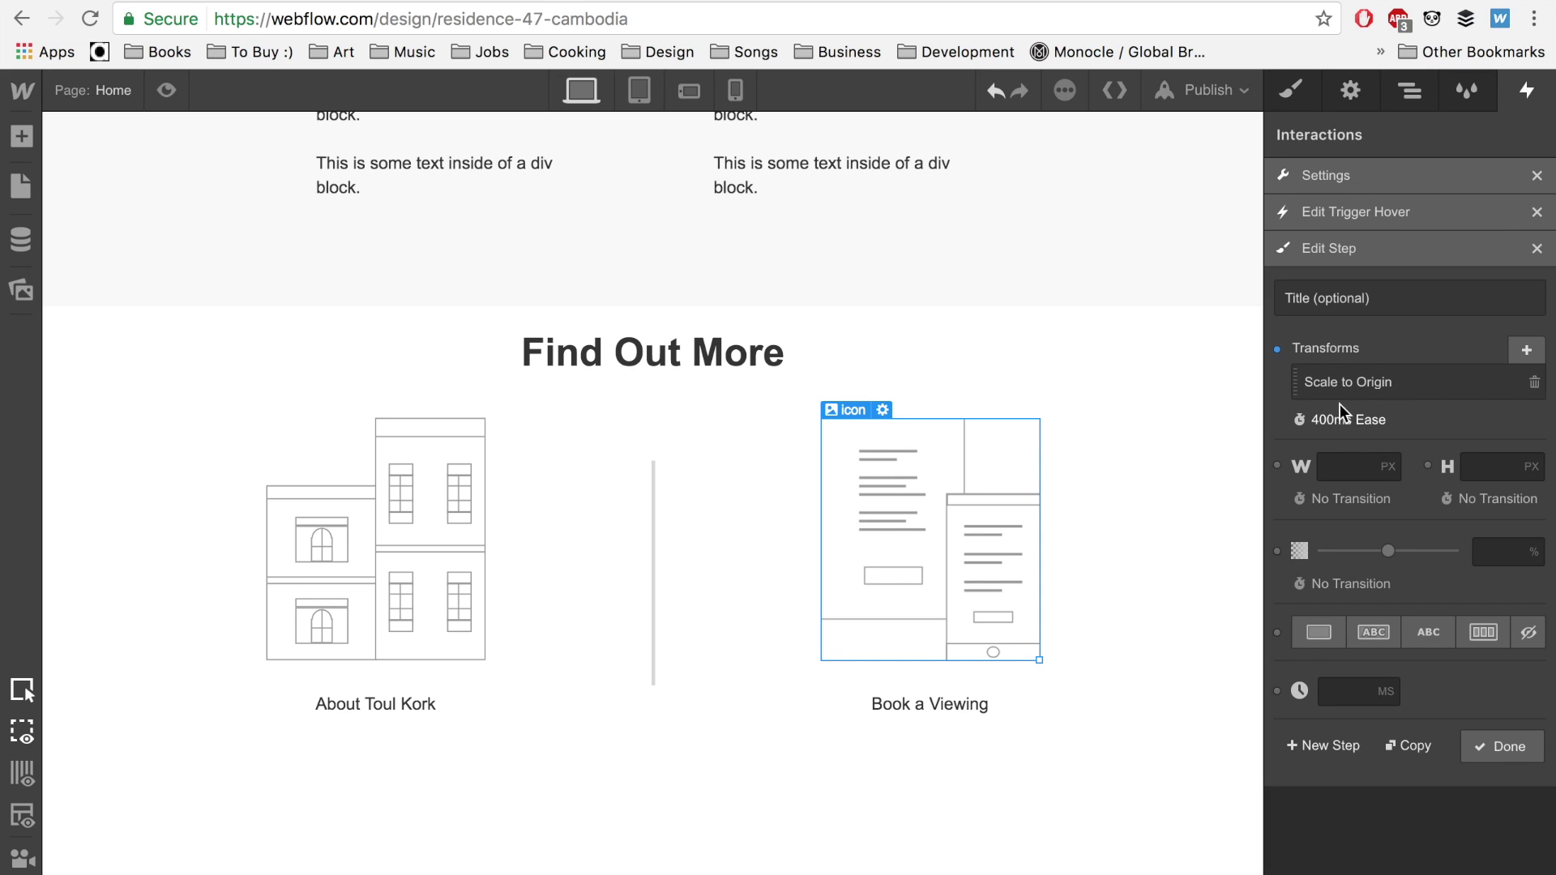
pyautogui.click(1513, 762)
pyautogui.click(1490, 591)
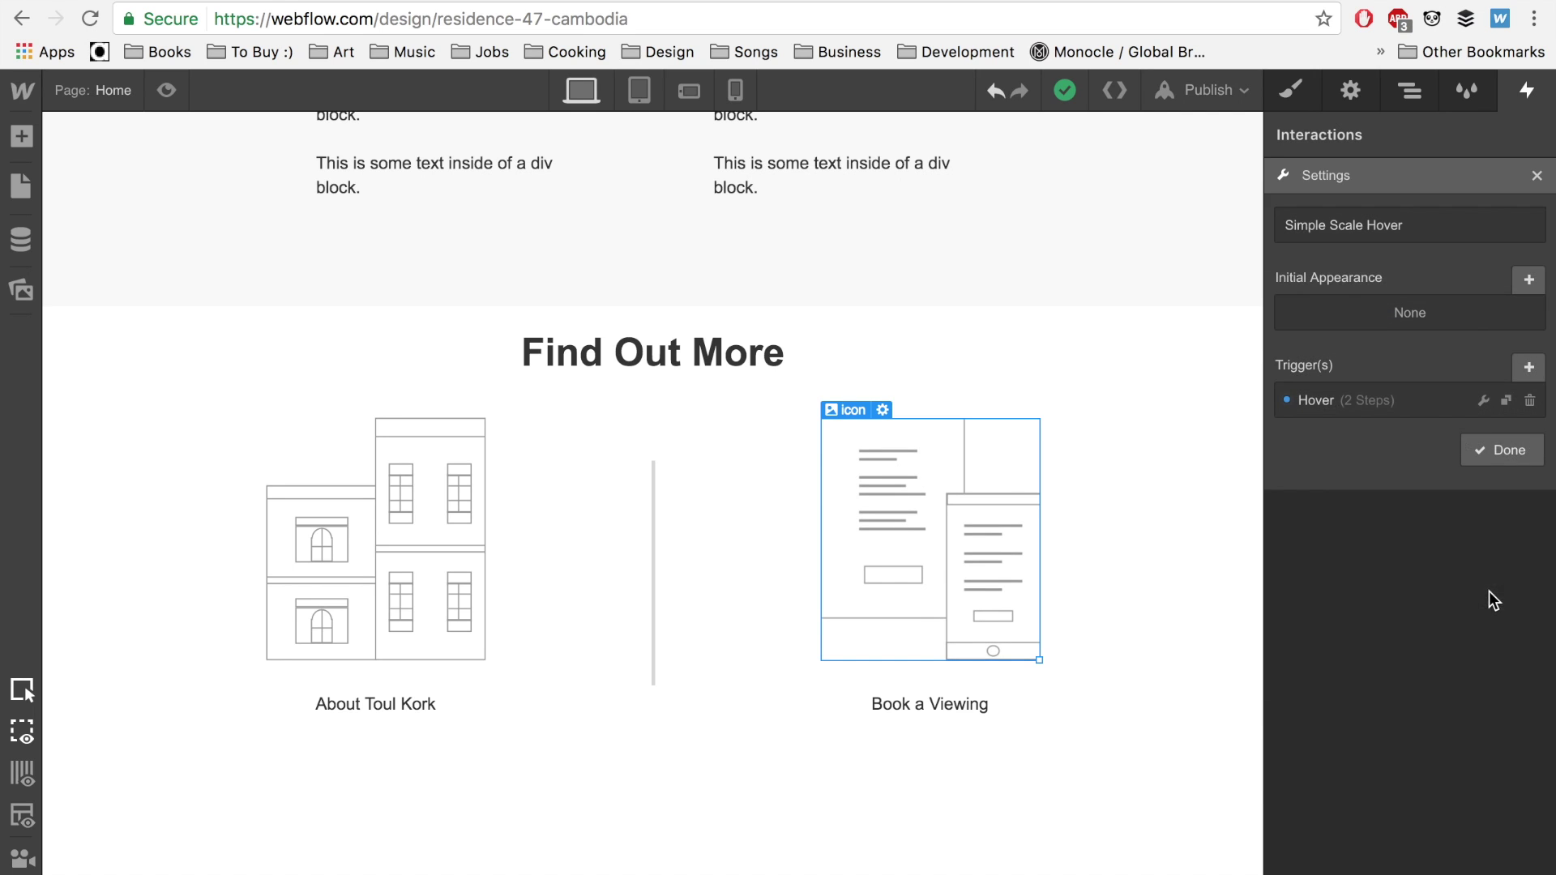
pyautogui.click(1514, 449)
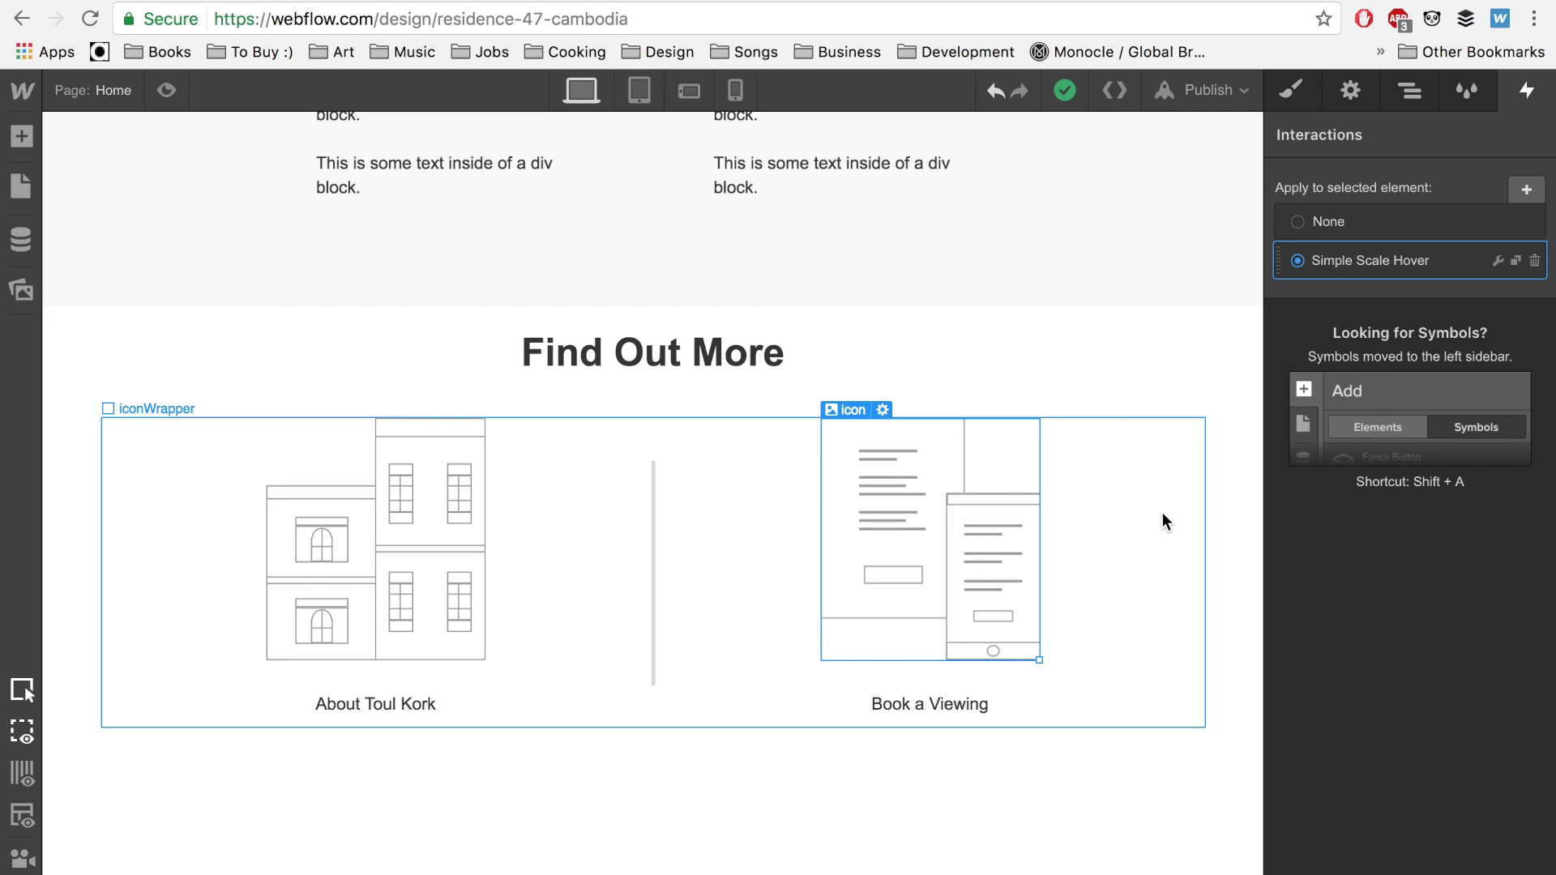
# Preview the page and test the hover scaling on the Book a Viewing icon.
pyautogui.click(166, 91)
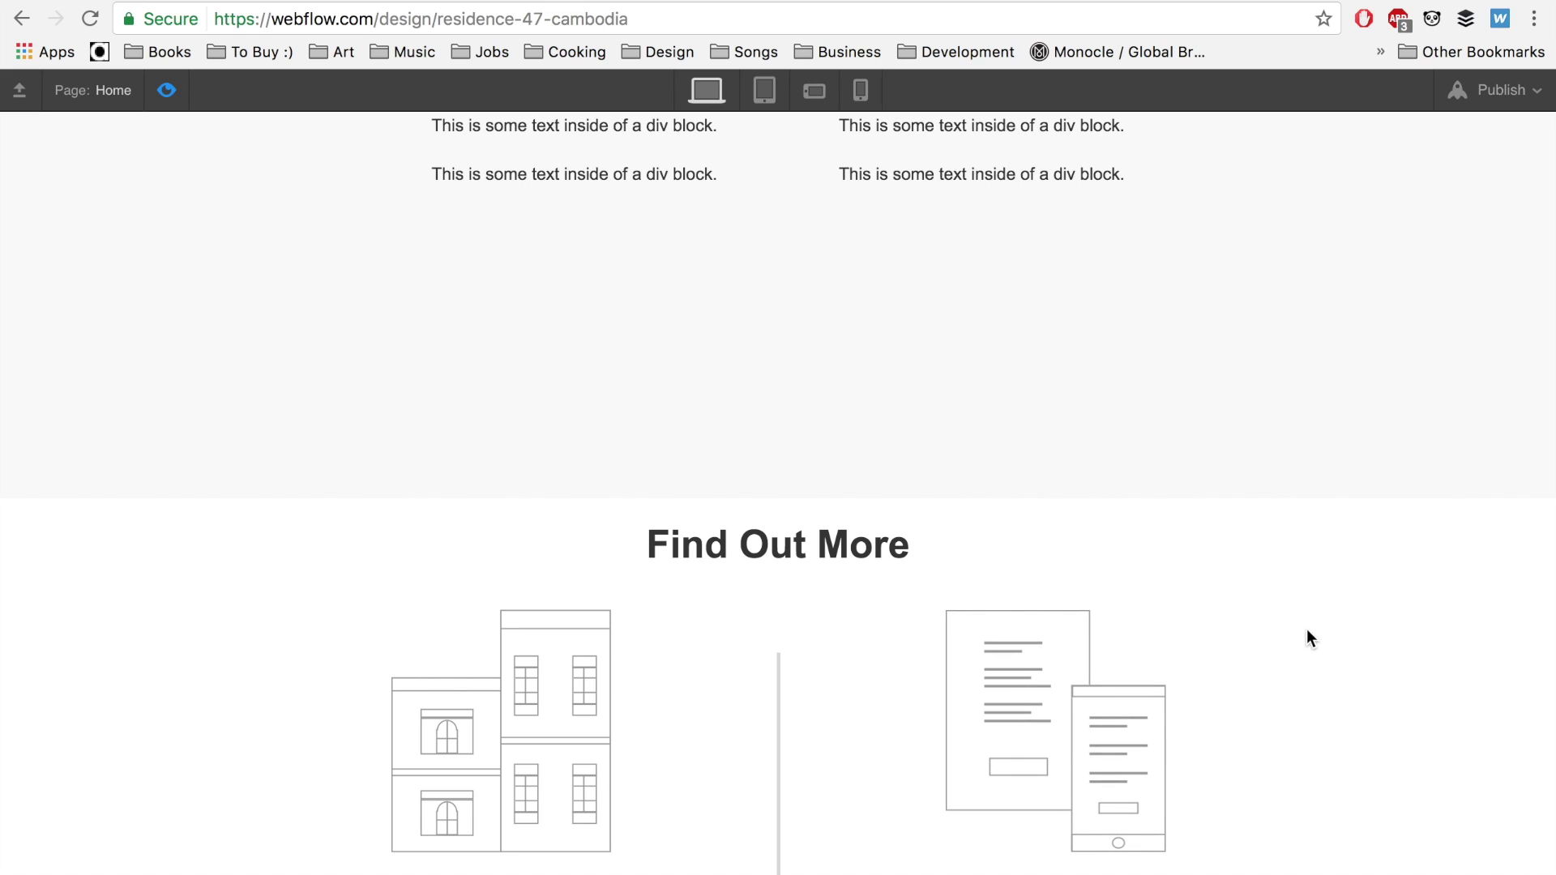
pyautogui.scroll(-5, 1313, 612)
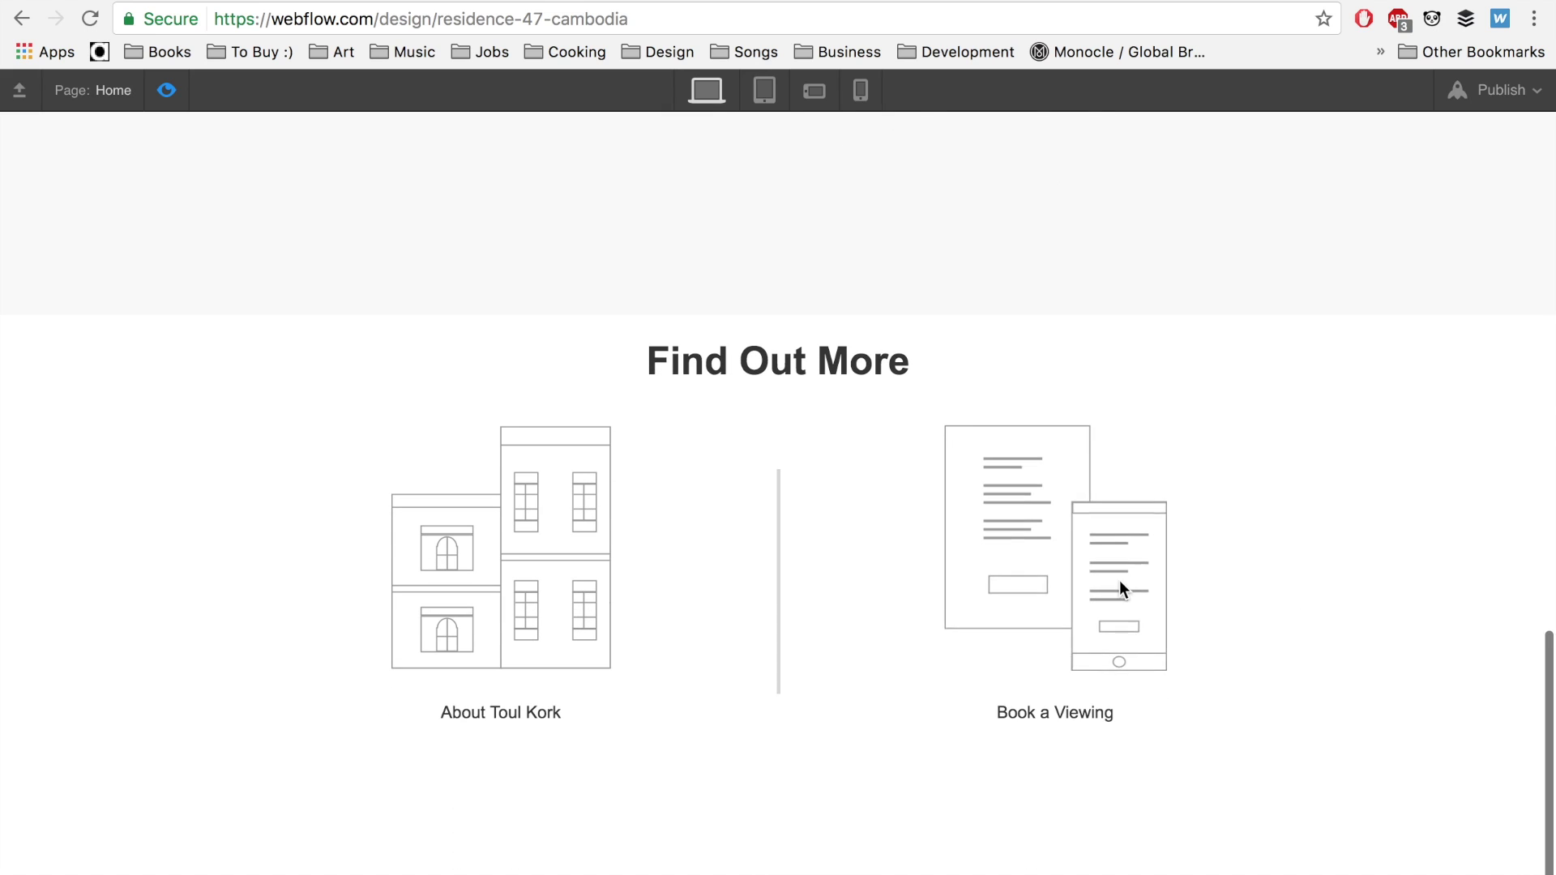
# Leave the preview and apply the Simple Scale Hover interaction to the About Toul Kork building icon.
pyautogui.click(166, 90)
pyautogui.click(425, 588)
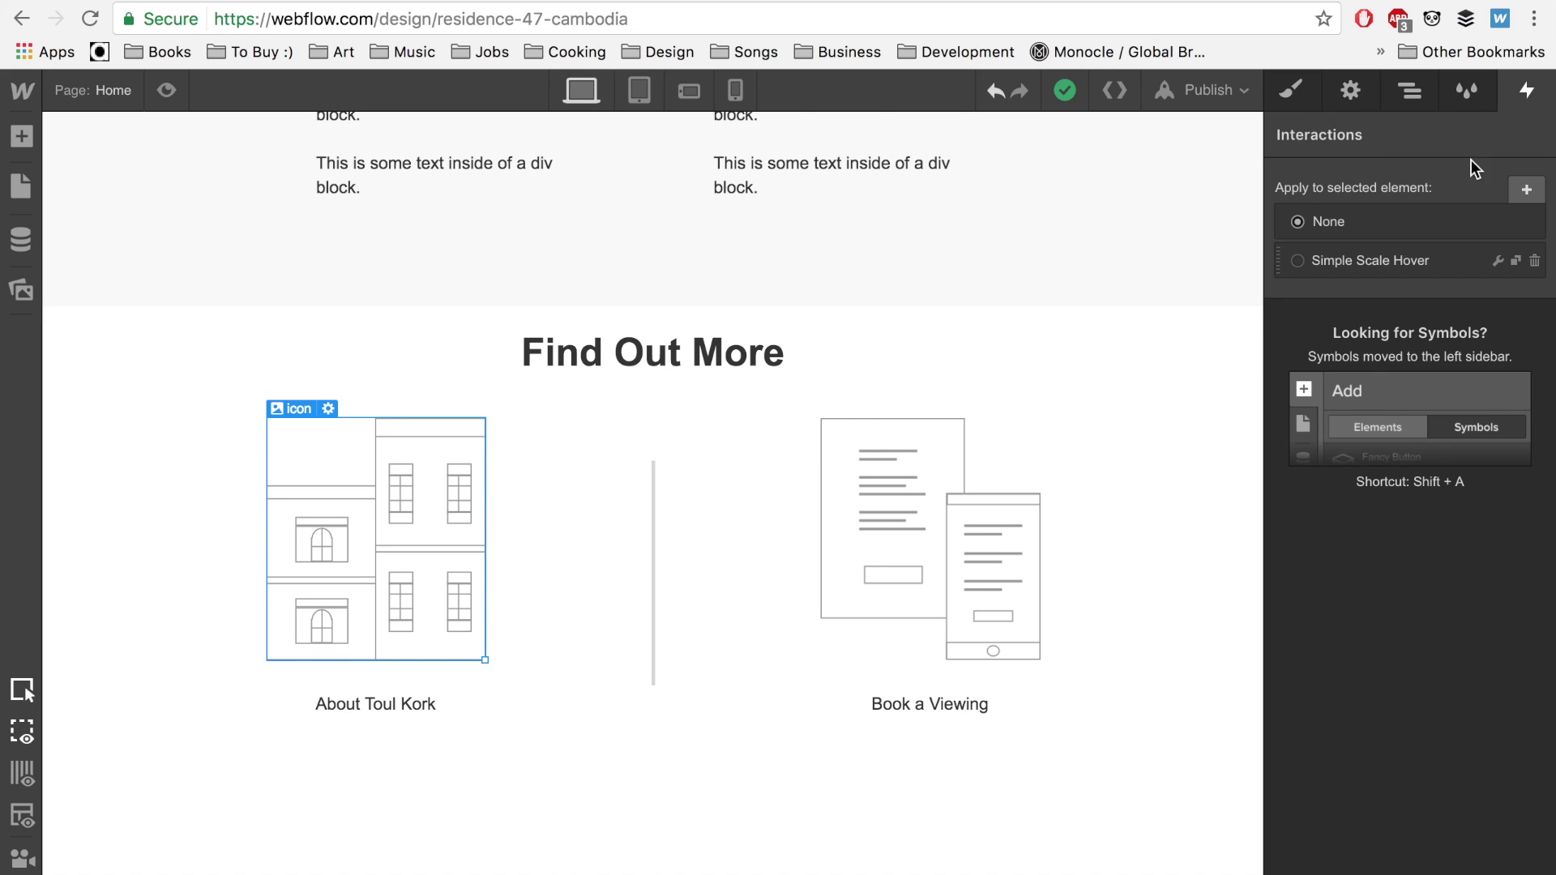
pyautogui.click(1302, 264)
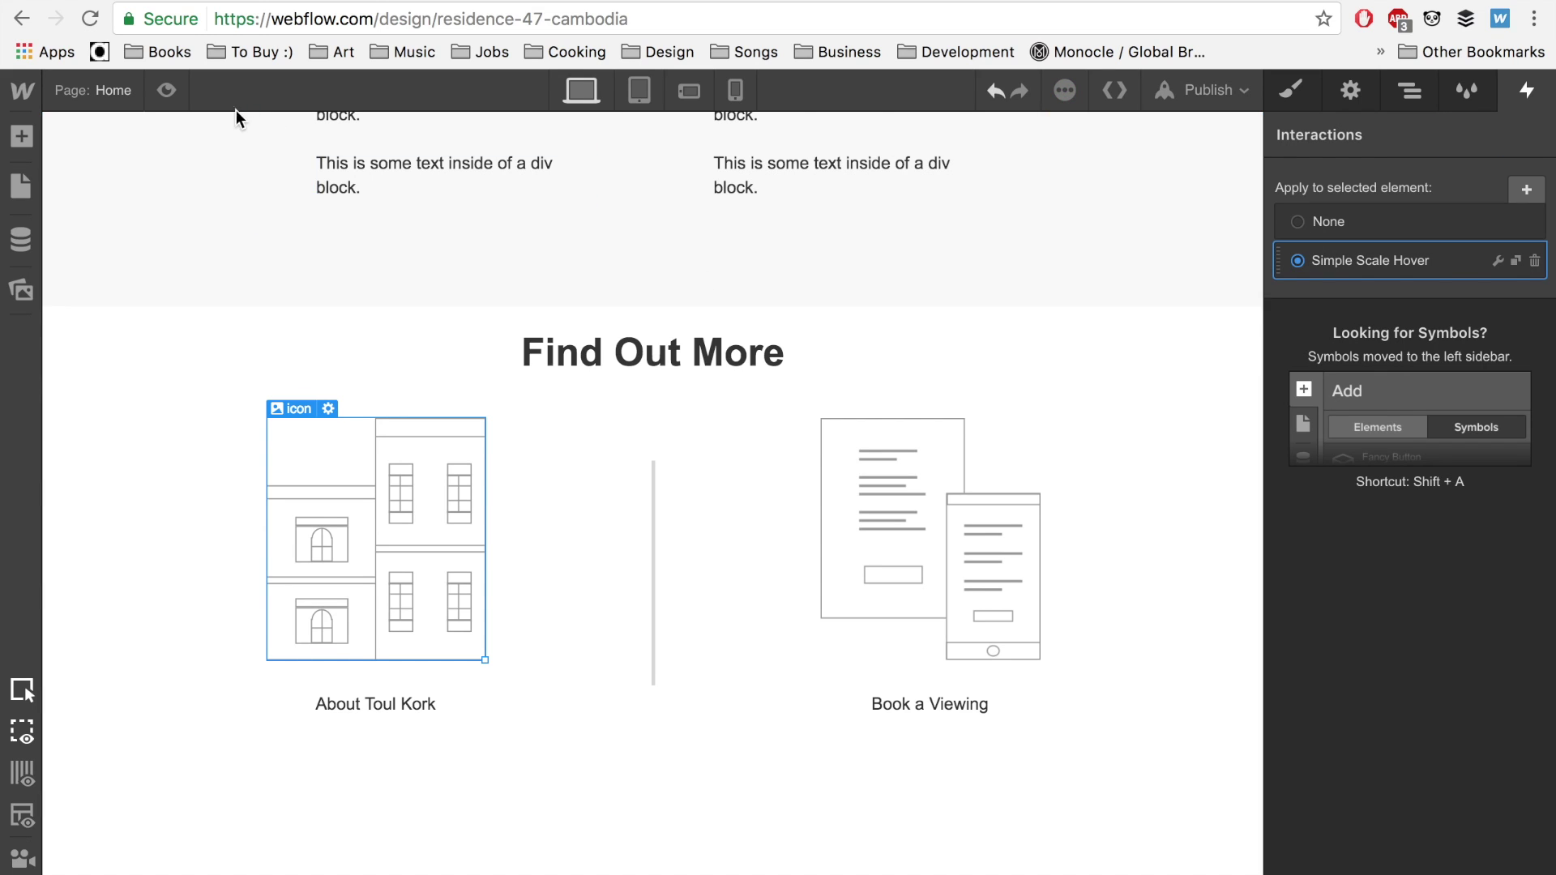
# Preview the Find Out More section to check the hover scaling with the interaction on both icons.
pyautogui.click(166, 99)
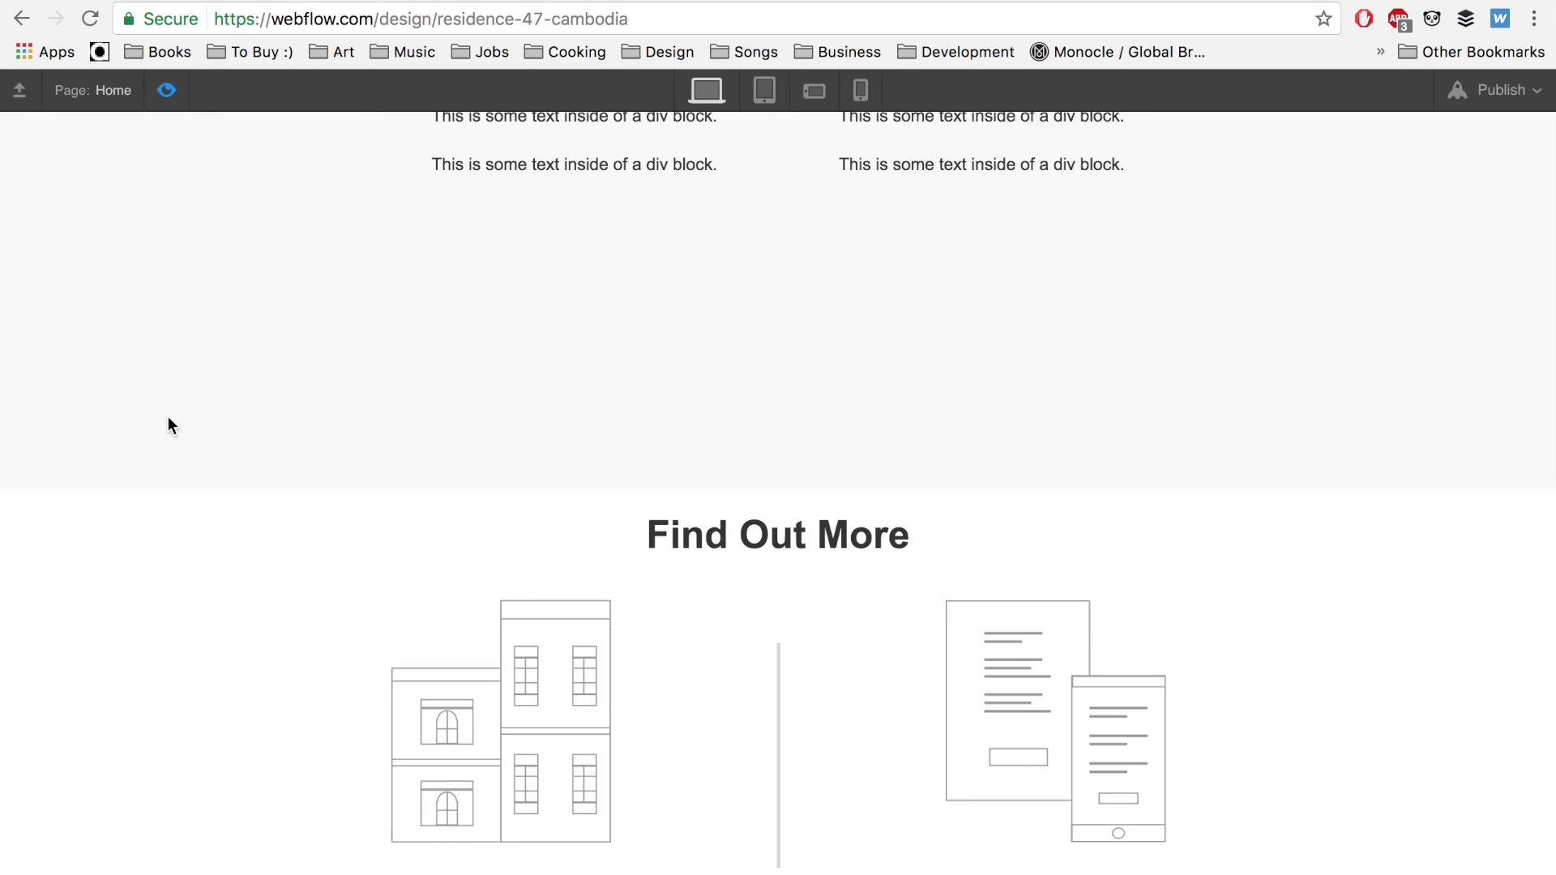
pyautogui.scroll(-3, 168, 415)
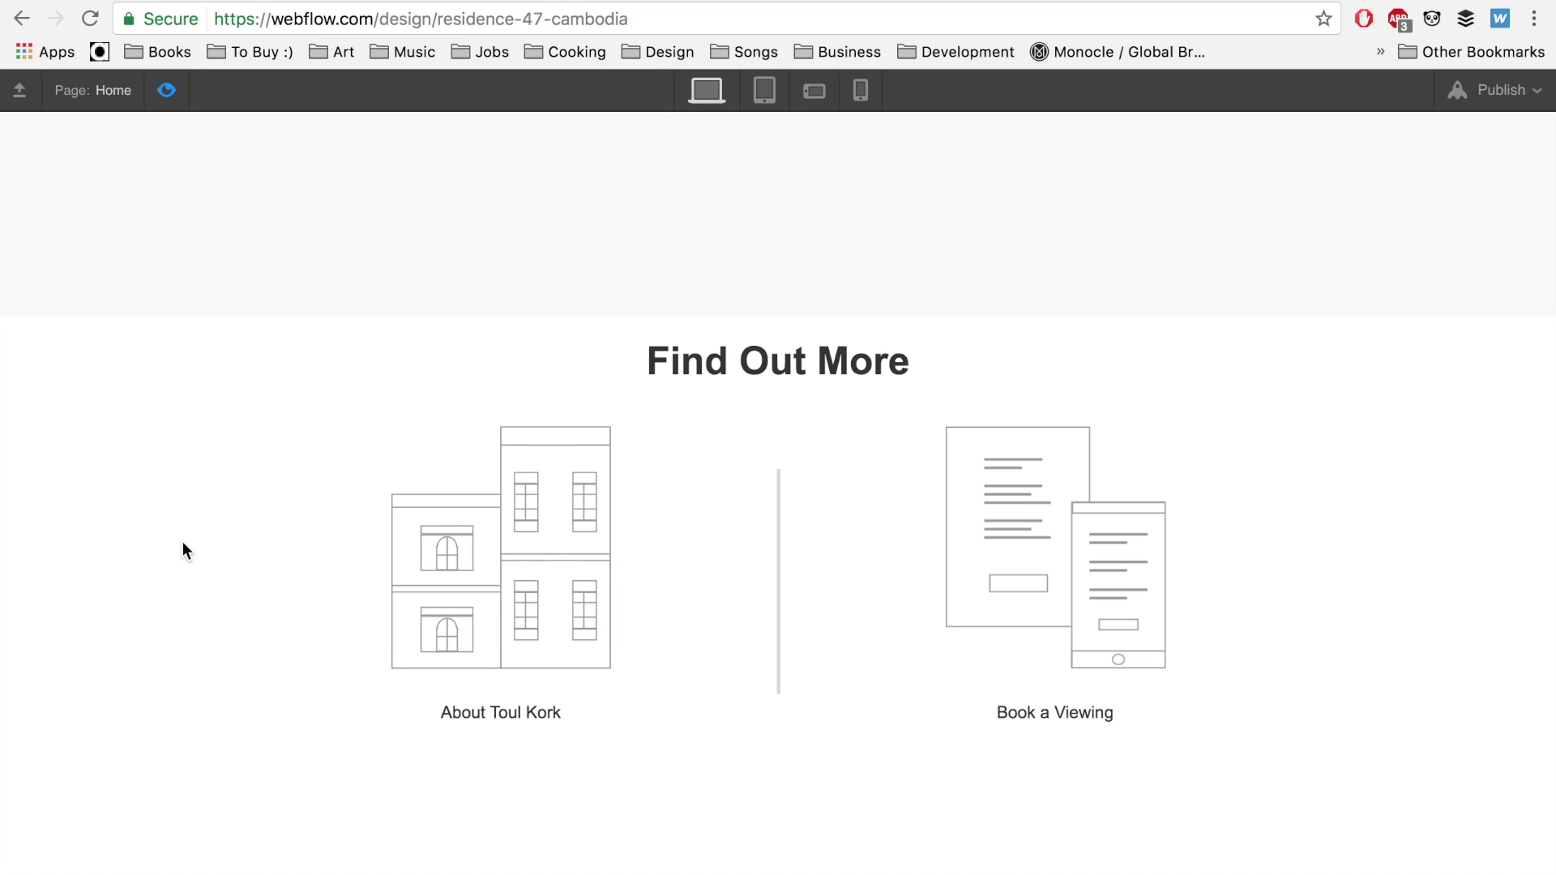